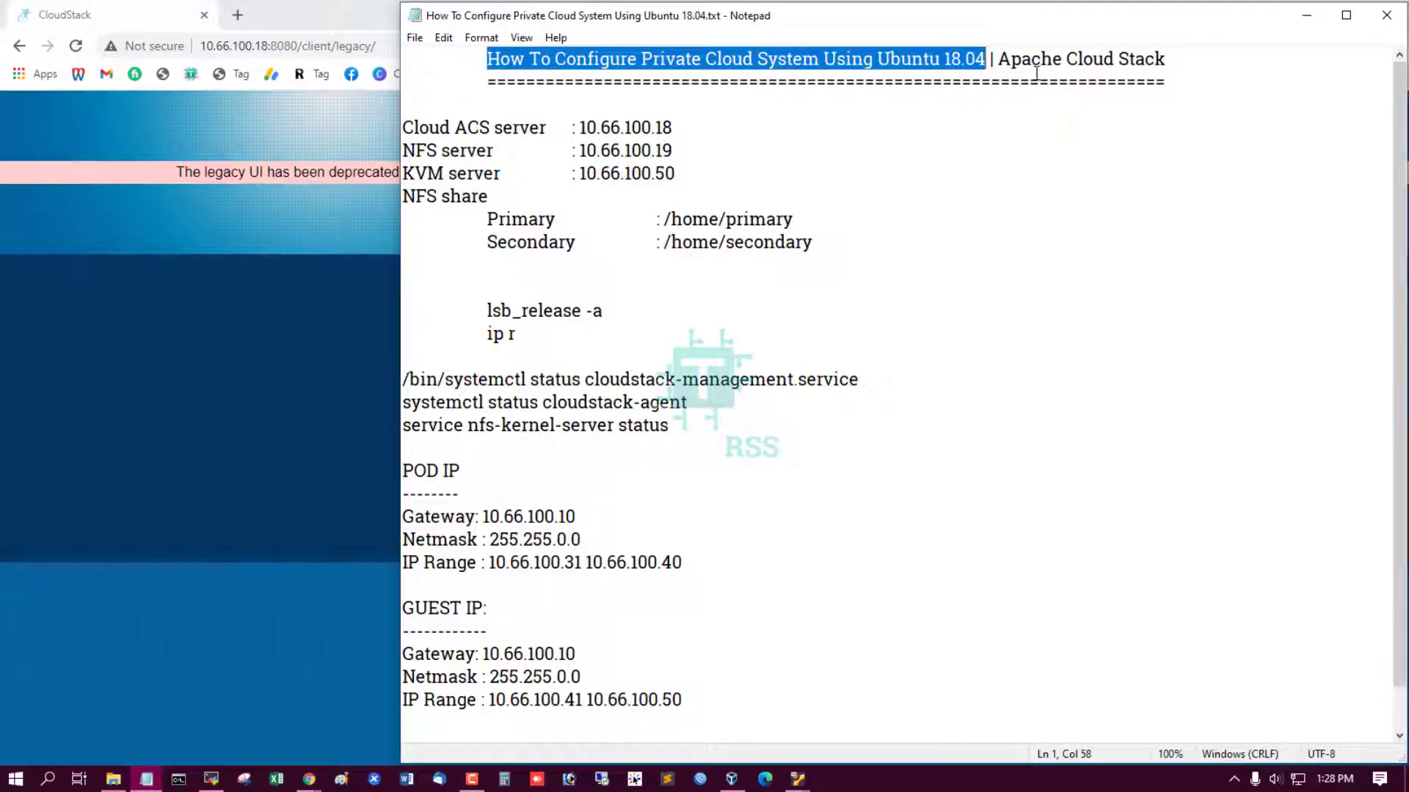
Highlight the Apache Cloud Stack title and the Cloud ACS server address 10.66.100.18 in the notes.
{"action": "left_click_drag", "start_coordinate": [1002, 60], "coordinate": [1166, 60]}
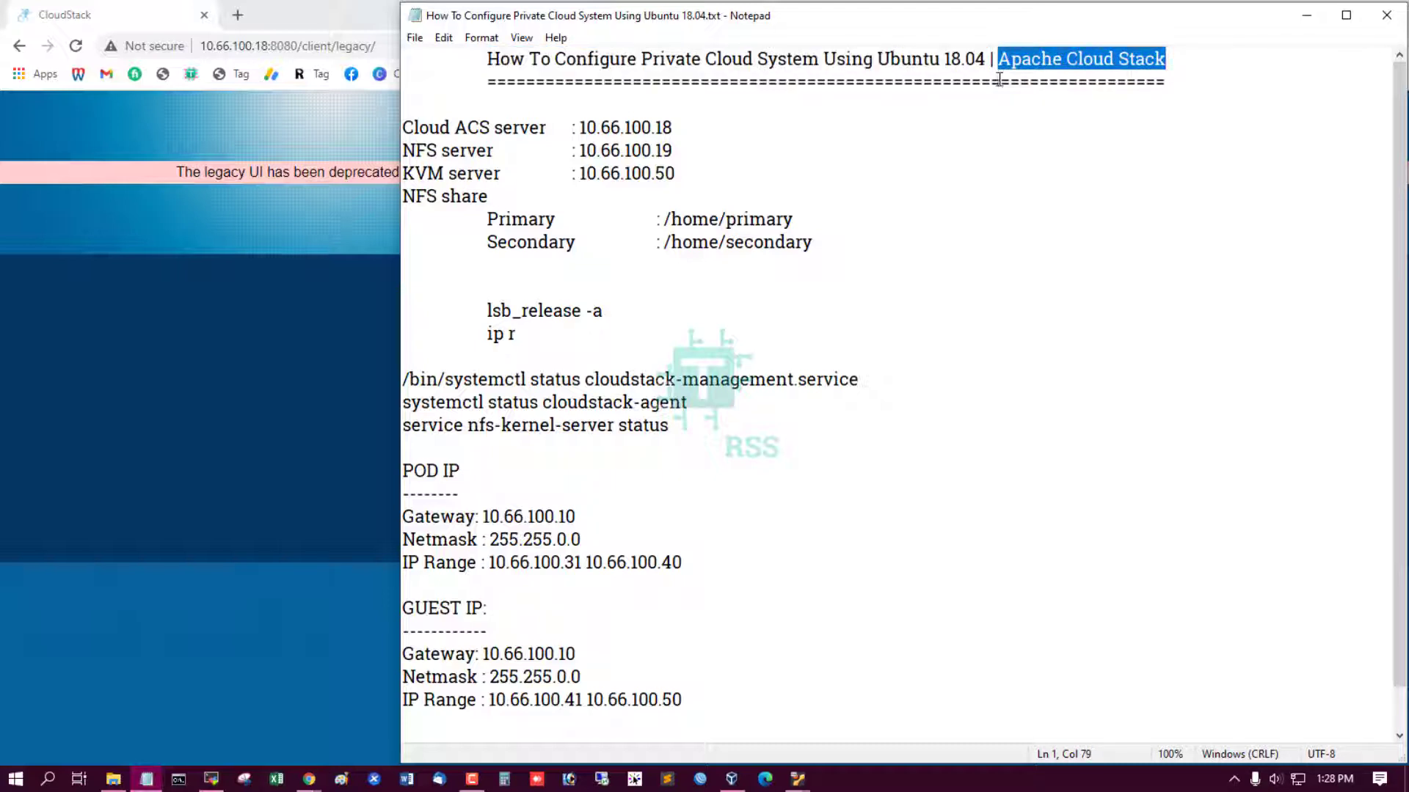
{"action": "left_click_drag", "start_coordinate": [998, 60], "coordinate": [1177, 64]}
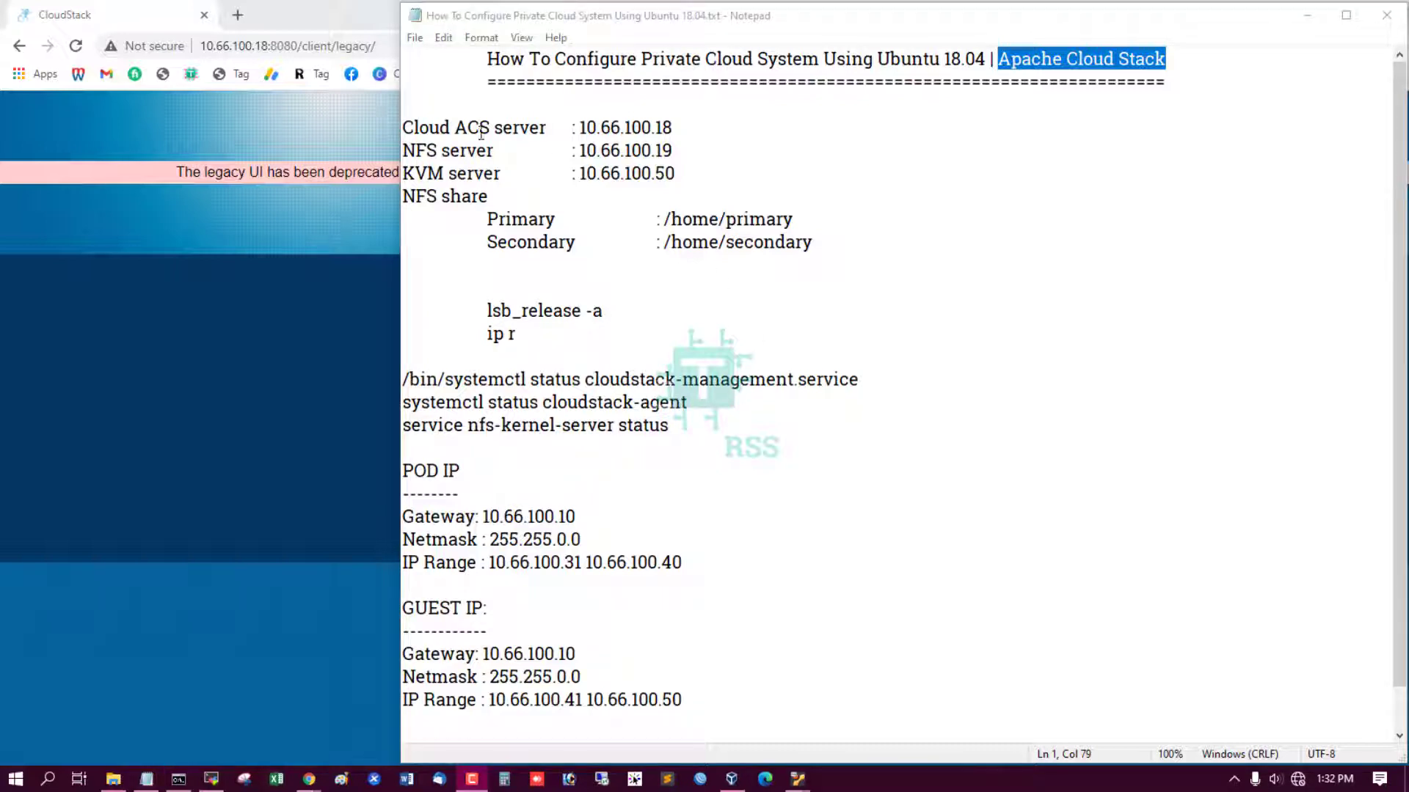
{"action": "left_click_drag", "start_coordinate": [431, 127], "coordinate": [697, 131]}
{"action": "left_click", "coordinate": [522, 144]}
{"action": "left_click_drag", "start_coordinate": [420, 129], "coordinate": [706, 132]}
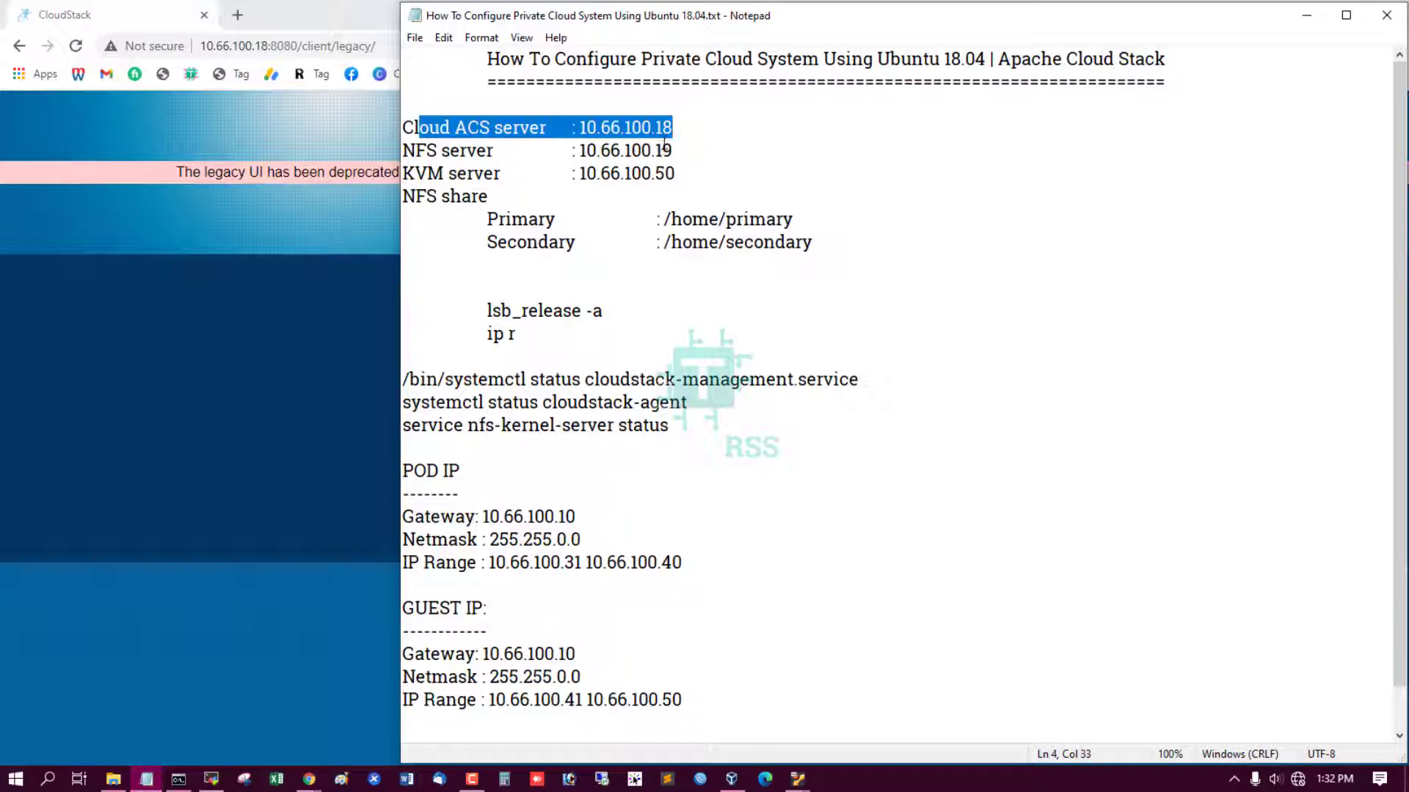
{"action": "left_click", "coordinate": [697, 132]}
{"action": "left_click_drag", "start_coordinate": [608, 128], "coordinate": [713, 125]}
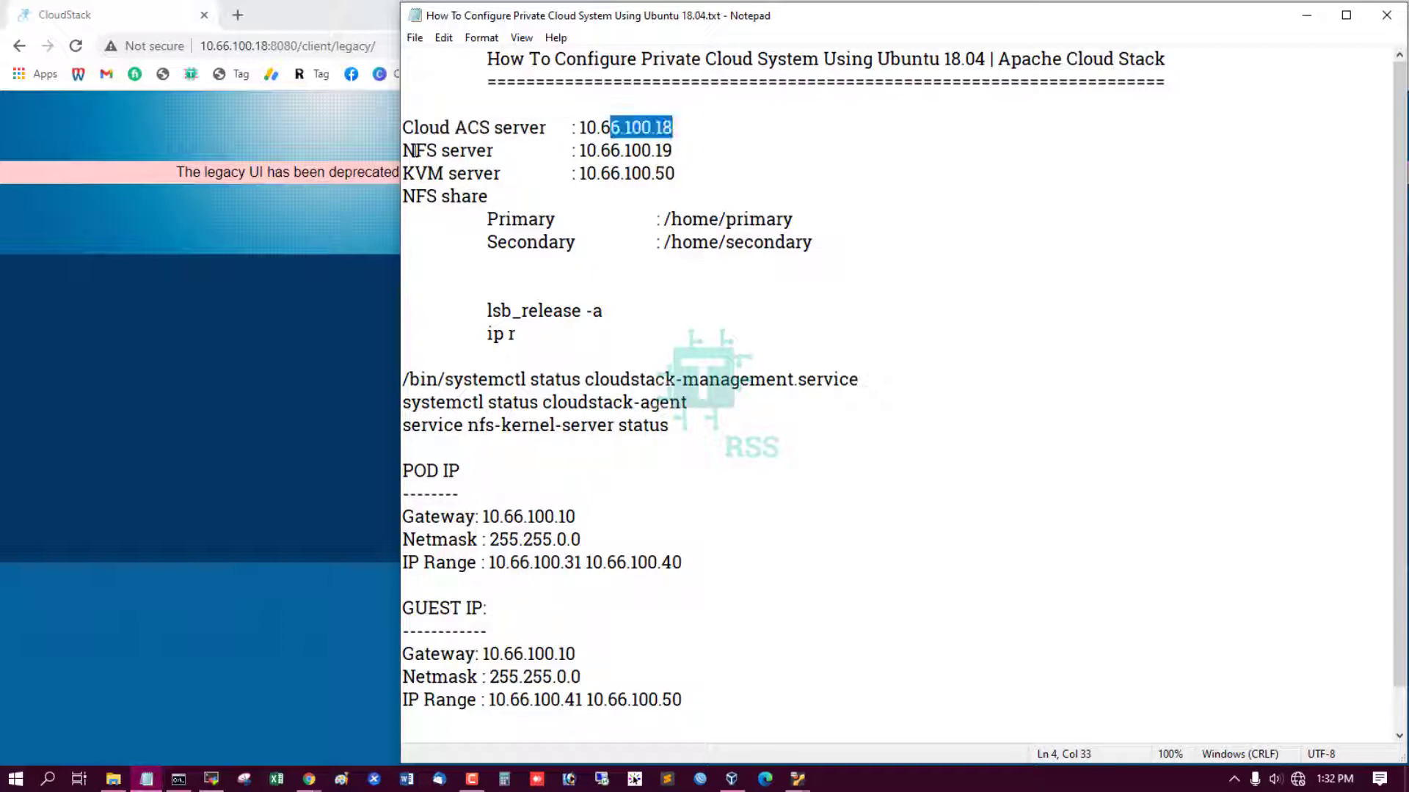
Go over the NFS and KVM (10.66.100.50) addresses, NFS share paths, and lsb_release/ip r commands, then switch to the terminal.
{"action": "left_click_drag", "start_coordinate": [416, 151], "coordinate": [709, 151]}
{"action": "left_click", "coordinate": [438, 176]}
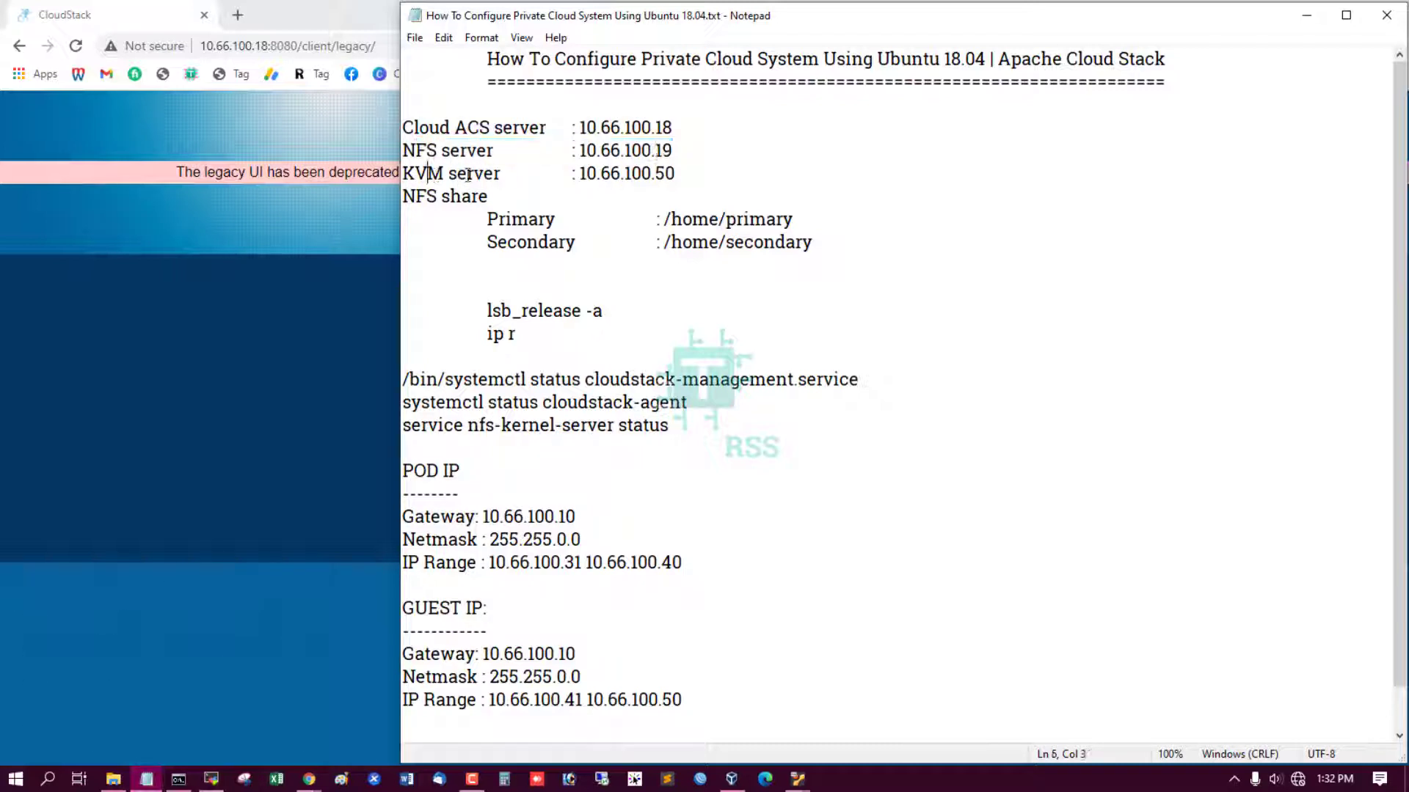
{"action": "left_click_drag", "start_coordinate": [429, 175], "coordinate": [679, 174]}
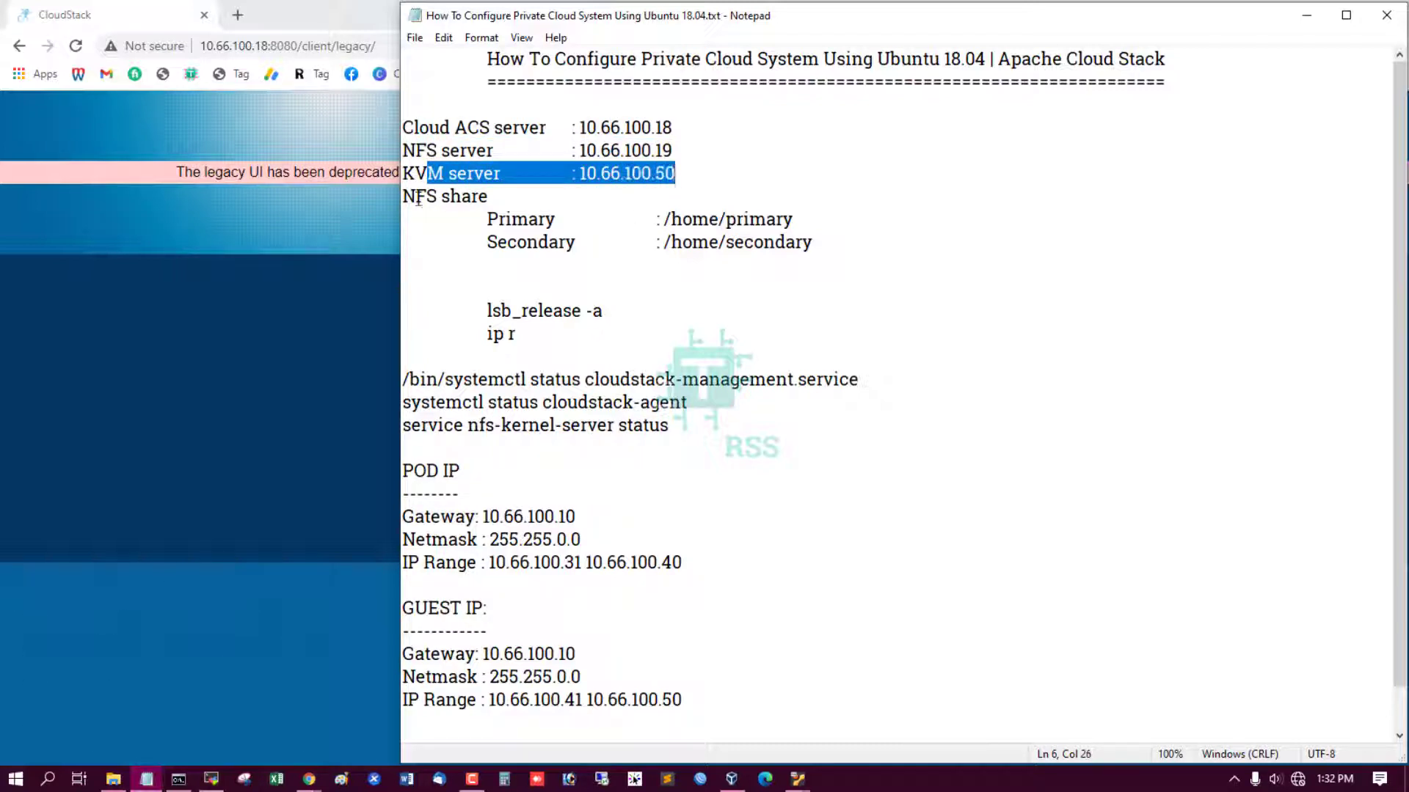
{"action": "left_click_drag", "start_coordinate": [404, 193], "coordinate": [813, 236]}
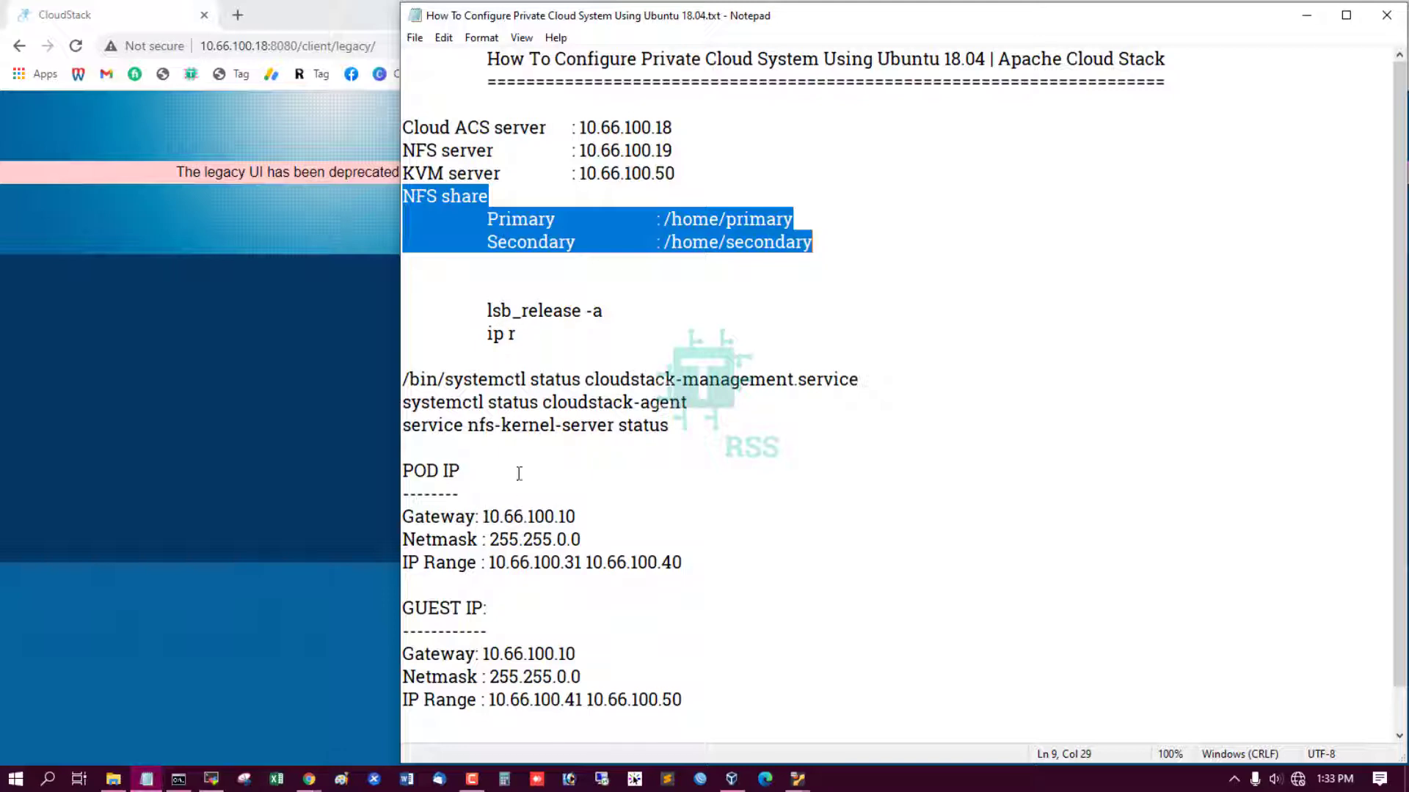
{"action": "left_click_drag", "start_coordinate": [486, 310], "coordinate": [603, 311]}
{"action": "key", "text": "ctrl+c"}
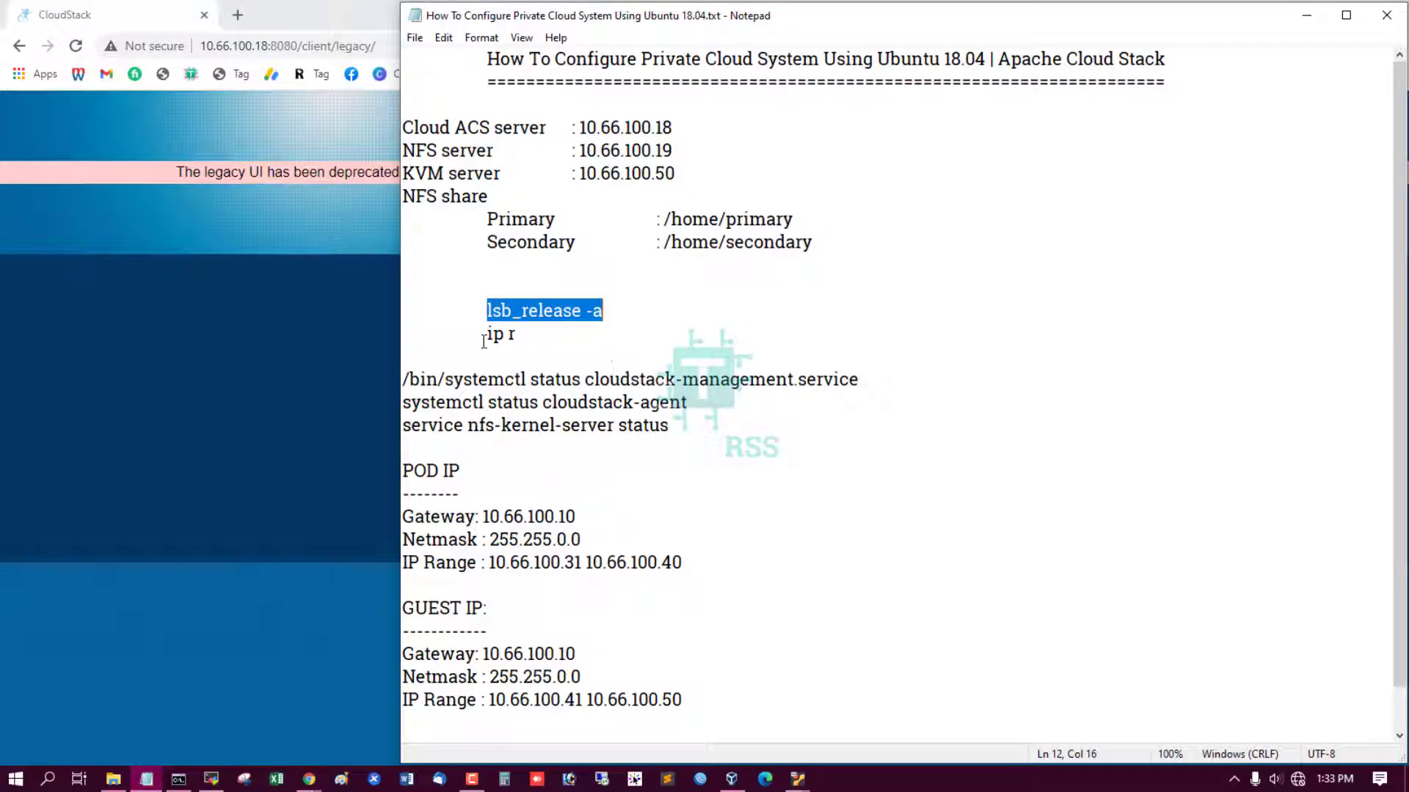
{"action": "left_click_drag", "start_coordinate": [486, 336], "coordinate": [517, 335]}
{"action": "left_click", "coordinate": [212, 779]}
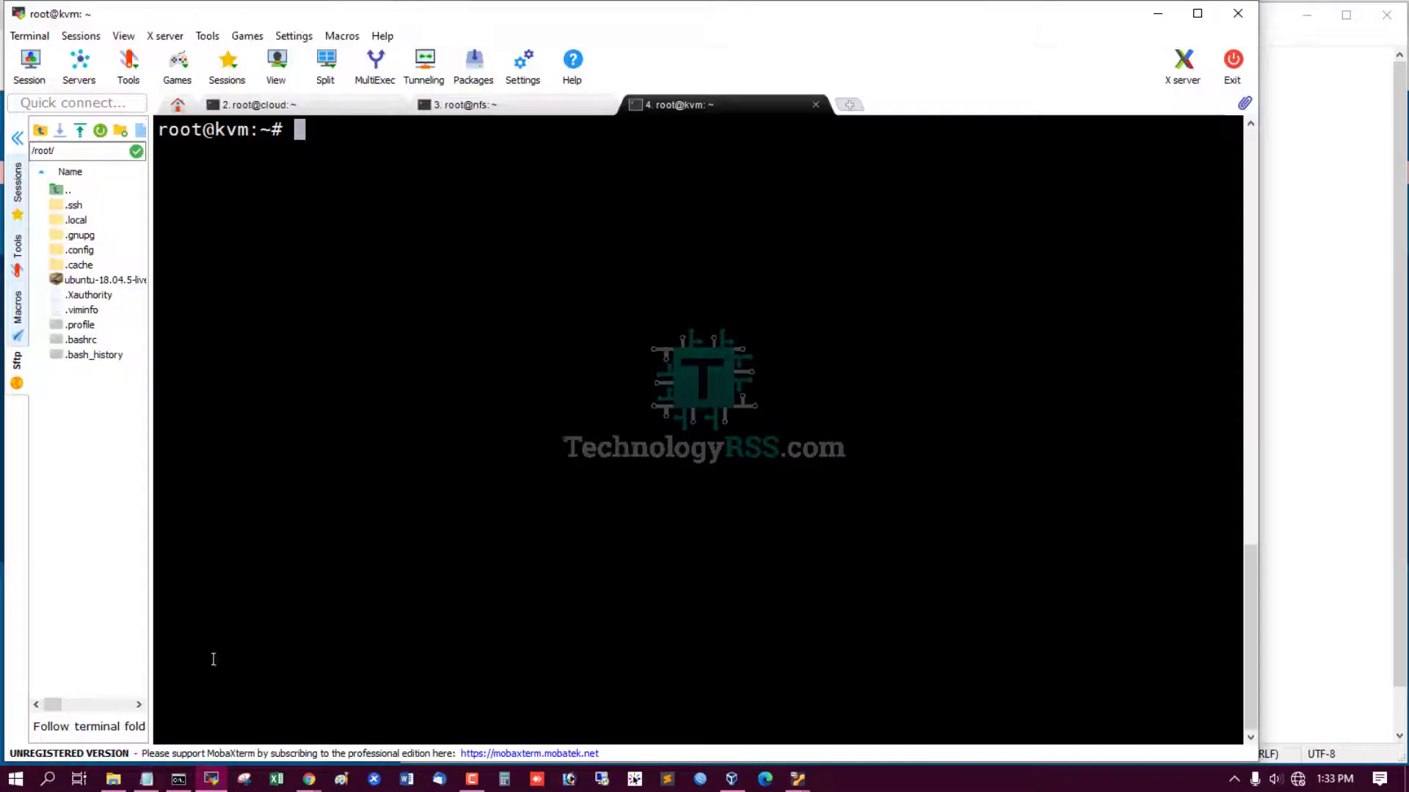
Run lsb_release -a on the cloud, nfs and kvm hosts to confirm Ubuntu 18.04.5.
{"action": "left_click", "coordinate": [304, 105]}
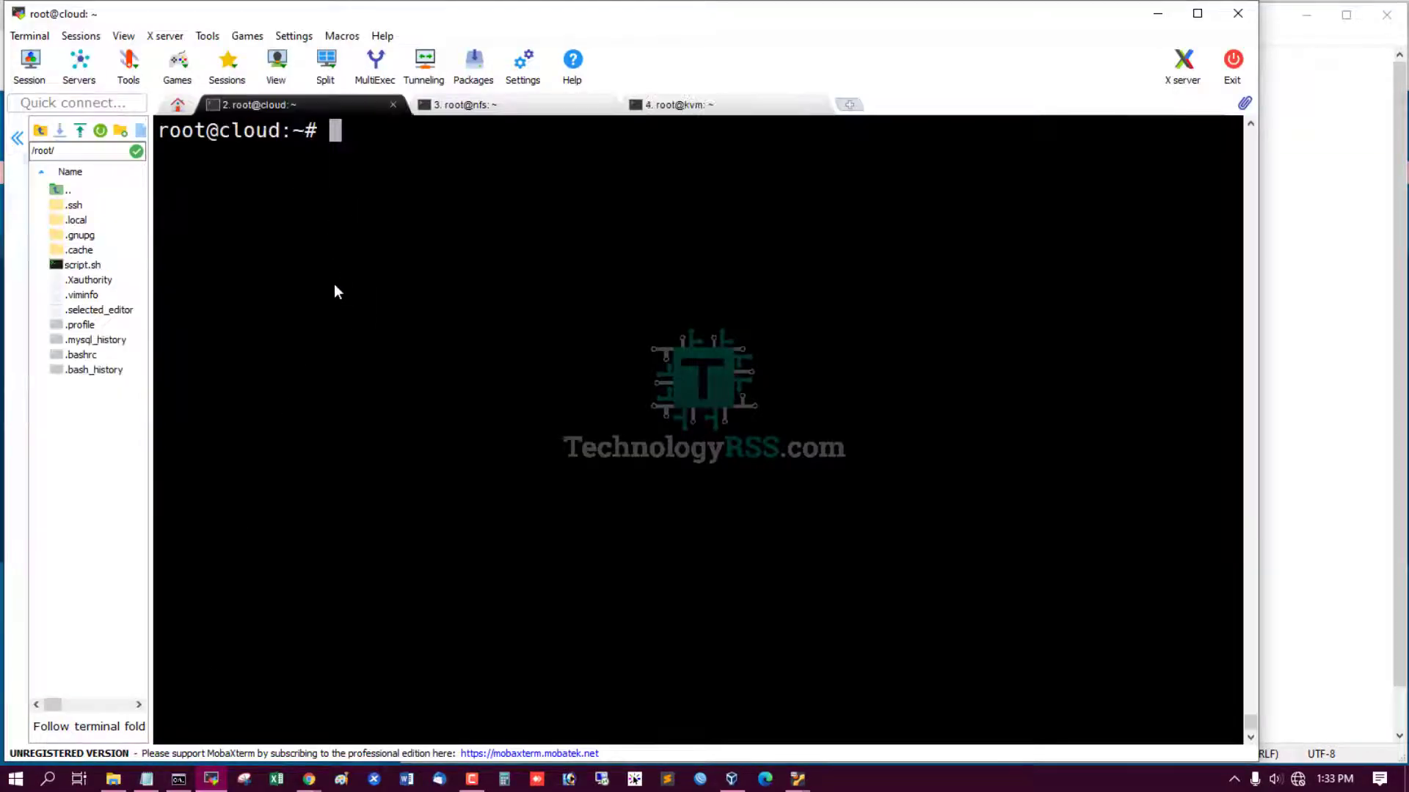
{"action": "right_click", "coordinate": [448, 311]}
{"action": "key", "text": "Return"}
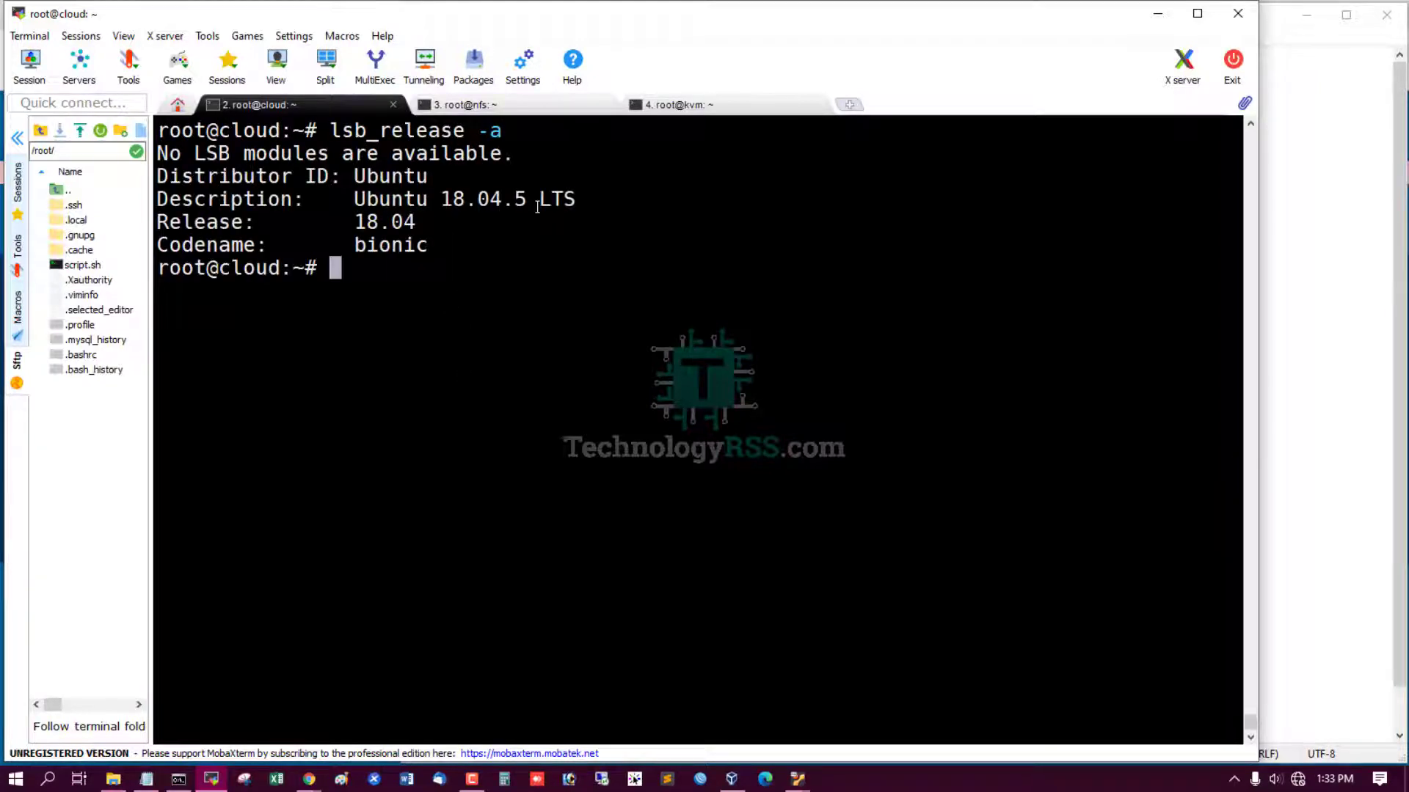
{"action": "left_click", "coordinate": [517, 104]}
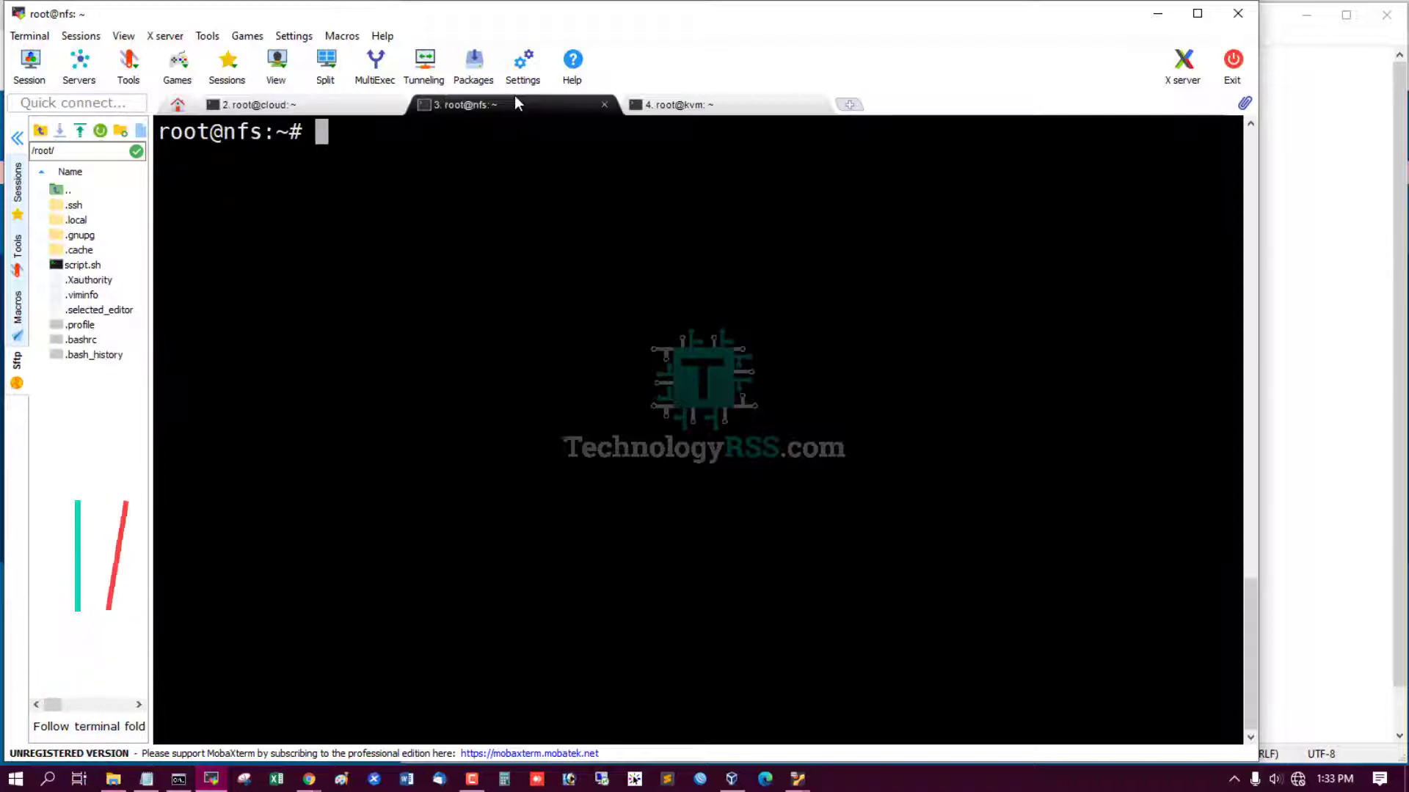
{"action": "type", "text": "lsb_release -a"}
{"action": "key", "text": "Return"}
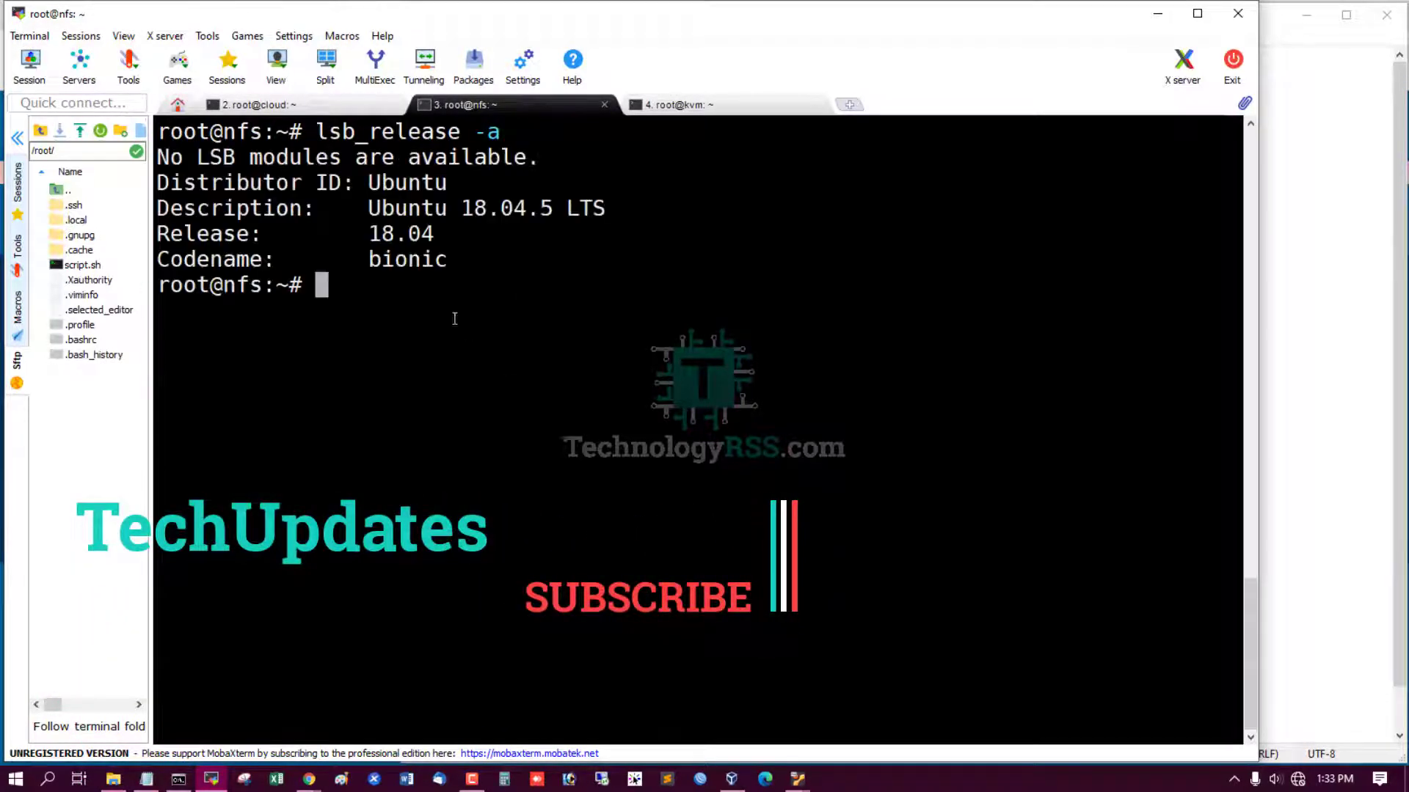
{"action": "left_click", "coordinate": [714, 108]}
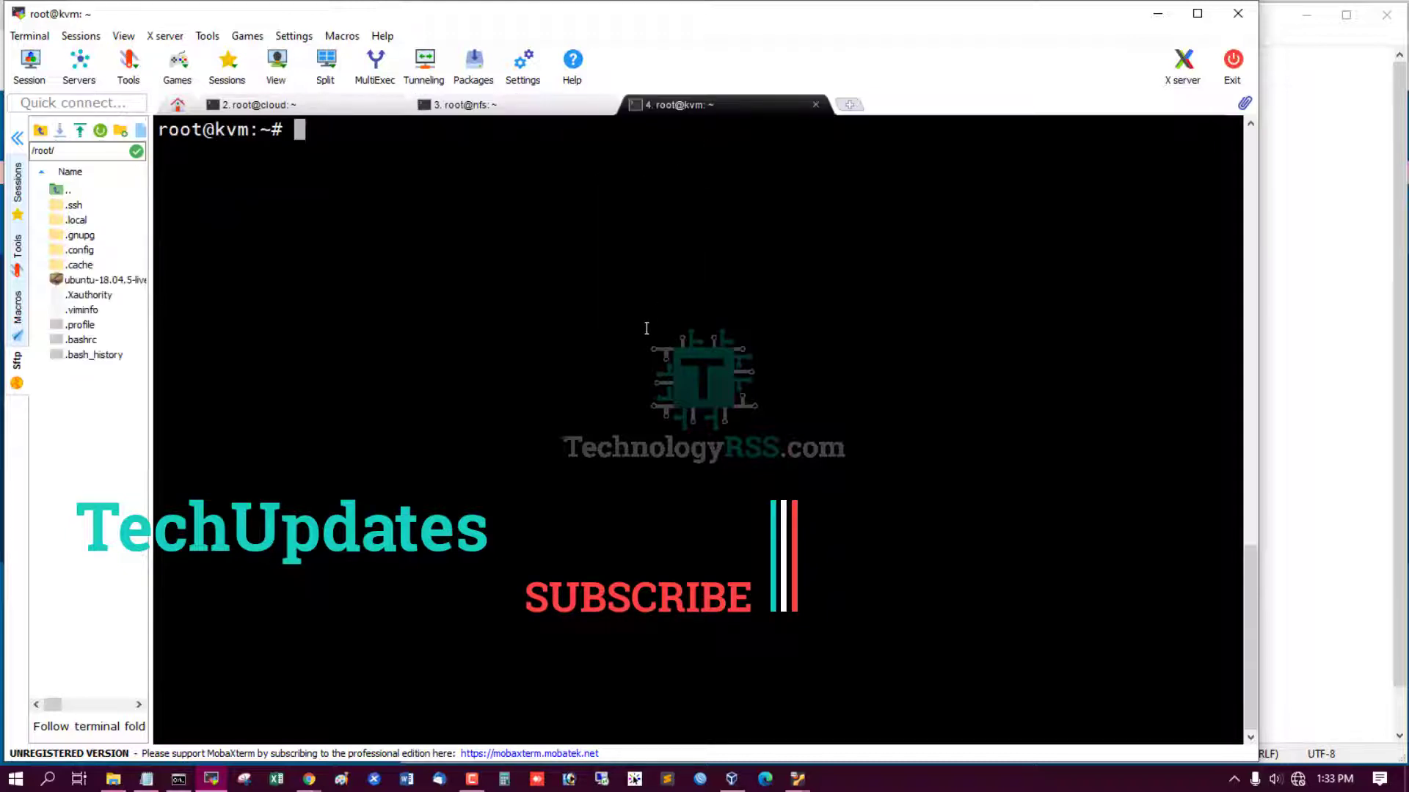
{"action": "type", "text": "lsb_release -a"}
{"action": "key", "text": "Return"}
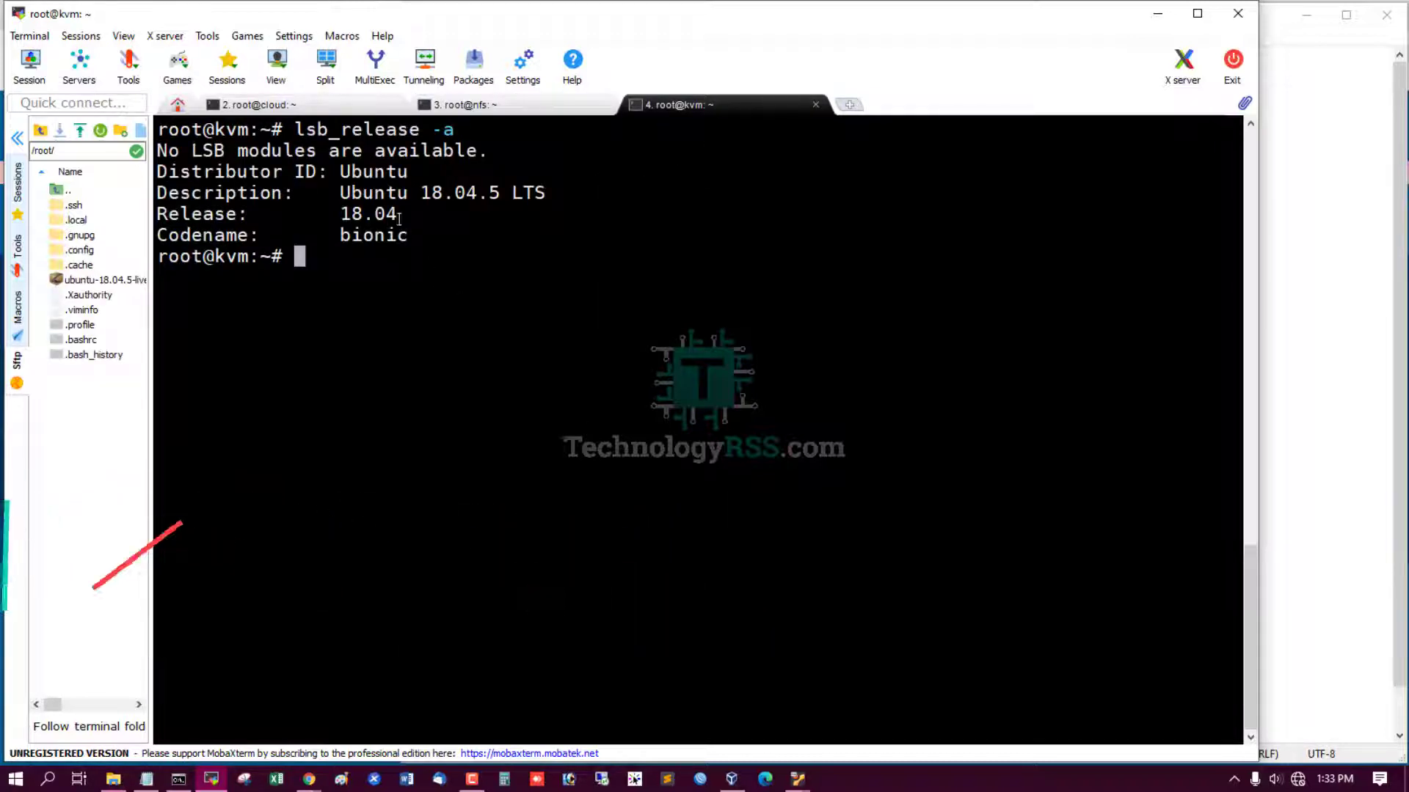
Run ip r on the cloud, nfs and kvm hosts, noting addresses 10.66.100.18 and 10.66.100.50.
{"action": "left_click", "coordinate": [329, 108]}
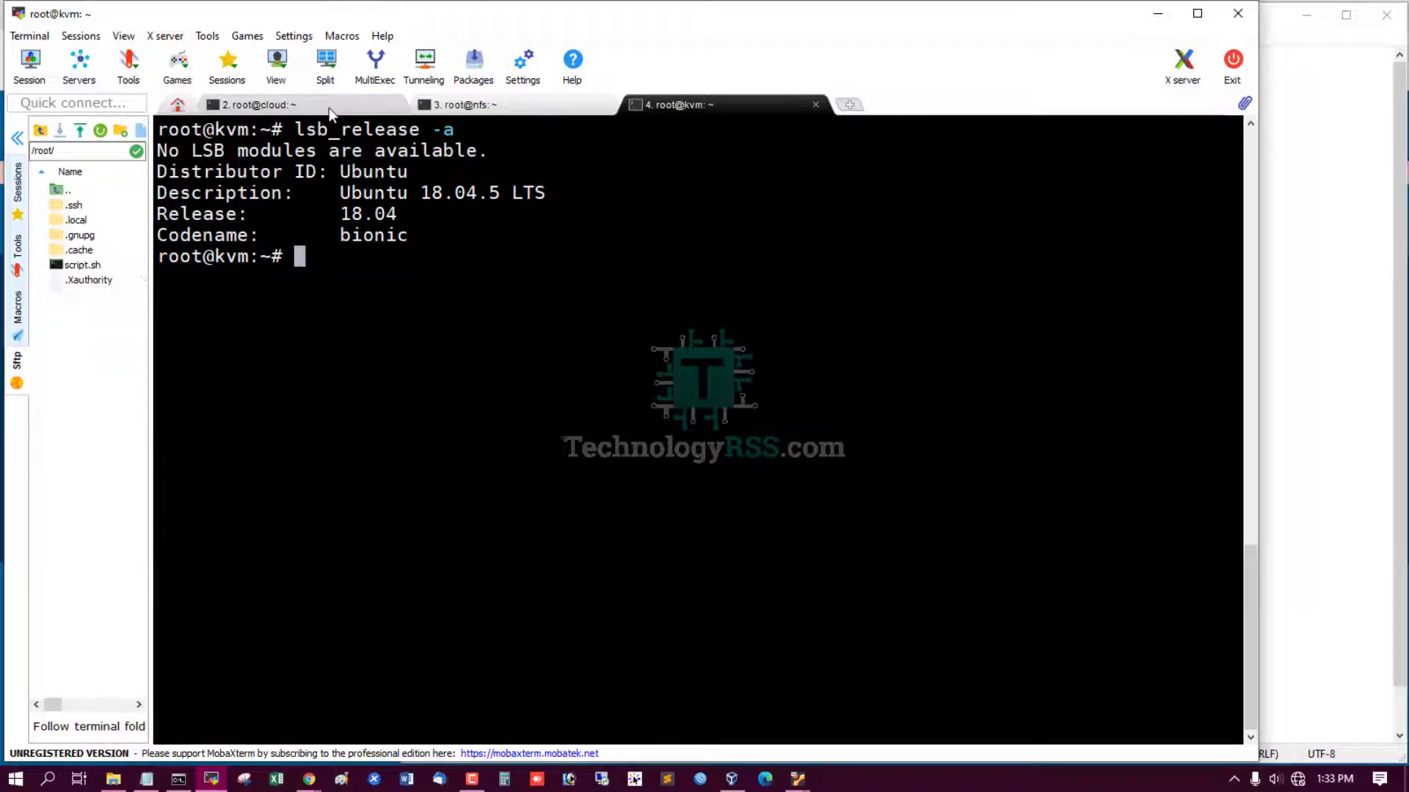
{"action": "key", "text": "ctrl+l"}
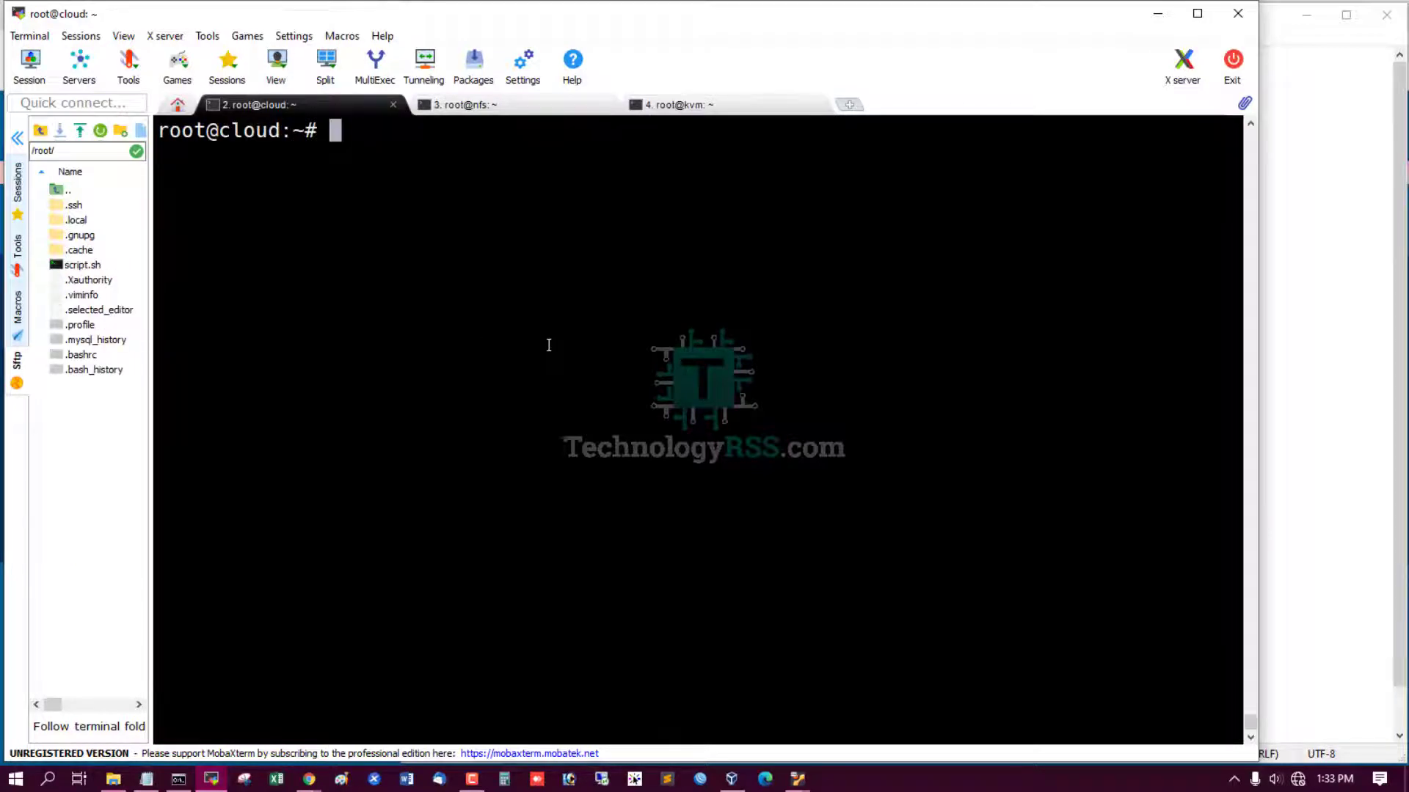
{"action": "type", "text": "ip r"}
{"action": "key", "text": "Return"}
{"action": "key", "text": "Return"}
{"action": "key", "text": "Return"}
{"action": "key", "text": "Return"}
{"action": "key", "text": "Return"}
{"action": "key", "text": "Return"}
{"action": "key", "text": "Return"}
{"action": "key", "text": "Return"}
{"action": "key", "text": "Return"}
{"action": "key", "text": "Return"}
{"action": "key", "text": "Return"}
{"action": "key", "text": "Return"}
{"action": "key", "text": "Return"}
{"action": "key", "text": "Return"}
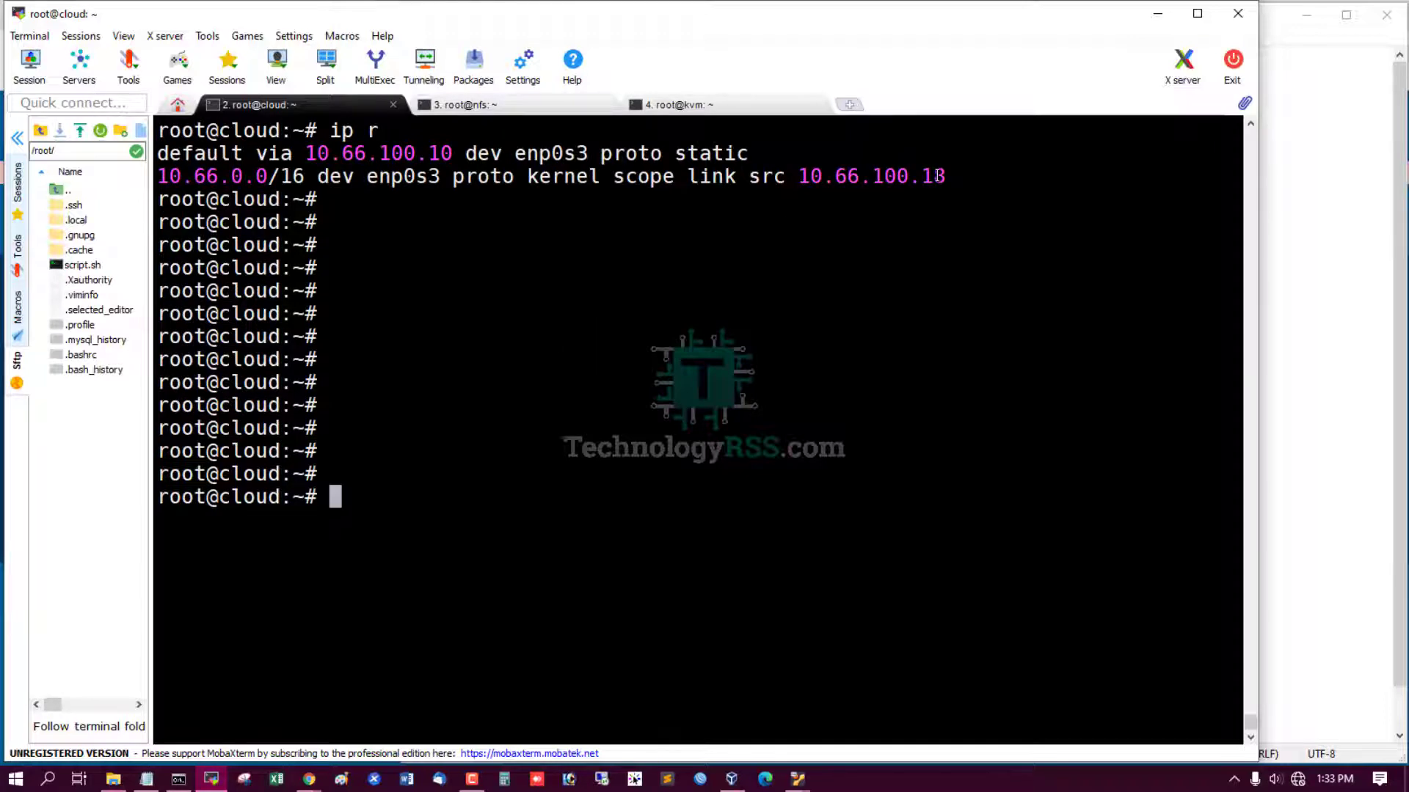
{"action": "left_click_drag", "start_coordinate": [942, 176], "coordinate": [866, 175]}
{"action": "left_click", "coordinate": [736, 300]}
{"action": "left_click", "coordinate": [534, 108]}
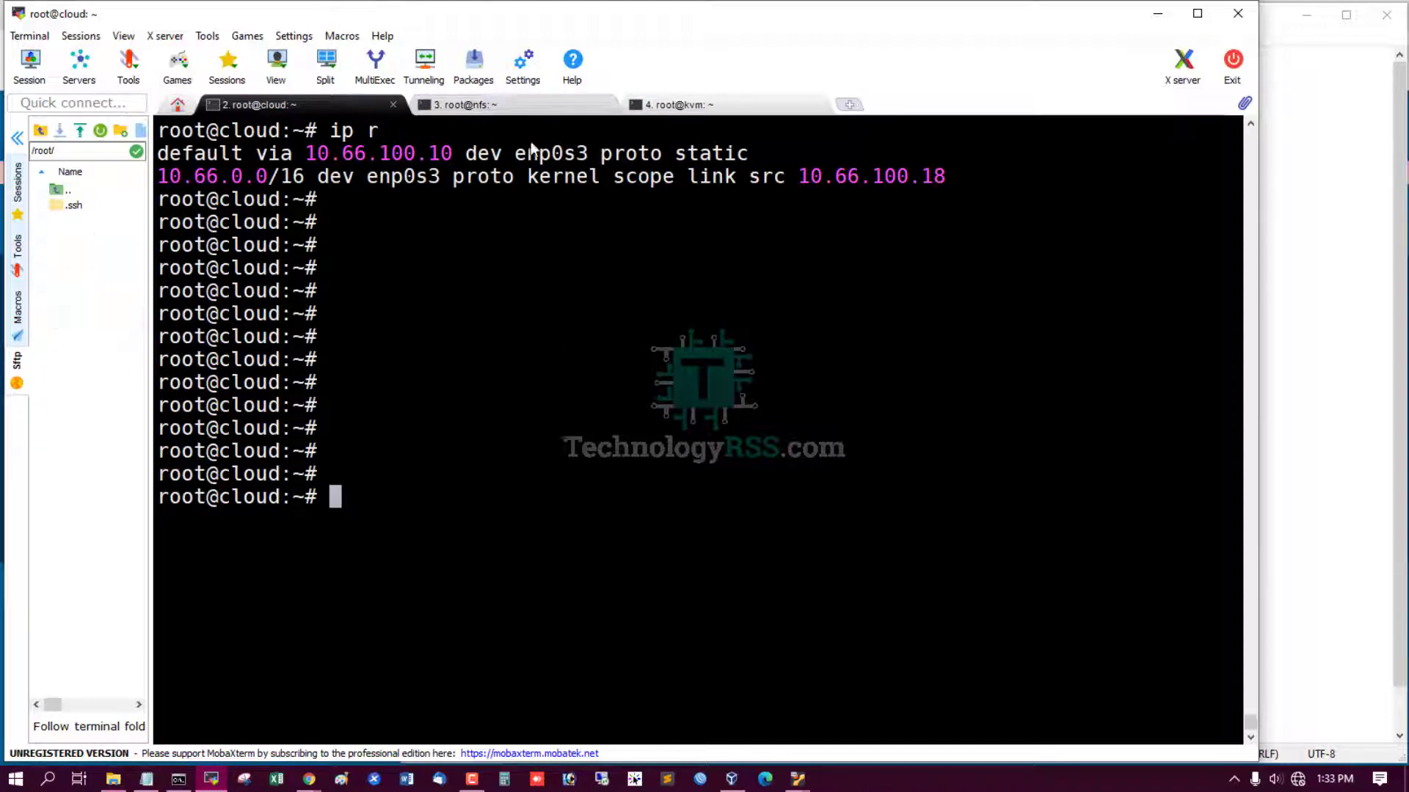
{"action": "type", "text": "ip r"}
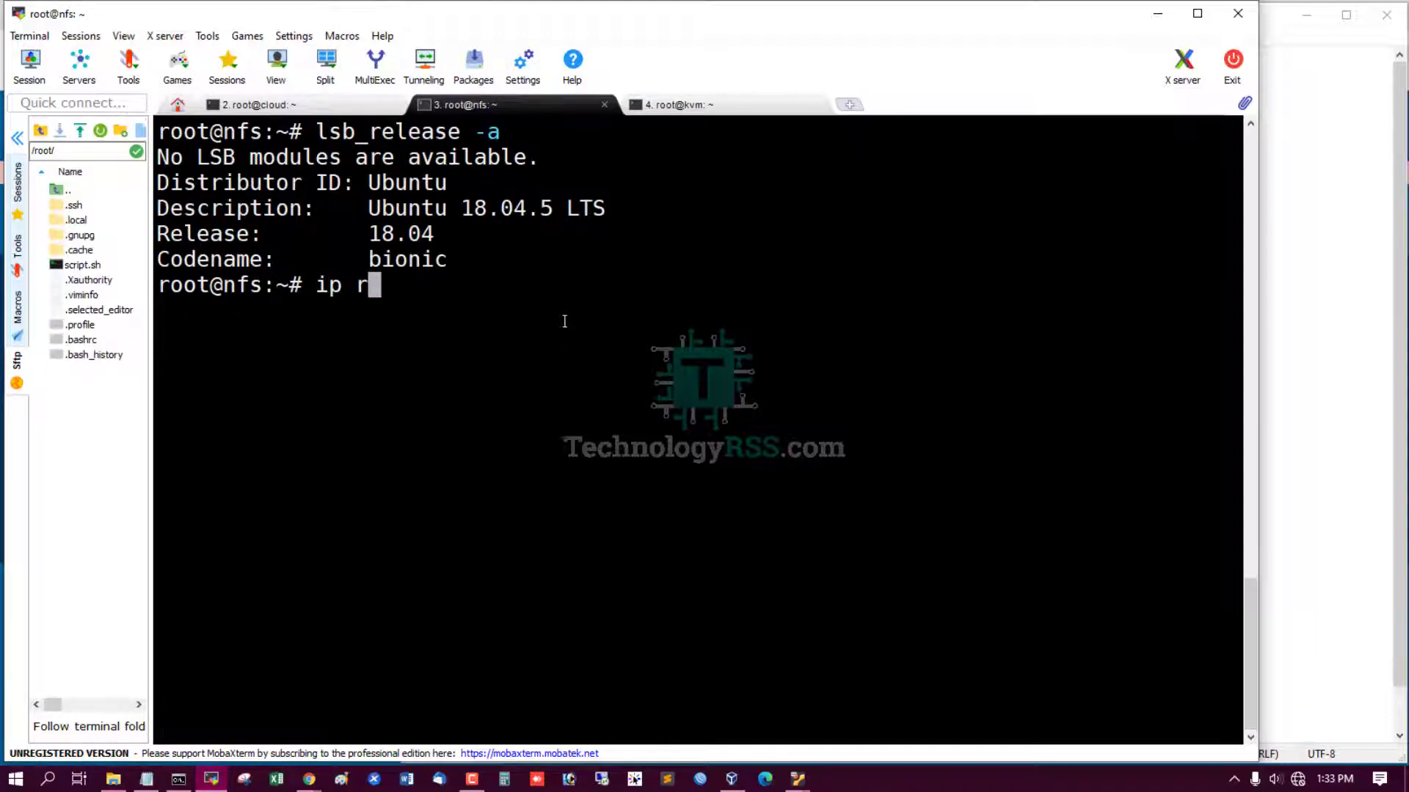
{"action": "key", "text": "Return"}
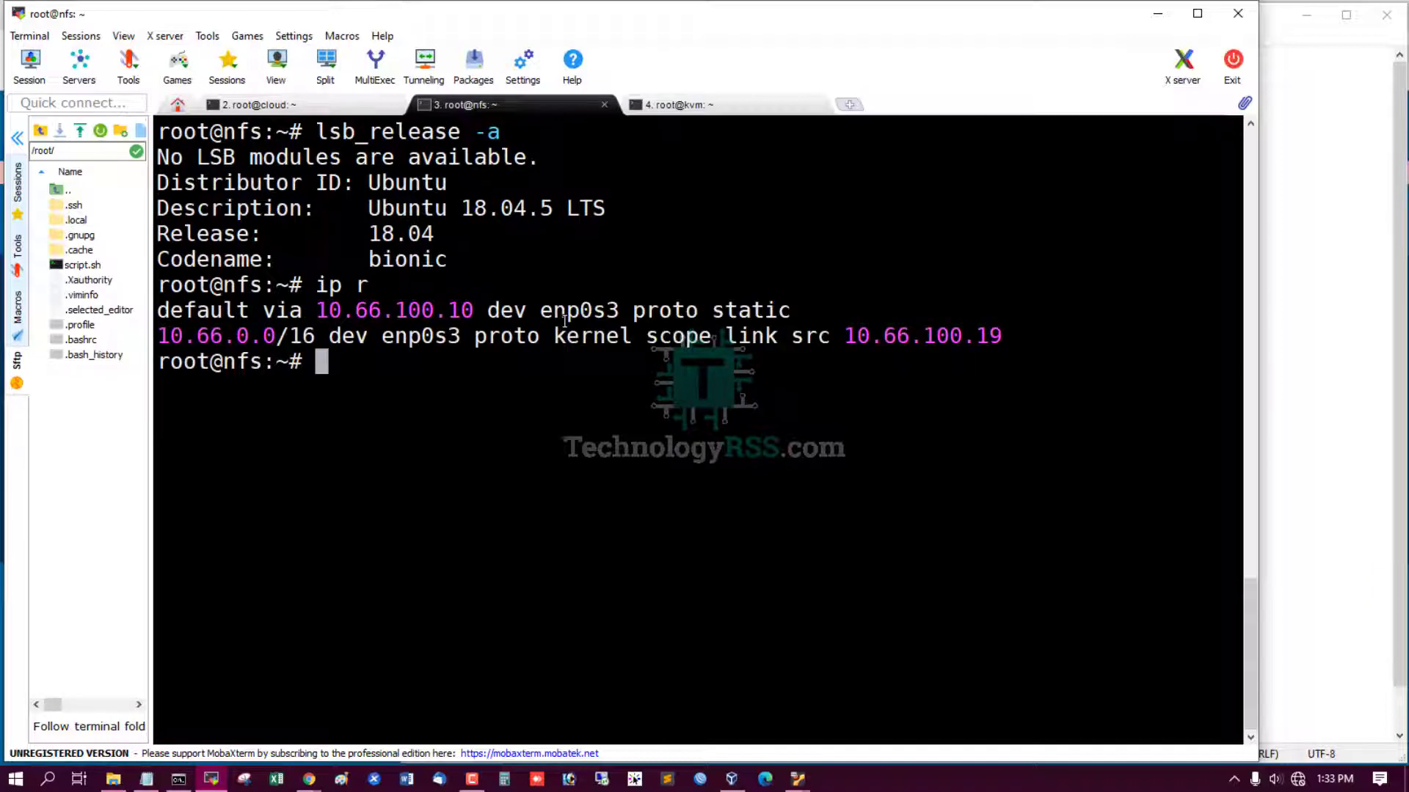
{"action": "left_click", "coordinate": [744, 104]}
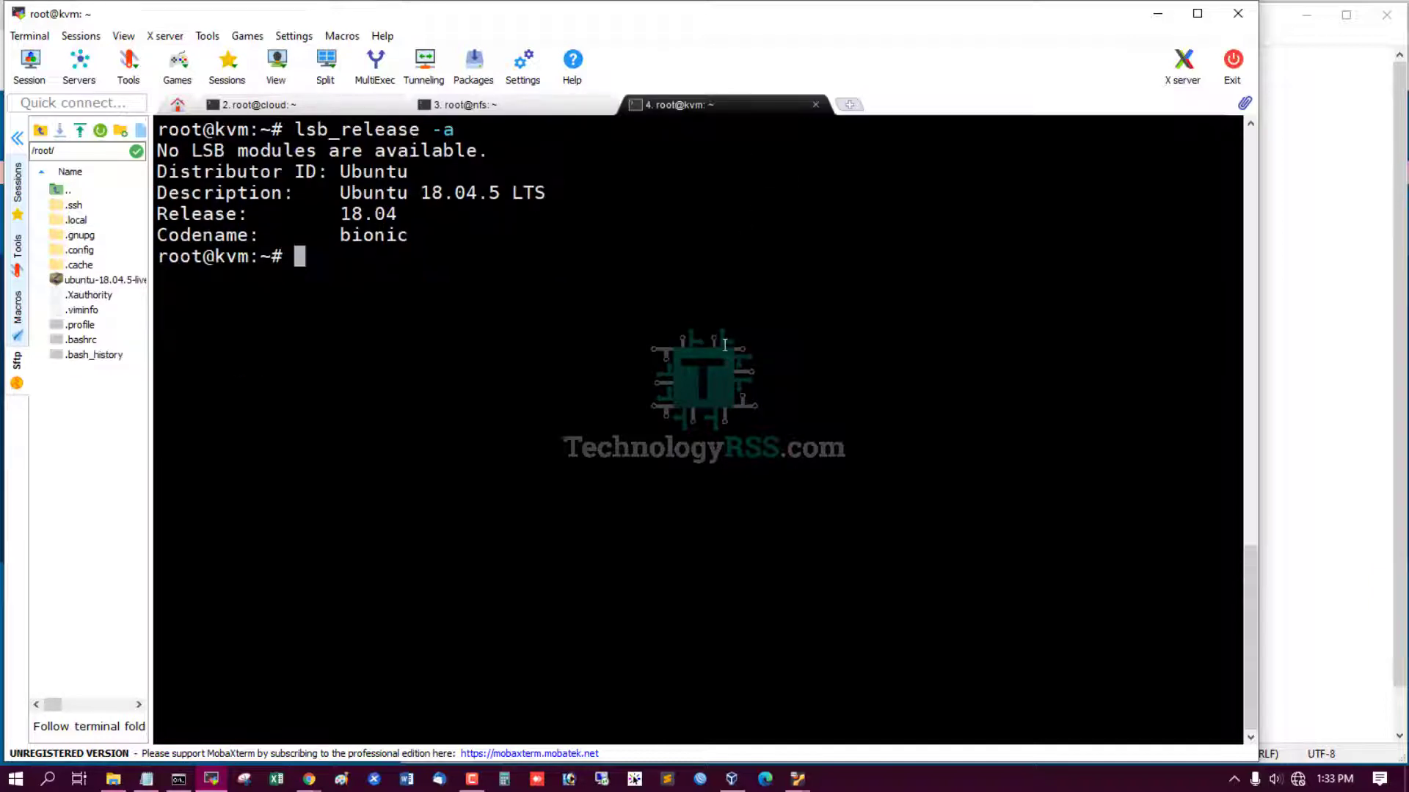
{"action": "type", "text": "ip r"}
{"action": "key", "text": "Return"}
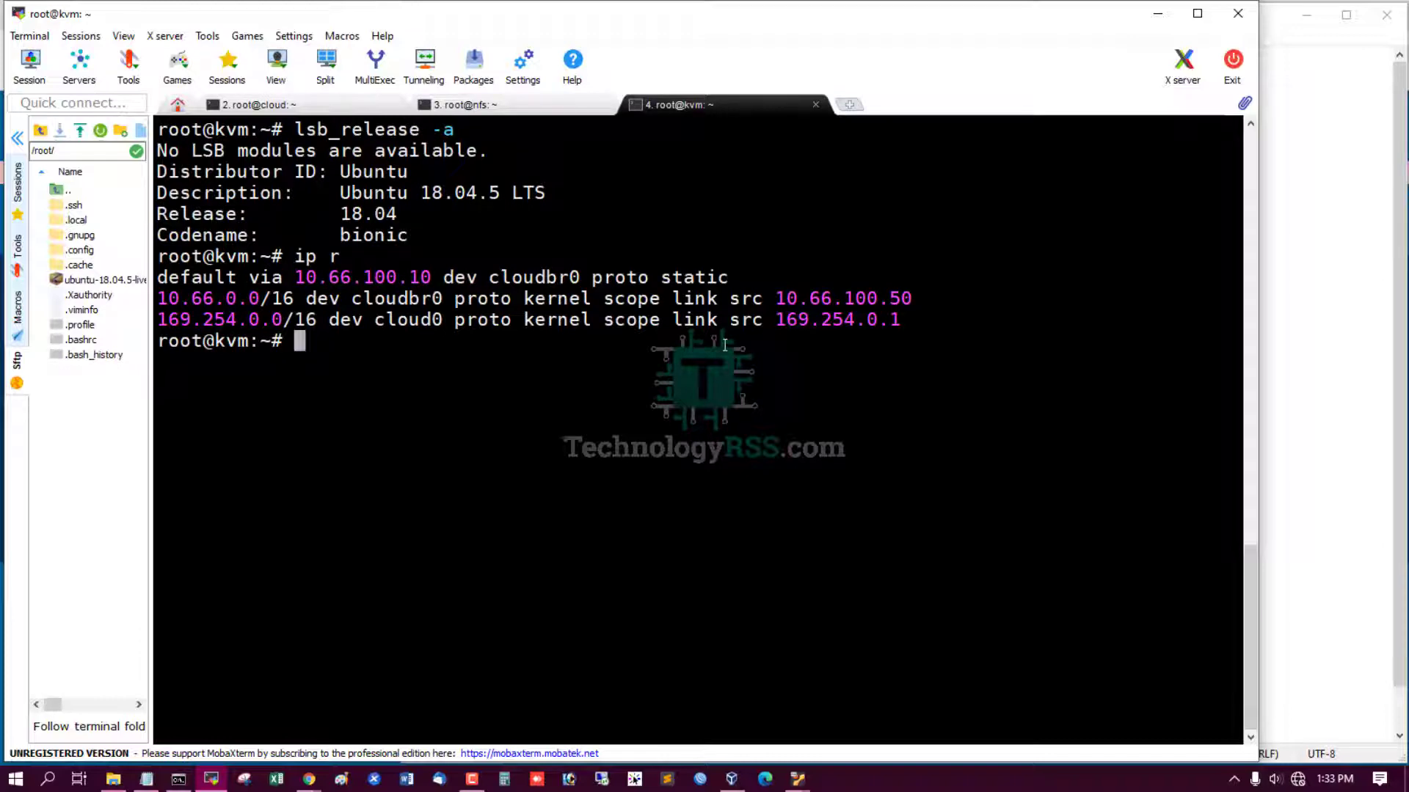
{"action": "left_click_drag", "start_coordinate": [778, 298], "coordinate": [929, 301]}
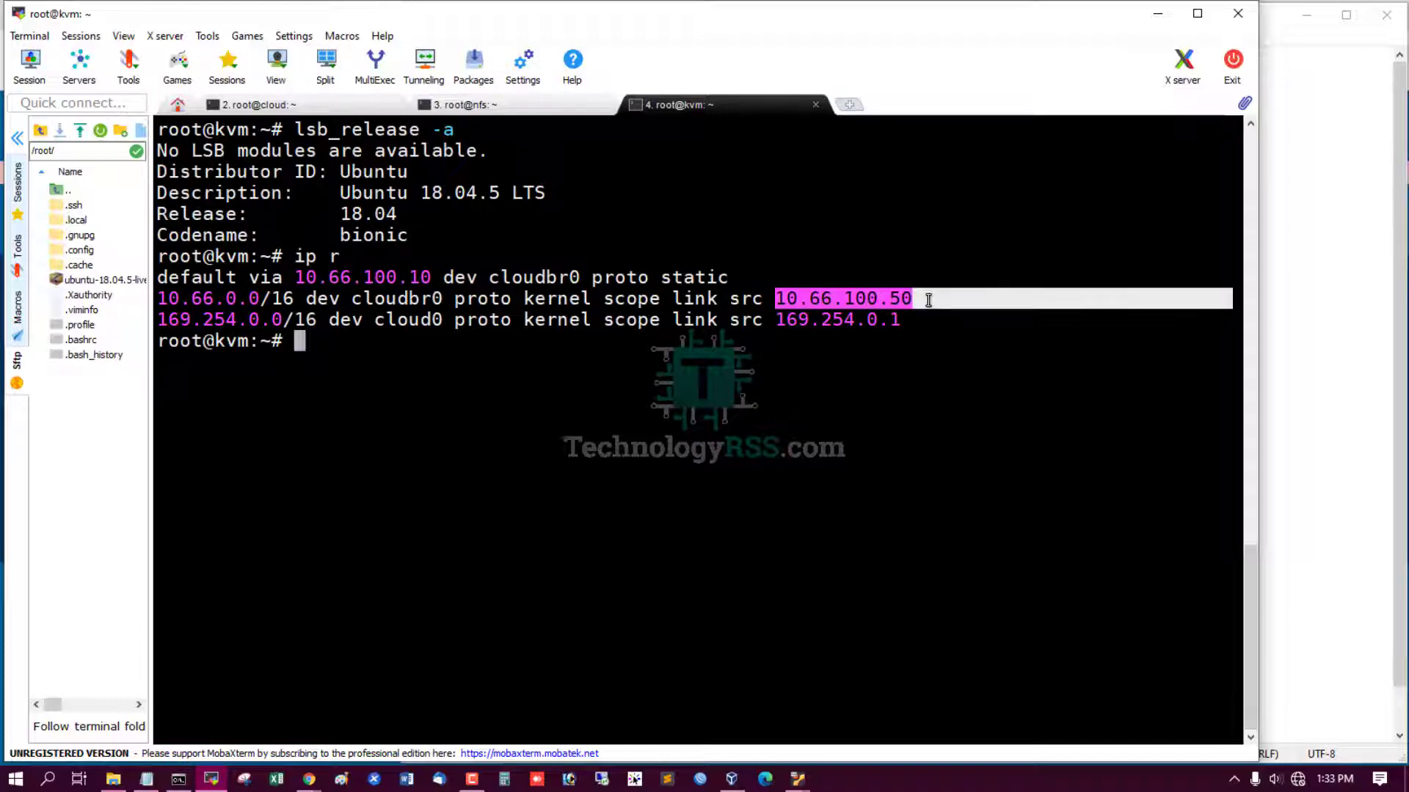
{"action": "left_click", "coordinate": [1313, 444]}
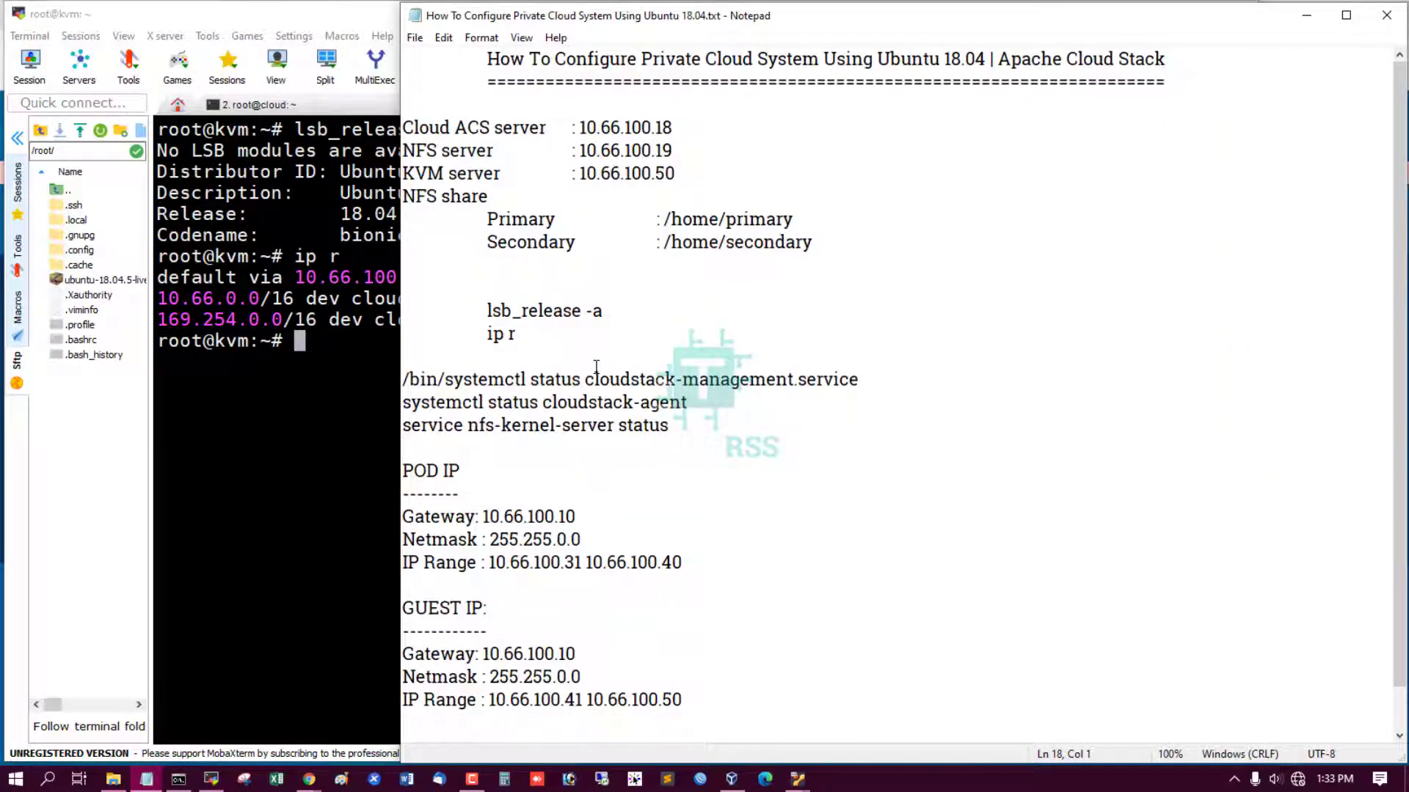
Copy the management service status command from the notes and run it on the cloud host.
{"action": "scroll", "coordinate": [598, 363], "scroll_direction": "down", "scroll_amount": 1}
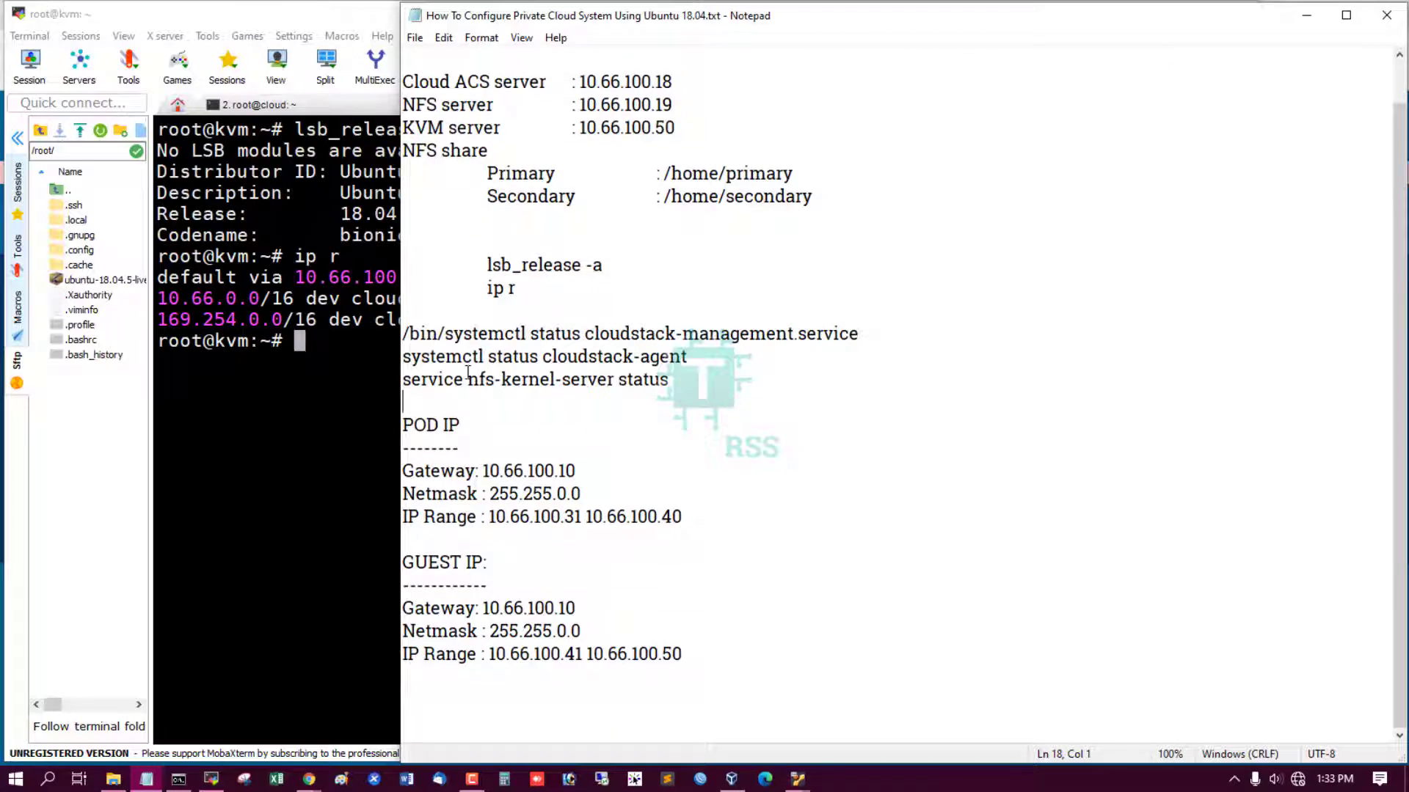
{"action": "left_click_drag", "start_coordinate": [873, 332], "coordinate": [404, 334]}
{"action": "key", "text": "ctrl+c"}
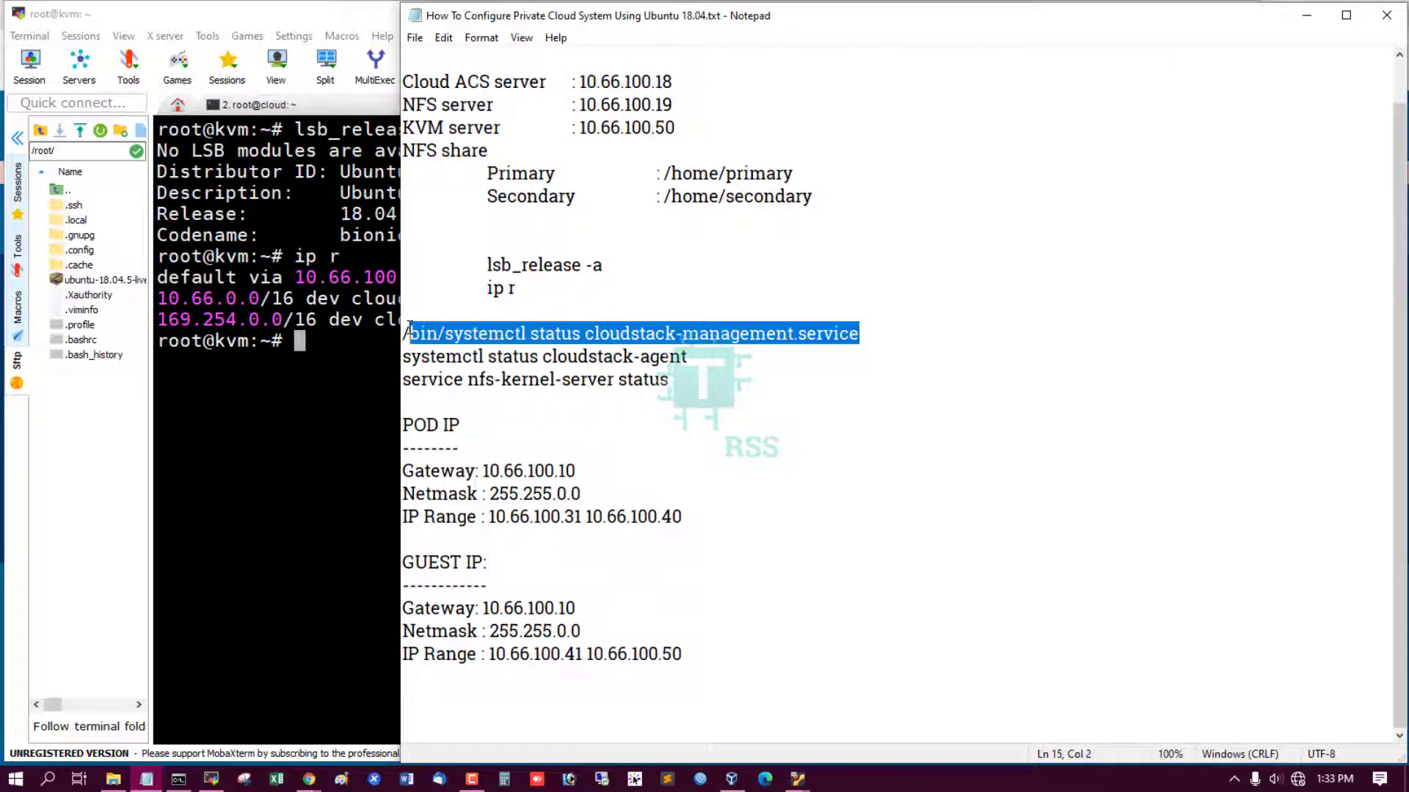
{"action": "left_click", "coordinate": [340, 397]}
{"action": "left_click", "coordinate": [302, 102]}
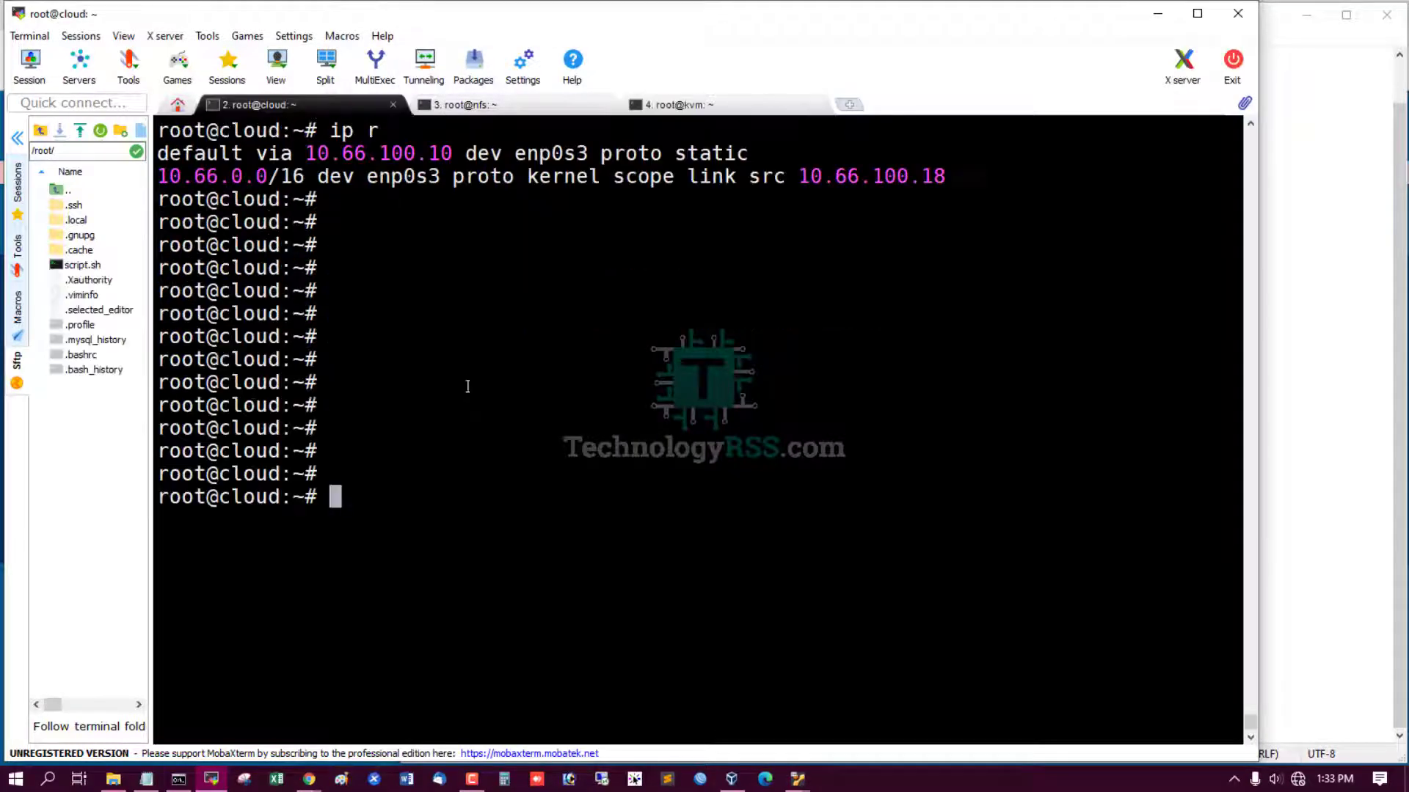
{"action": "key", "text": "ctrl+l"}
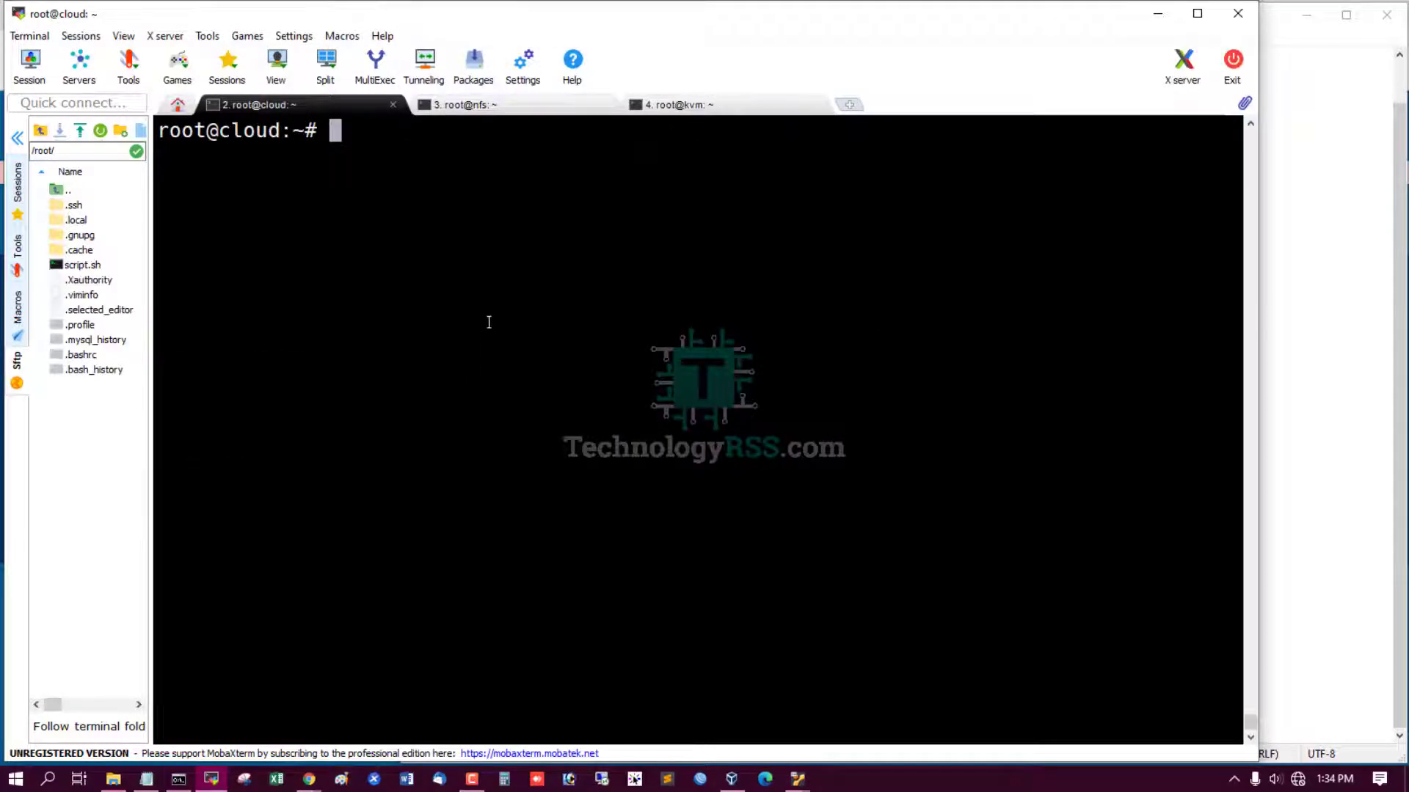
{"action": "right_click", "coordinate": [490, 323]}
{"action": "key", "text": "Return"}
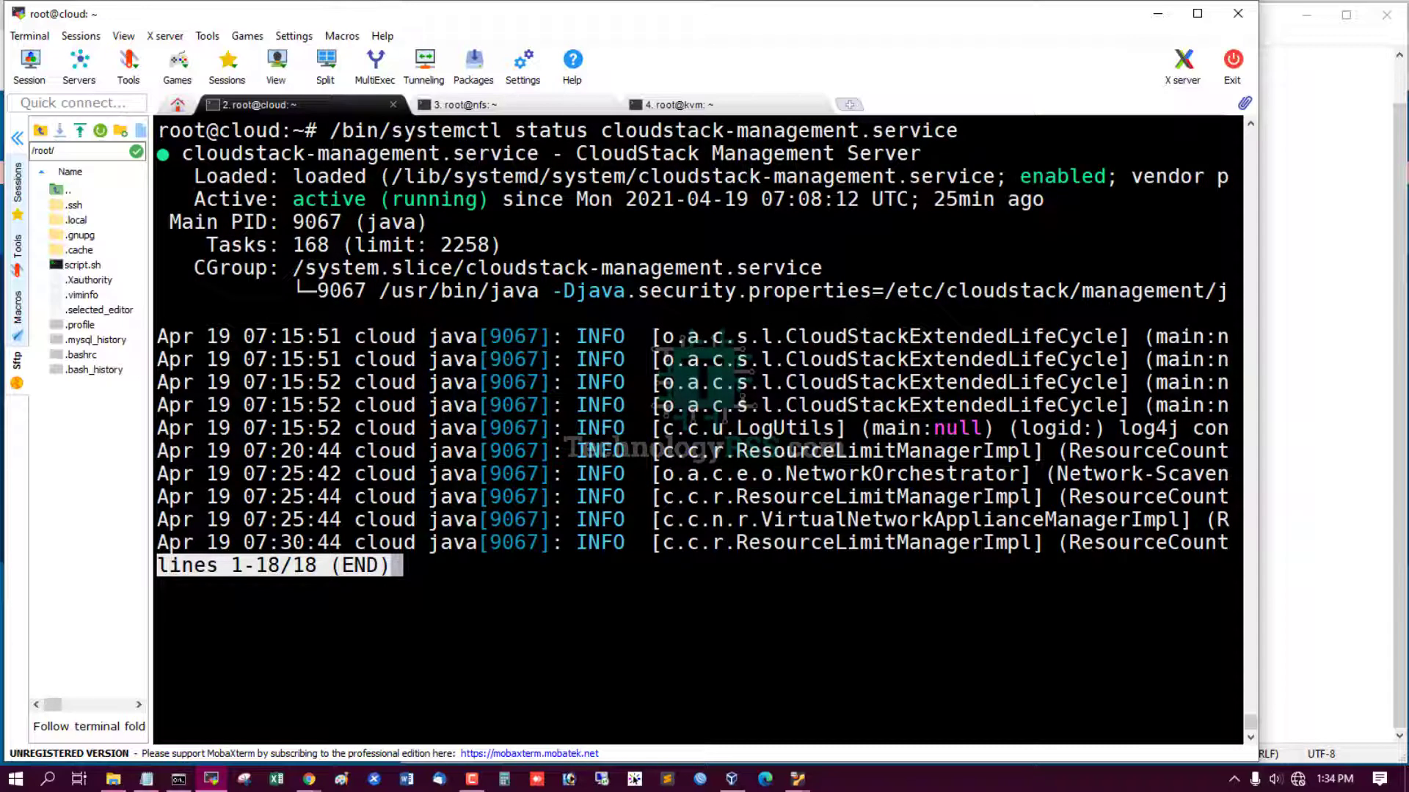
Copy the 'systemctl status cloudstack-agent' command from the setup notes.
{"action": "left_click", "coordinate": [1342, 425]}
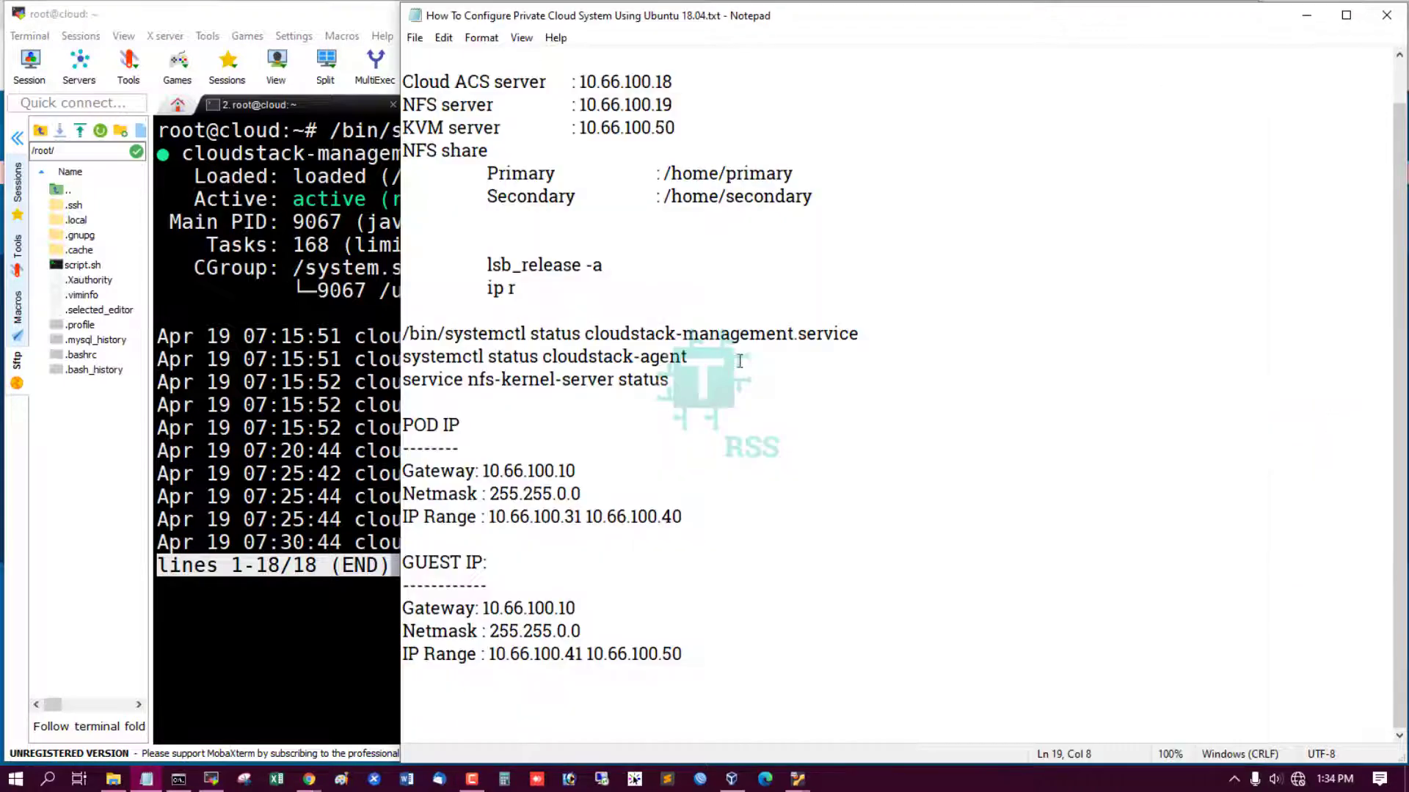
{"action": "left_click_drag", "start_coordinate": [739, 360], "coordinate": [388, 359]}
{"action": "key", "text": "ctrl+c"}
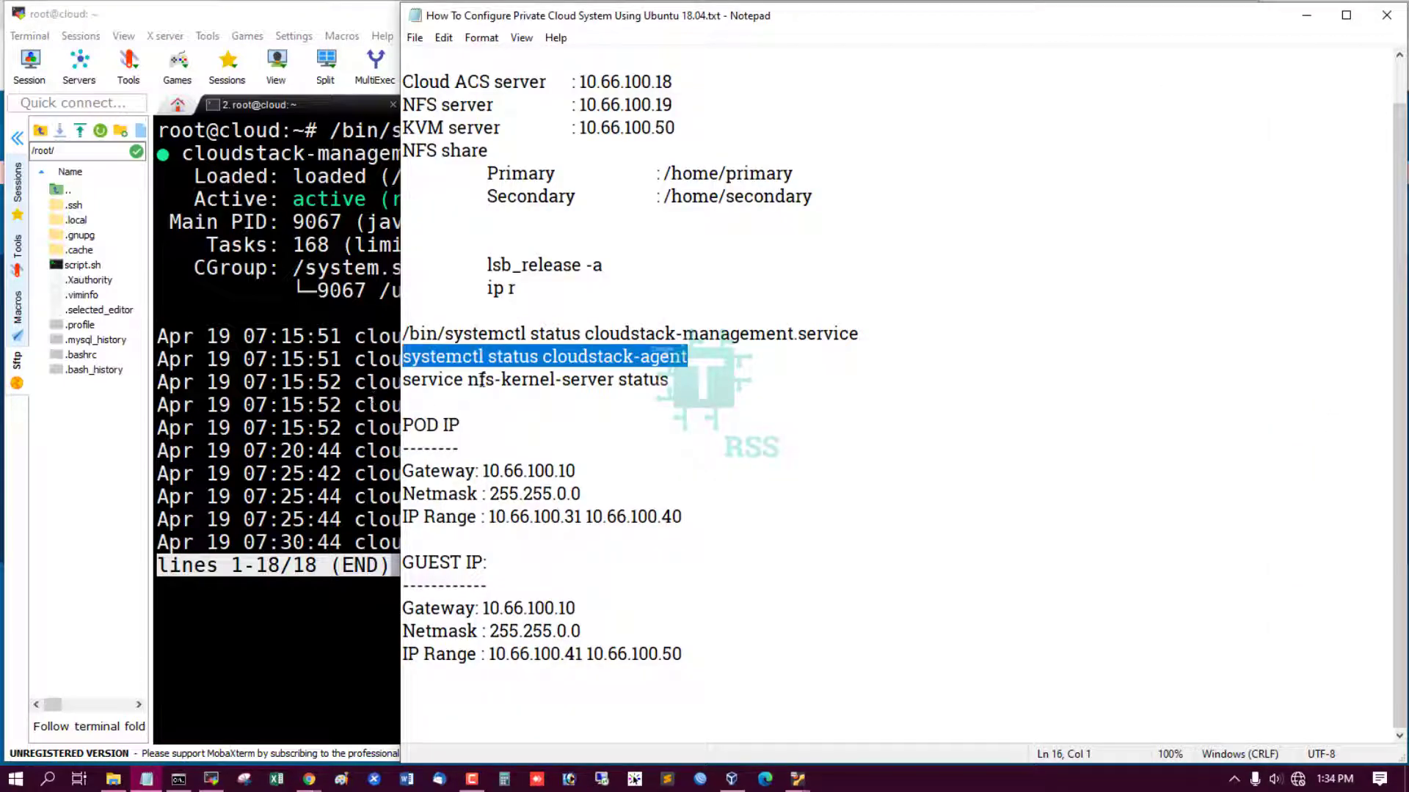
{"action": "left_click", "coordinate": [356, 375]}
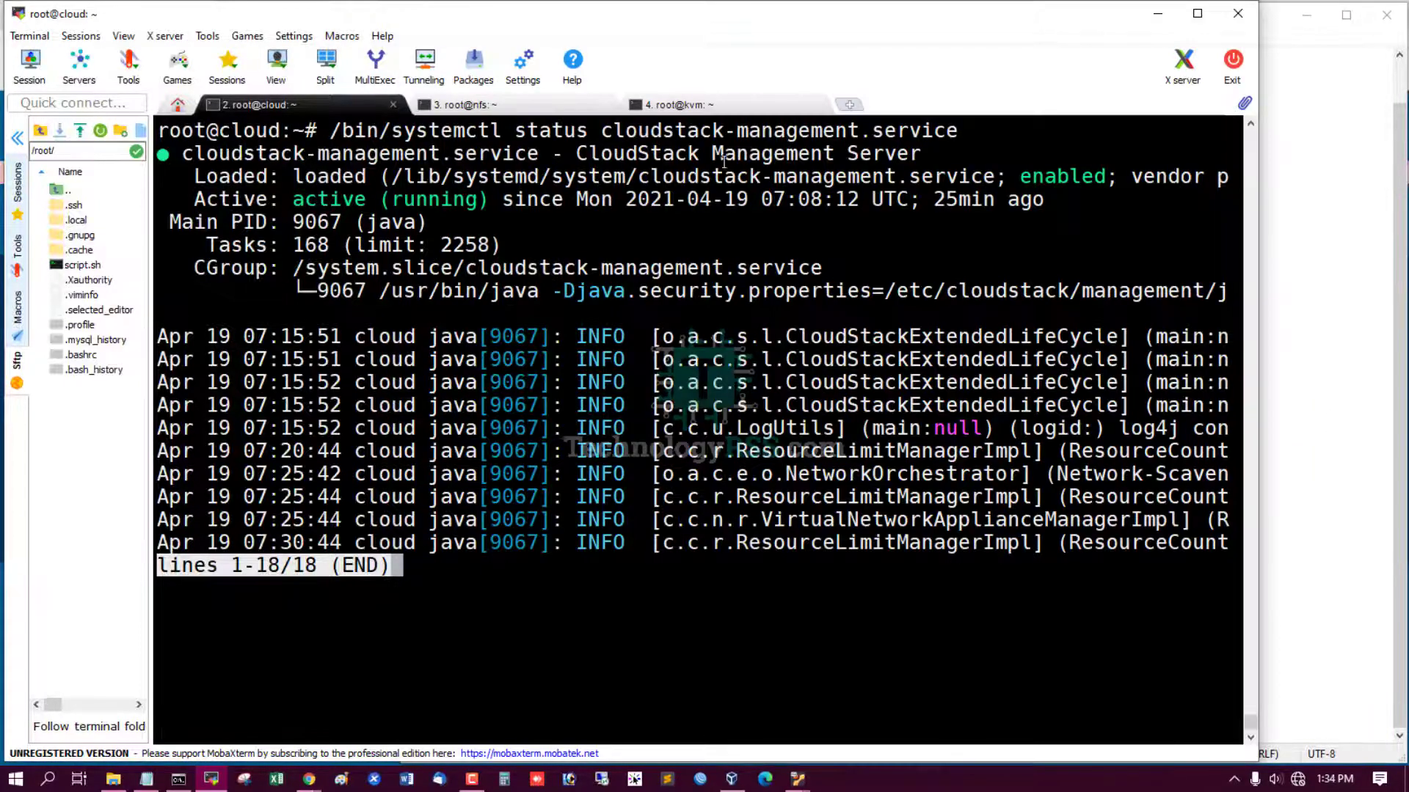
Run the cloudstack-agent status check on the kvm host.
{"action": "left_click", "coordinate": [701, 105]}
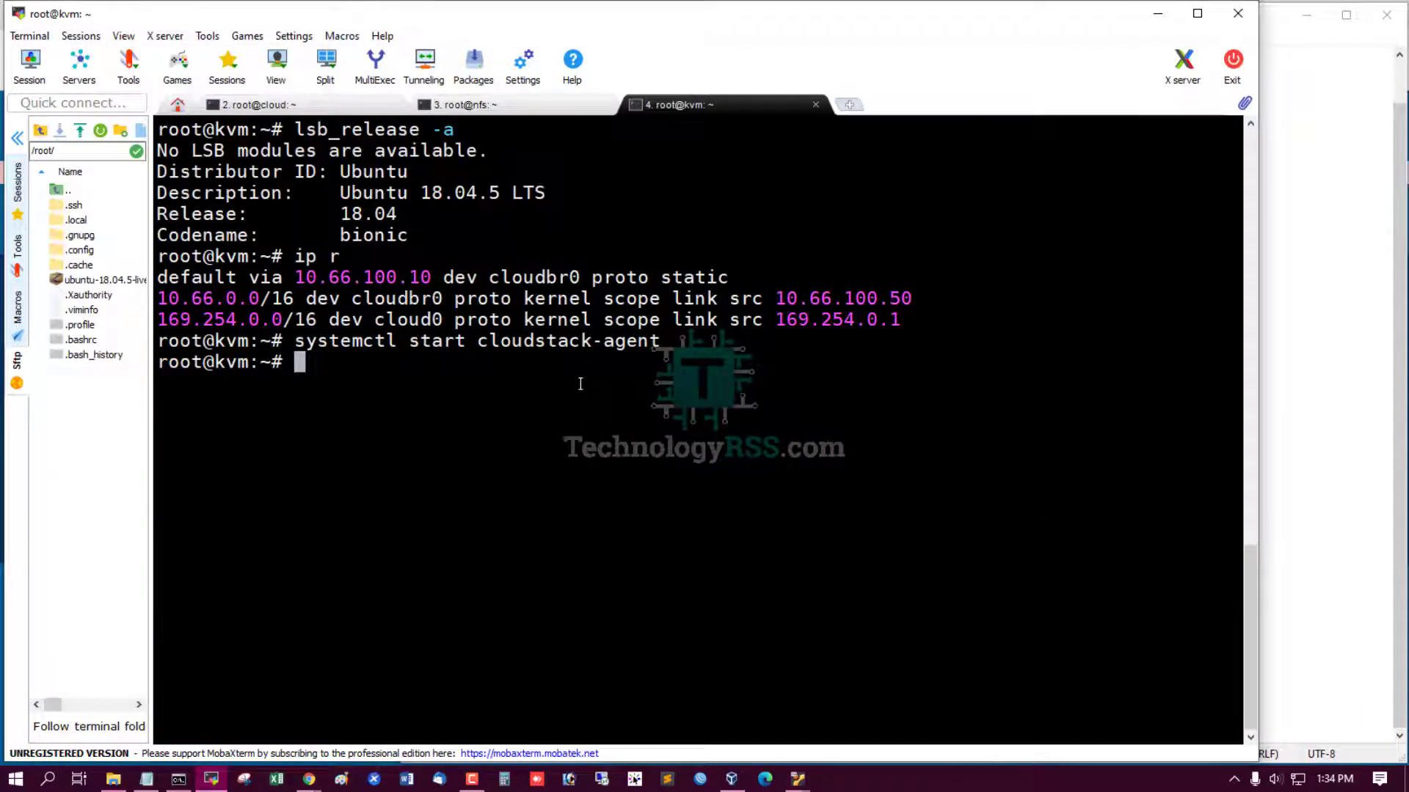
{"action": "key", "text": "ctrl+l"}
{"action": "right_click", "coordinate": [582, 472]}
{"action": "key", "text": "Return"}
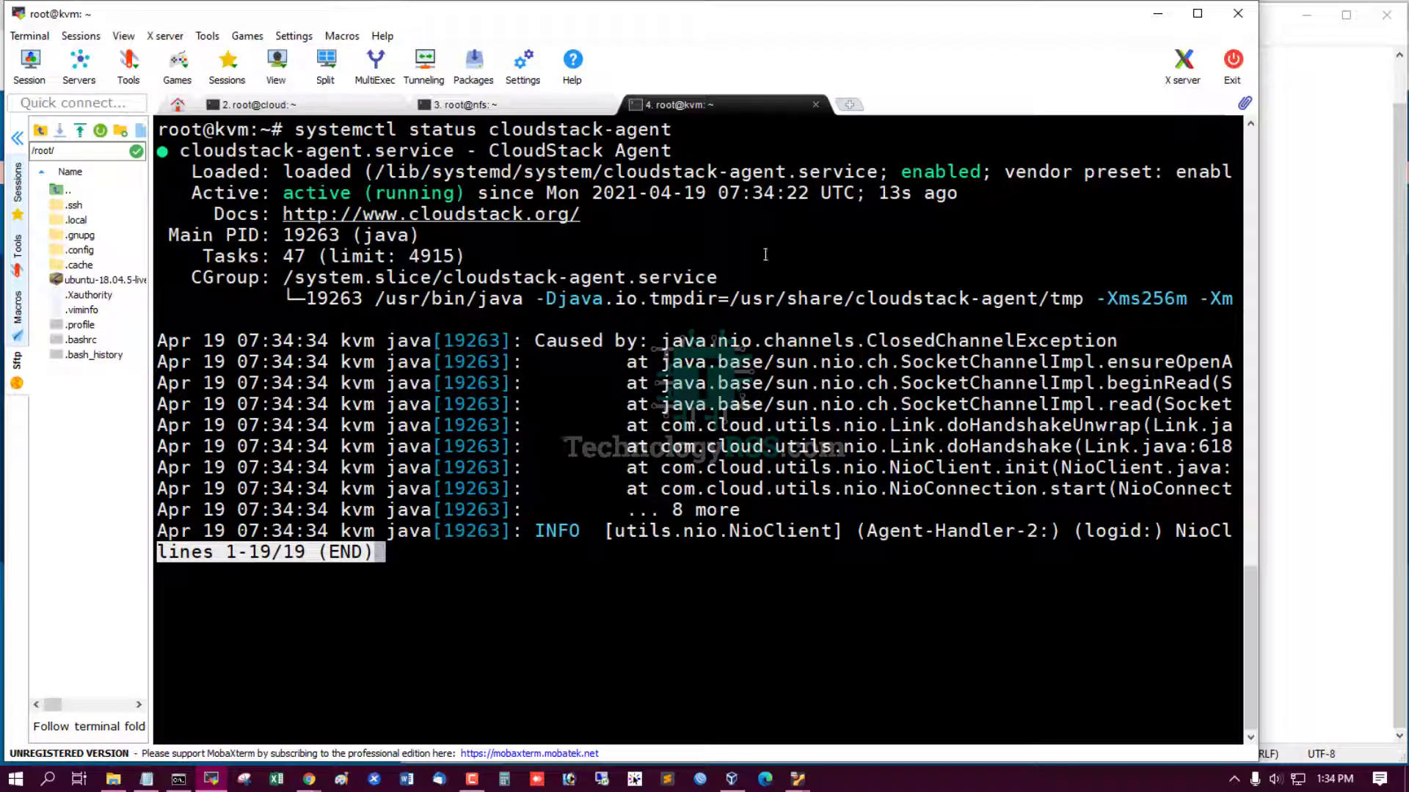
Copy the nfs-kernel-server status command, run it on the nfs host, then minimize the terminal.
{"action": "left_click", "coordinate": [1299, 491]}
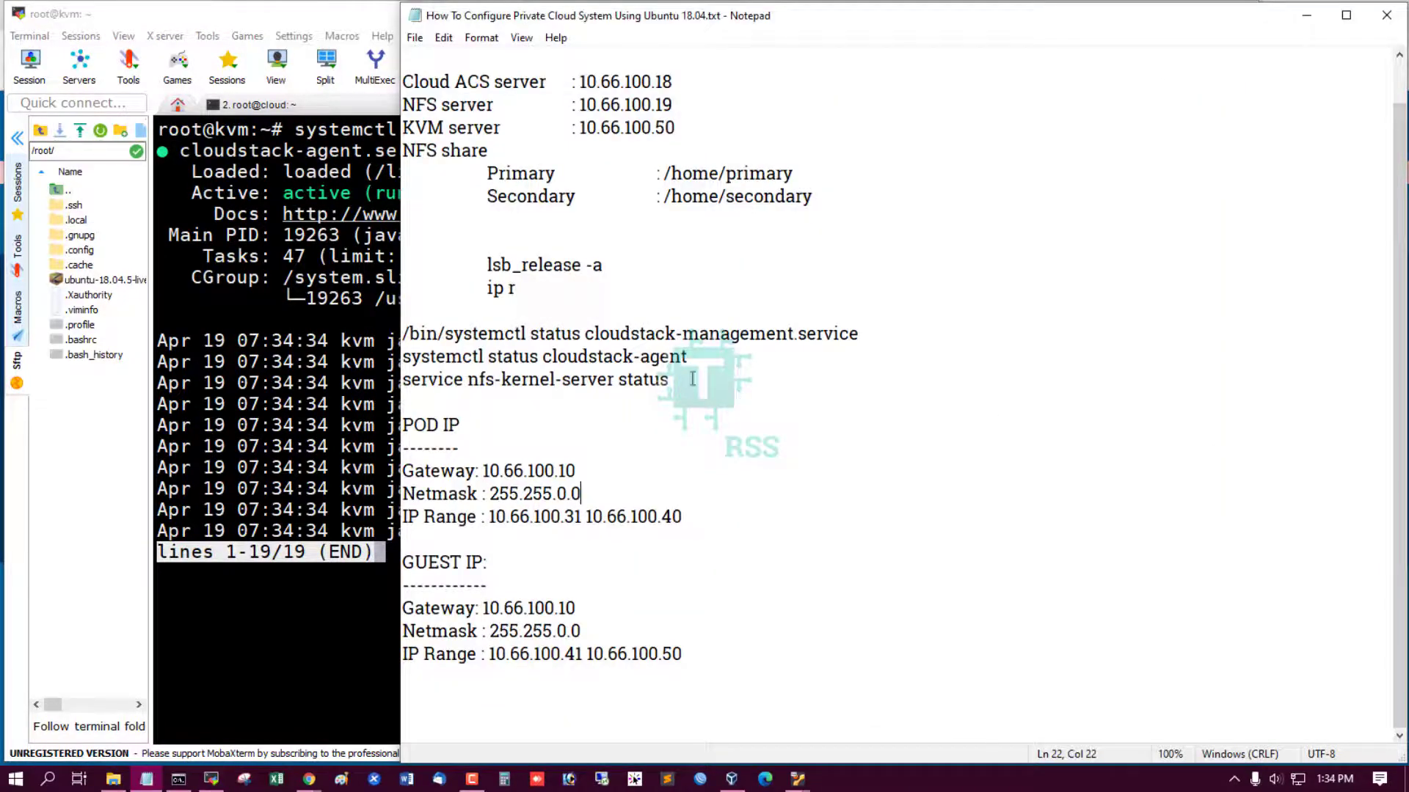
{"action": "left_click", "coordinate": [681, 383]}
{"action": "key", "text": "ctrl+shift+Left"}
{"action": "key", "text": "ctrl+shift+Left"}
{"action": "key", "text": "ctrl+shift+Left"}
{"action": "key", "text": "ctrl+c"}
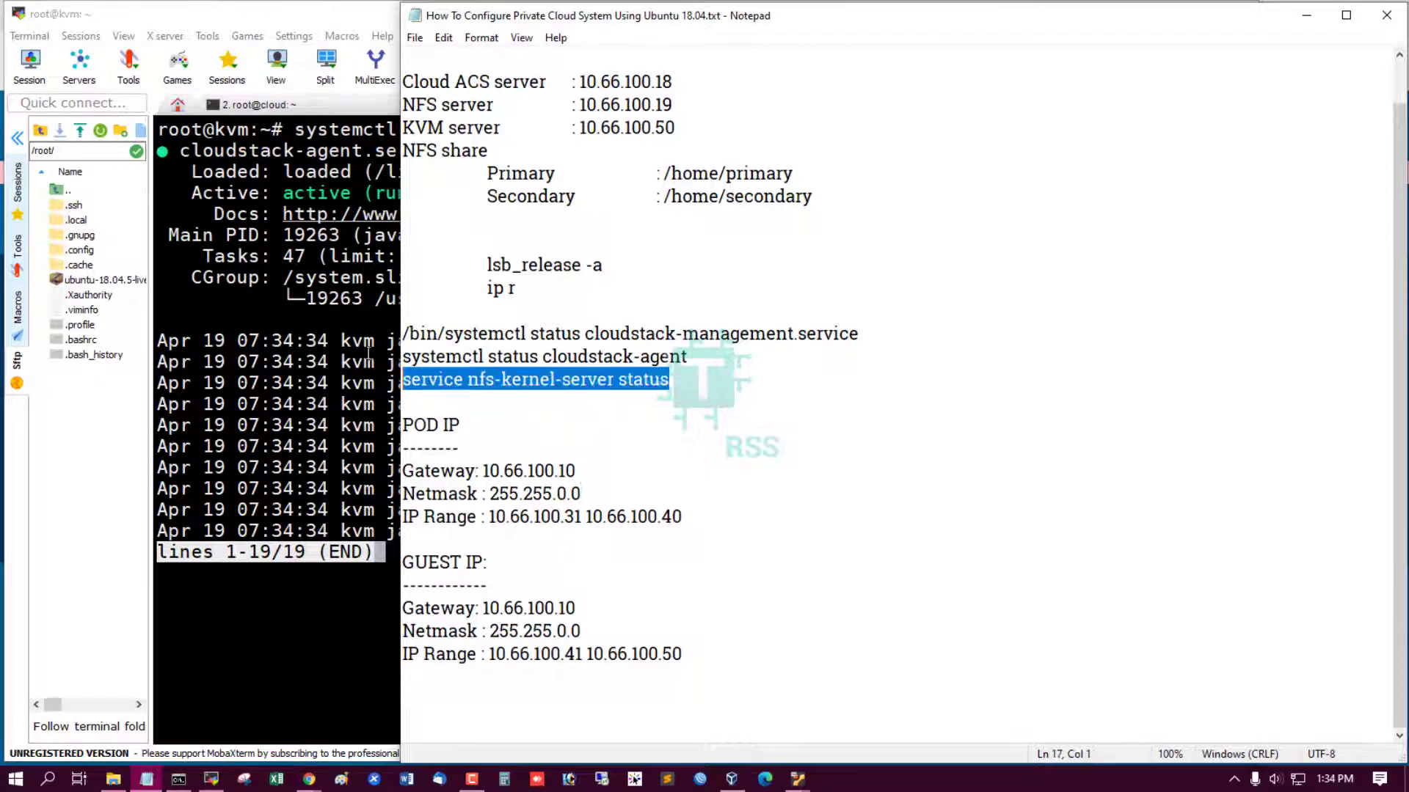
{"action": "left_click", "coordinate": [356, 336]}
{"action": "left_click", "coordinate": [514, 106]}
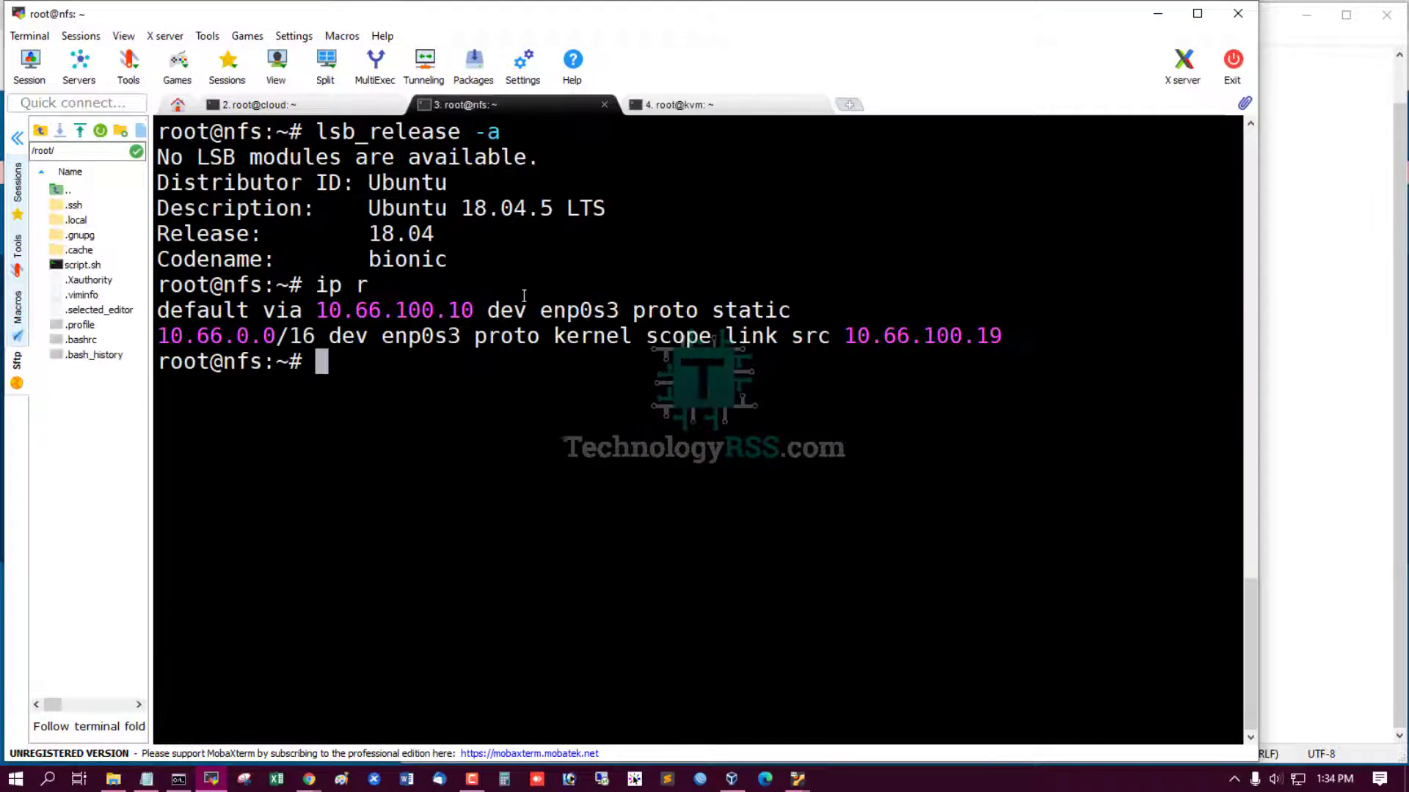
{"action": "right_click", "coordinate": [549, 263]}
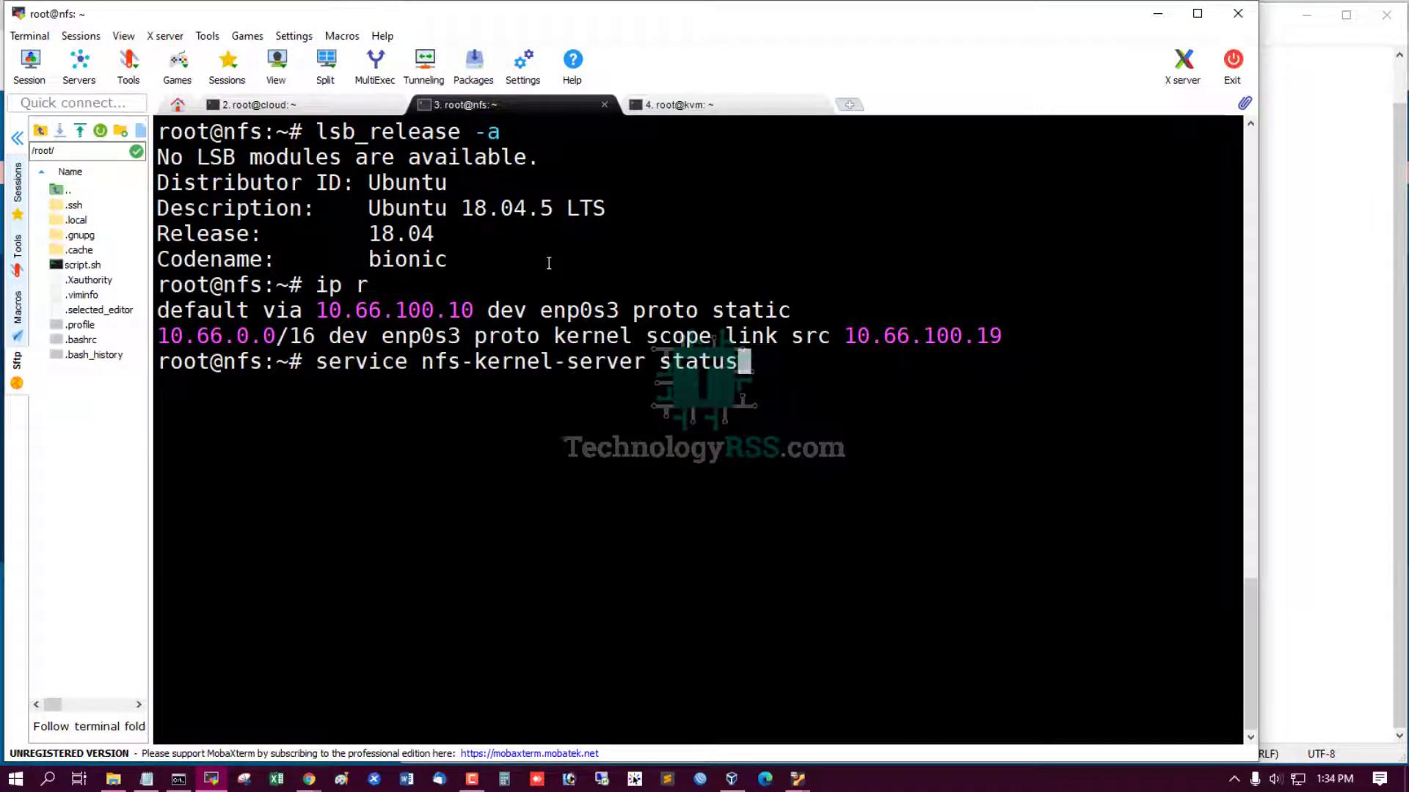
{"action": "key", "text": "ctrl+l"}
{"action": "key", "text": "Return"}
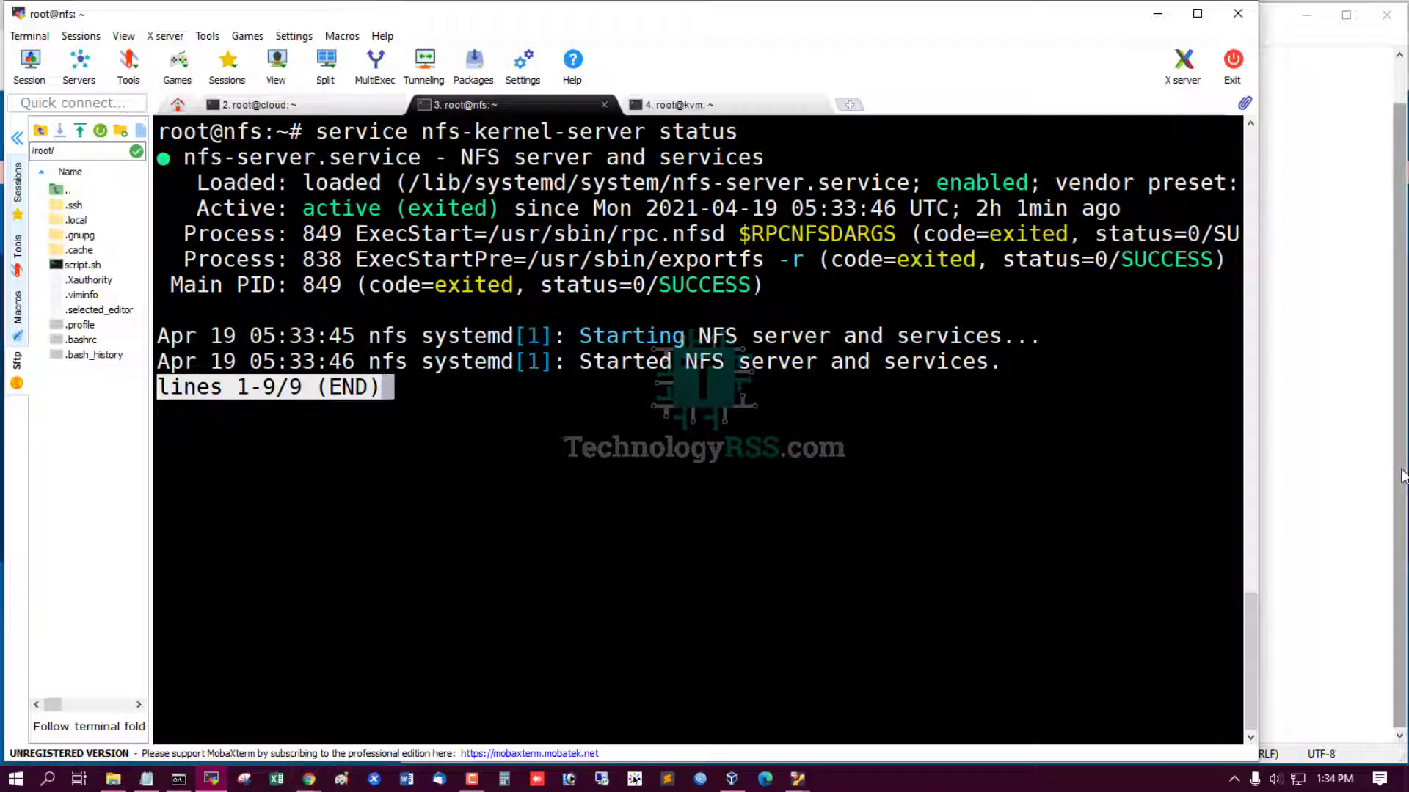
{"action": "left_click", "coordinate": [1323, 465]}
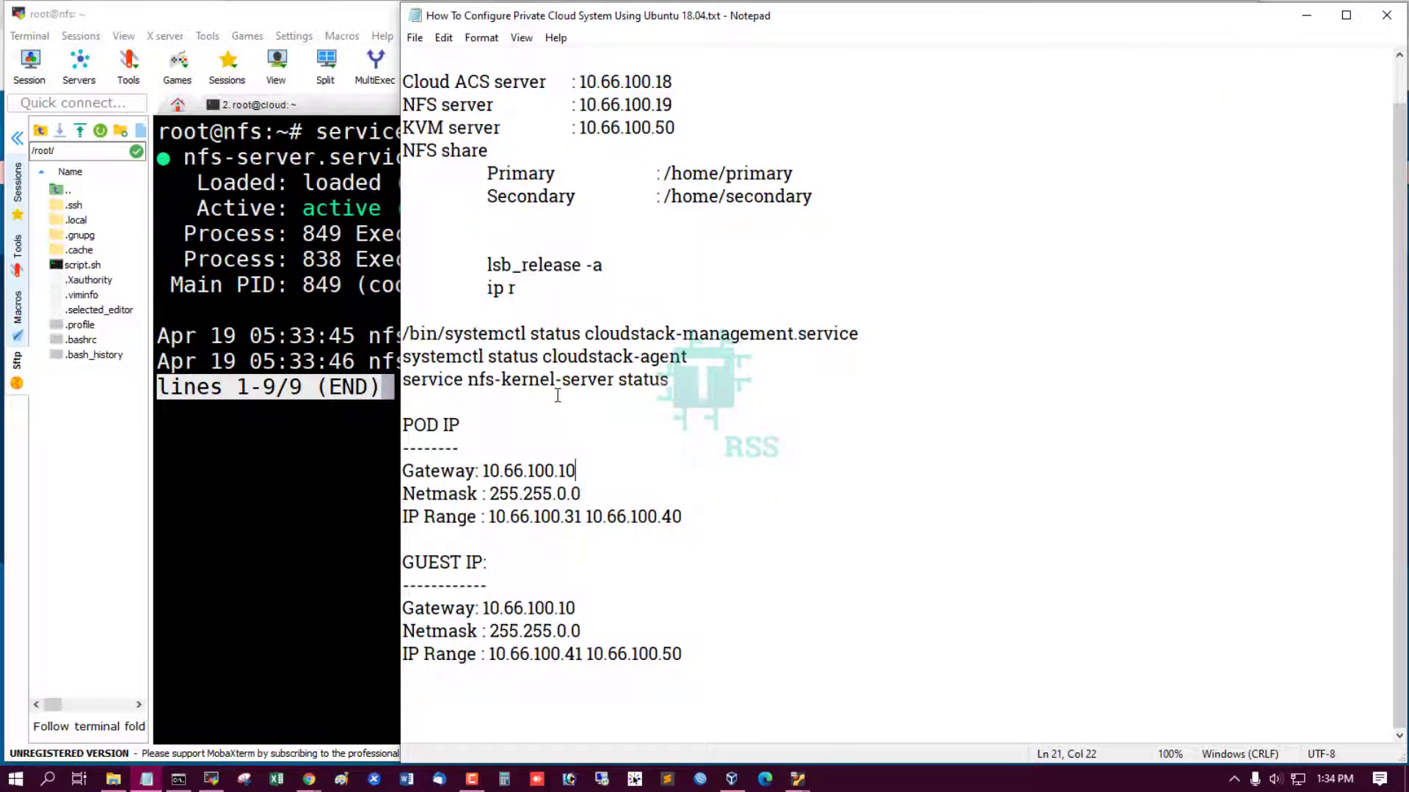
{"action": "left_click", "coordinate": [309, 325]}
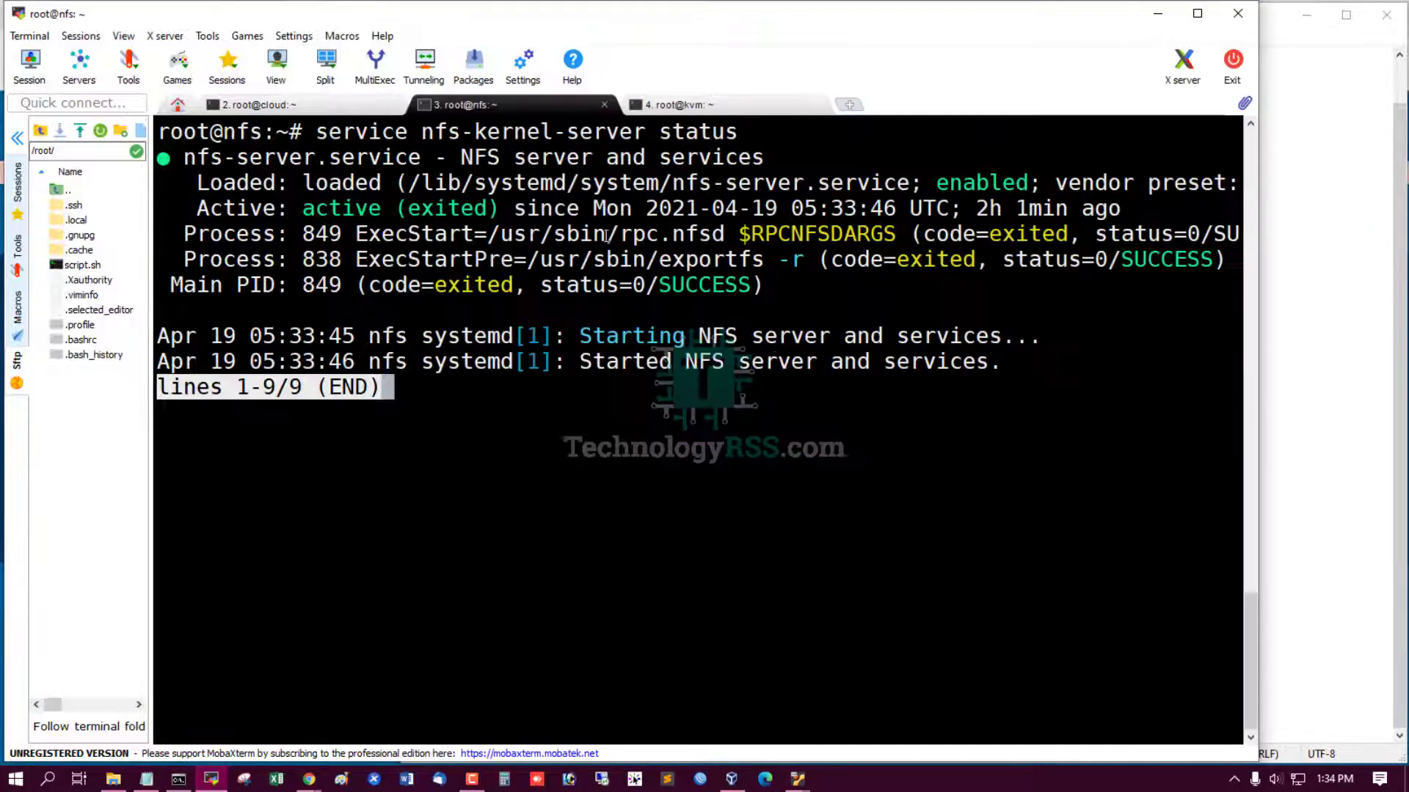
{"action": "left_click", "coordinate": [1157, 13]}
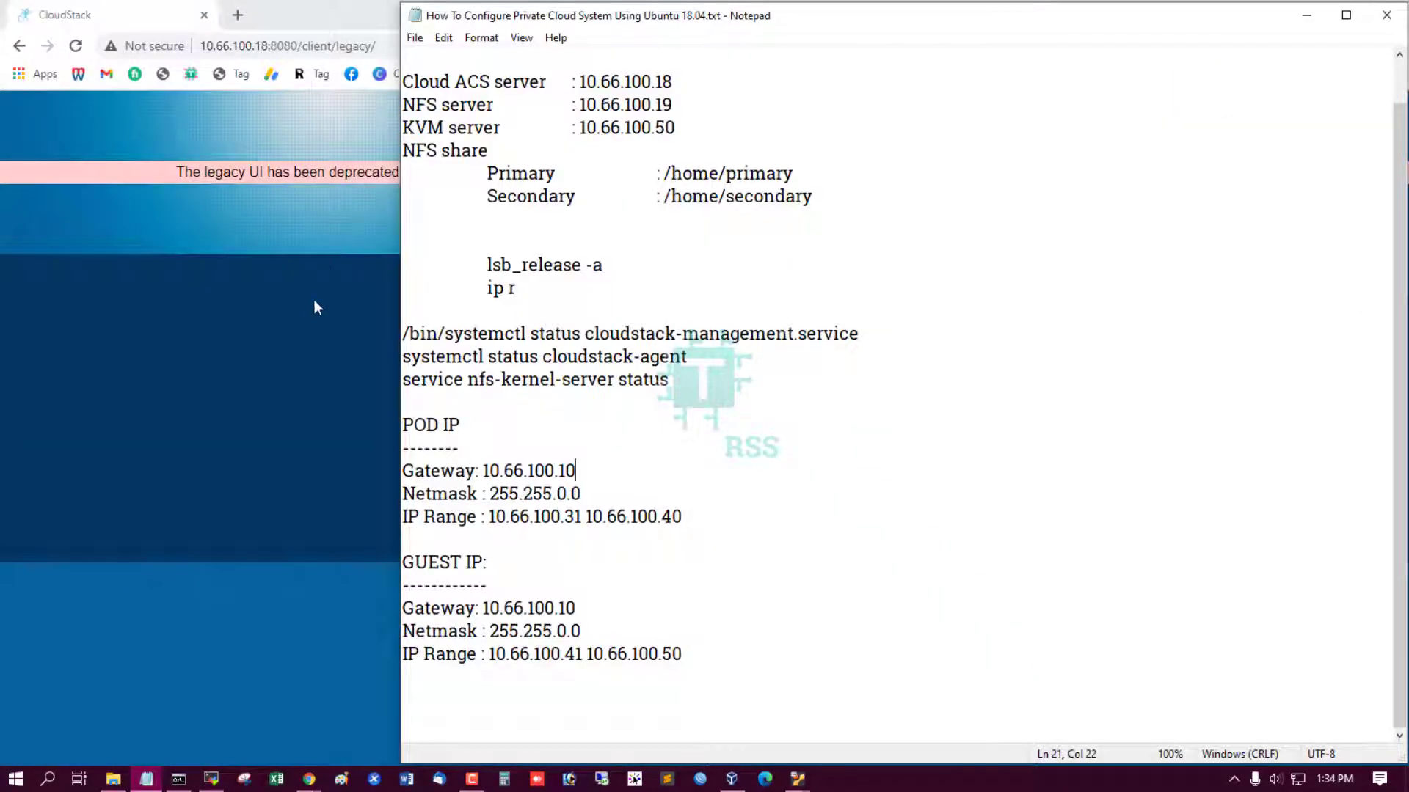
Log in to the CloudStack page at 10.66.100.18:8080 as admin with the admin password.
{"action": "left_click", "coordinate": [277, 261]}
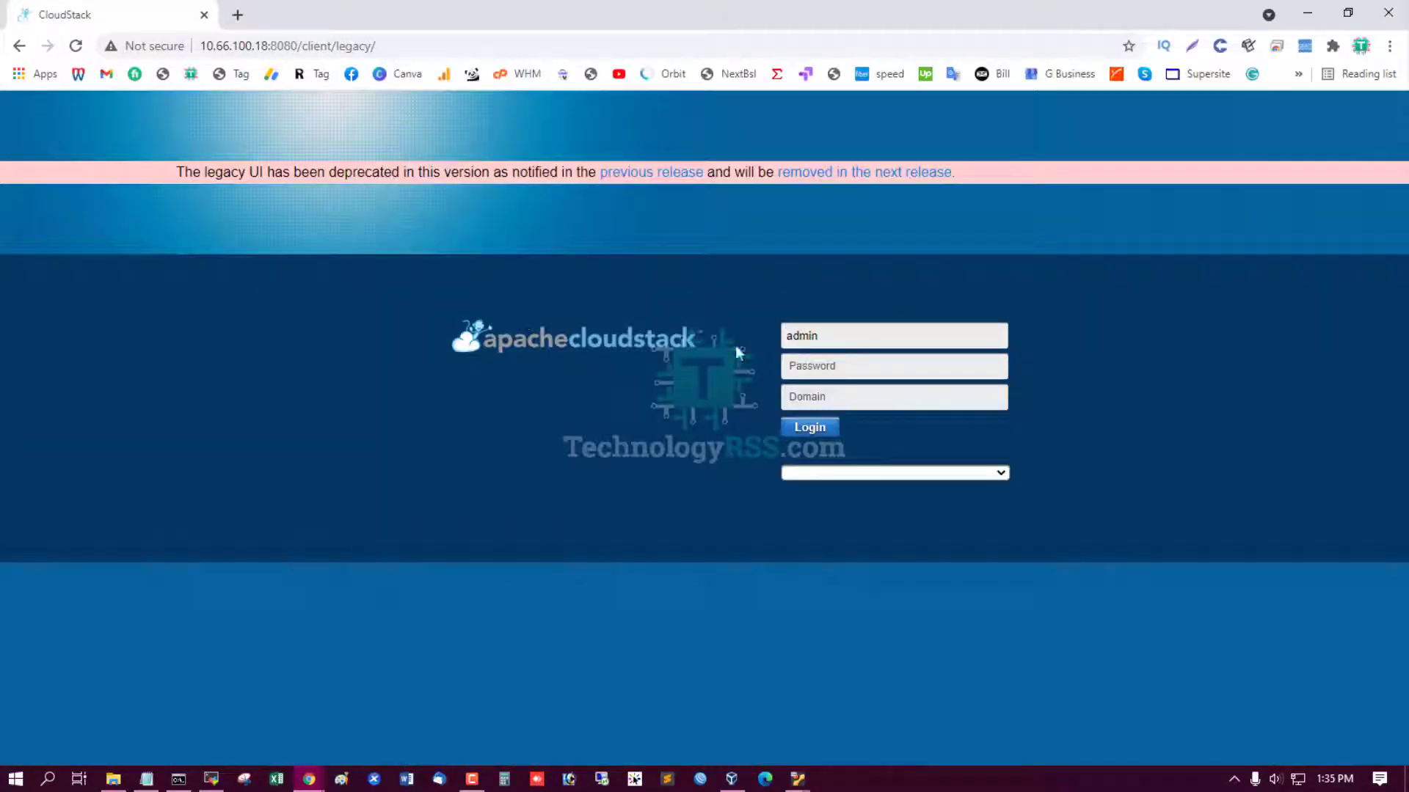
{"action": "left_click", "coordinate": [858, 371]}
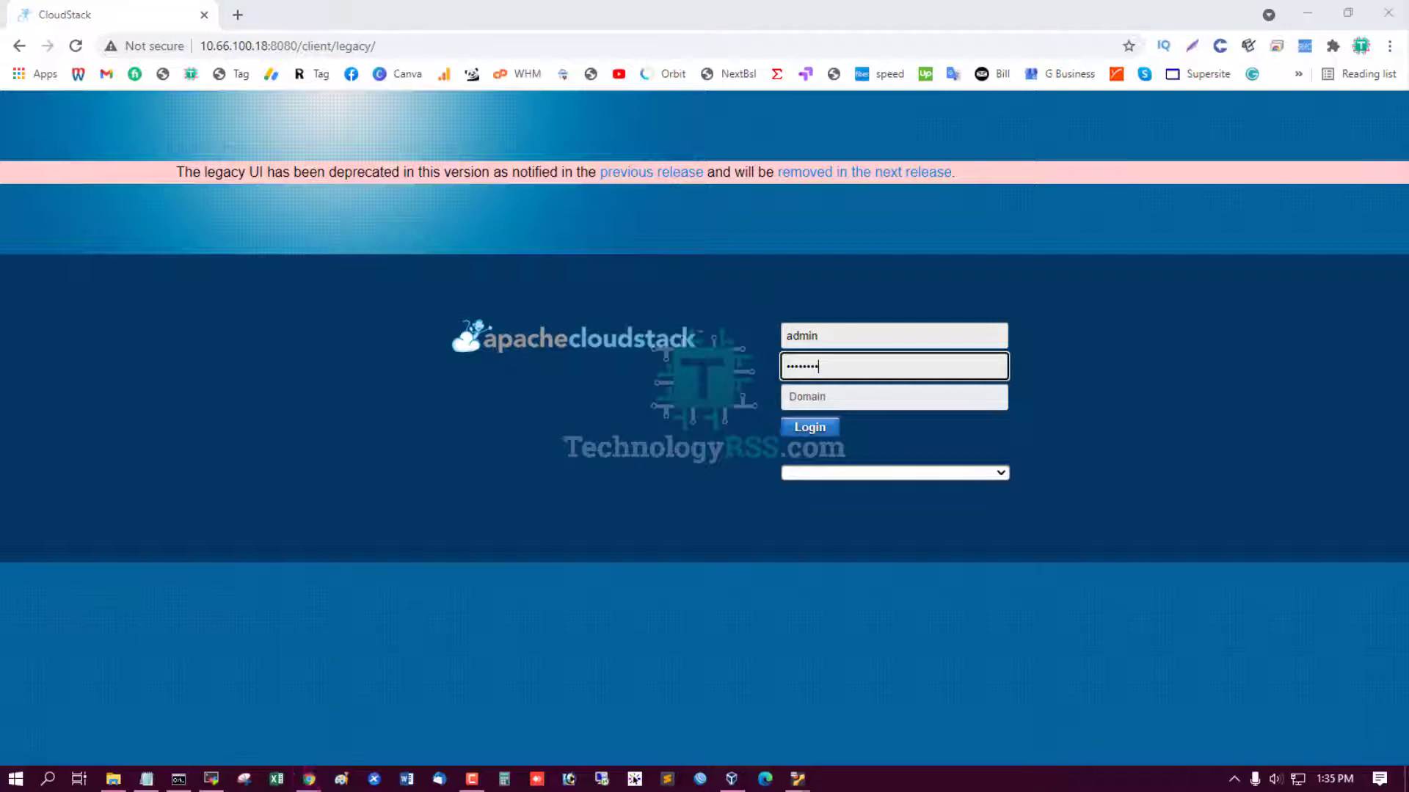
{"action": "left_click", "coordinate": [764, 244]}
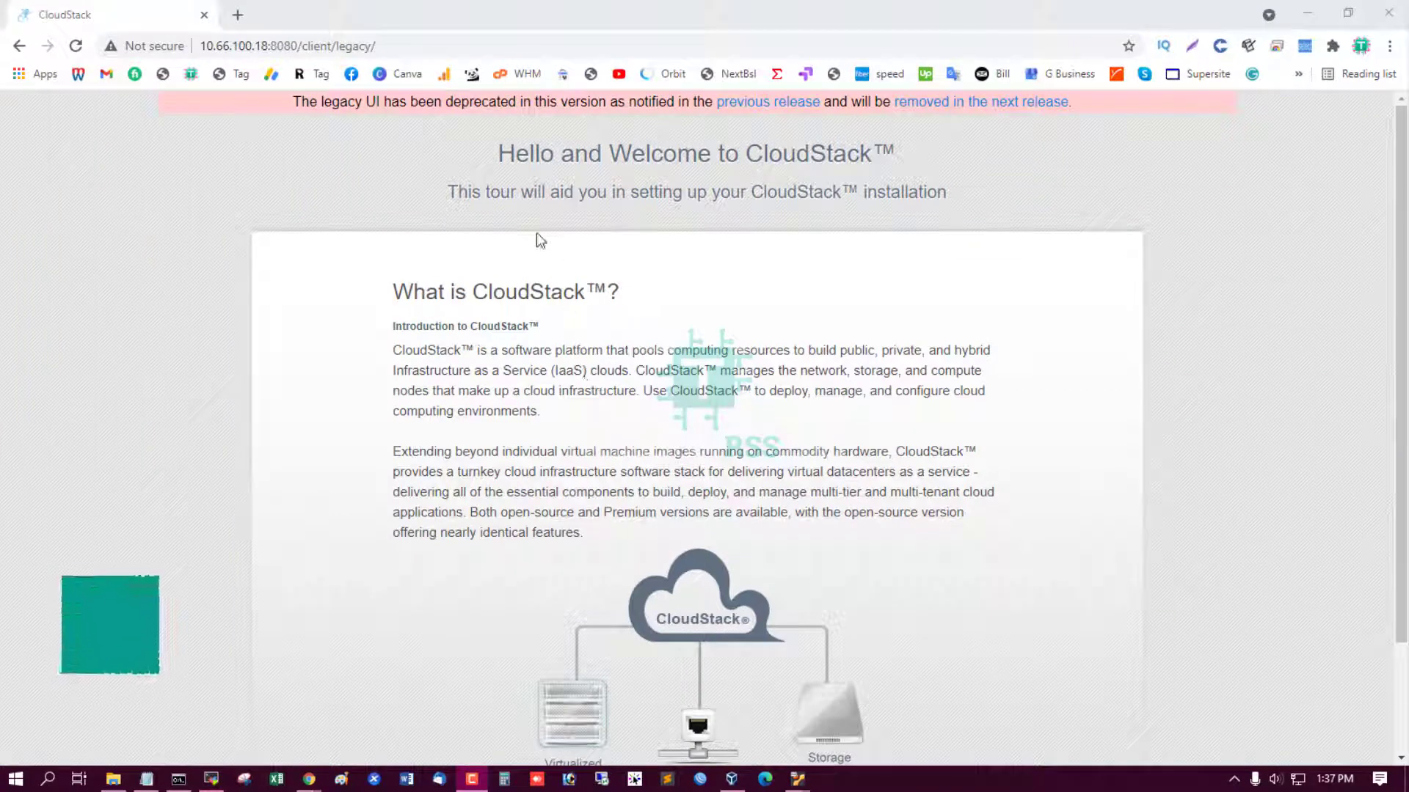
{"action": "left_click_drag", "start_coordinate": [516, 157], "coordinate": [587, 157]}
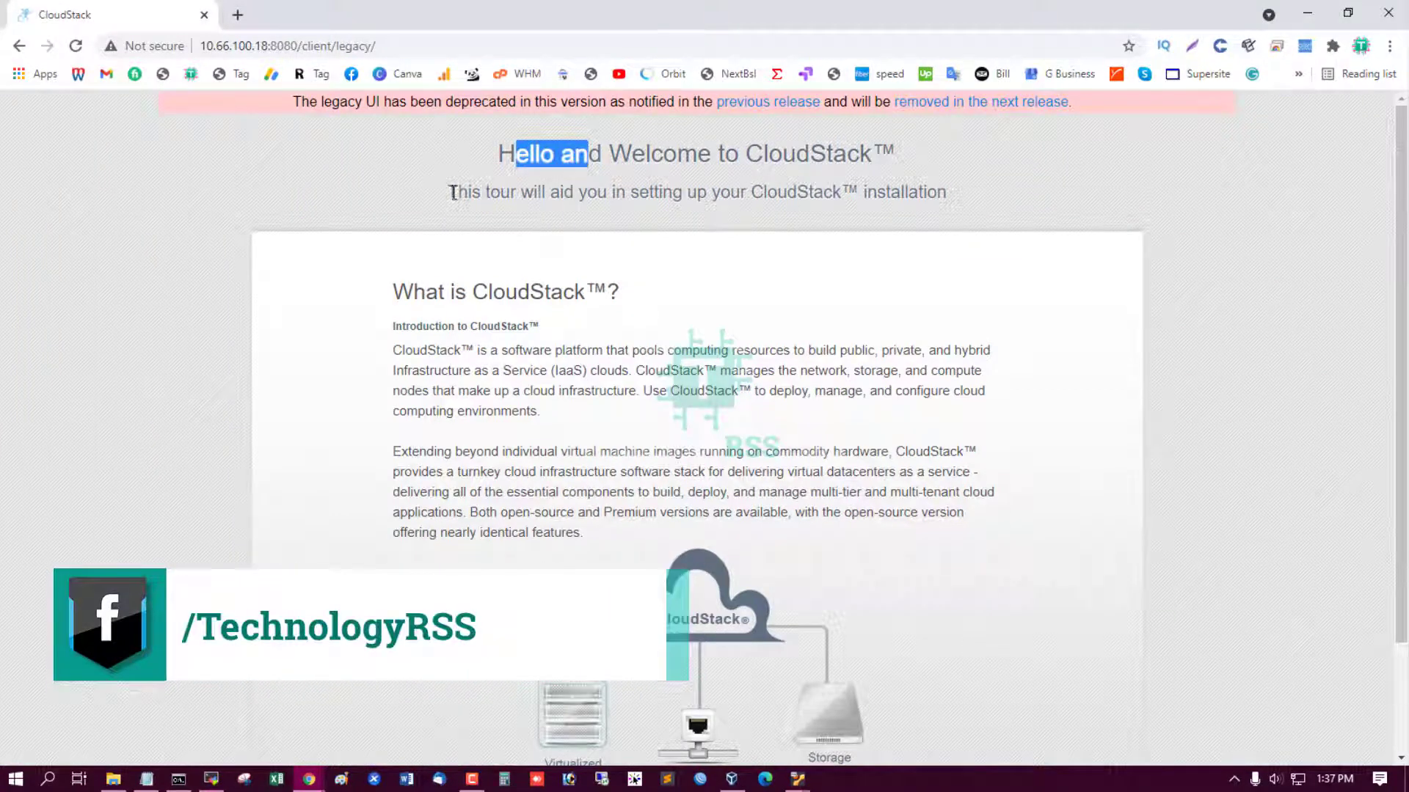
{"action": "left_click_drag", "start_coordinate": [449, 192], "coordinate": [550, 194]}
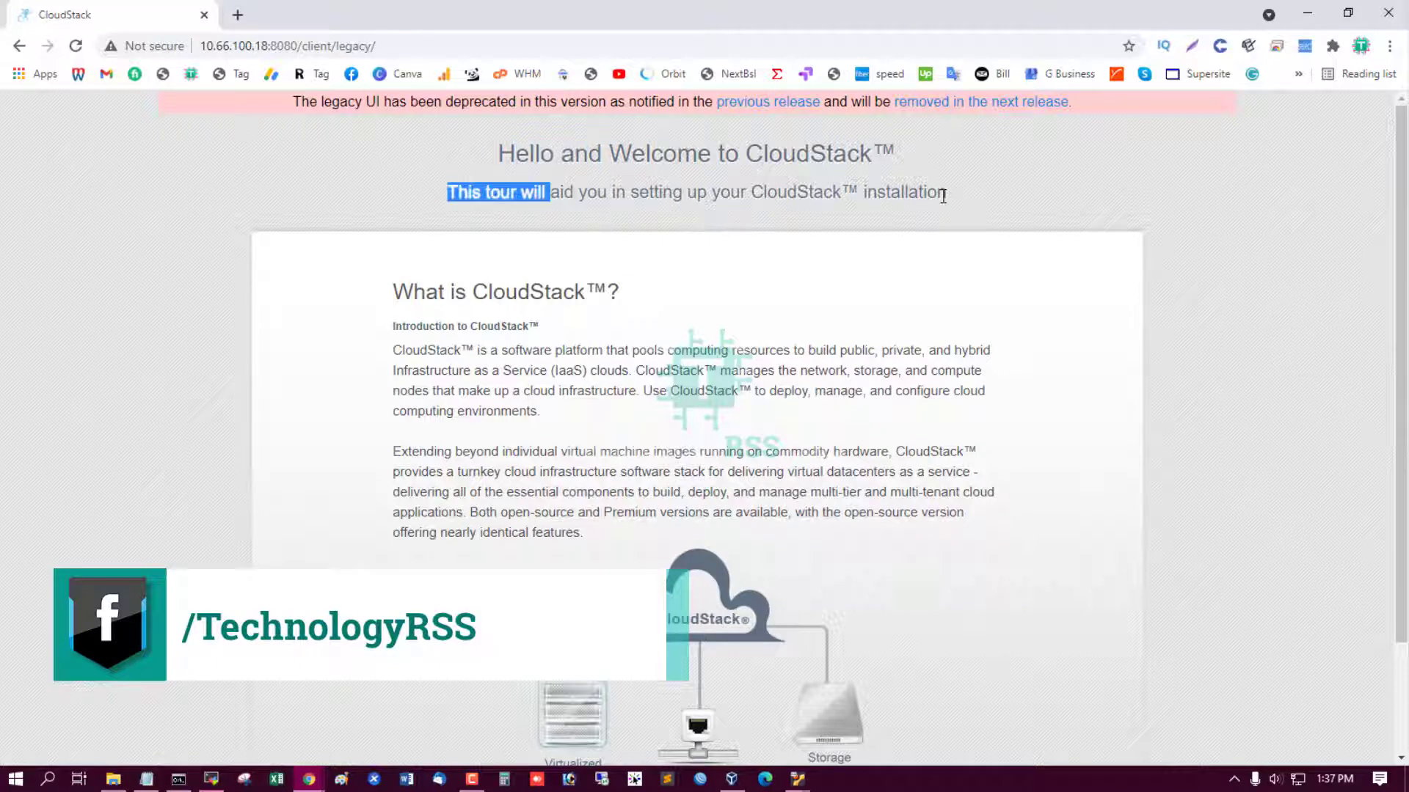
{"action": "left_click_drag", "start_coordinate": [940, 195], "coordinate": [653, 195]}
{"action": "left_click_drag", "start_coordinate": [394, 298], "coordinate": [622, 295]}
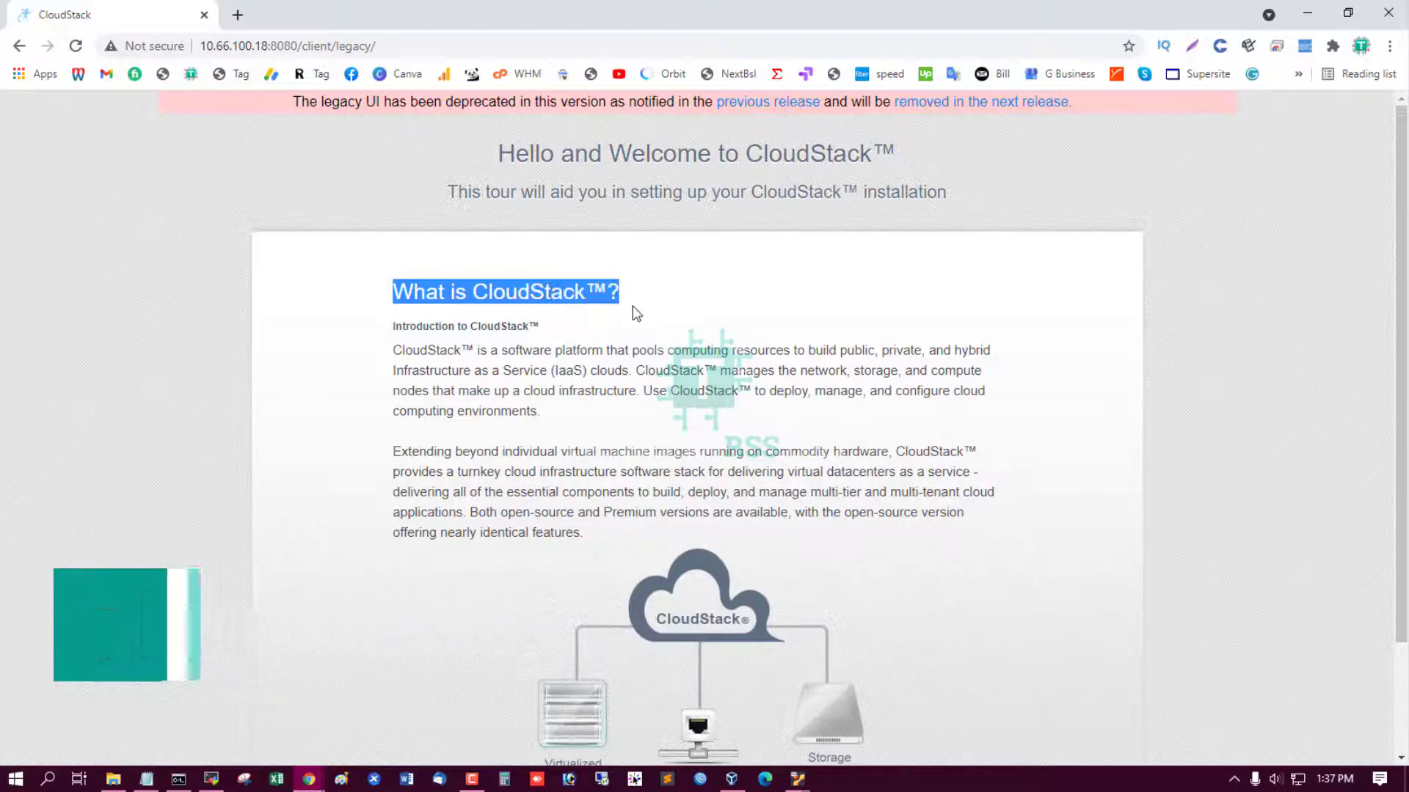
{"action": "left_click_drag", "start_coordinate": [392, 327], "coordinate": [580, 327]}
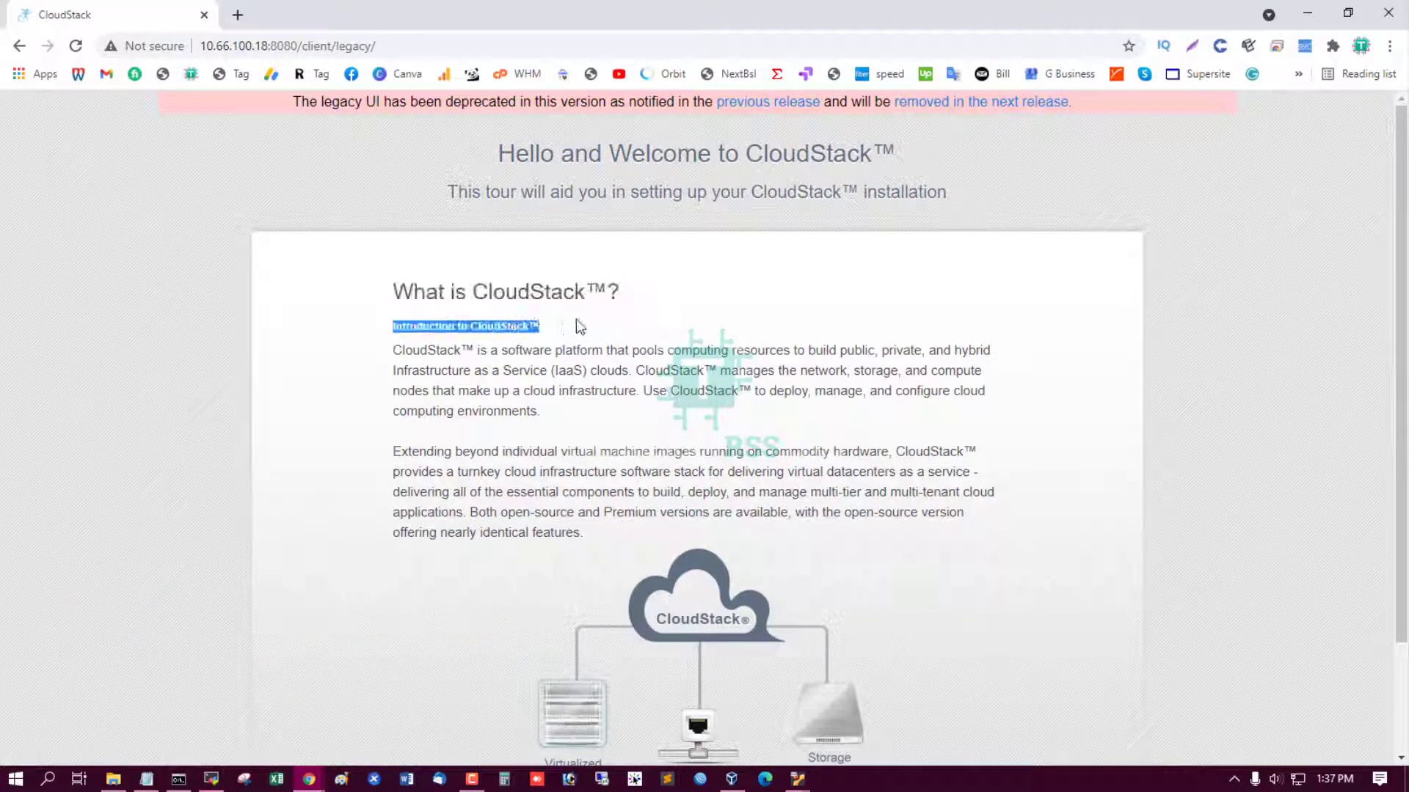
{"action": "left_click_drag", "start_coordinate": [372, 352], "coordinate": [544, 414]}
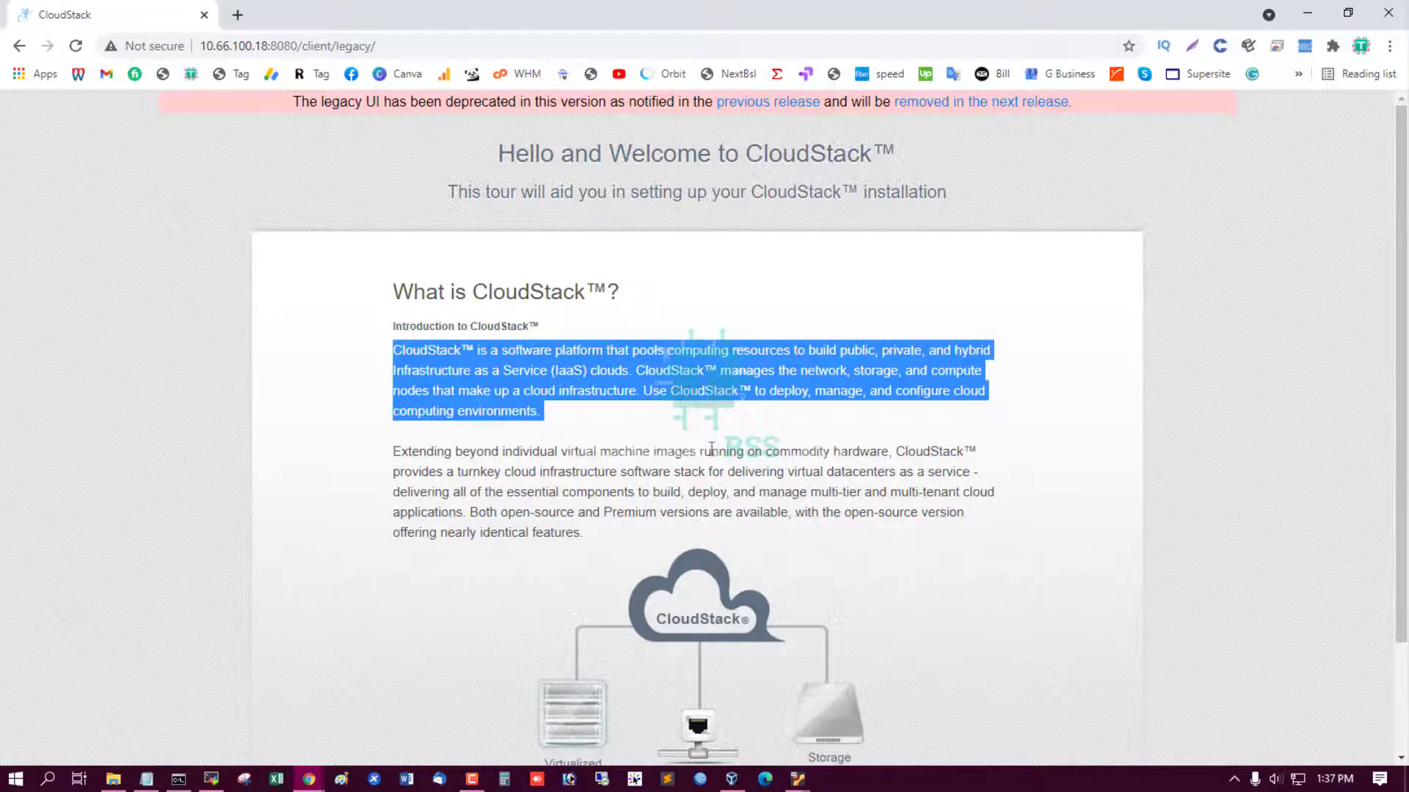
{"action": "scroll", "coordinate": [516, 371], "scroll_direction": "down", "scroll_amount": 2}
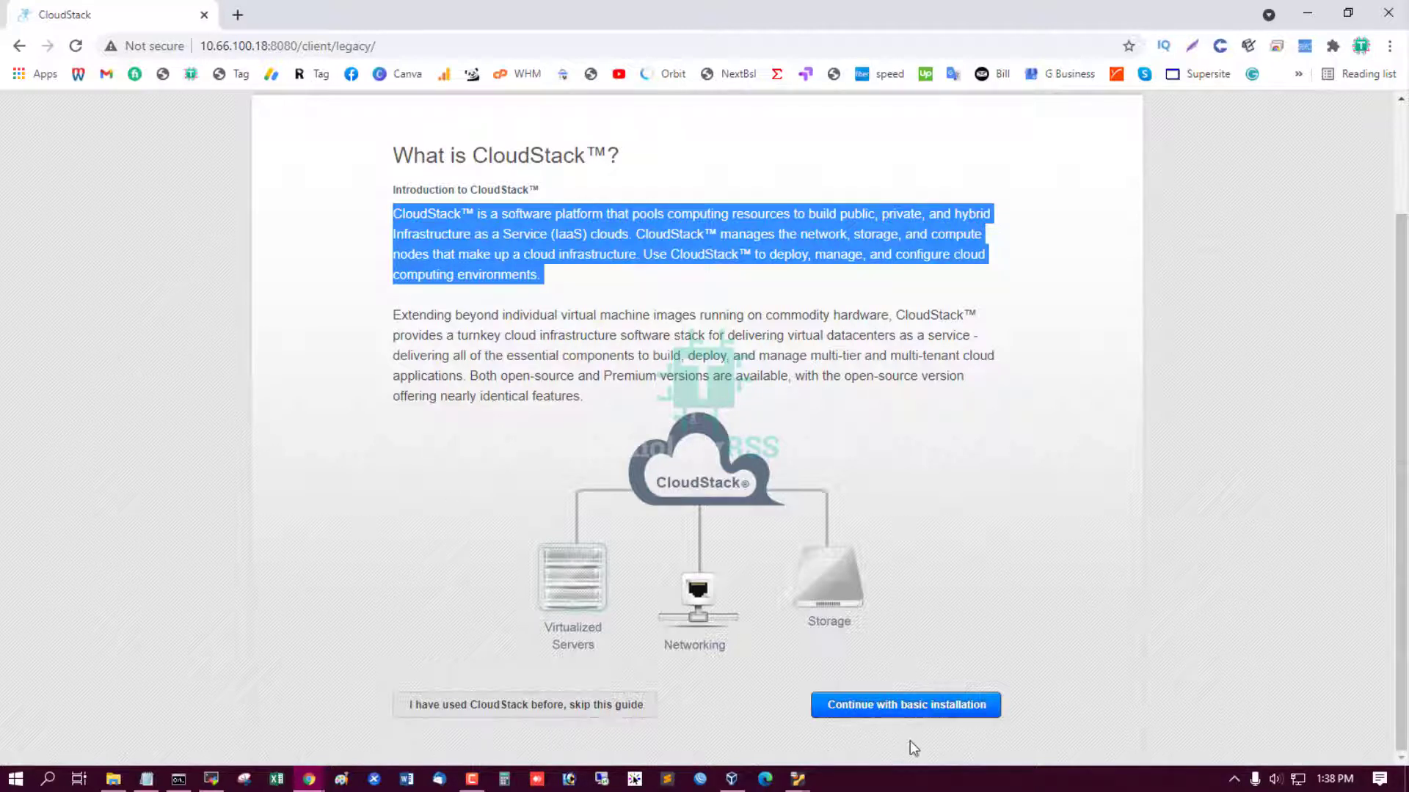
Continue the basic installation and set a new admin password, entering it twice.
{"action": "left_click", "coordinate": [927, 708]}
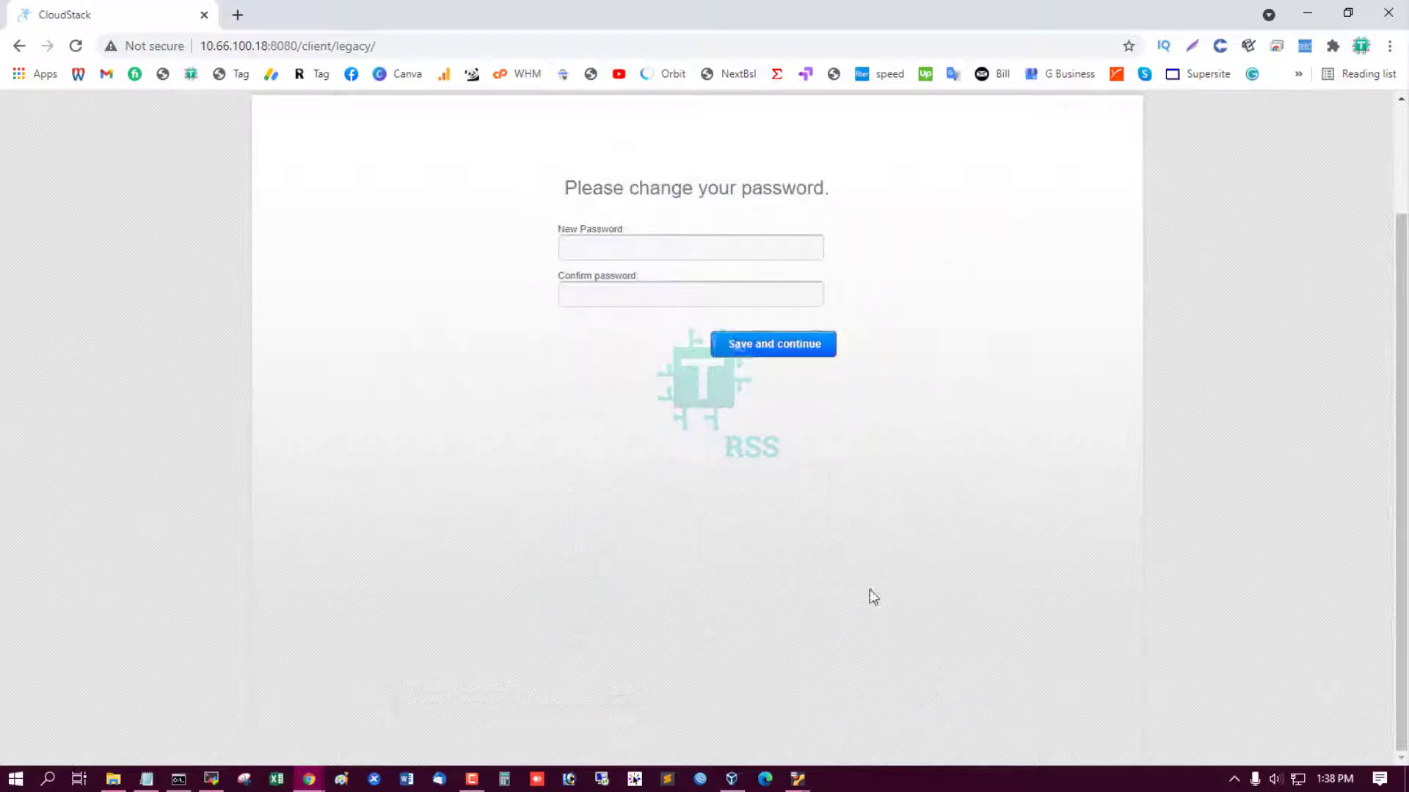
{"action": "left_click", "coordinate": [683, 252]}
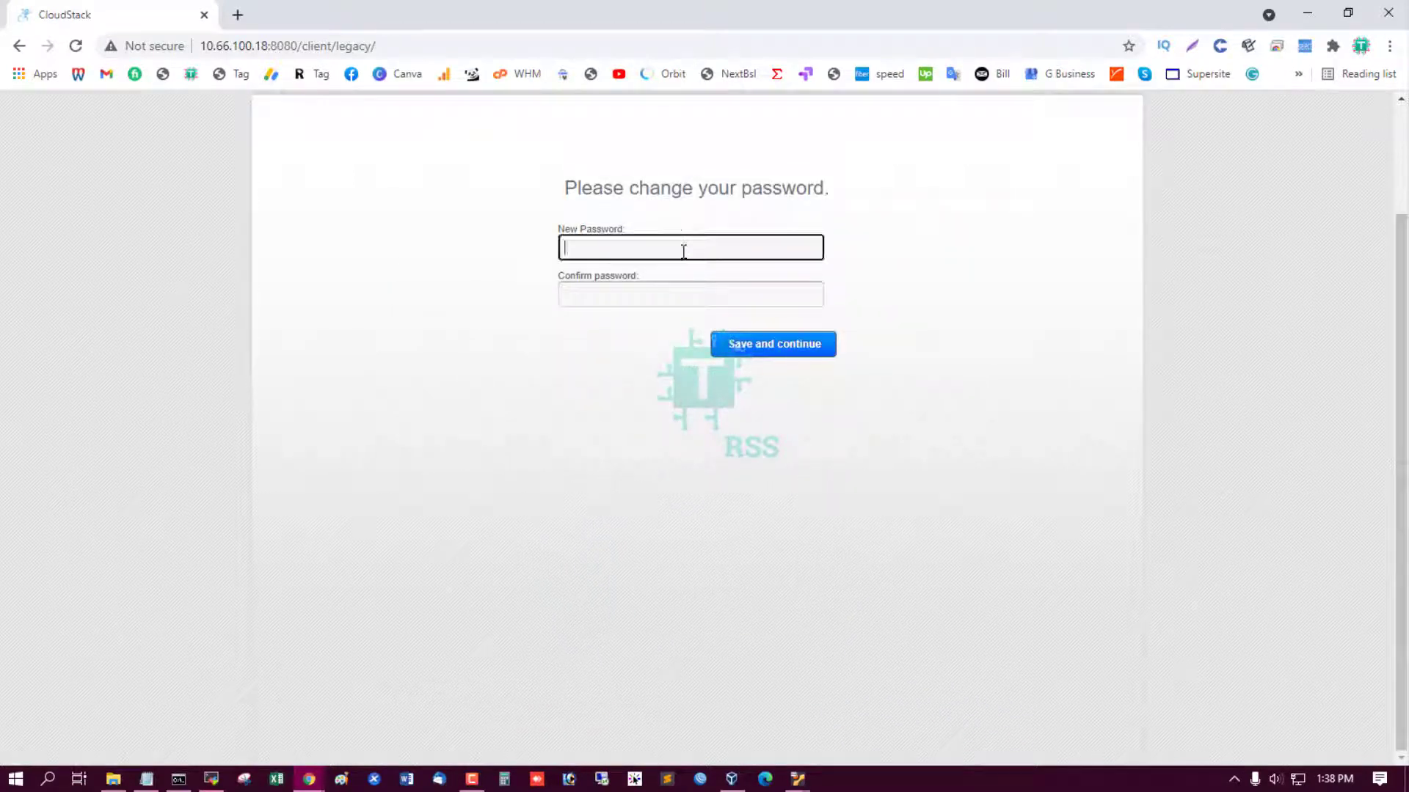
{"action": "type", "text": "password"}
{"action": "key", "text": "Tab"}
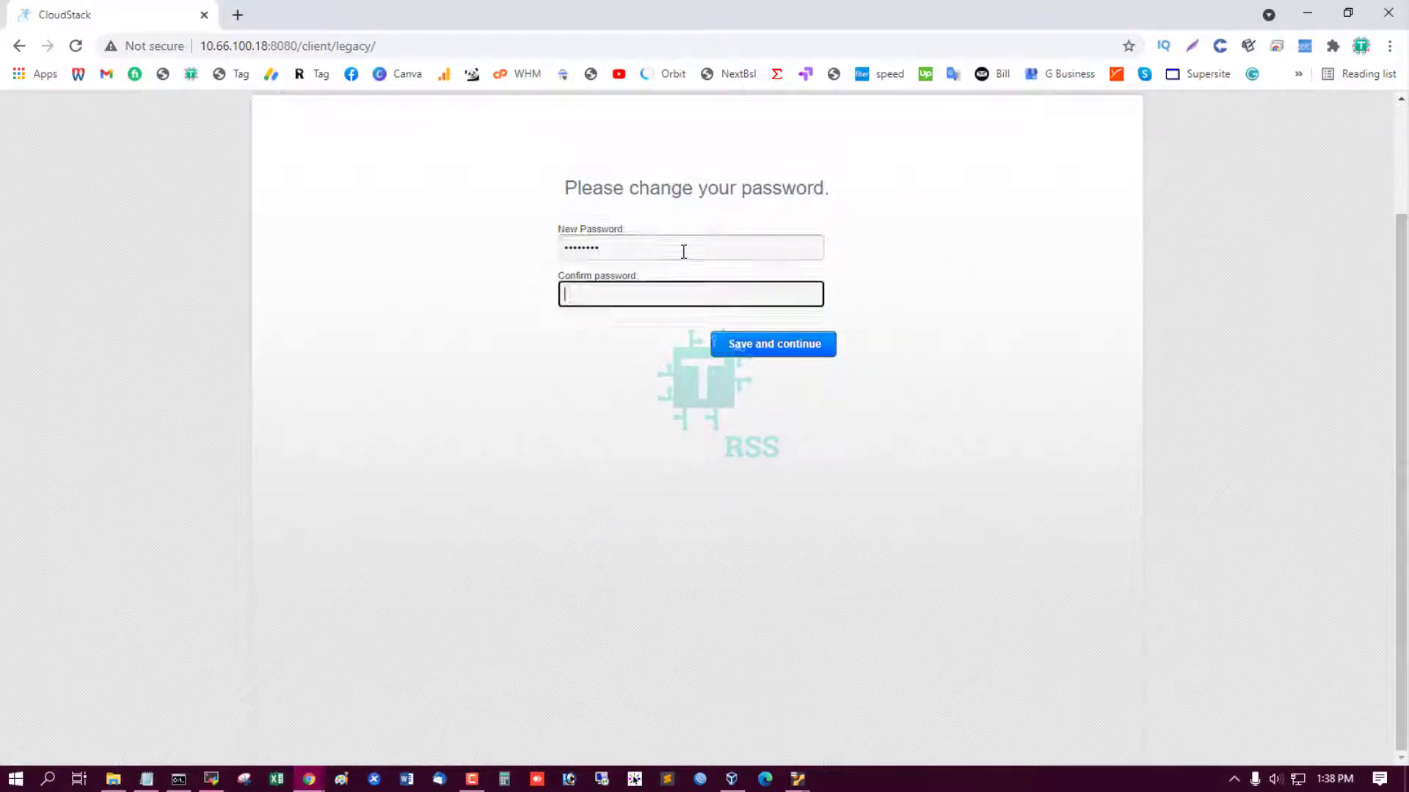
{"action": "type", "text": "p"}
{"action": "left_click", "coordinate": [762, 361]}
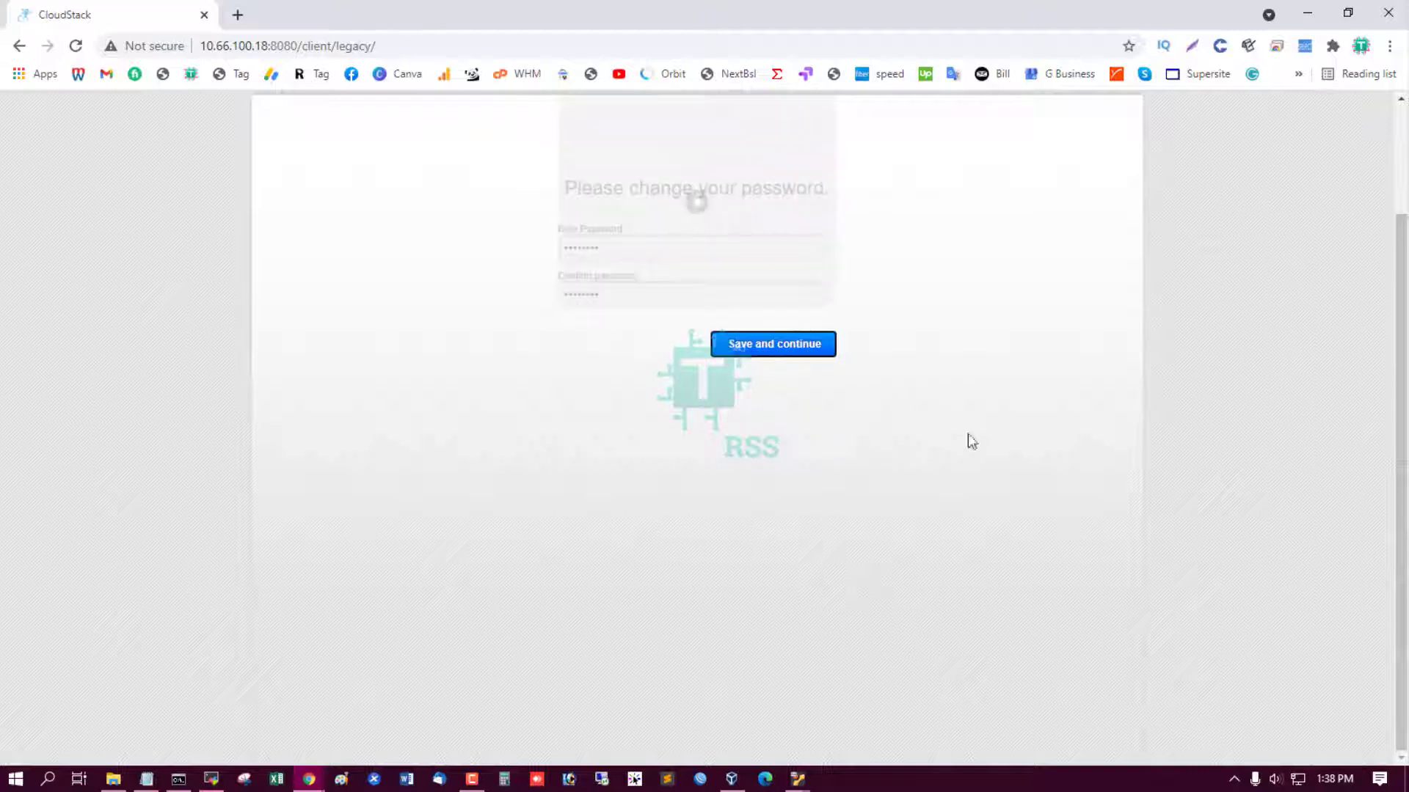
Review the POD and guest IP ranges in the setup notes.
{"action": "scroll", "coordinate": [967, 433], "scroll_direction": "up", "scroll_amount": 2}
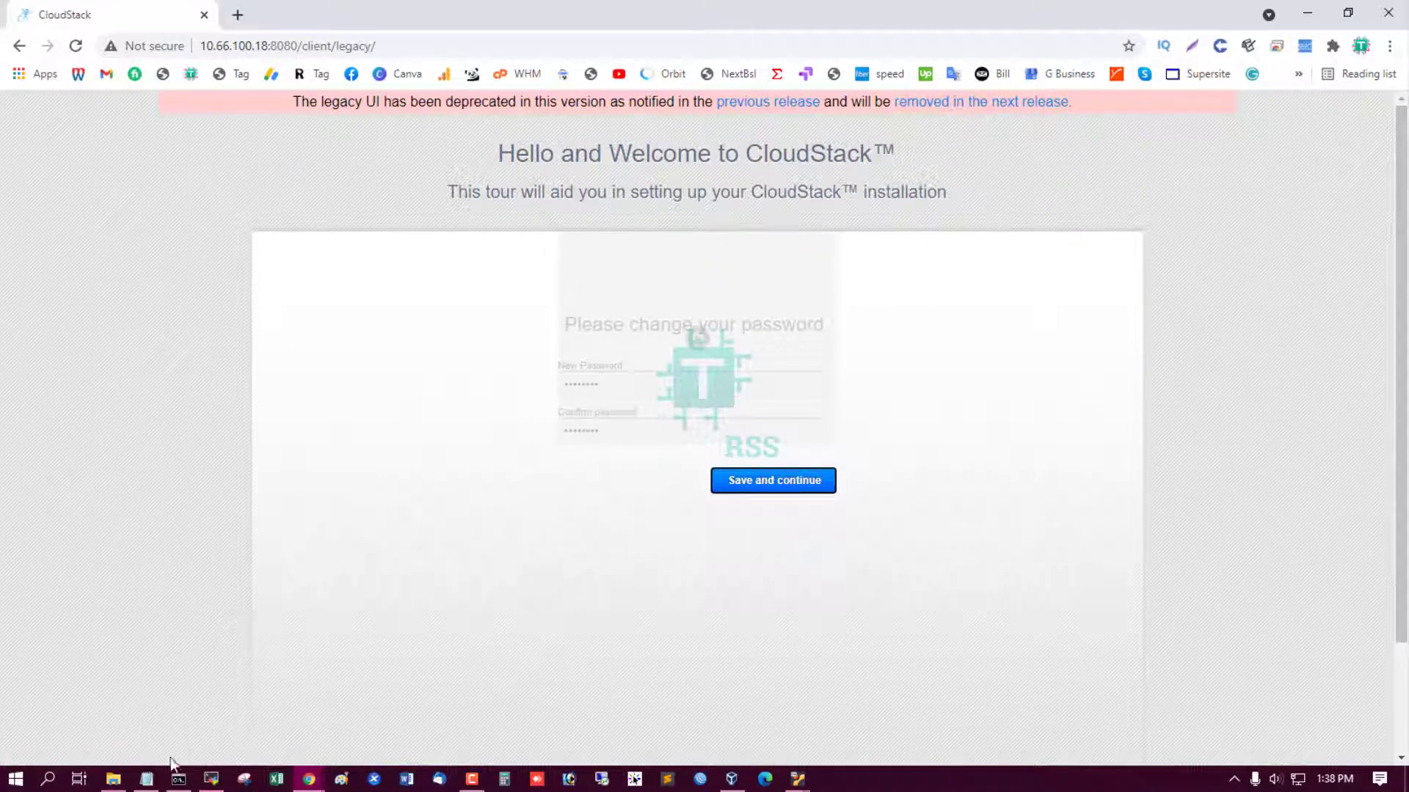
{"action": "left_click", "coordinate": [152, 784]}
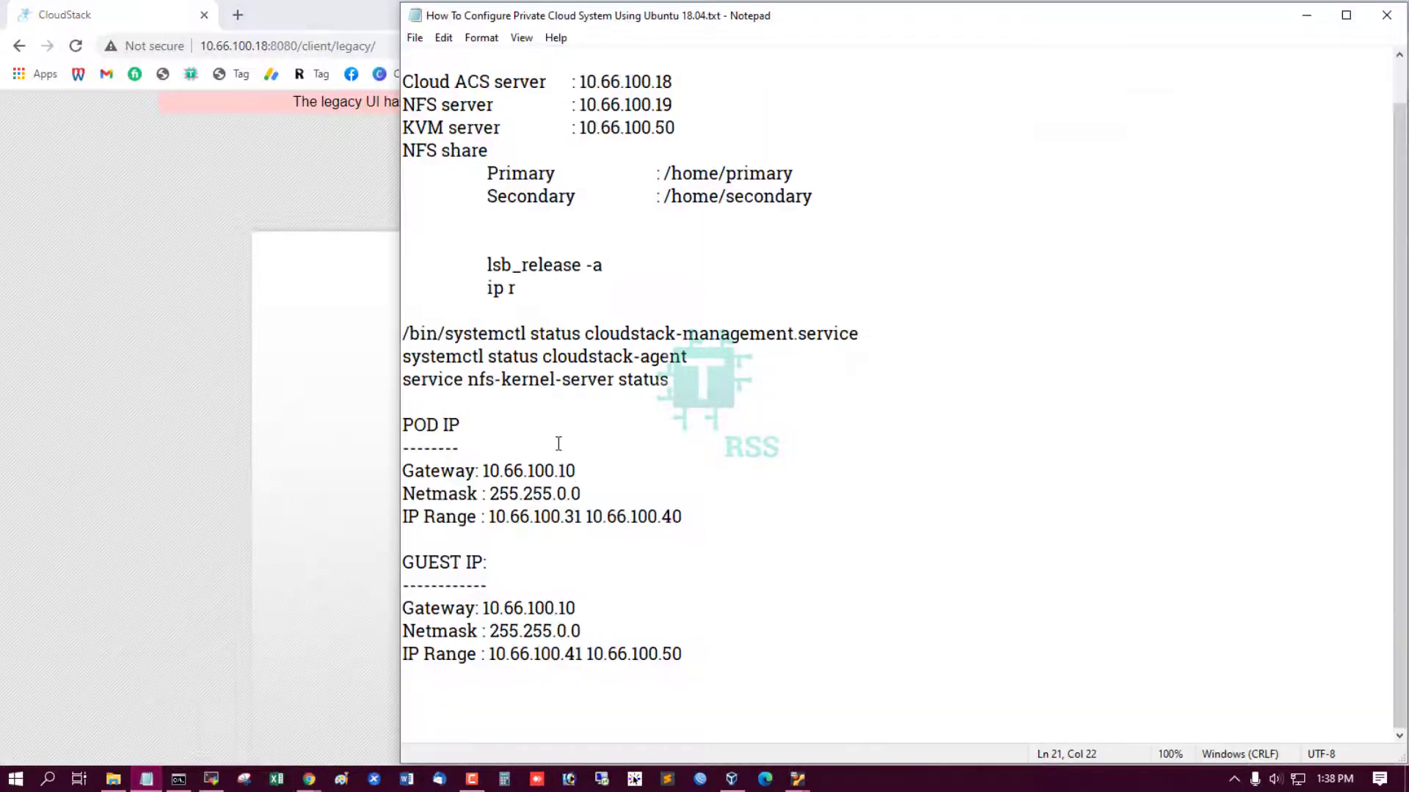
{"action": "scroll", "coordinate": [565, 469], "scroll_direction": "up", "scroll_amount": 1}
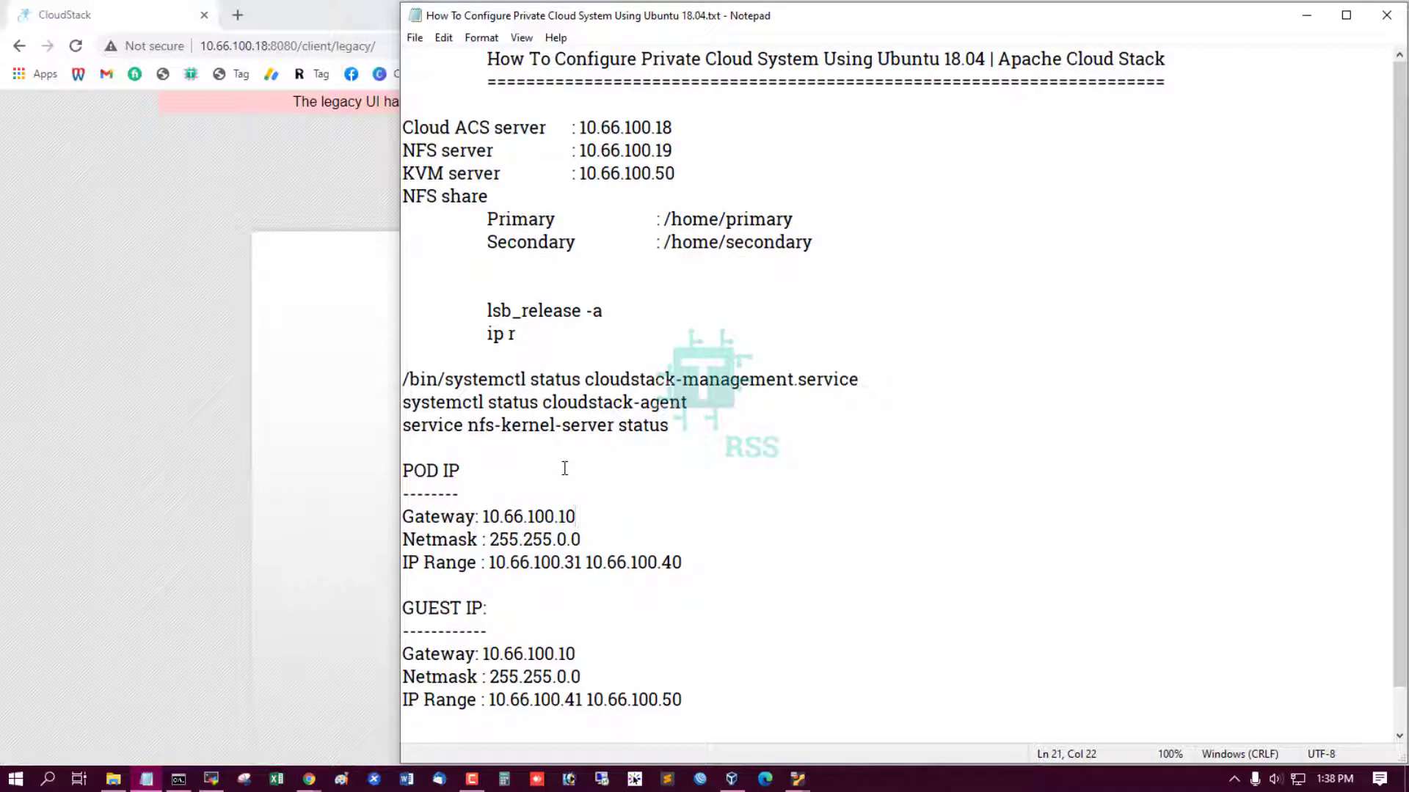
{"action": "scroll", "coordinate": [565, 468], "scroll_direction": "down", "scroll_amount": 1}
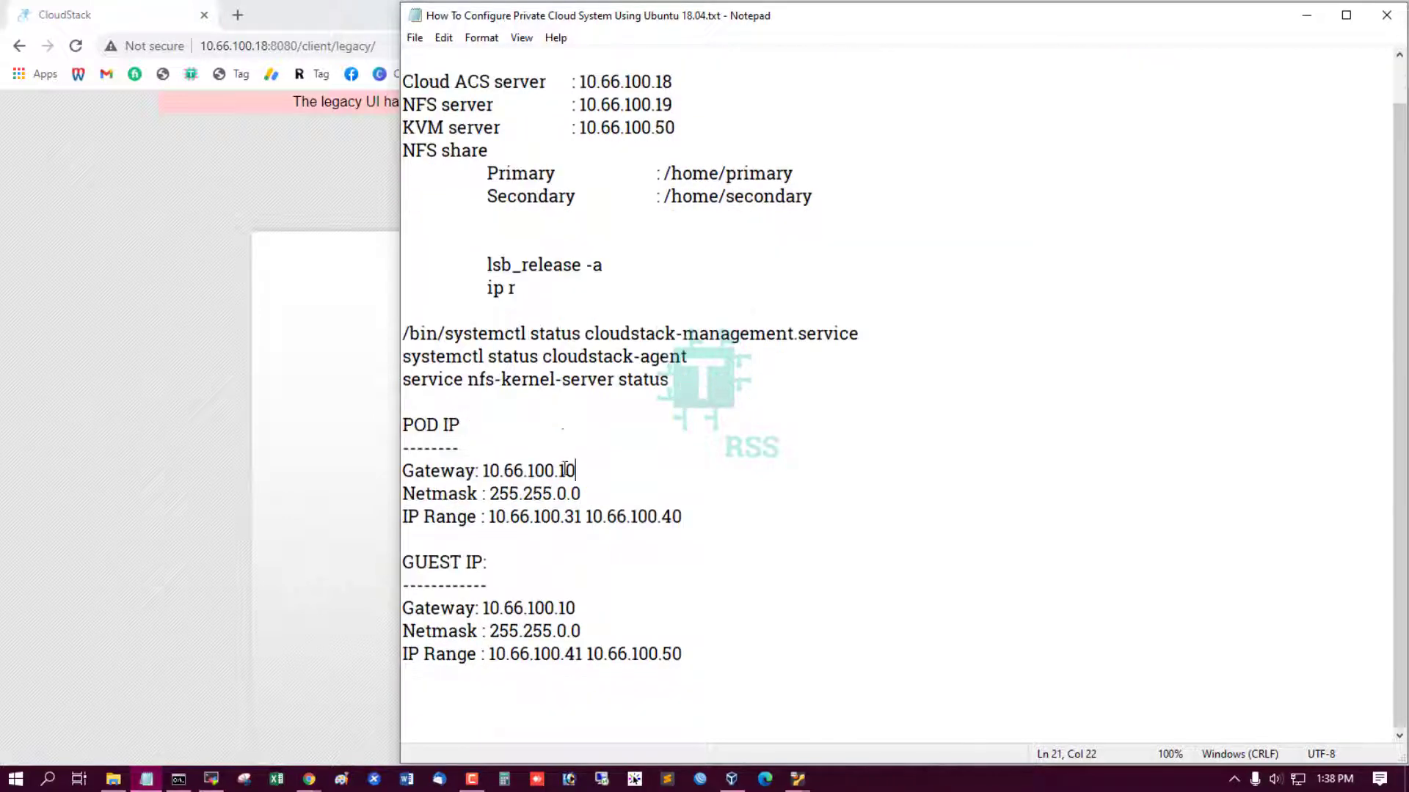
{"action": "left_click", "coordinate": [232, 313]}
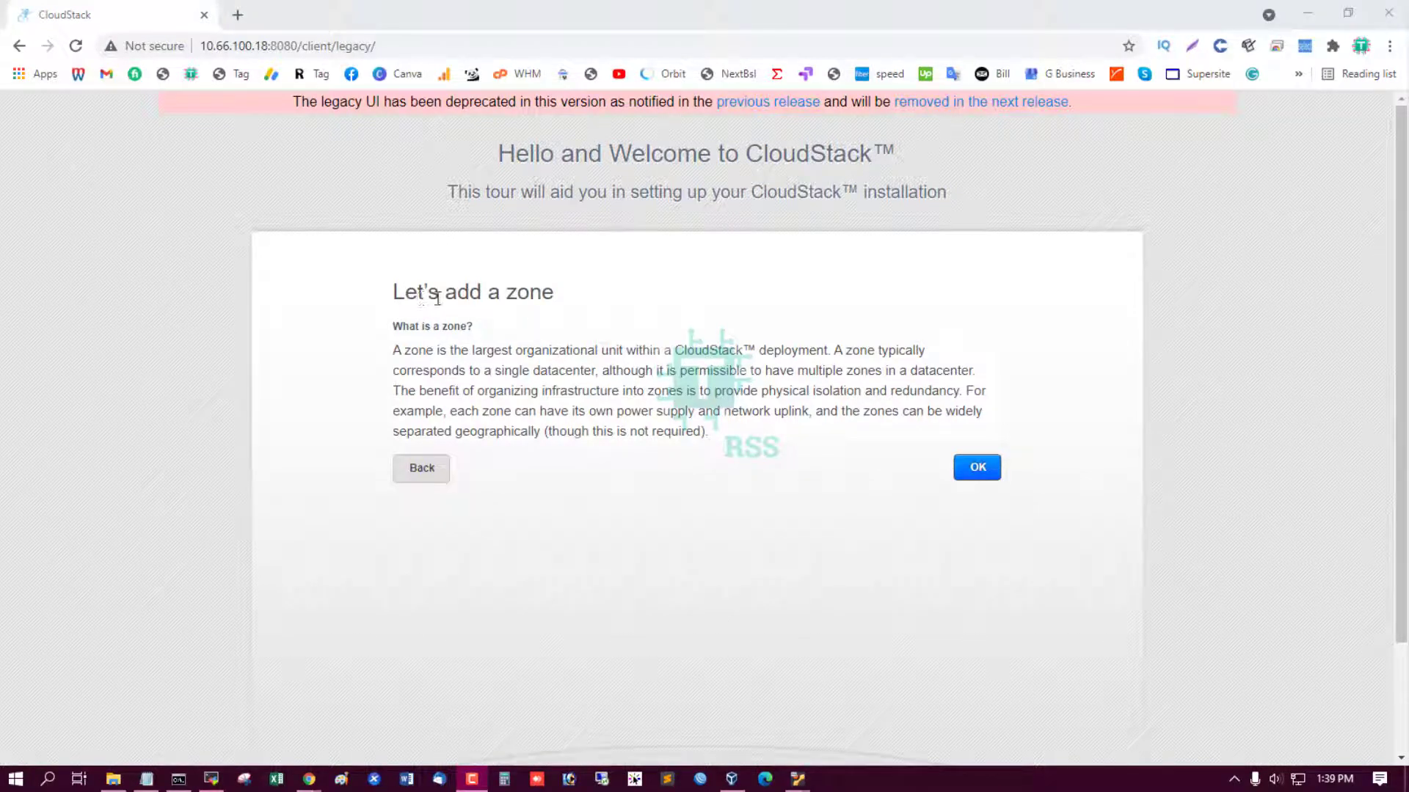
Add zone cloud-zone with DNS 1 8.8.8.8 and internal DNS 8.8.4.4.
{"action": "left_click_drag", "start_coordinate": [416, 292], "coordinate": [585, 317]}
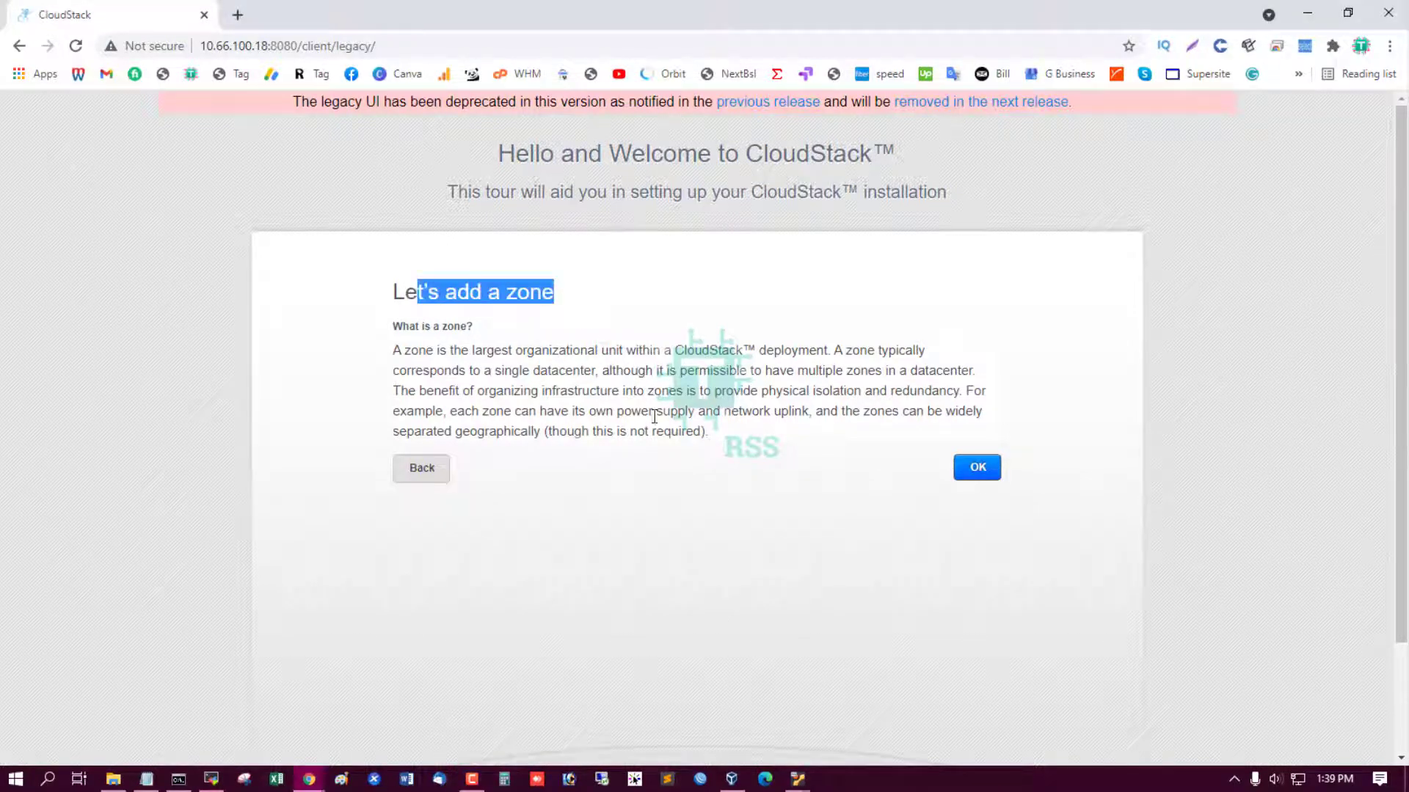
{"action": "left_click", "coordinate": [988, 472]}
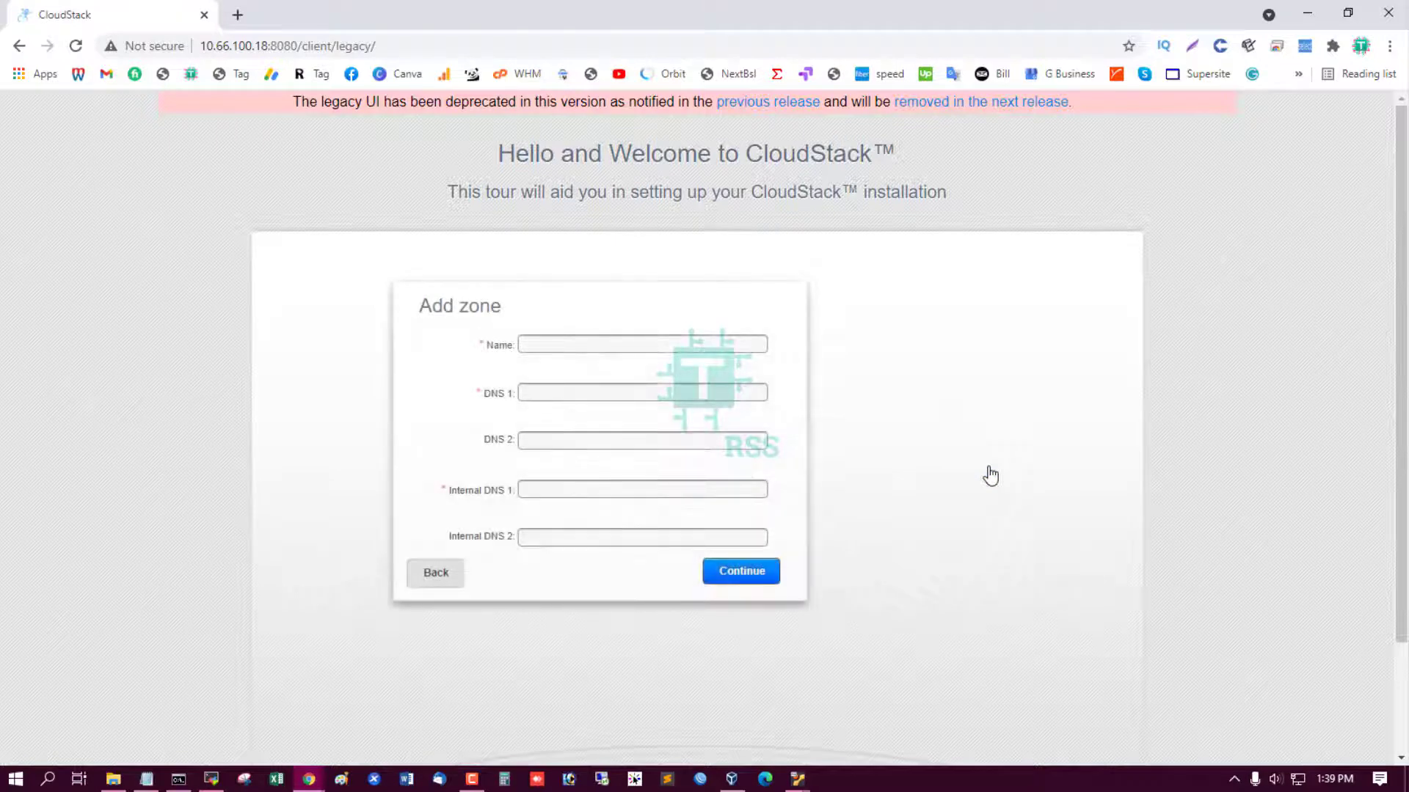
{"action": "left_click", "coordinate": [566, 344]}
{"action": "left_click", "coordinate": [569, 371]}
{"action": "left_click", "coordinate": [562, 390]}
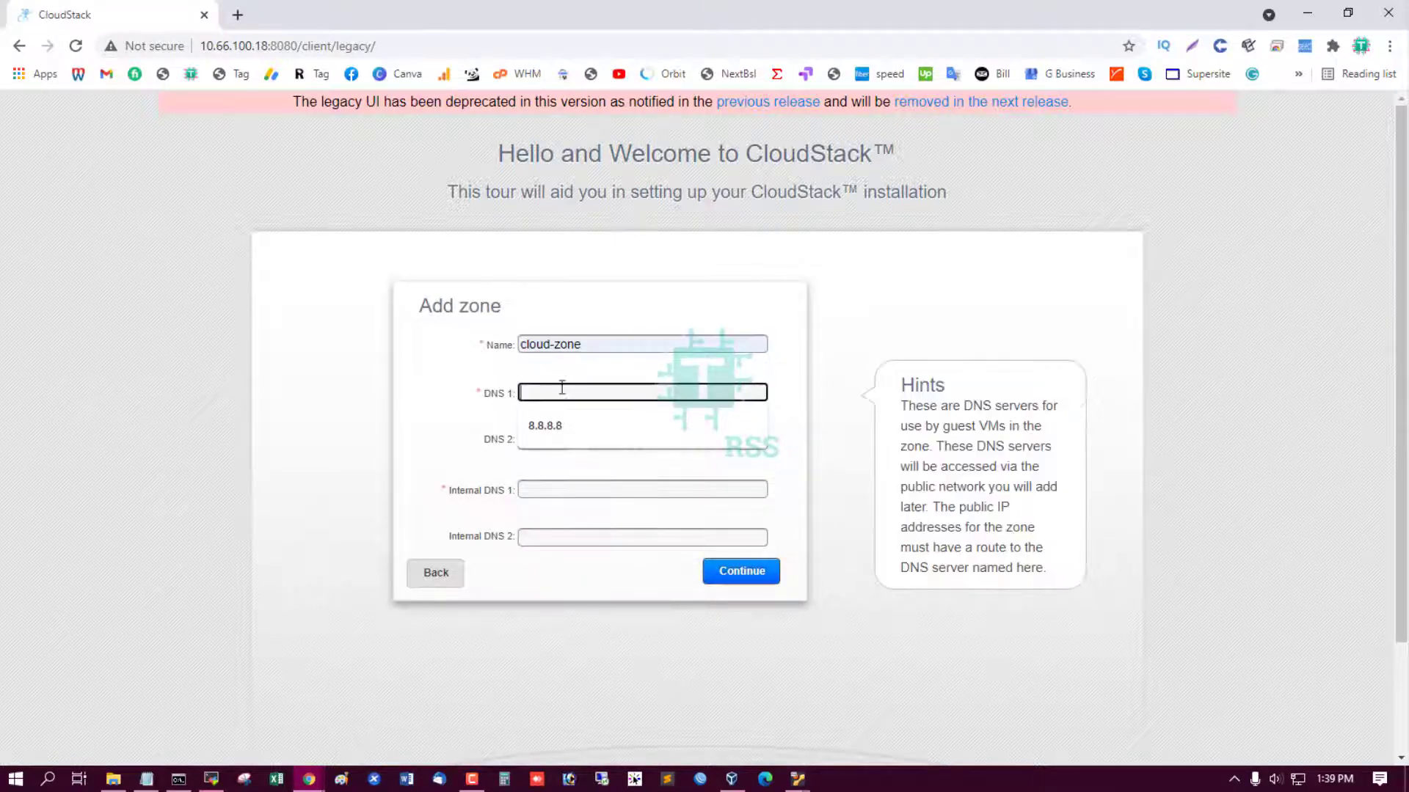
{"action": "left_click", "coordinate": [574, 424]}
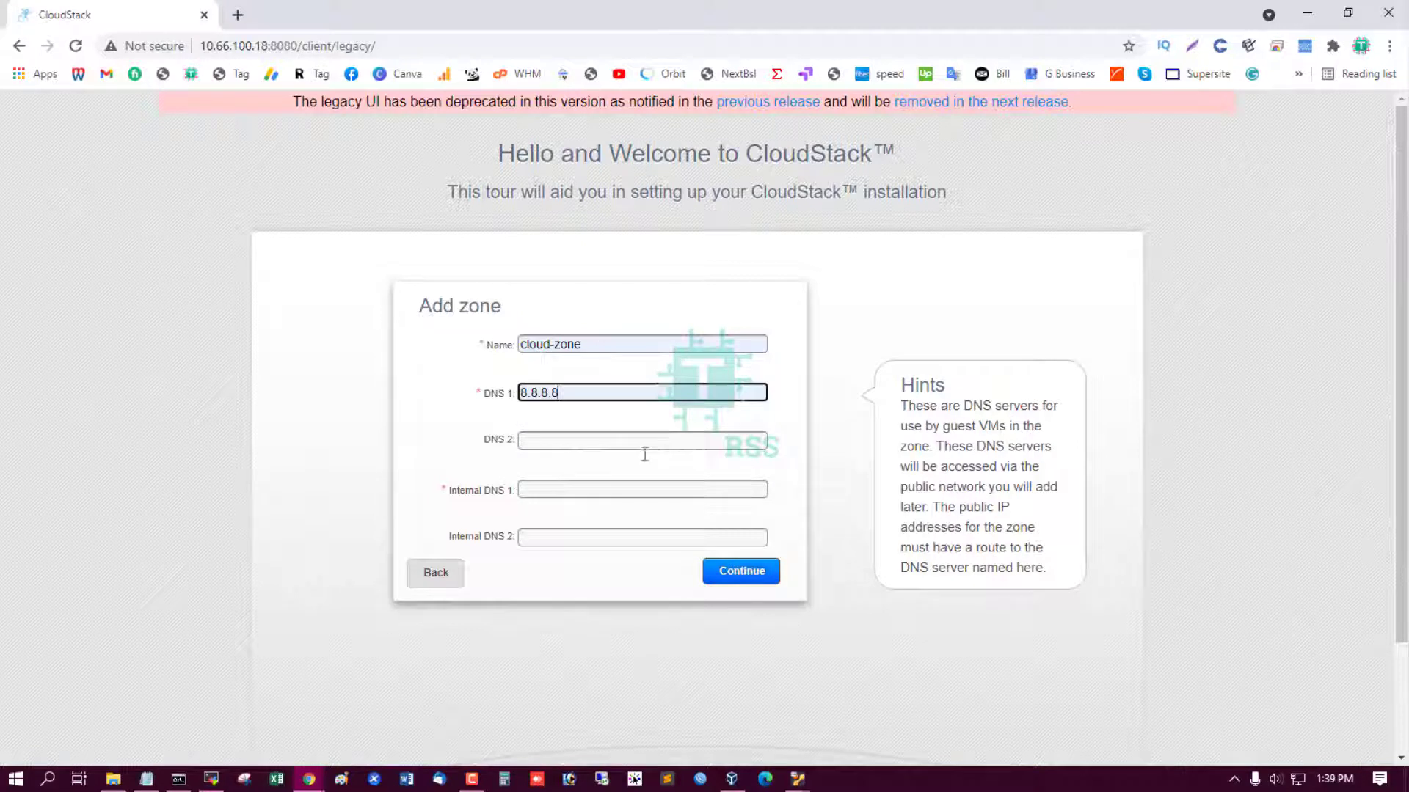
{"action": "left_click", "coordinate": [555, 489]}
{"action": "left_click", "coordinate": [566, 559]}
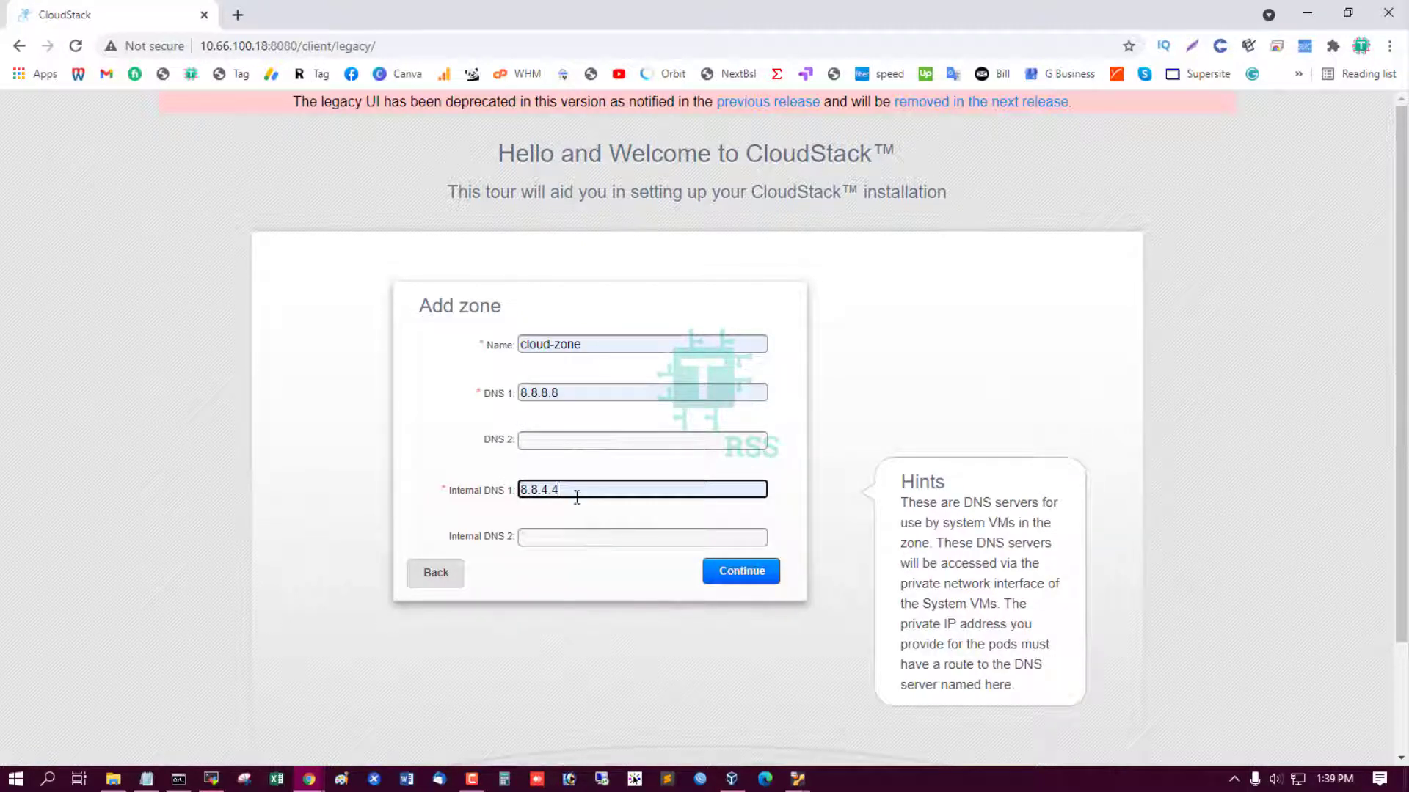
{"action": "left_click", "coordinate": [736, 571]}
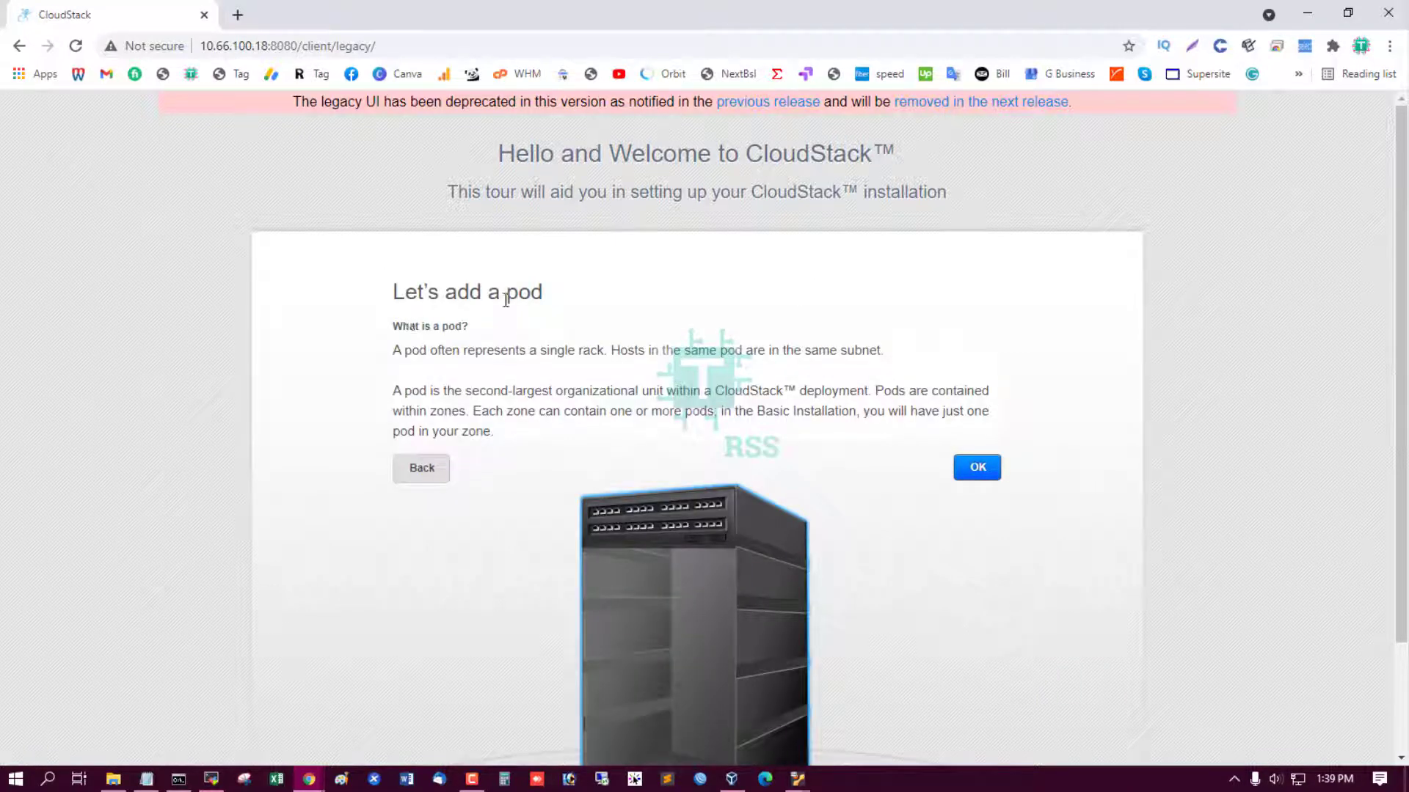
Name the pod cloud-pod with gateway 10.66.100.10 and netmask 255.255.0.0.
{"action": "left_click", "coordinate": [980, 470]}
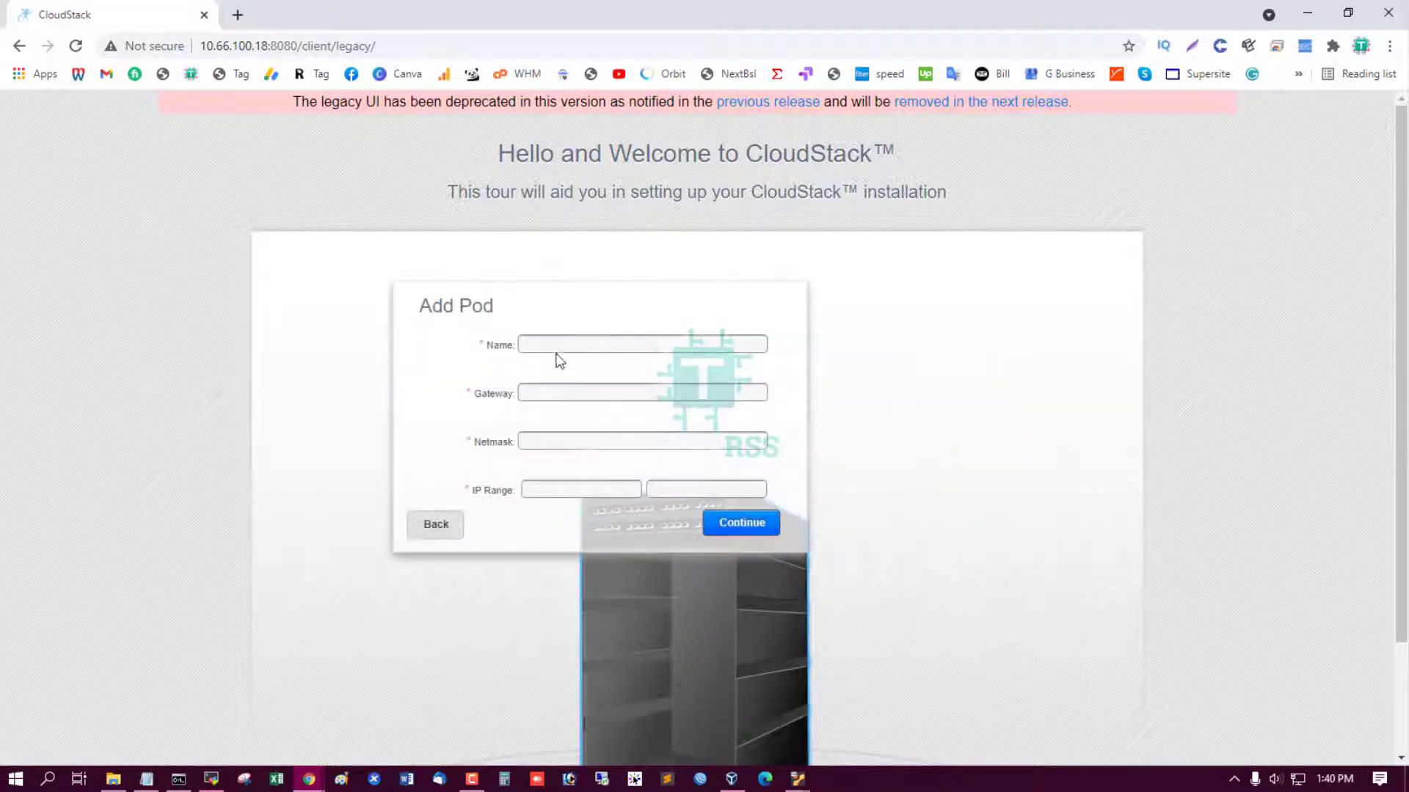
{"action": "left_click", "coordinate": [558, 346]}
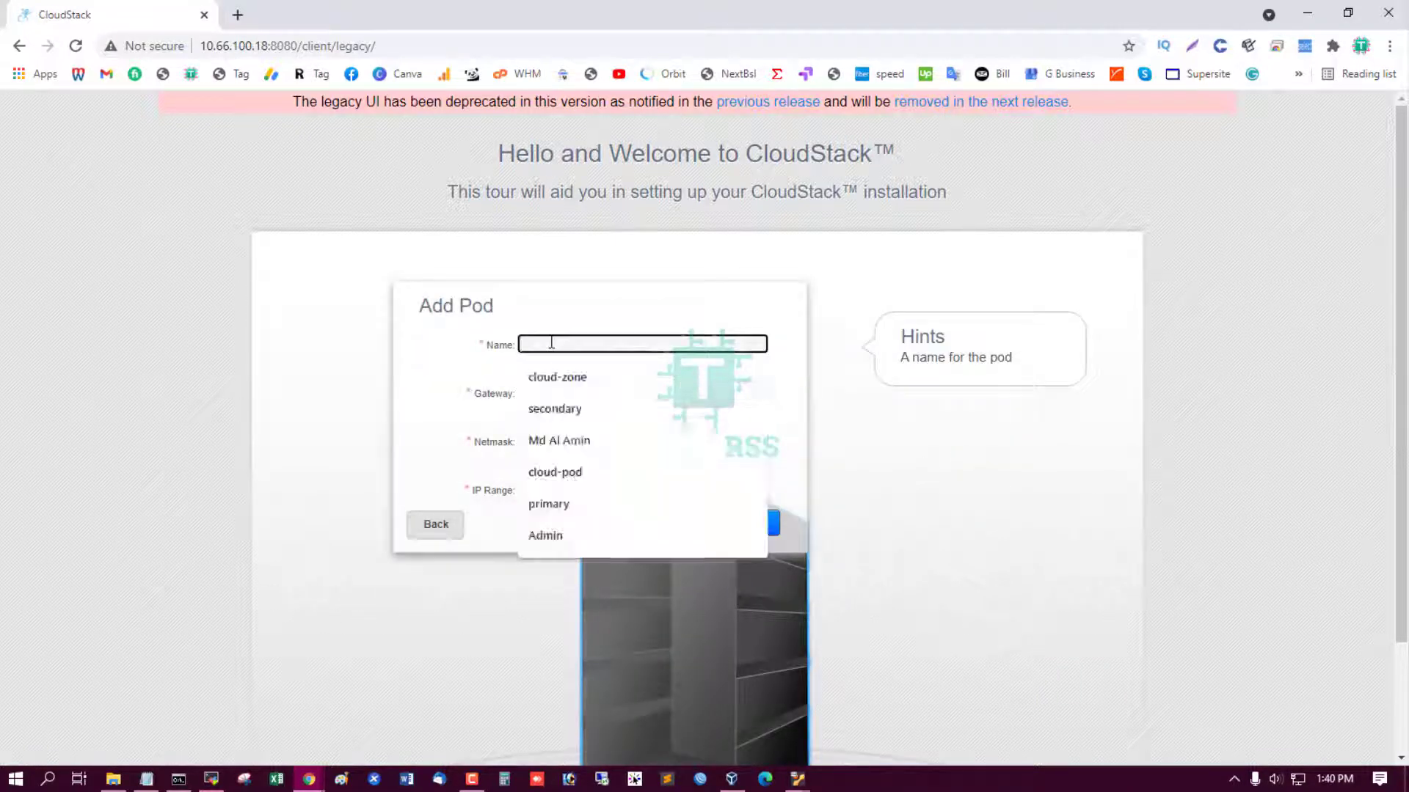
{"action": "left_click", "coordinate": [592, 478]}
{"action": "left_click", "coordinate": [146, 779]}
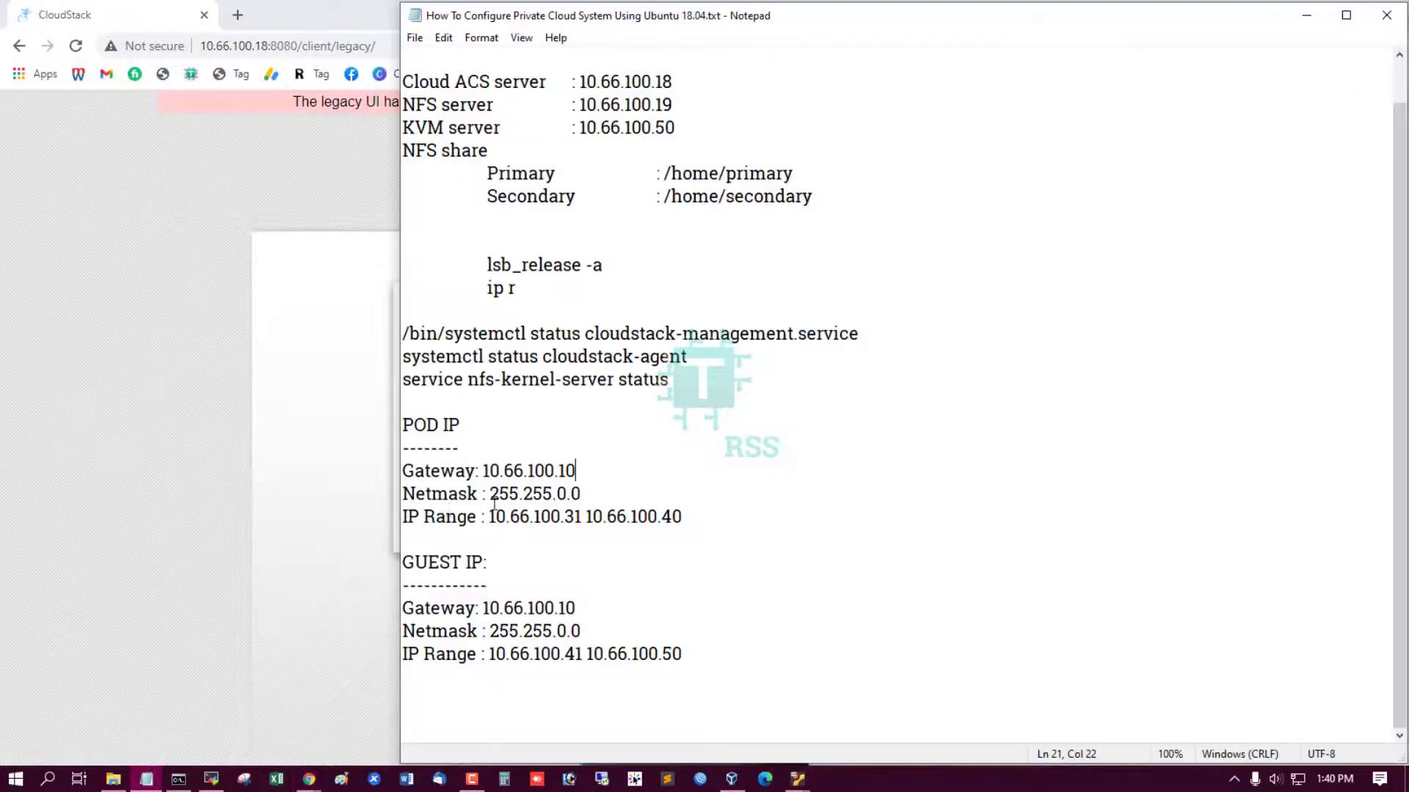
{"action": "left_click_drag", "start_coordinate": [488, 469], "coordinate": [578, 466]}
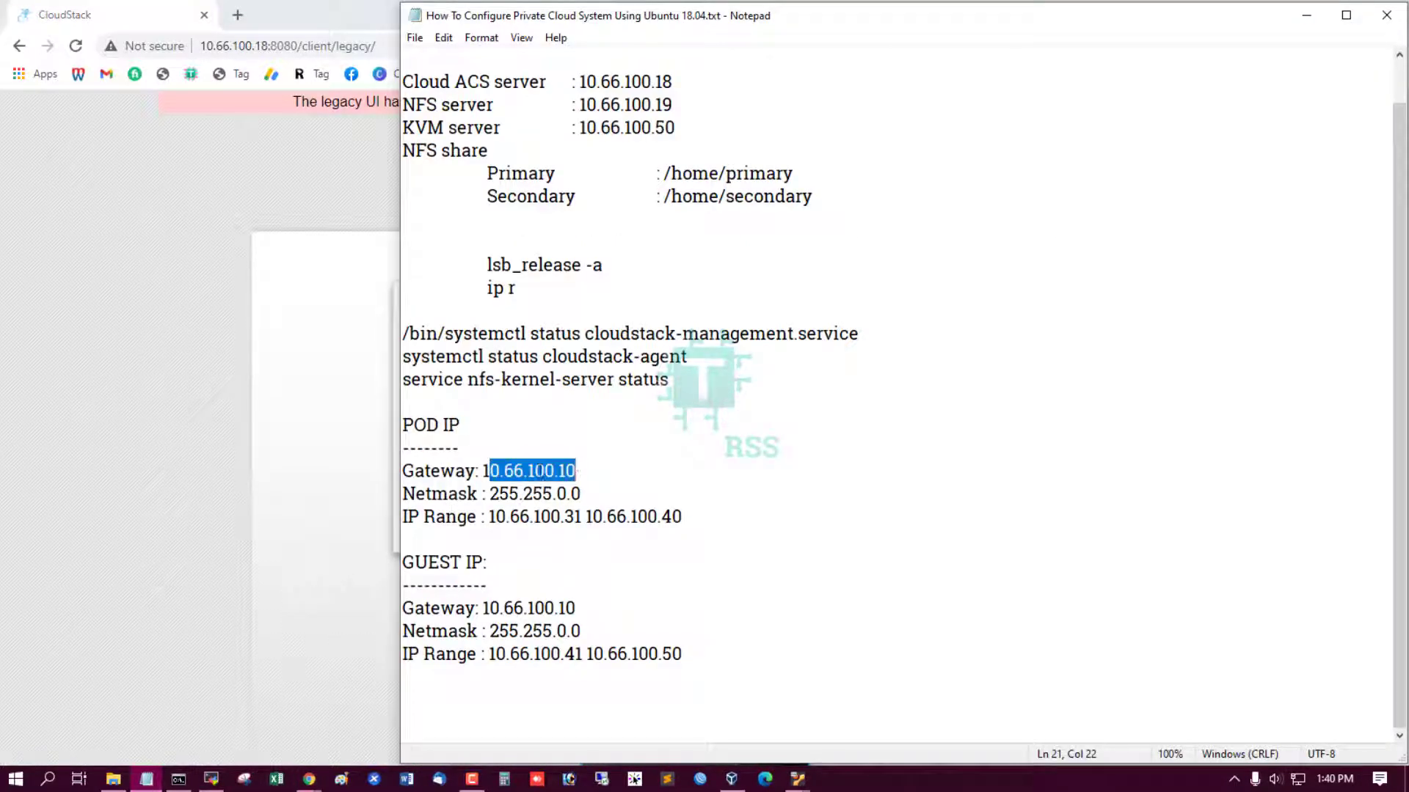
{"action": "left_click_drag", "start_coordinate": [483, 470], "coordinate": [577, 470]}
{"action": "key", "text": "ctrl+c"}
{"action": "left_click", "coordinate": [245, 464]}
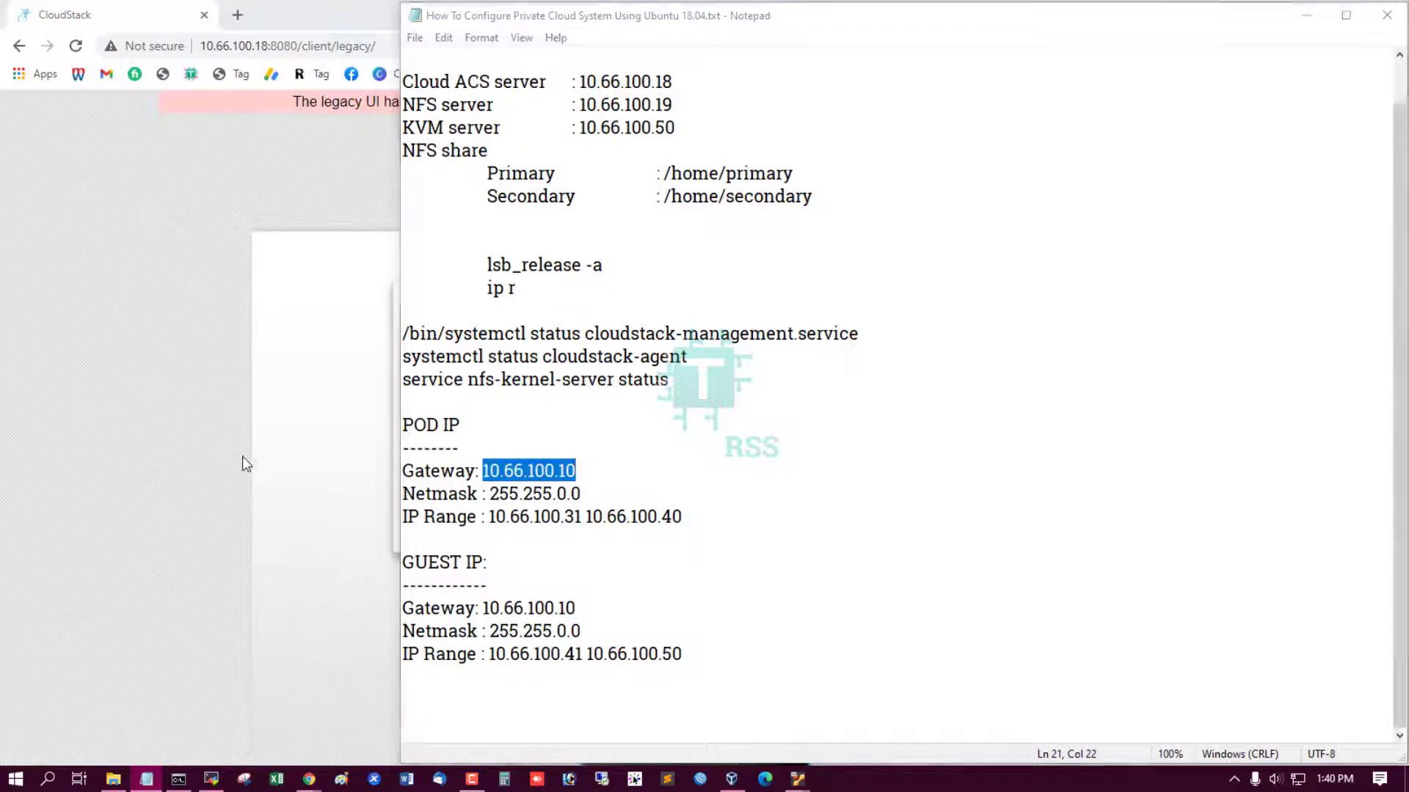
{"action": "left_click", "coordinate": [557, 390]}
{"action": "key", "text": "ctrl+v"}
{"action": "left_click", "coordinate": [550, 439]}
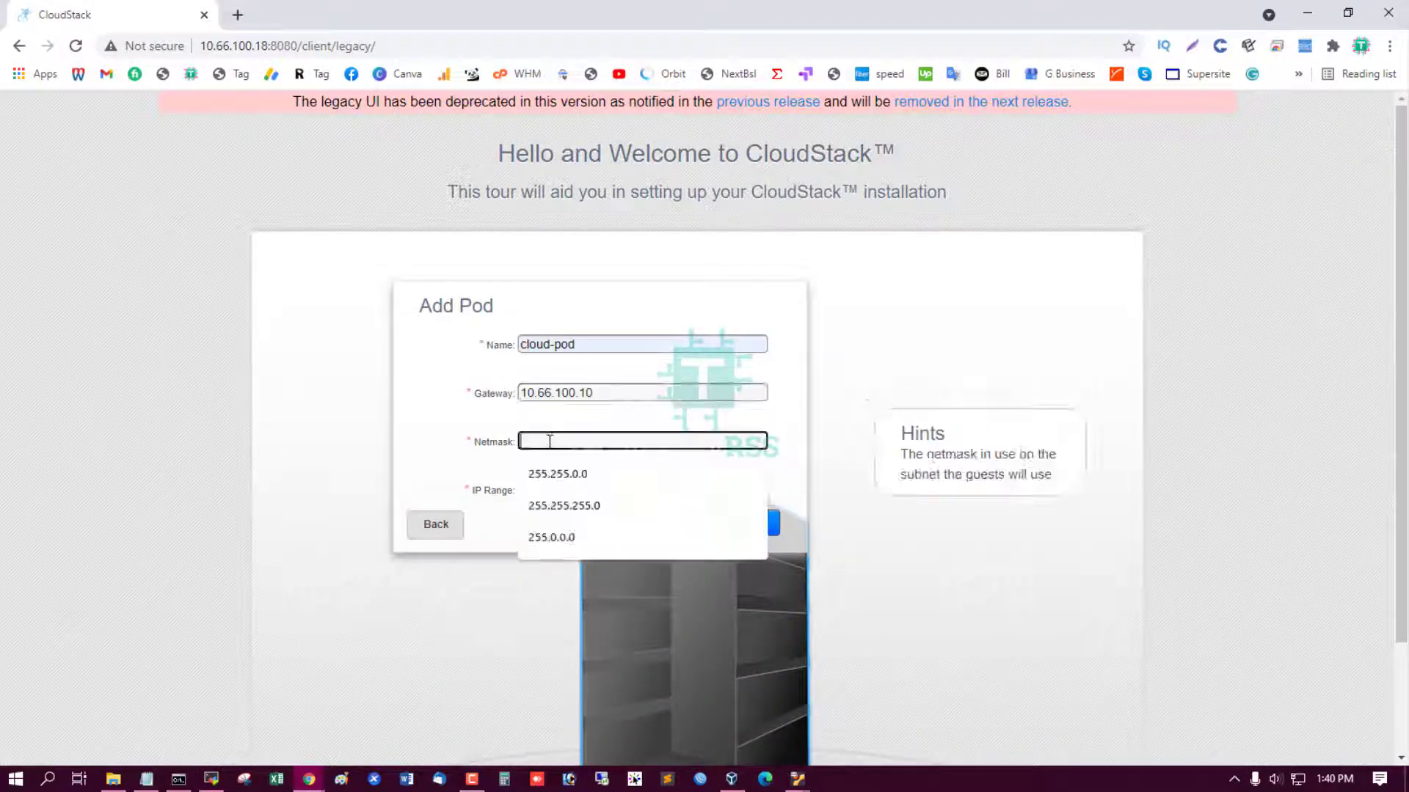
{"action": "left_click", "coordinate": [565, 478]}
Set the pod IP range from 10.66.100.31 to 10.66.100.40.
{"action": "left_click", "coordinate": [149, 781]}
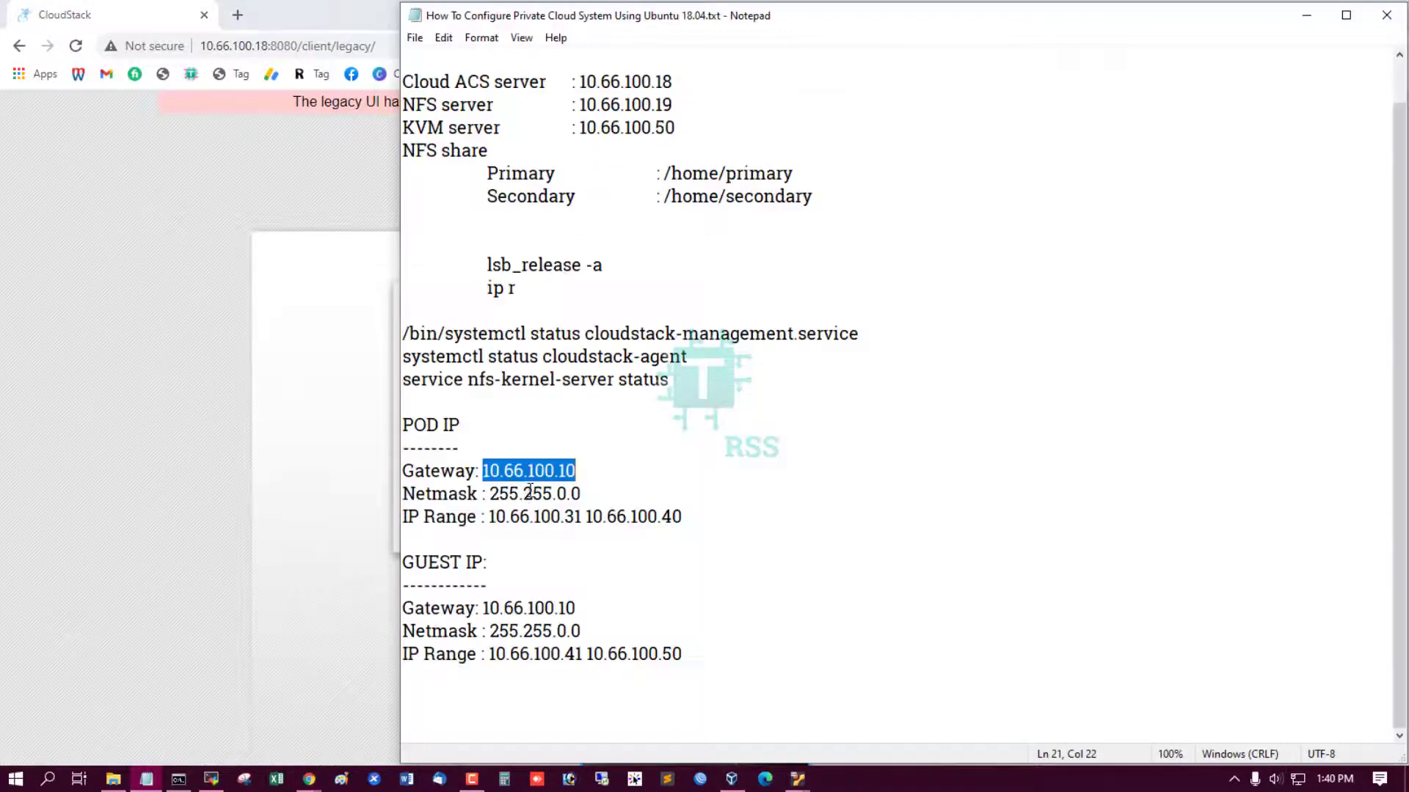
{"action": "left_click_drag", "start_coordinate": [491, 518], "coordinate": [582, 518]}
{"action": "key", "text": "ctrl+c"}
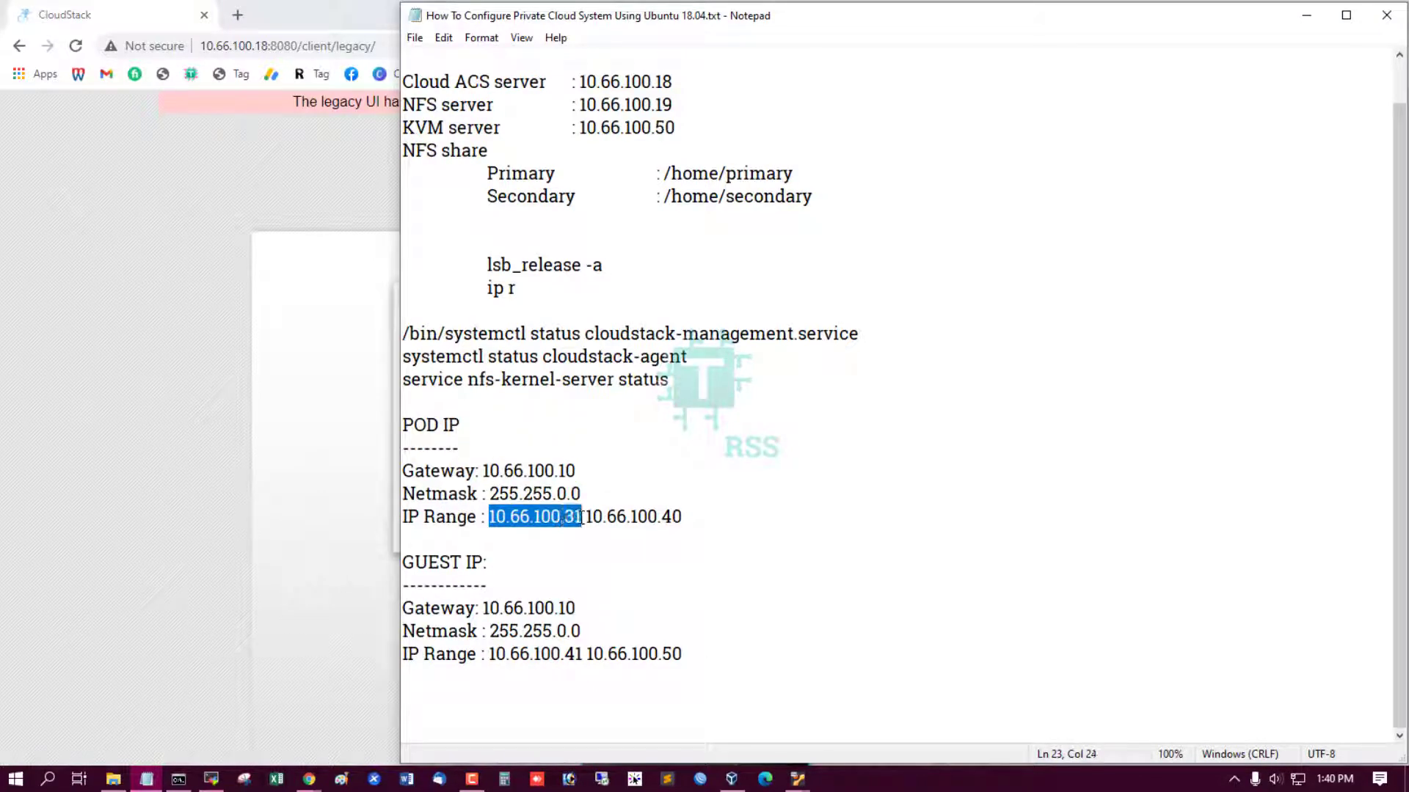
{"action": "left_click", "coordinate": [265, 522]}
{"action": "left_click", "coordinate": [568, 489]}
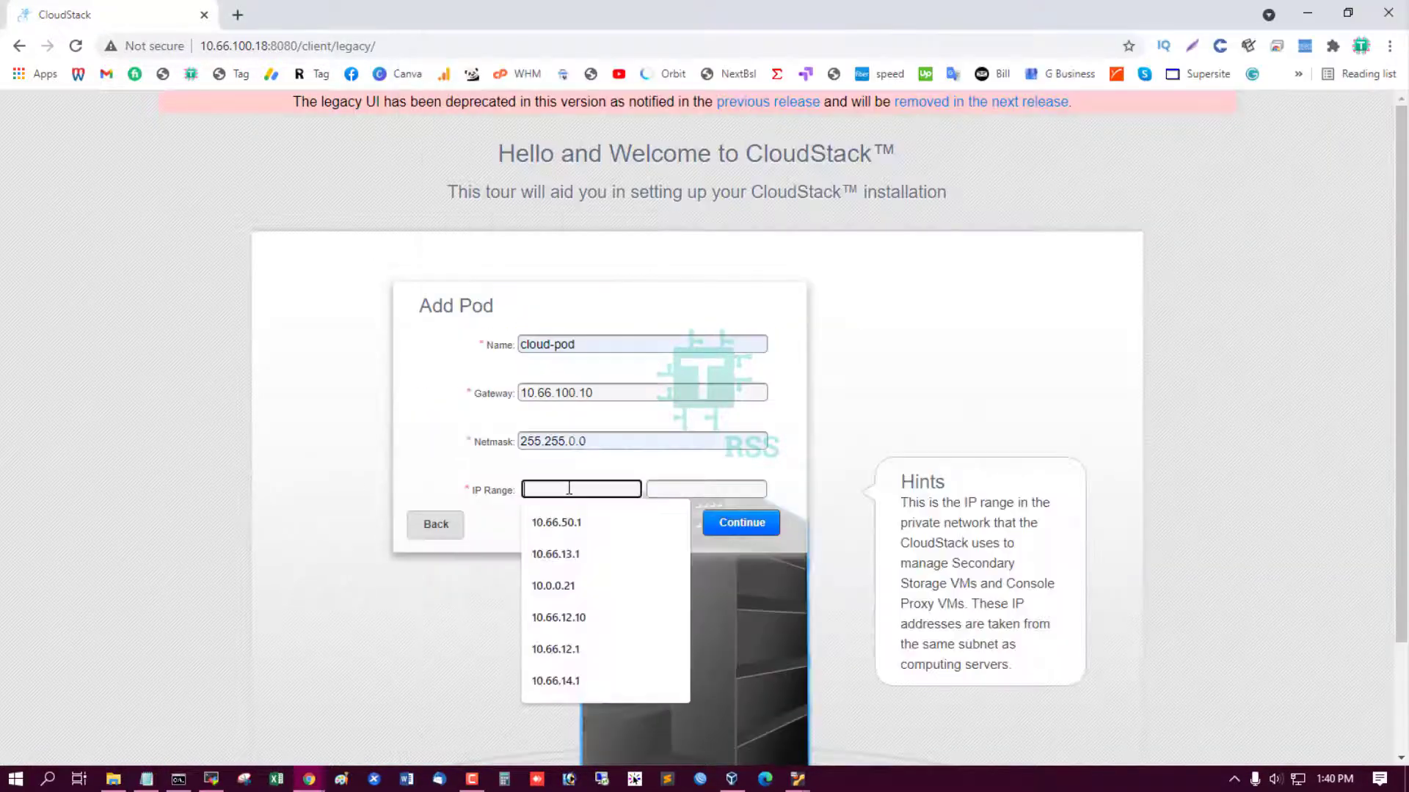
{"action": "key", "text": "ctrl+v"}
{"action": "left_click", "coordinate": [696, 490]}
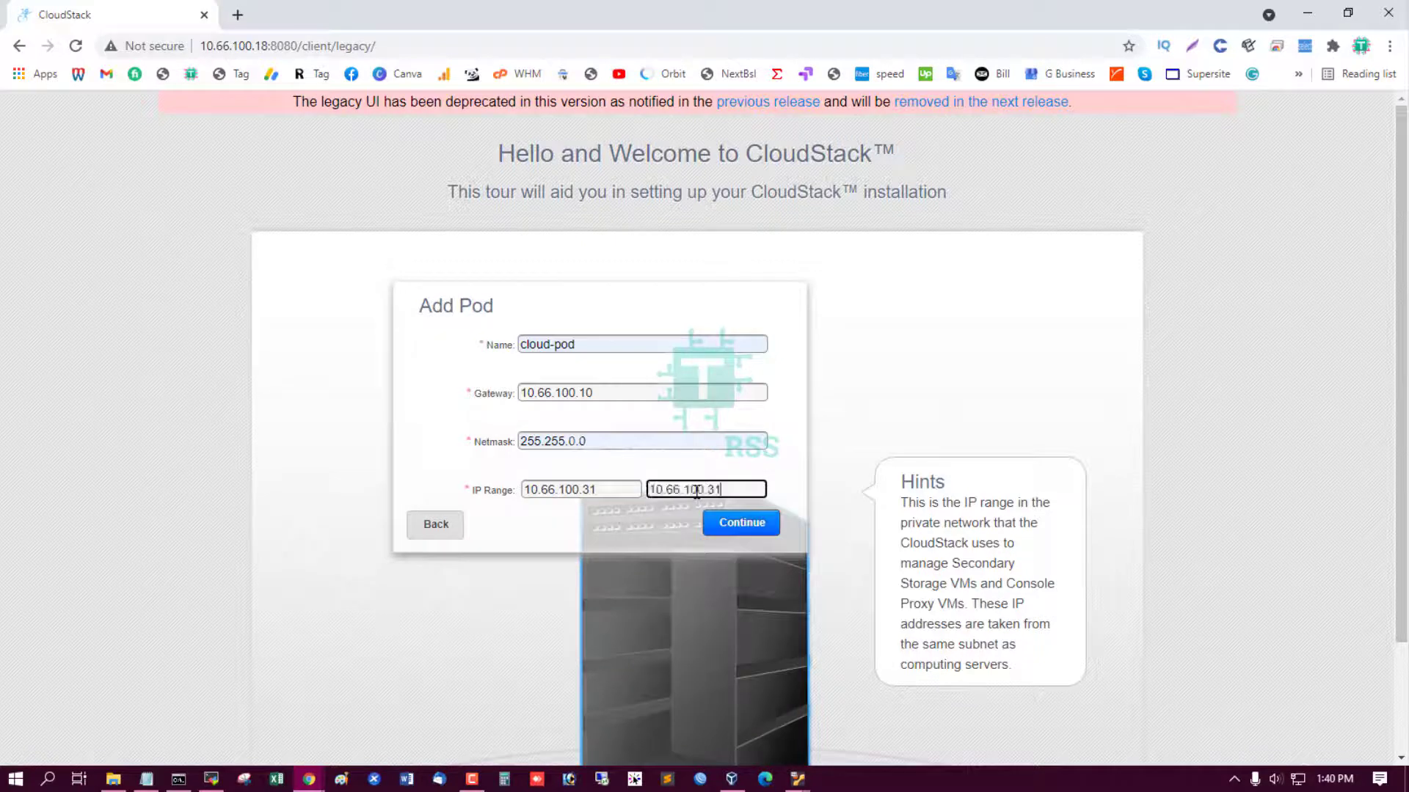
{"action": "left_click", "coordinate": [678, 526]}
{"action": "key", "text": "BackSpace"}
{"action": "key", "text": "BackSpace"}
{"action": "key", "text": "BackSpace"}
{"action": "type", "text": "40"}
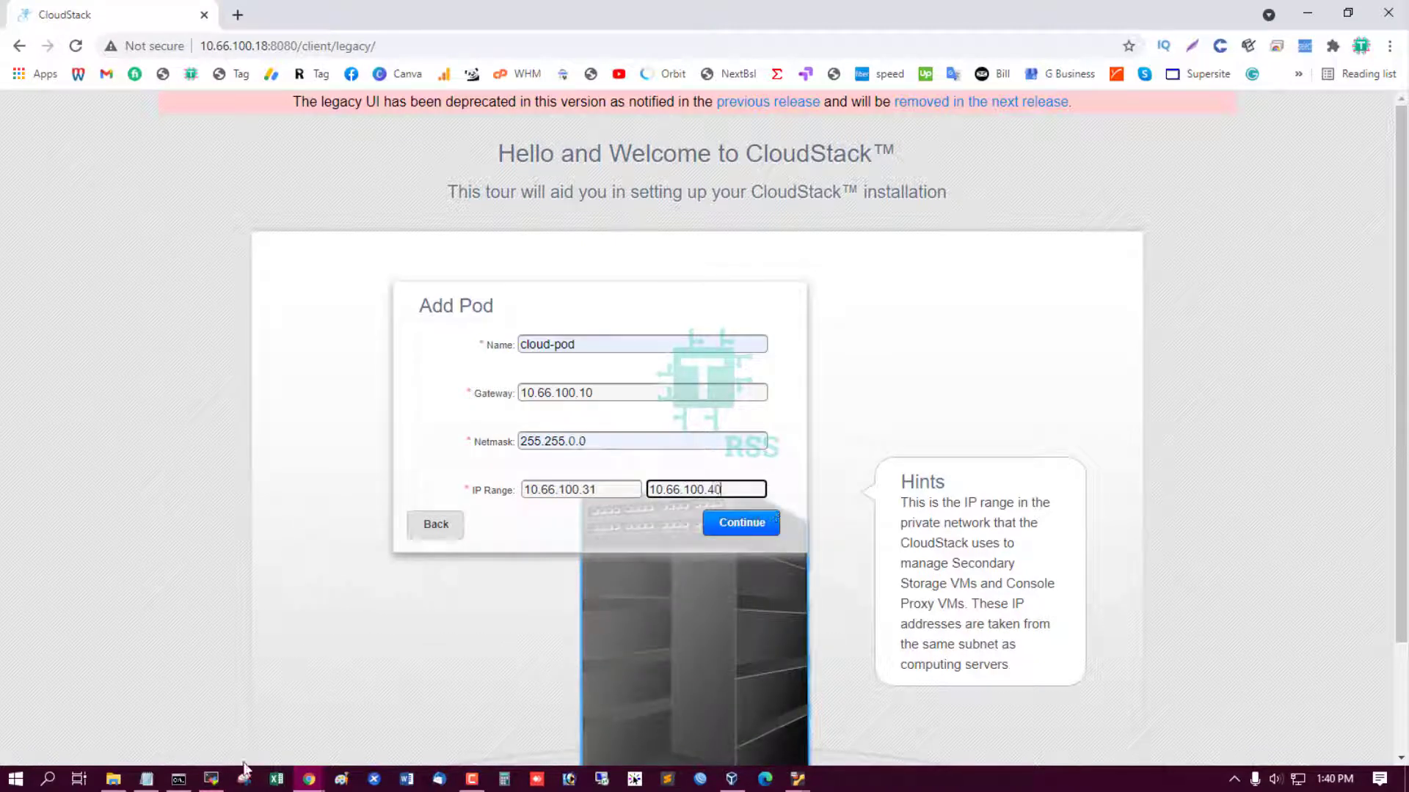
{"action": "left_click", "coordinate": [146, 779]}
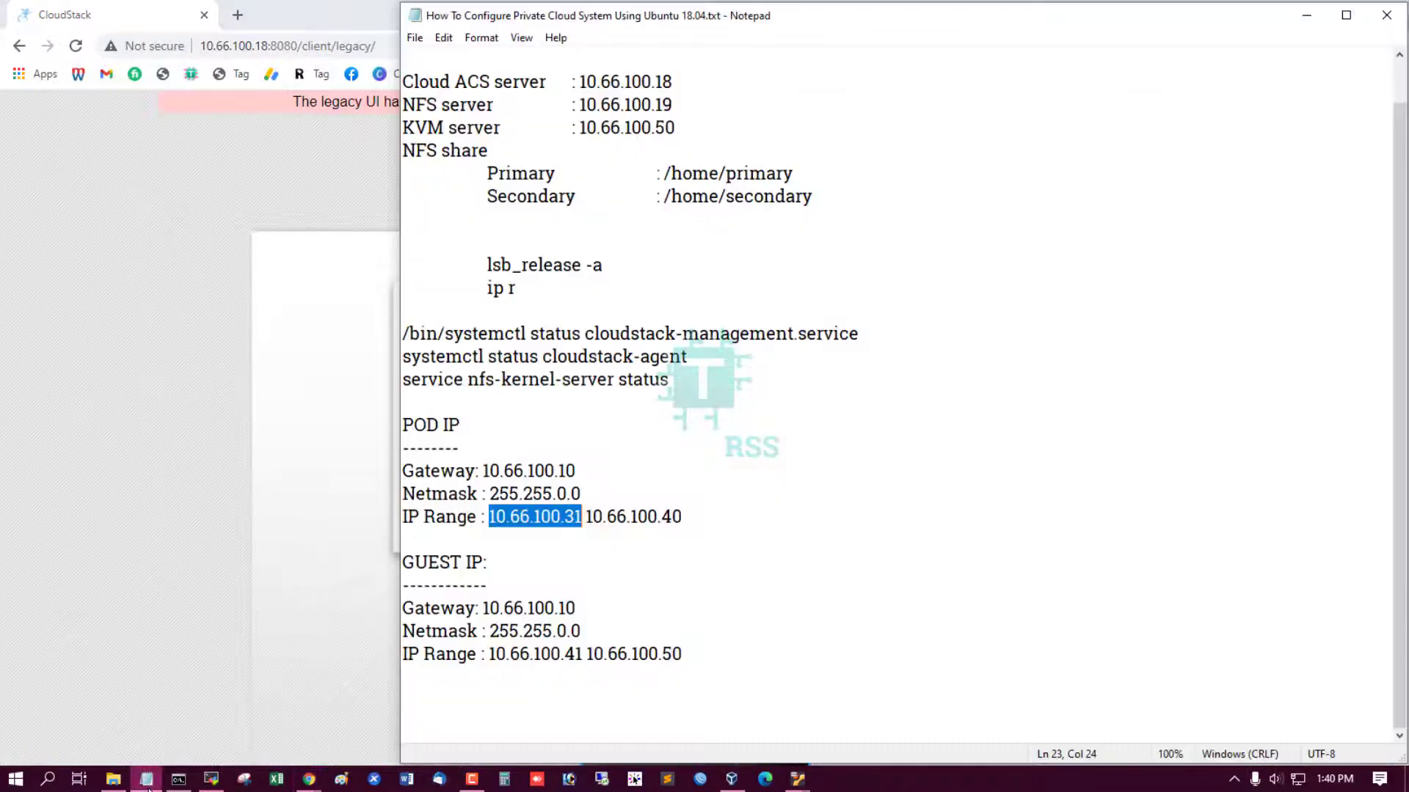
{"action": "left_click", "coordinate": [157, 457]}
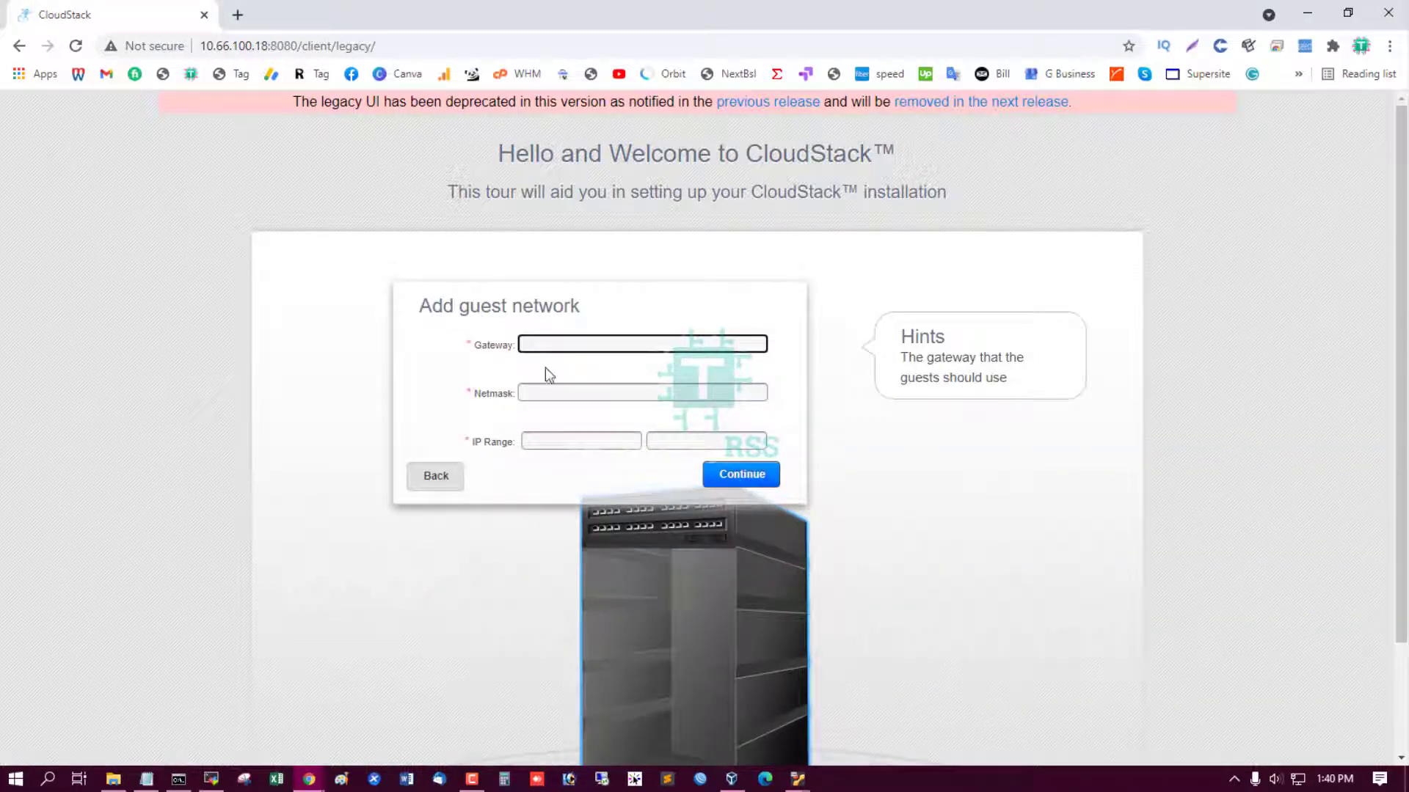
Give the guest network gateway 10.66.100.10 and netmask 255.255.0.0.
{"action": "left_click", "coordinate": [147, 779]}
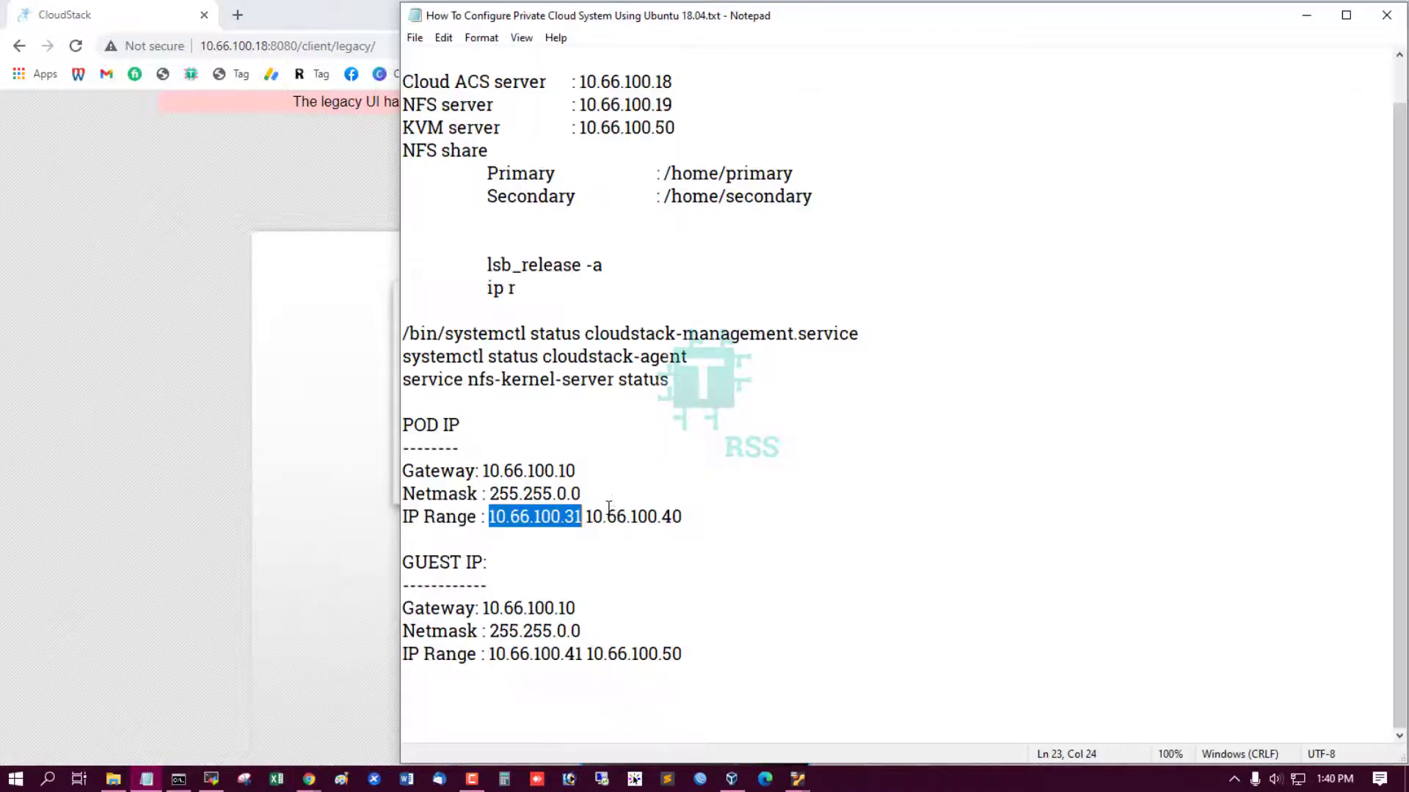
{"action": "left_click_drag", "start_coordinate": [484, 608], "coordinate": [598, 601]}
{"action": "key", "text": "ctrl+c"}
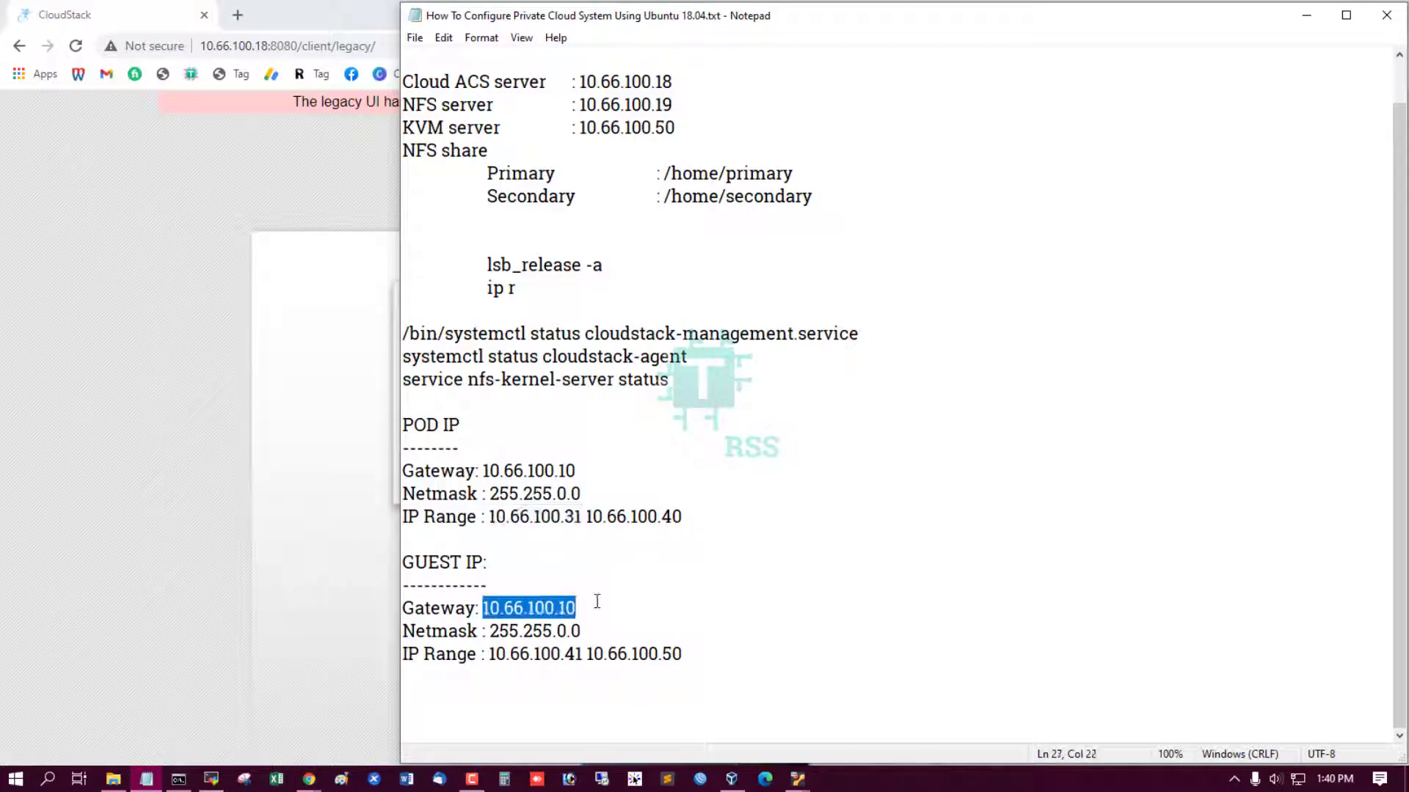
{"action": "left_click", "coordinate": [332, 485]}
{"action": "left_click", "coordinate": [570, 341]}
{"action": "key", "text": "ctrl+v"}
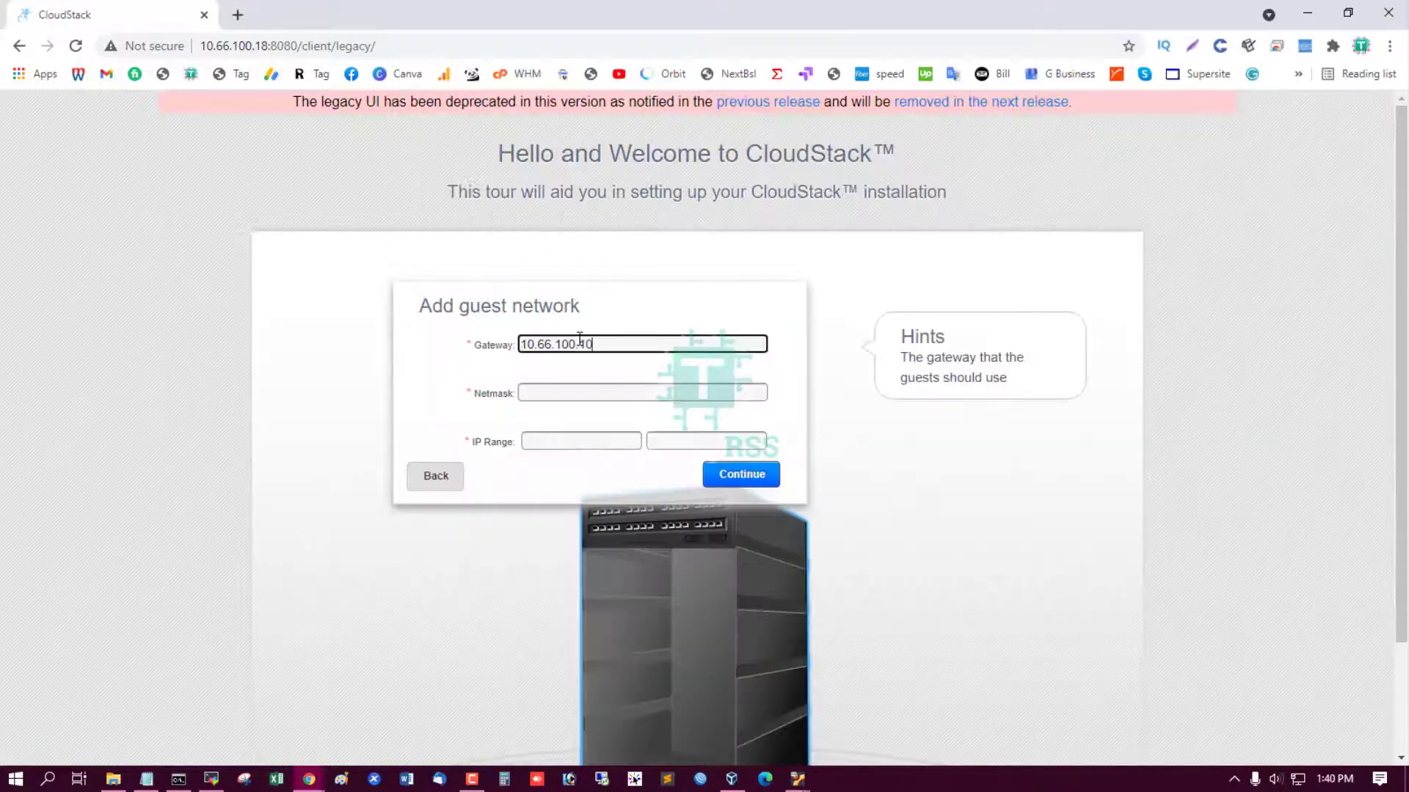
{"action": "left_click", "coordinate": [580, 390]}
{"action": "left_click", "coordinate": [579, 426]}
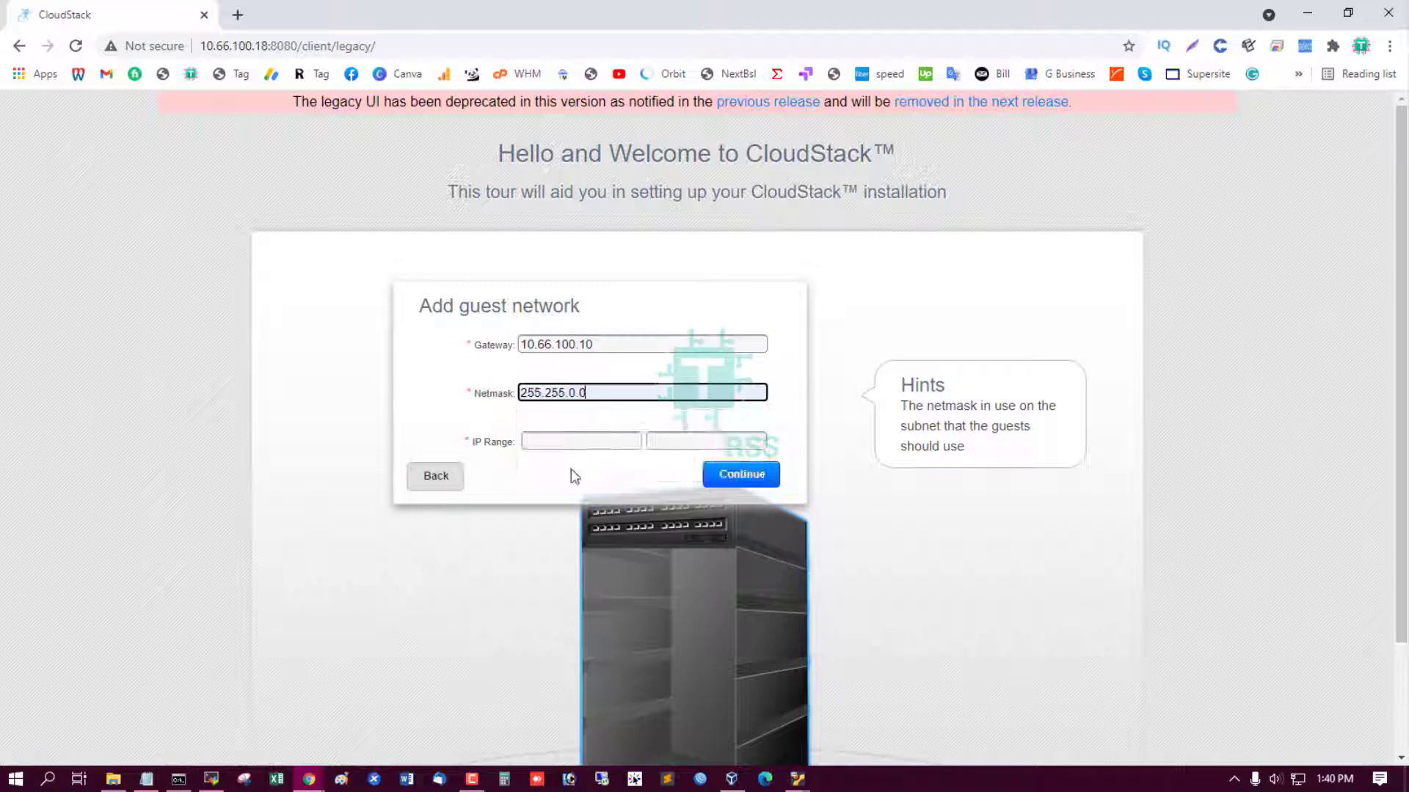
Set the guest IP range 10.66.100.41 to 10.66.100.50 and submit the guest network.
{"action": "left_click", "coordinate": [145, 781]}
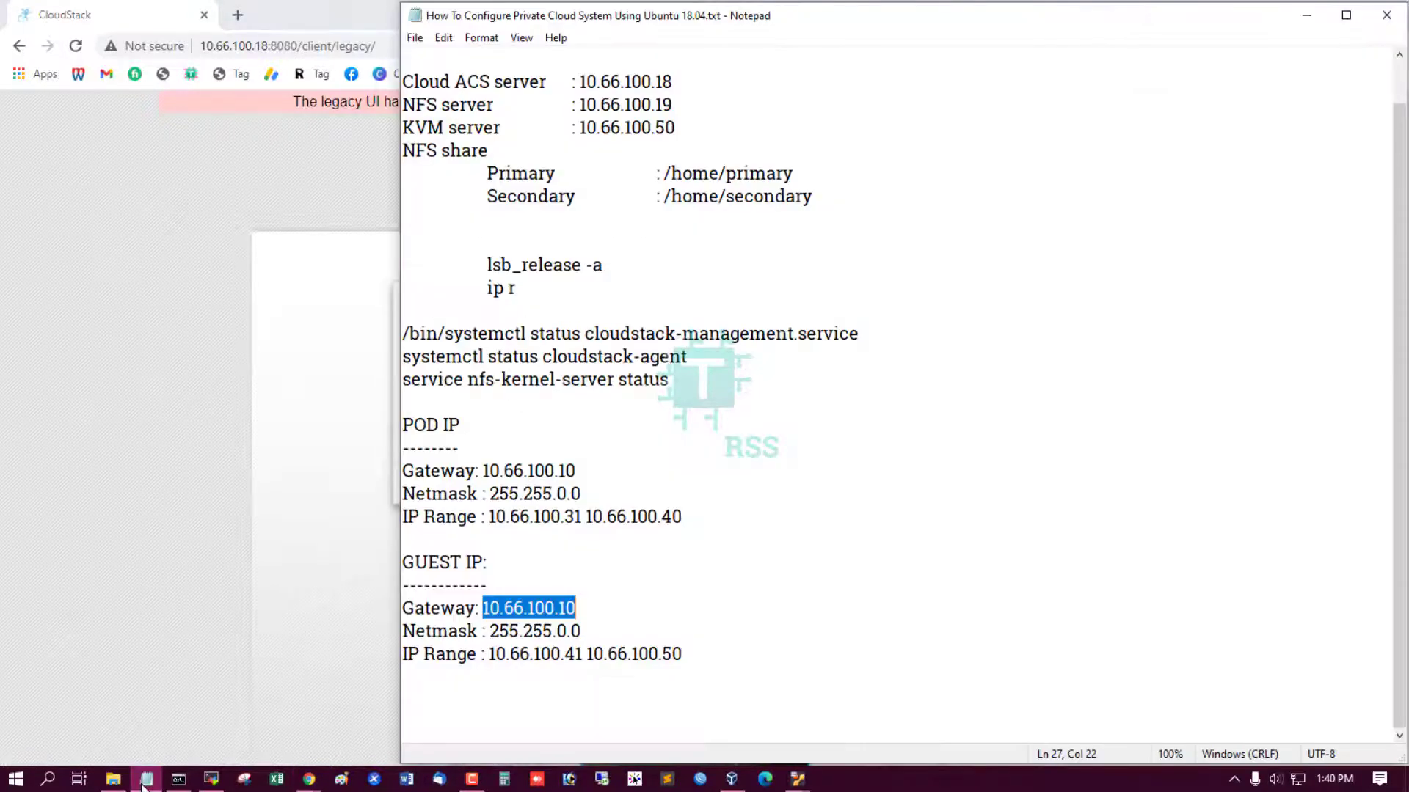
{"action": "left_click", "coordinate": [144, 787]}
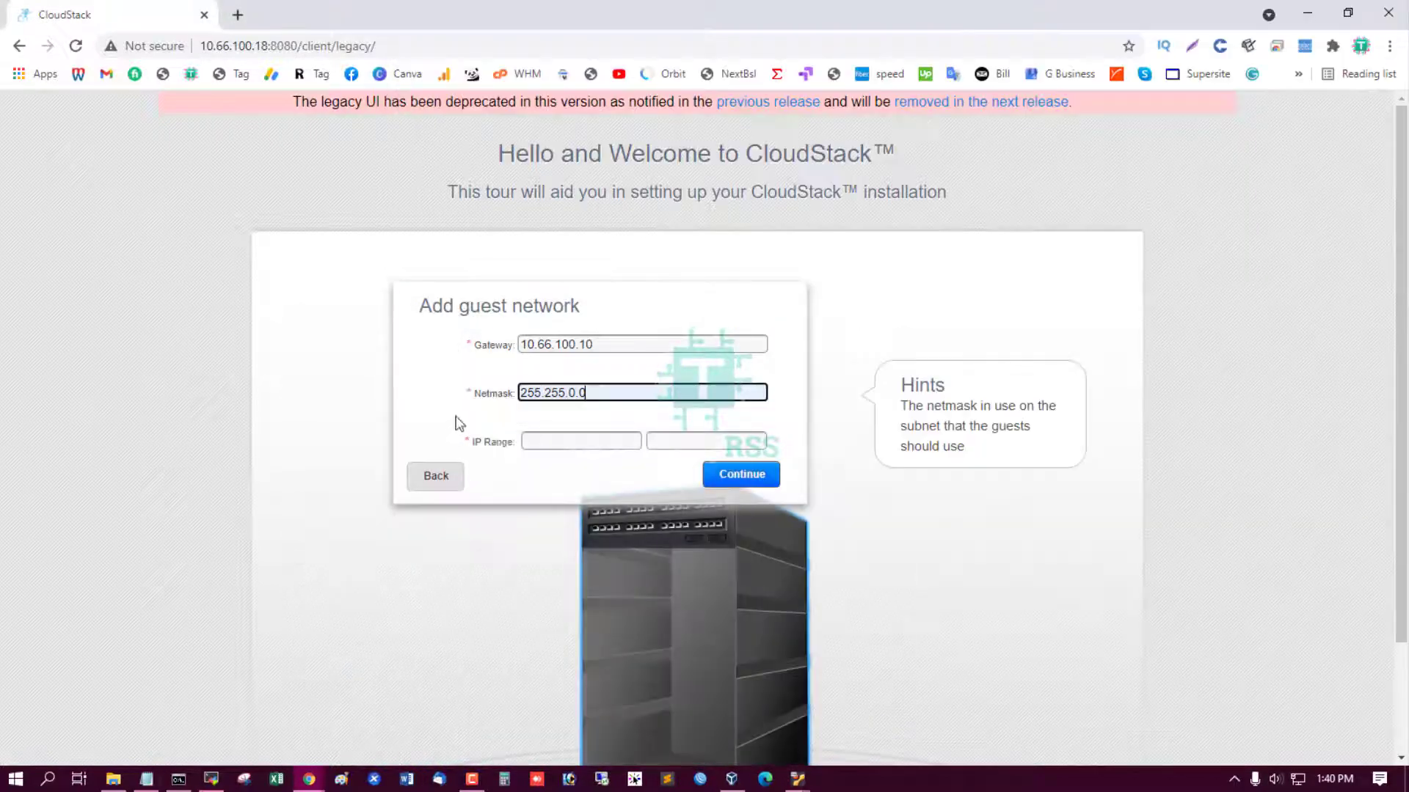
{"action": "left_click", "coordinate": [576, 441]}
{"action": "key", "text": "ctrl+v"}
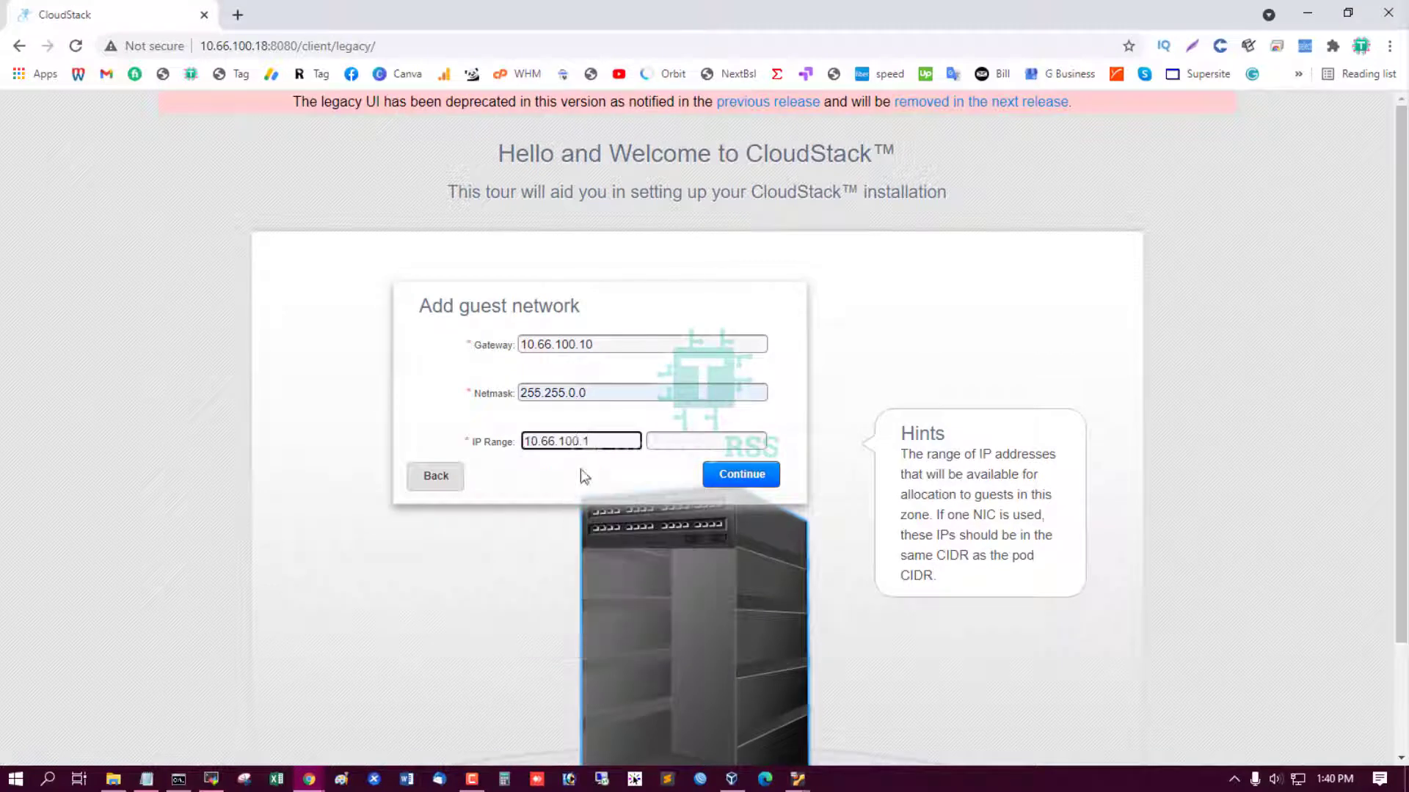
{"action": "key", "text": "BackSpace"}
{"action": "type", "text": "41"}
{"action": "left_click", "coordinate": [664, 444]}
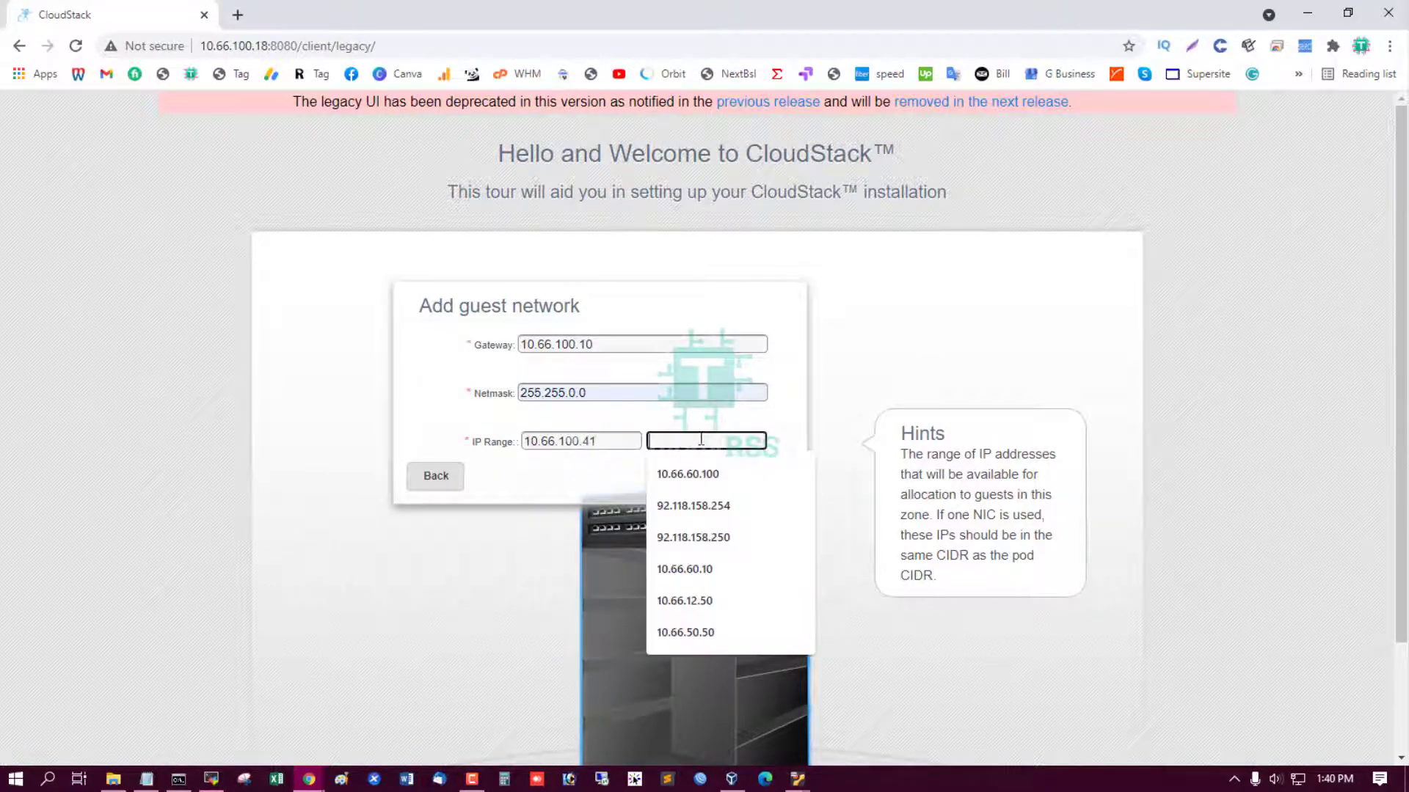
{"action": "type", "text": "10.66.100.10"}
{"action": "key", "text": "BackSpace"}
{"action": "key", "text": "BackSpace"}
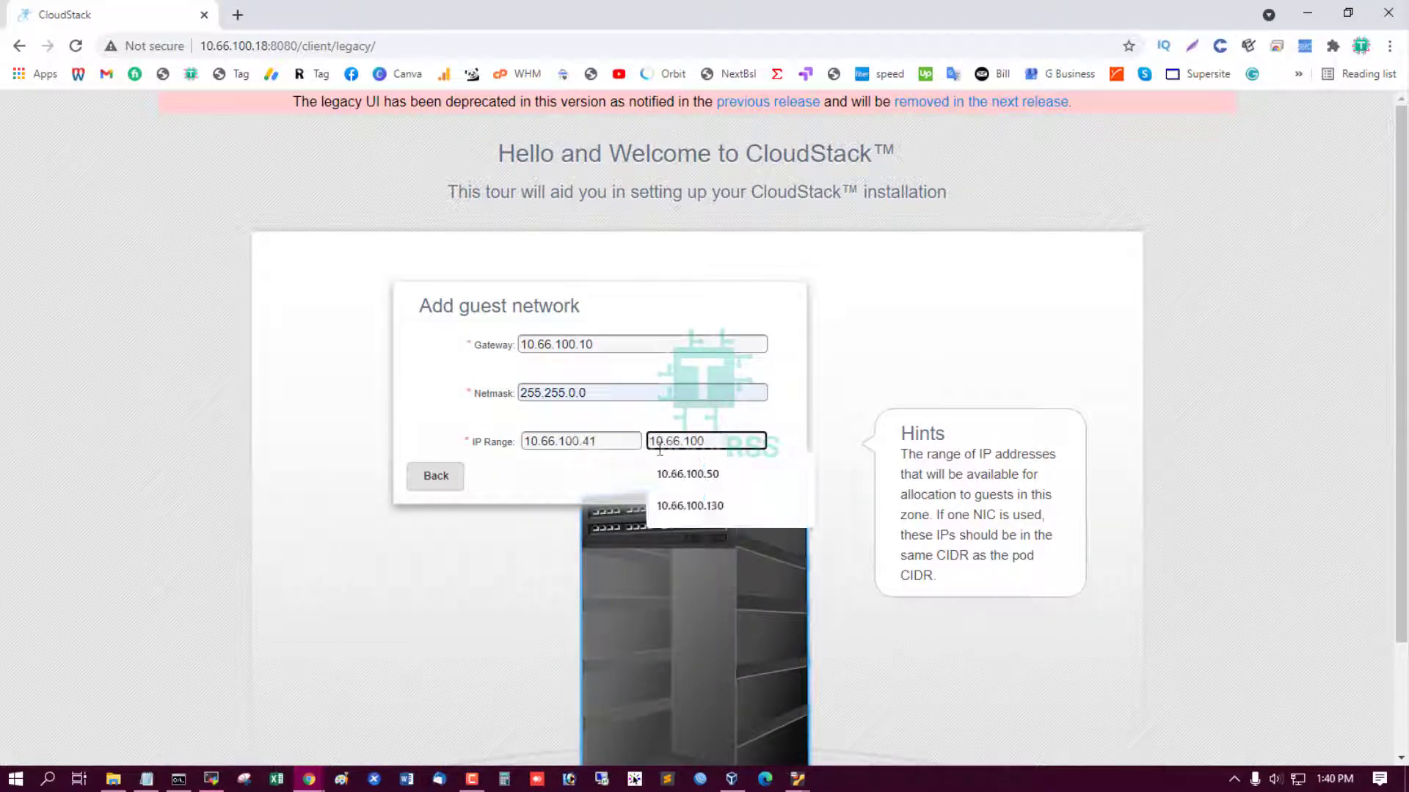
{"action": "type", "text": "50"}
{"action": "left_click", "coordinate": [762, 477]}
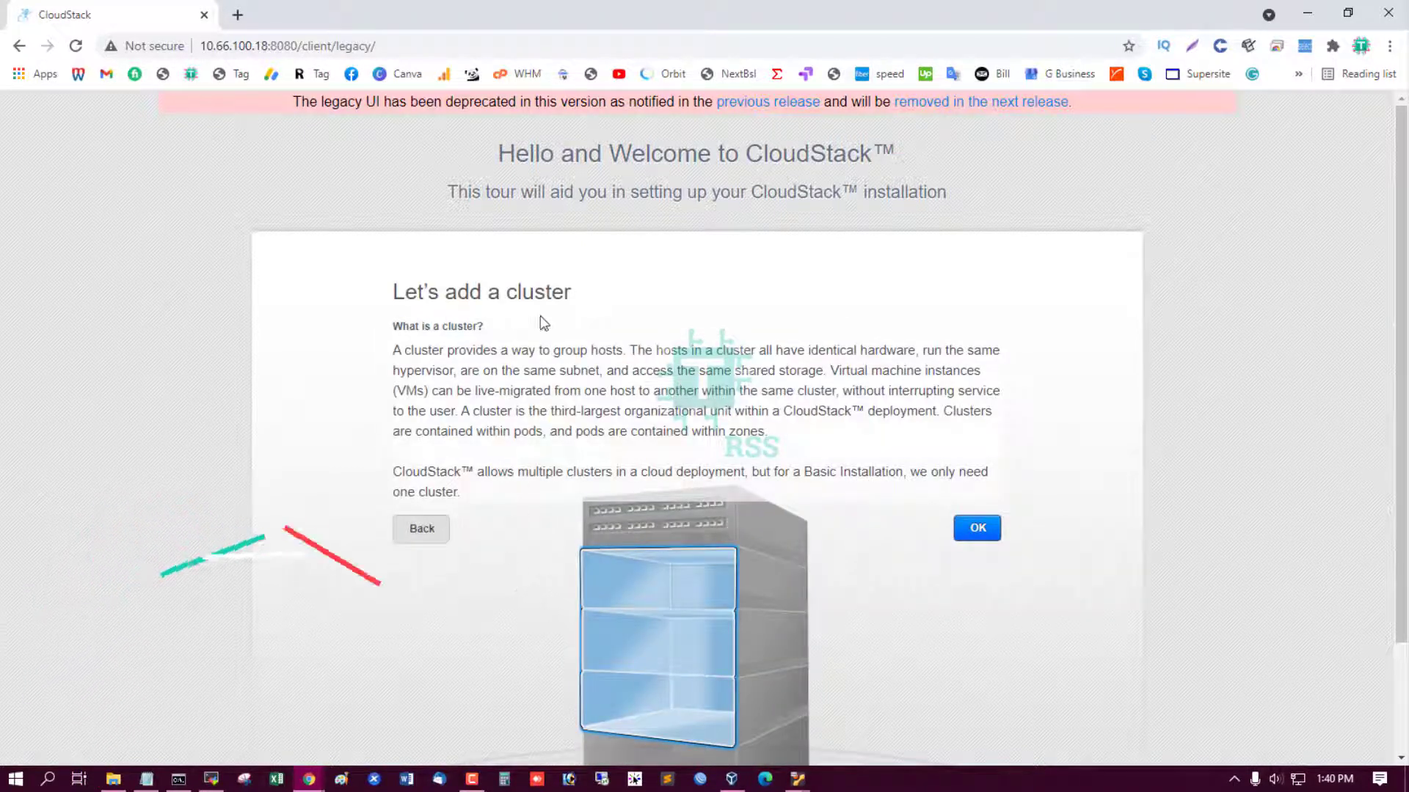
Add a KVM cluster named from the 'clo' autofill suggestion and continue.
{"action": "left_click", "coordinate": [973, 530]}
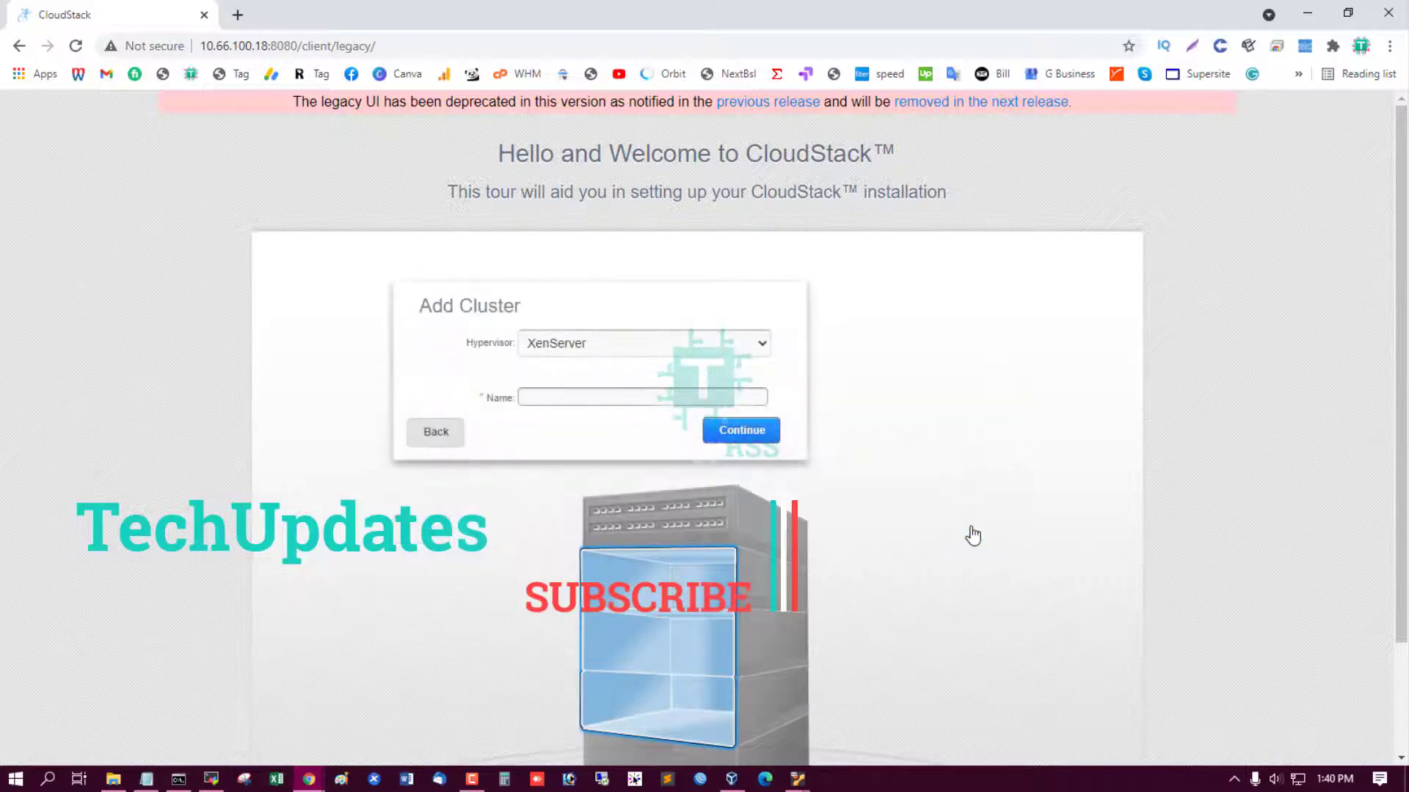
{"action": "left_click", "coordinate": [597, 342]}
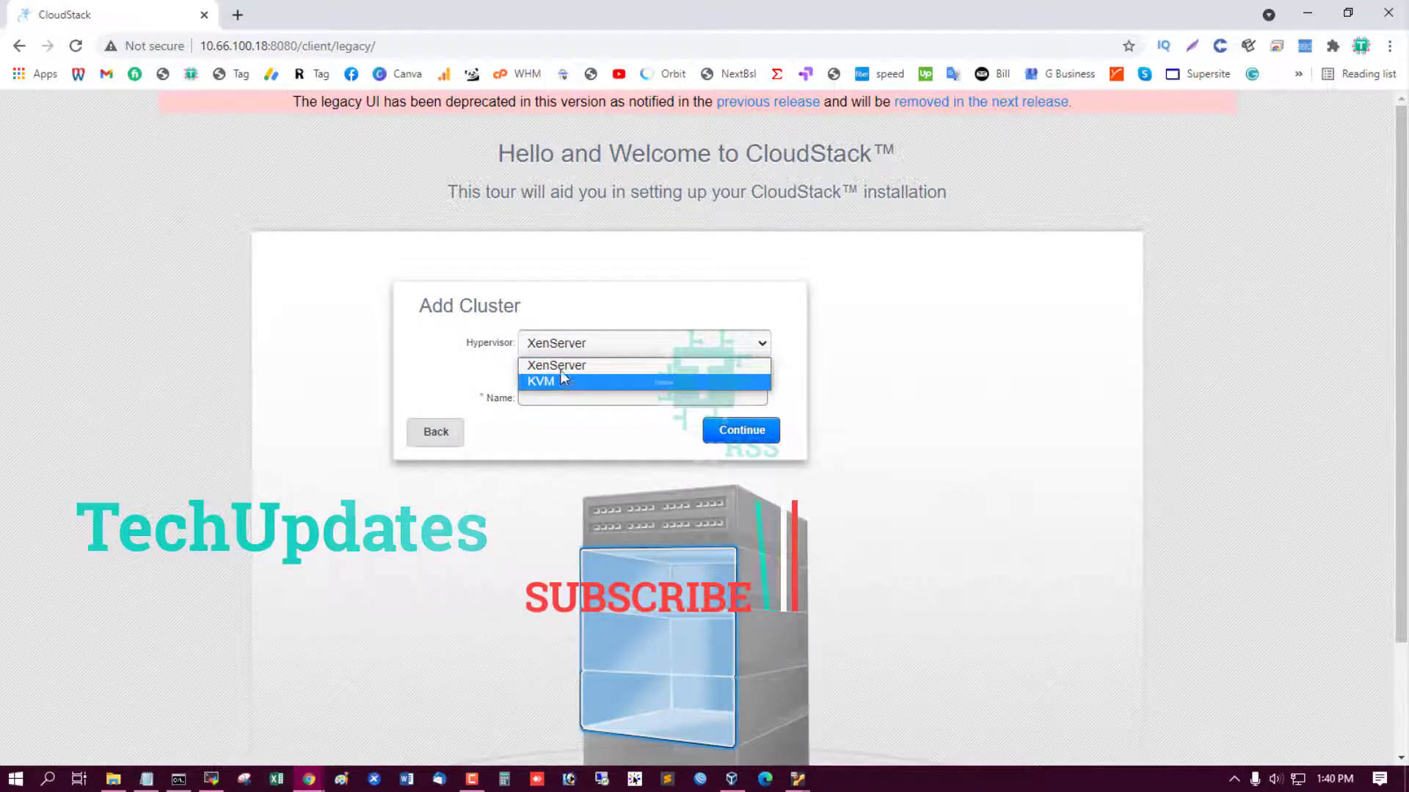
{"action": "left_click", "coordinate": [557, 379]}
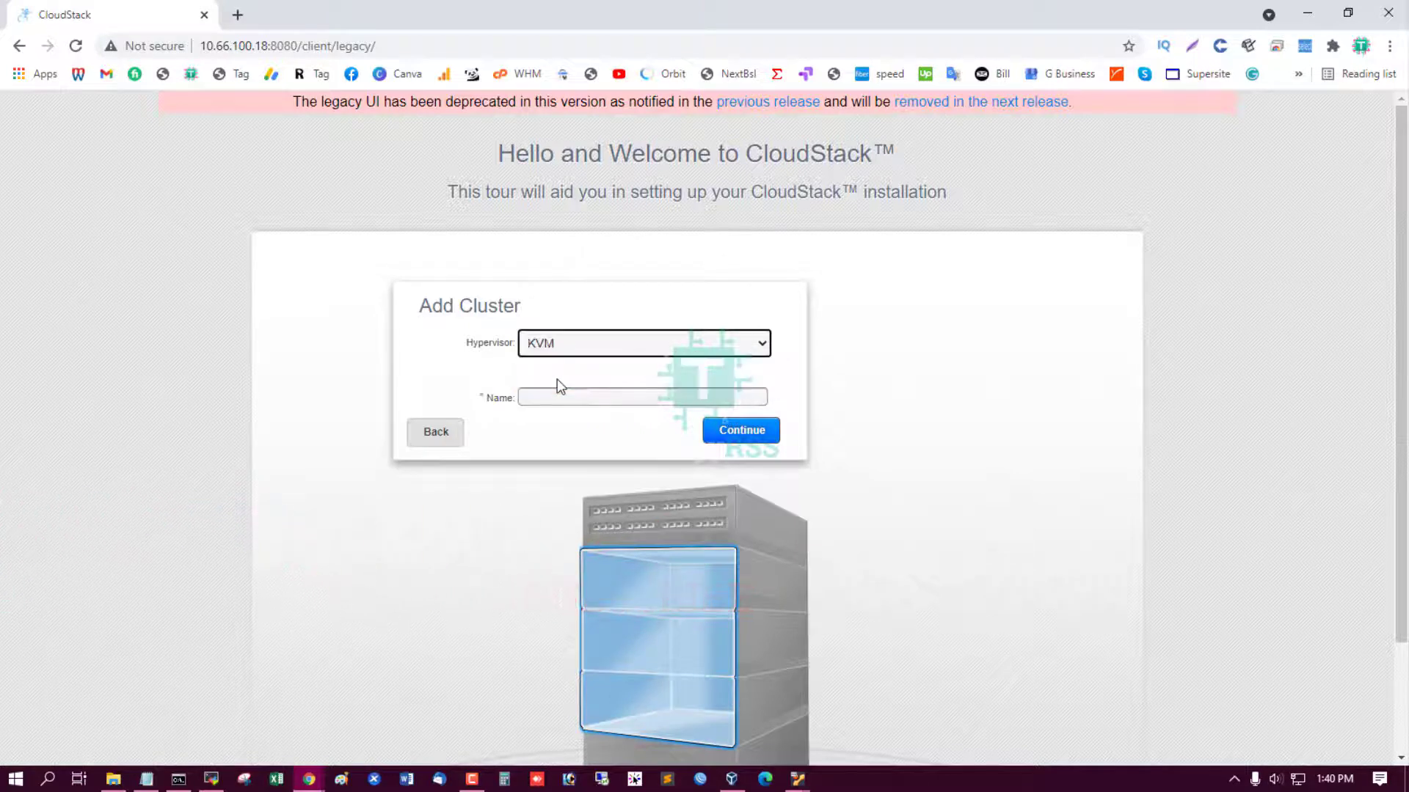
{"action": "left_click", "coordinate": [555, 399]}
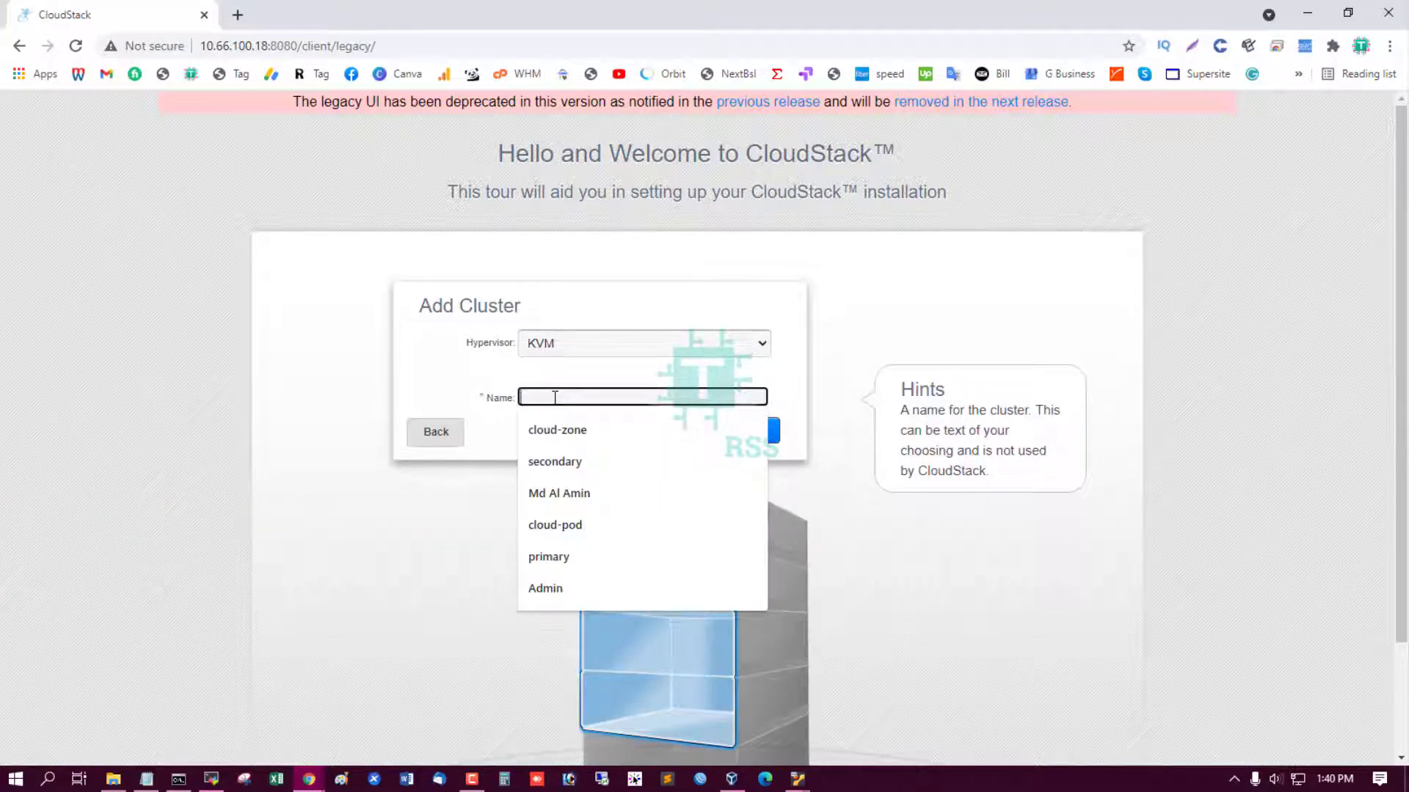
{"action": "type", "text": "cloud"}
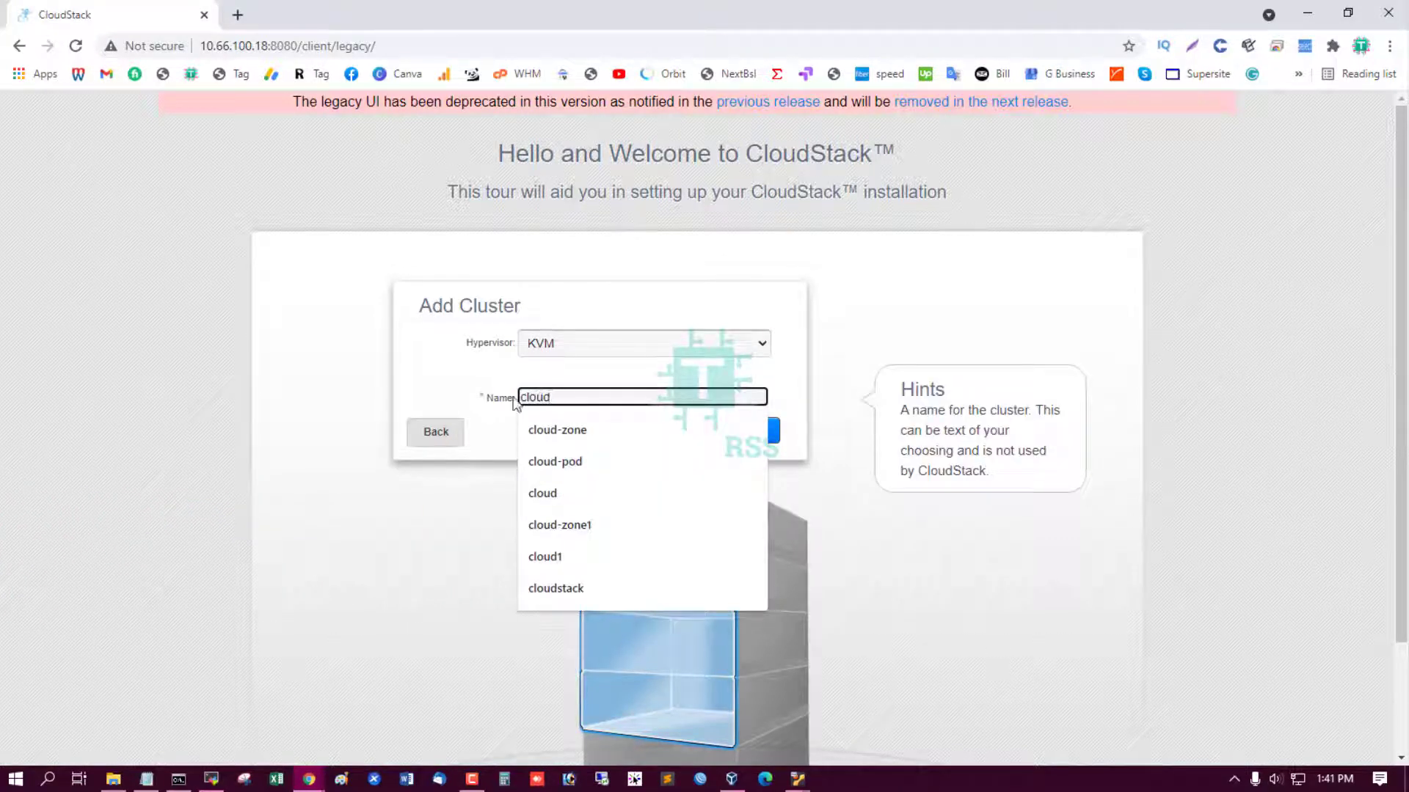
{"action": "left_click", "coordinate": [456, 349]}
{"action": "left_click", "coordinate": [763, 441]}
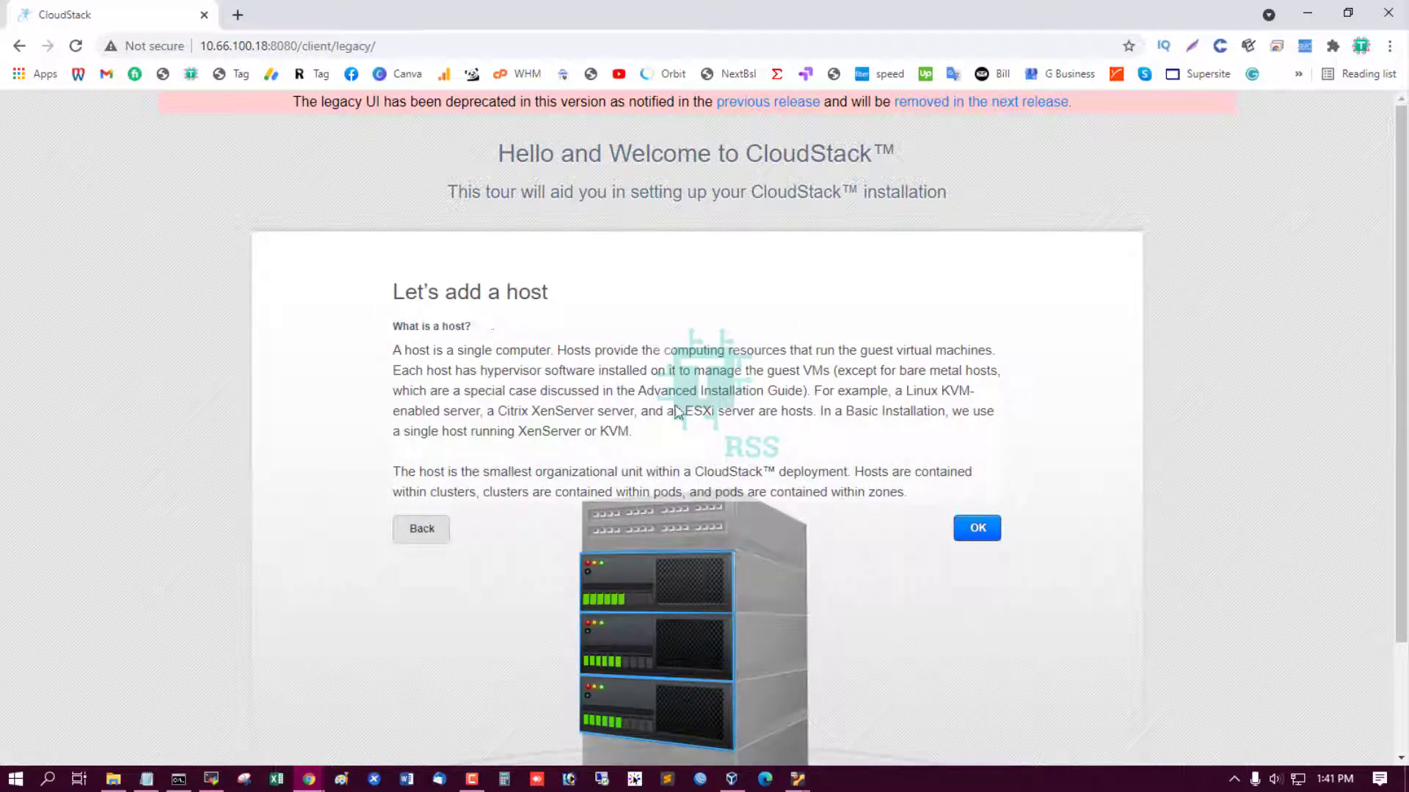
Copy the KVM host address 10.66.100.50 from the setup notes for the Add Host form.
{"action": "left_click", "coordinate": [983, 531]}
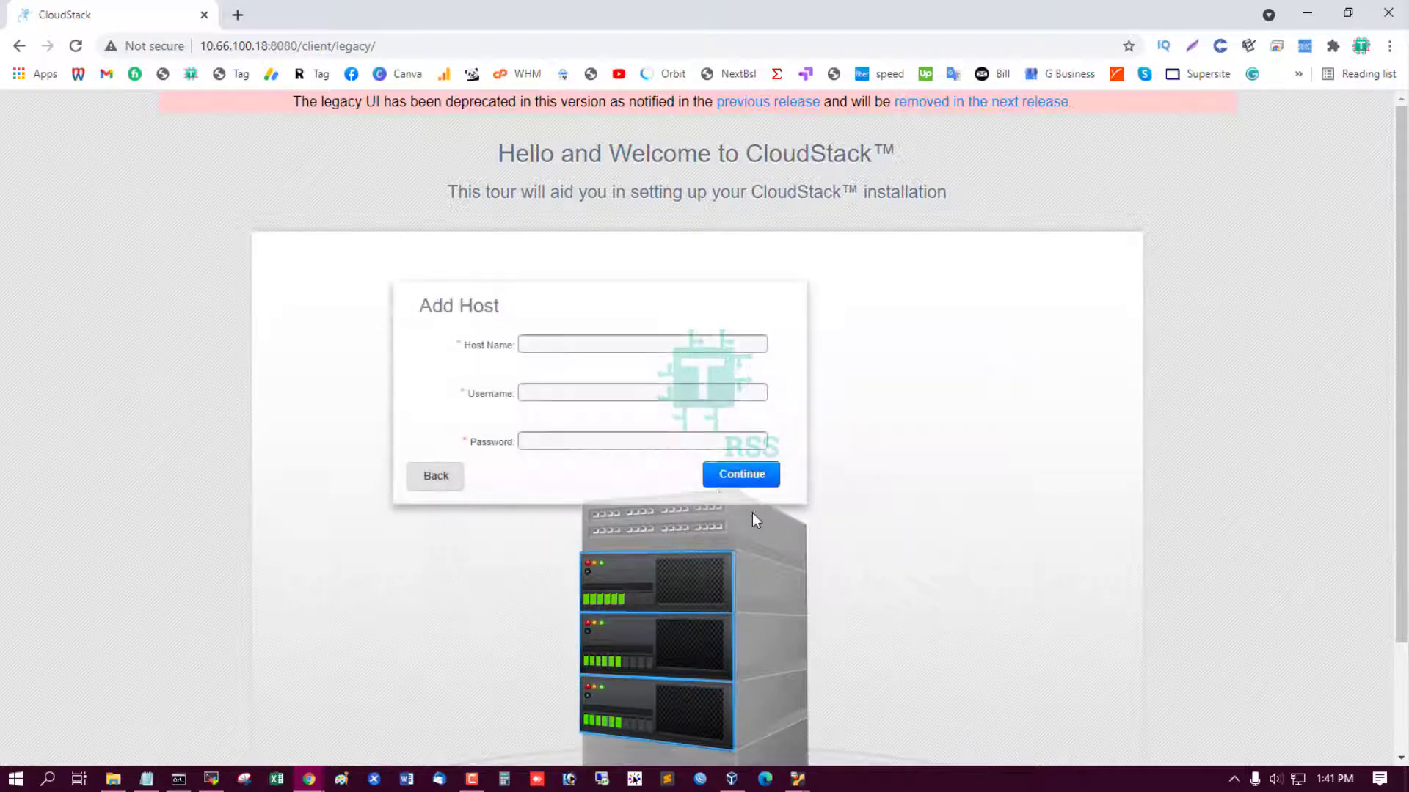
{"action": "left_click", "coordinate": [584, 345]}
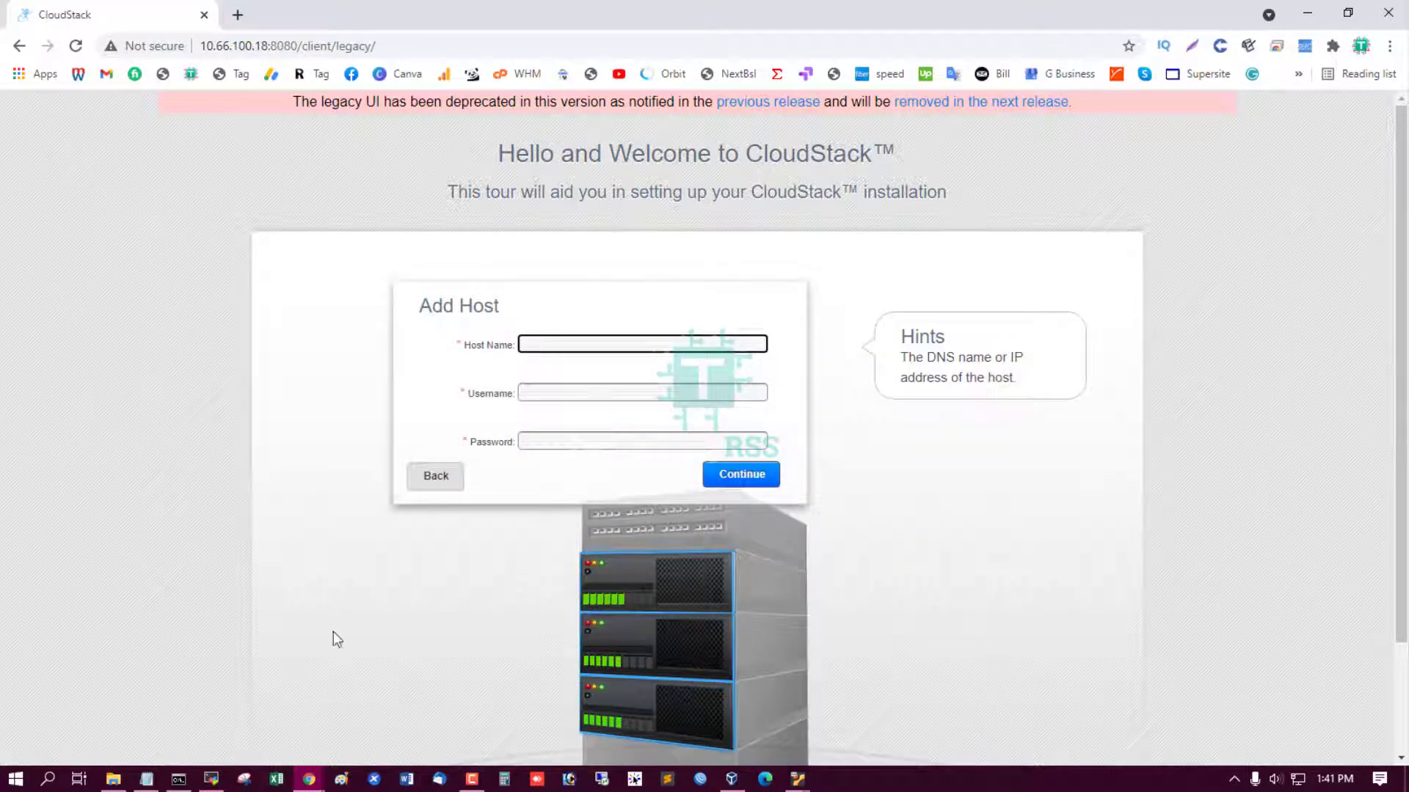
{"action": "left_click", "coordinate": [147, 779]}
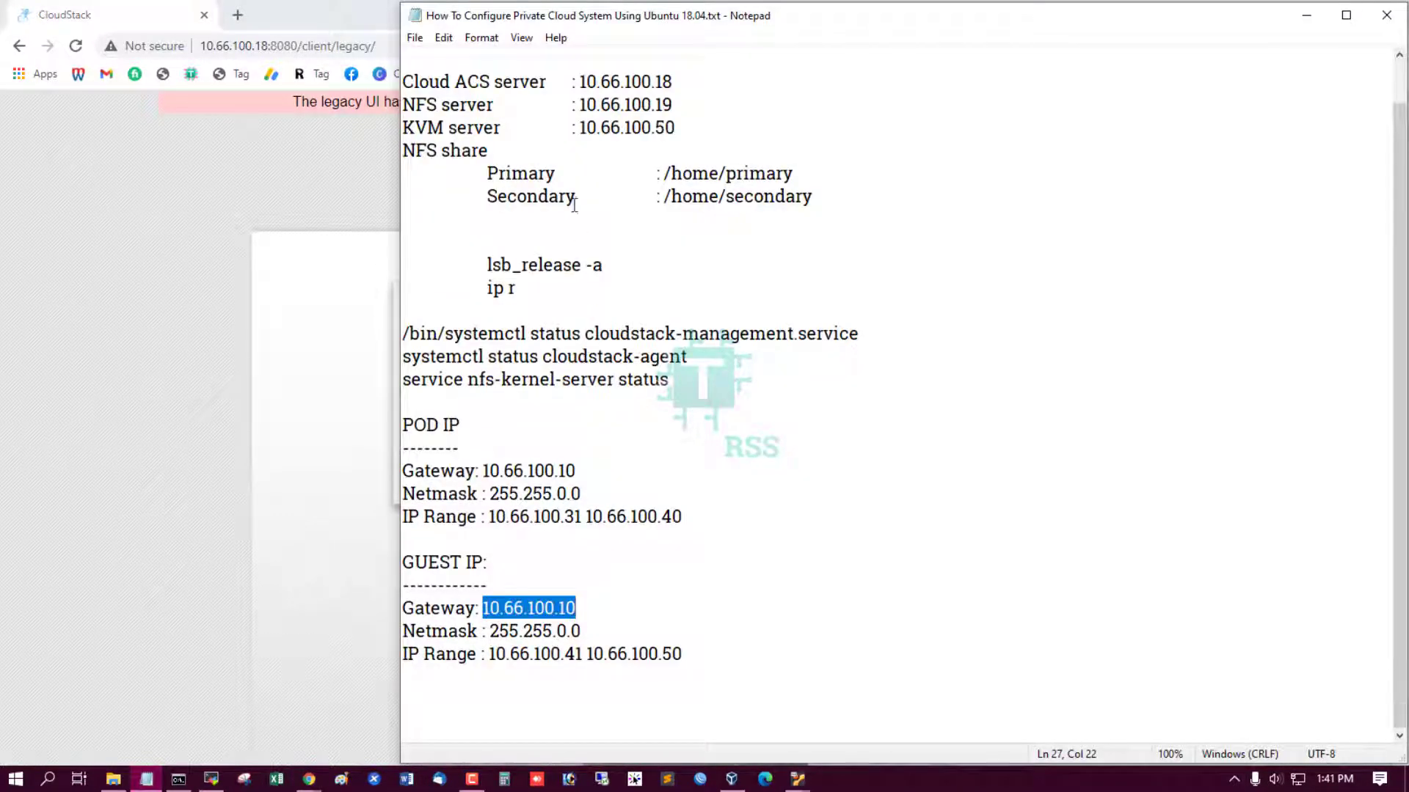
{"action": "scroll", "coordinate": [574, 203], "scroll_direction": "up", "scroll_amount": 1}
{"action": "left_click_drag", "start_coordinate": [579, 174], "coordinate": [705, 171]}
{"action": "key", "text": "ctrl+c"}
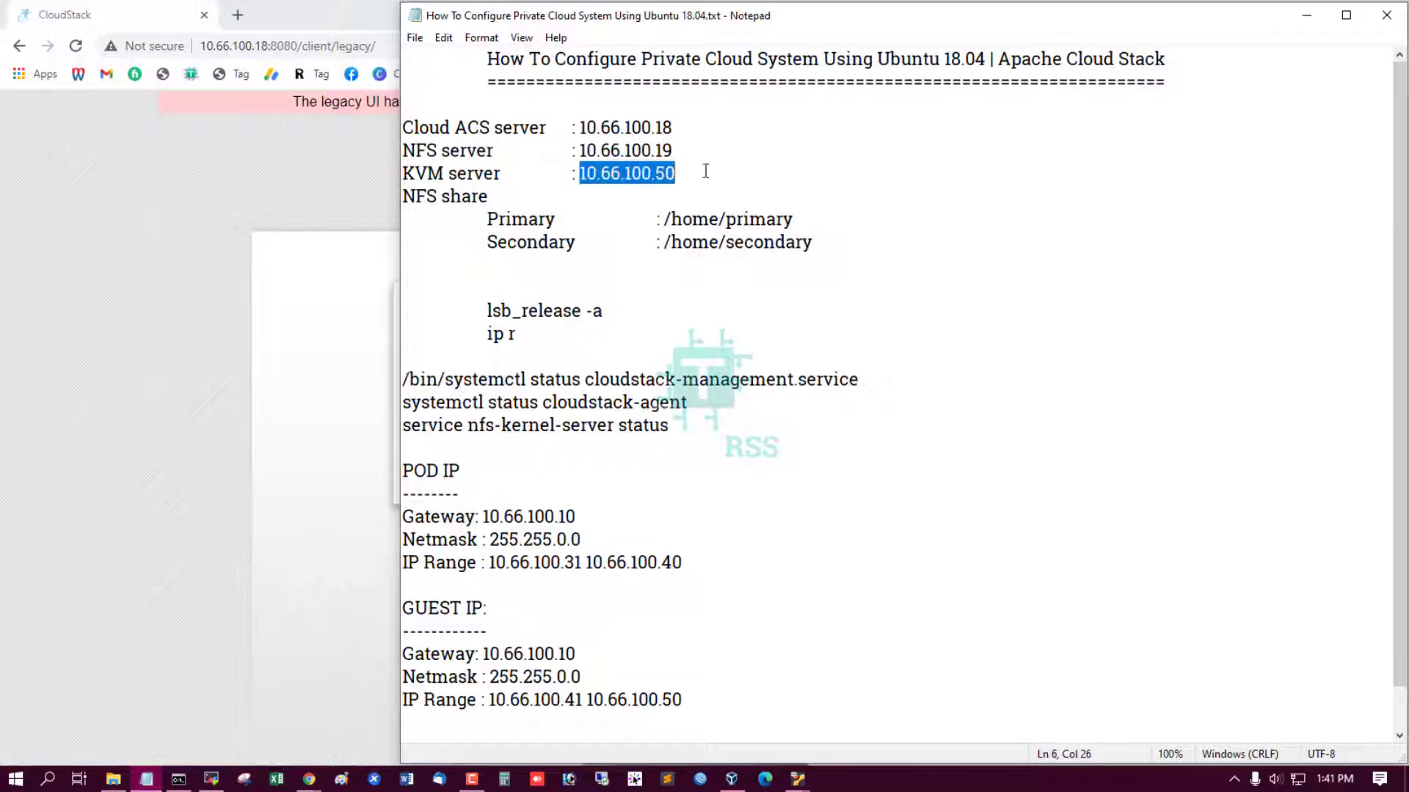
{"action": "left_click", "coordinate": [321, 402]}
Add host 10.66.100.50 with username root and its password, then continue.
{"action": "left_click", "coordinate": [580, 342]}
{"action": "key", "text": "ctrl+v"}
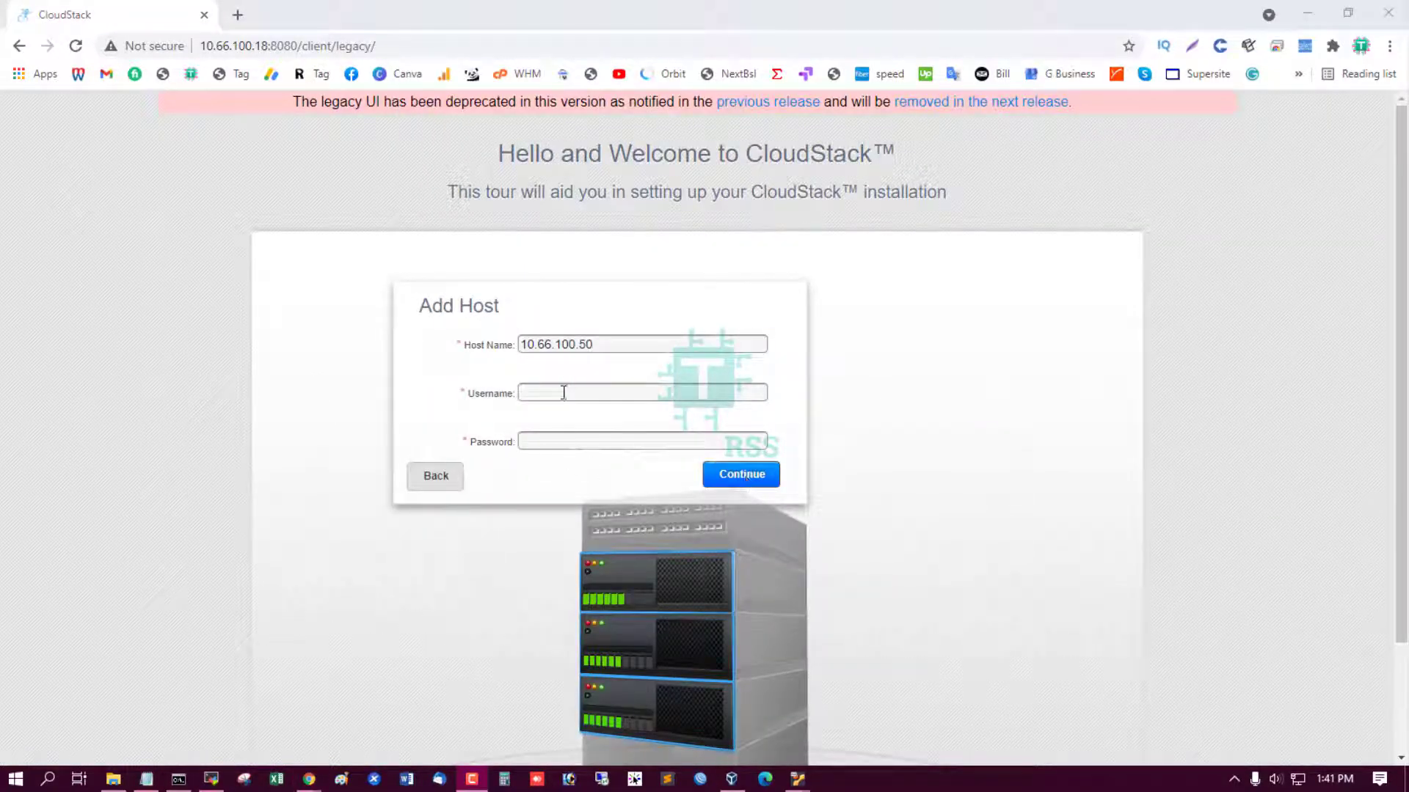
{"action": "left_click", "coordinate": [564, 392]}
{"action": "type", "text": "root"}
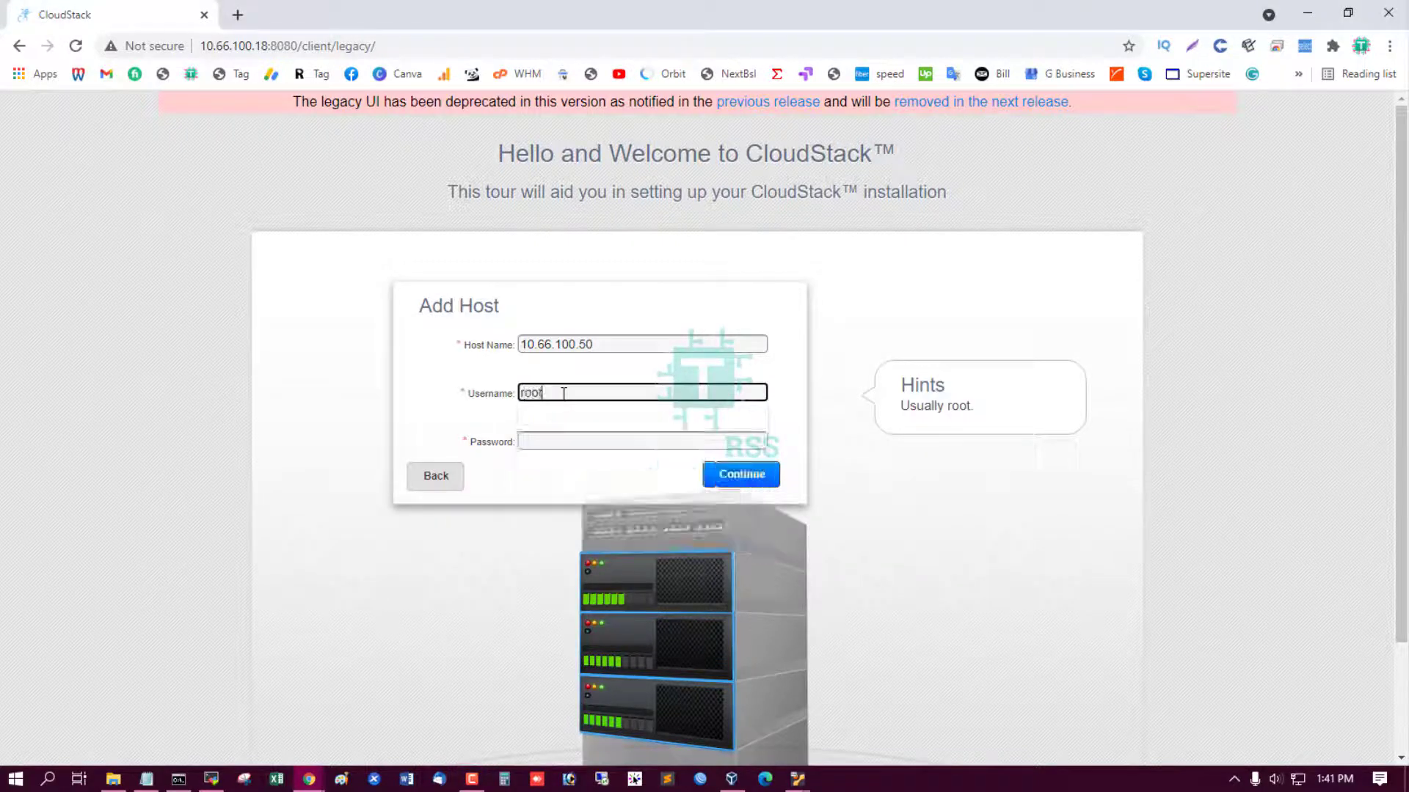
{"action": "key", "text": "Tab"}
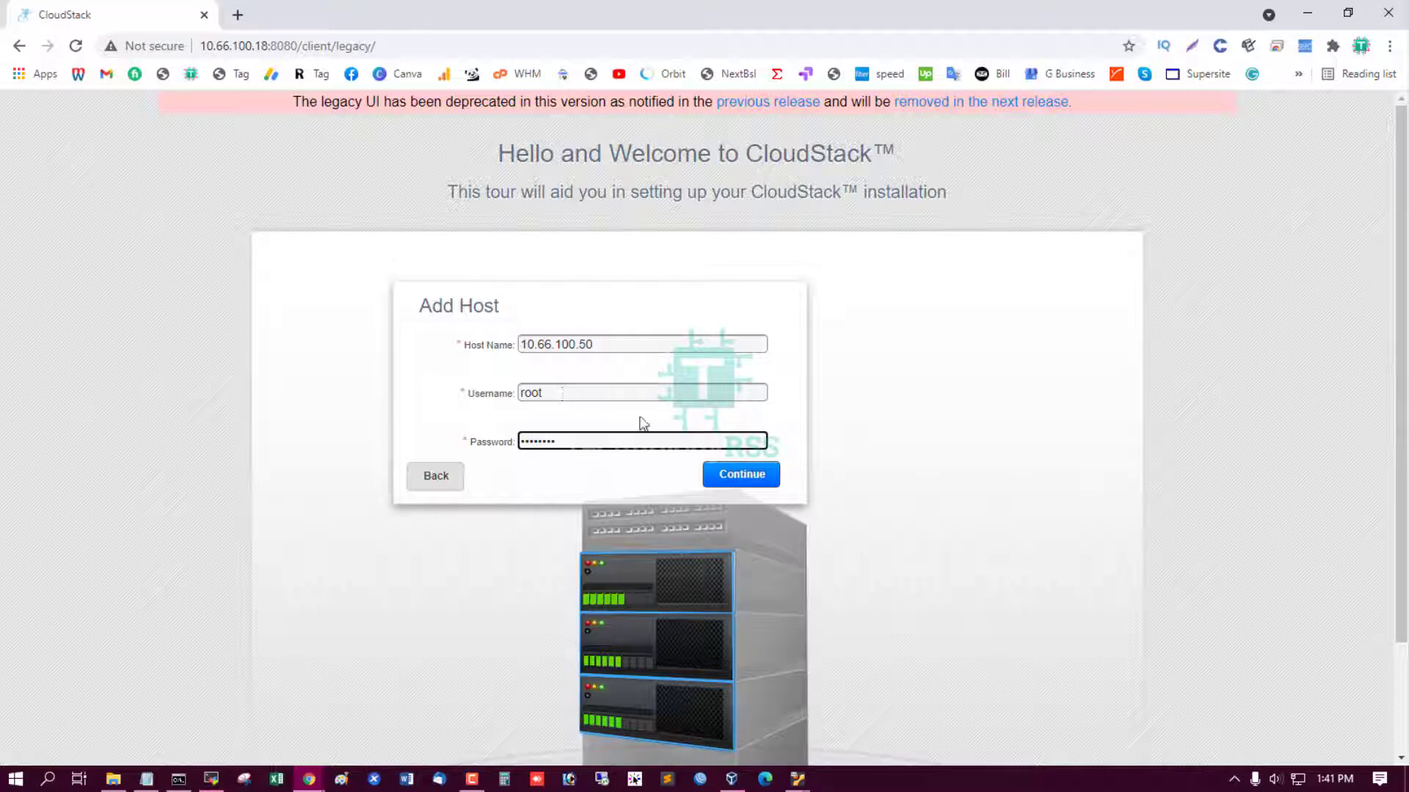
{"action": "left_click", "coordinate": [766, 479]}
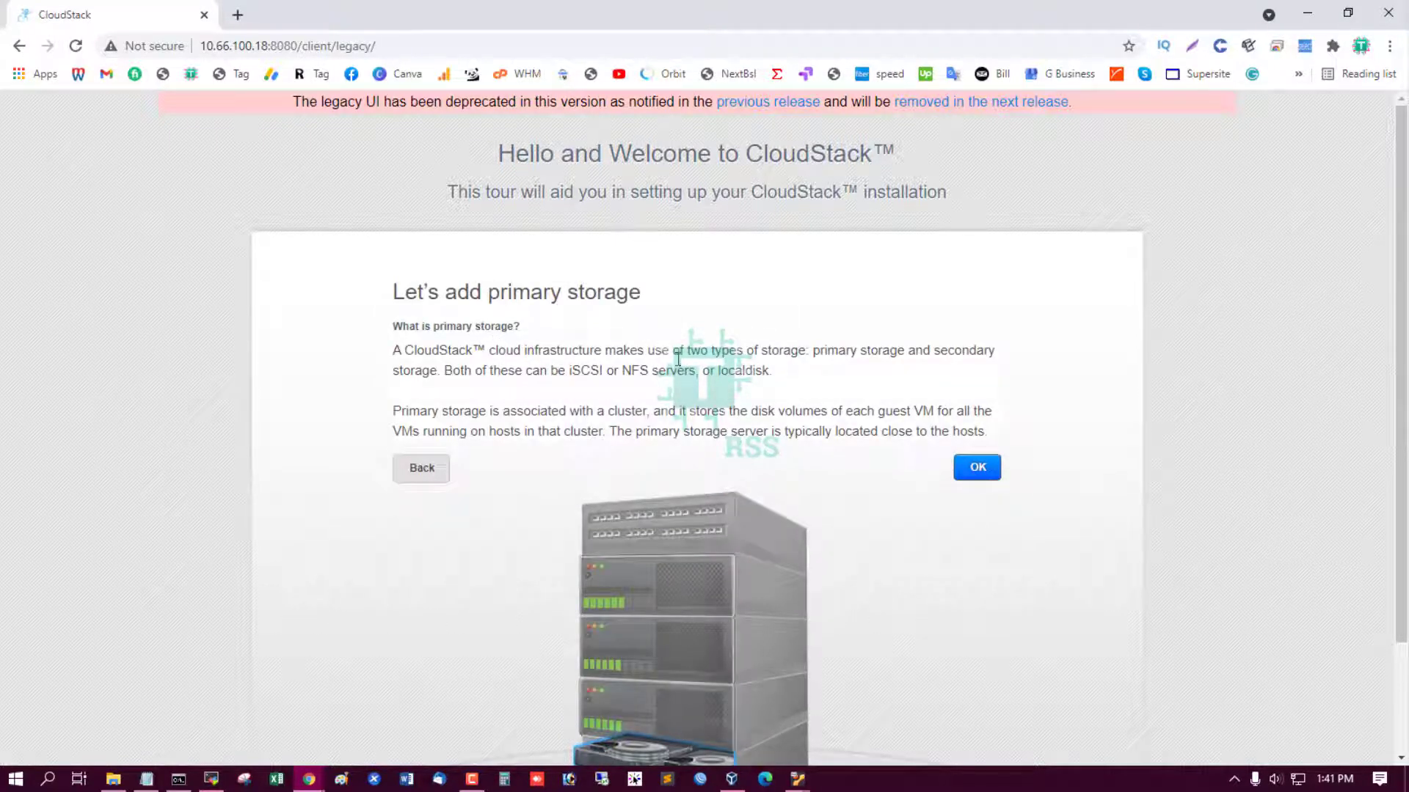
Name the primary storage 'primary' with NFS protocol and server 10.66.100.19.
{"action": "left_click", "coordinate": [964, 473]}
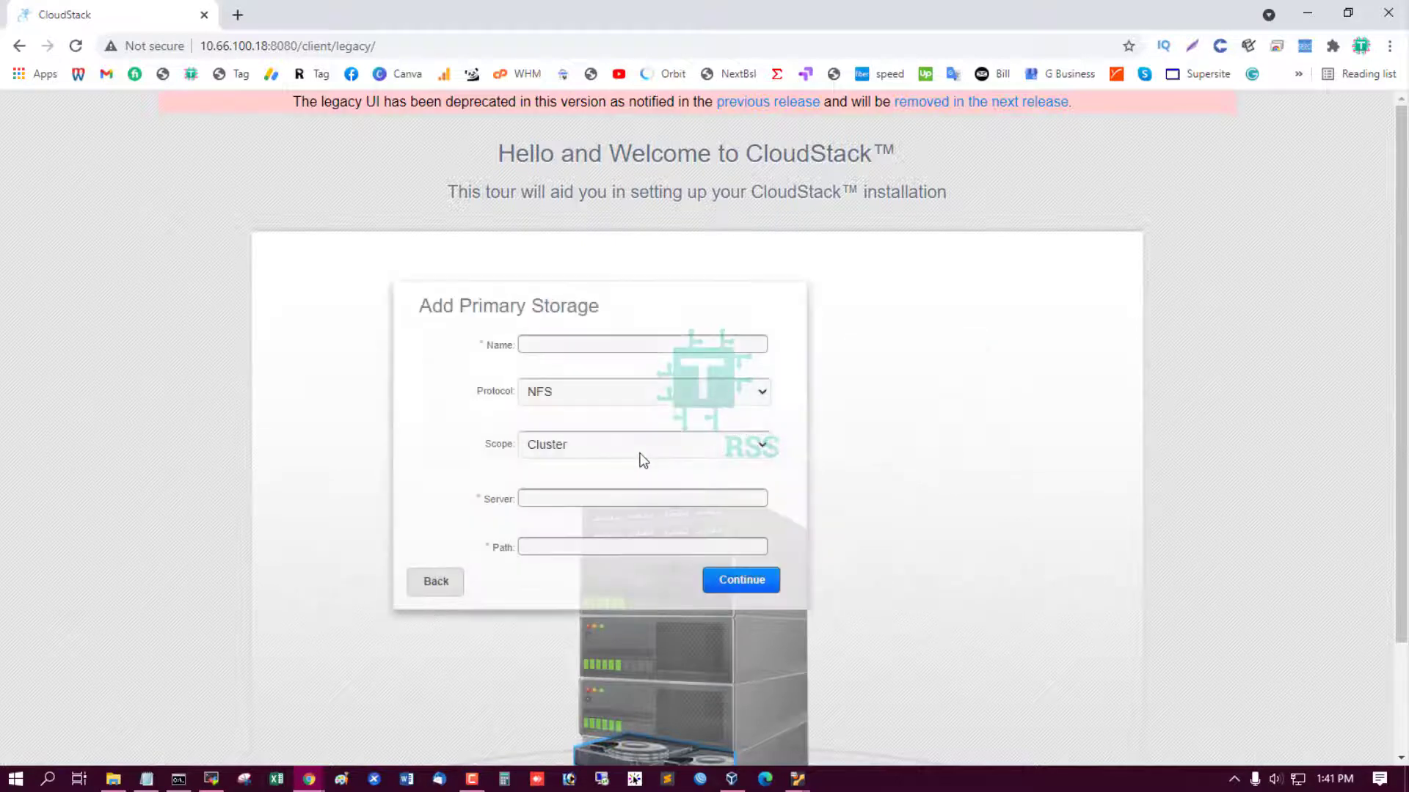
{"action": "left_click", "coordinate": [588, 343]}
{"action": "type", "text": "primary"}
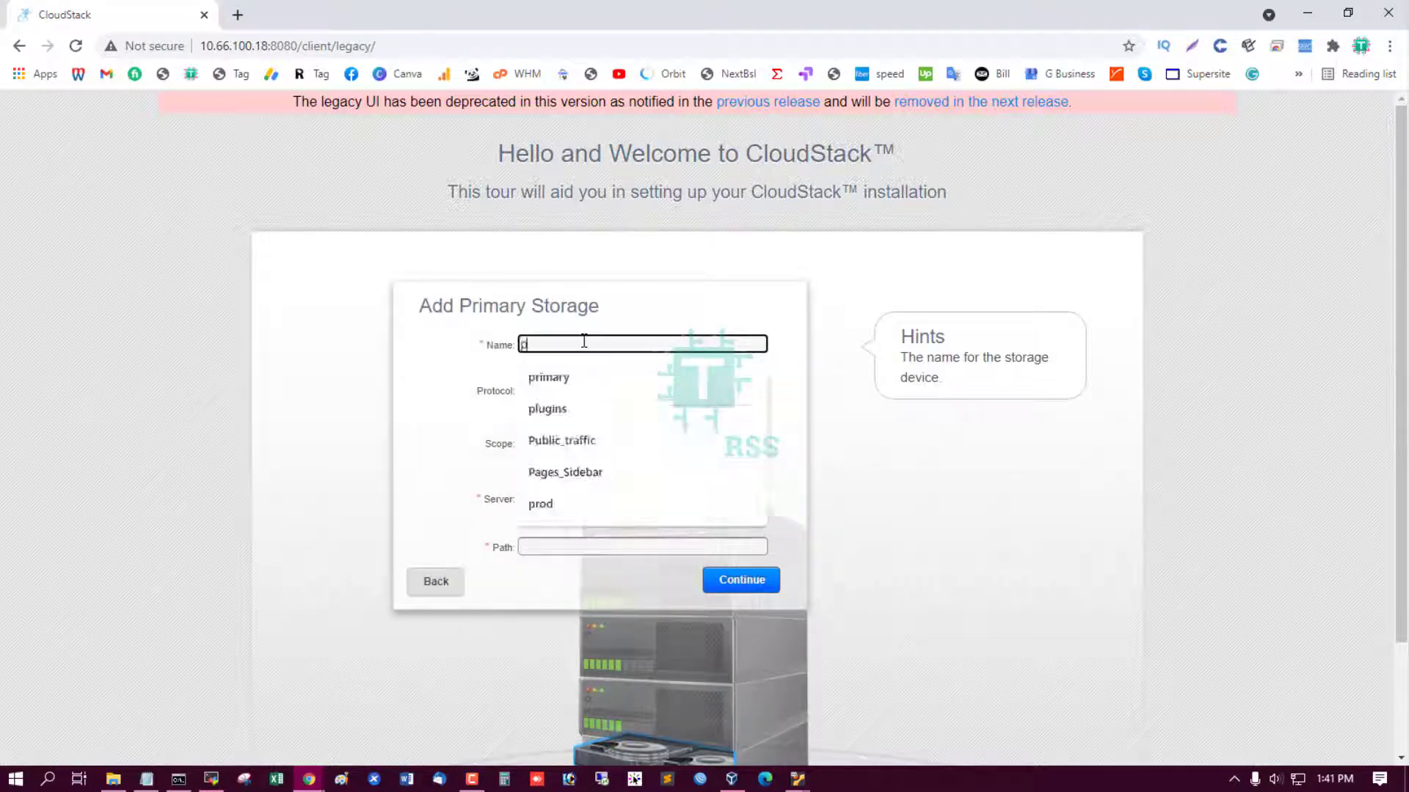
{"action": "left_click", "coordinate": [579, 389]}
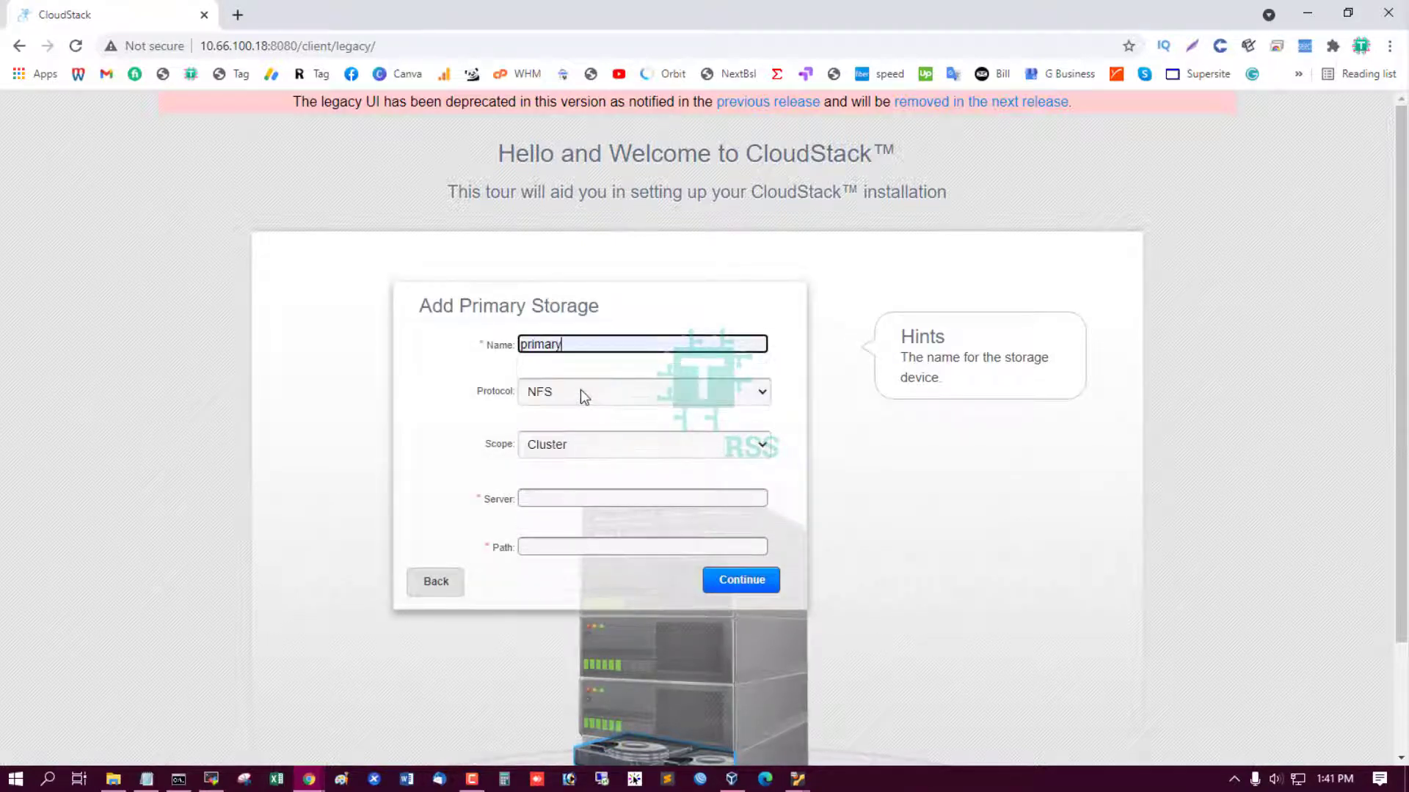
{"action": "left_click", "coordinate": [580, 391]}
{"action": "left_click", "coordinate": [580, 390]}
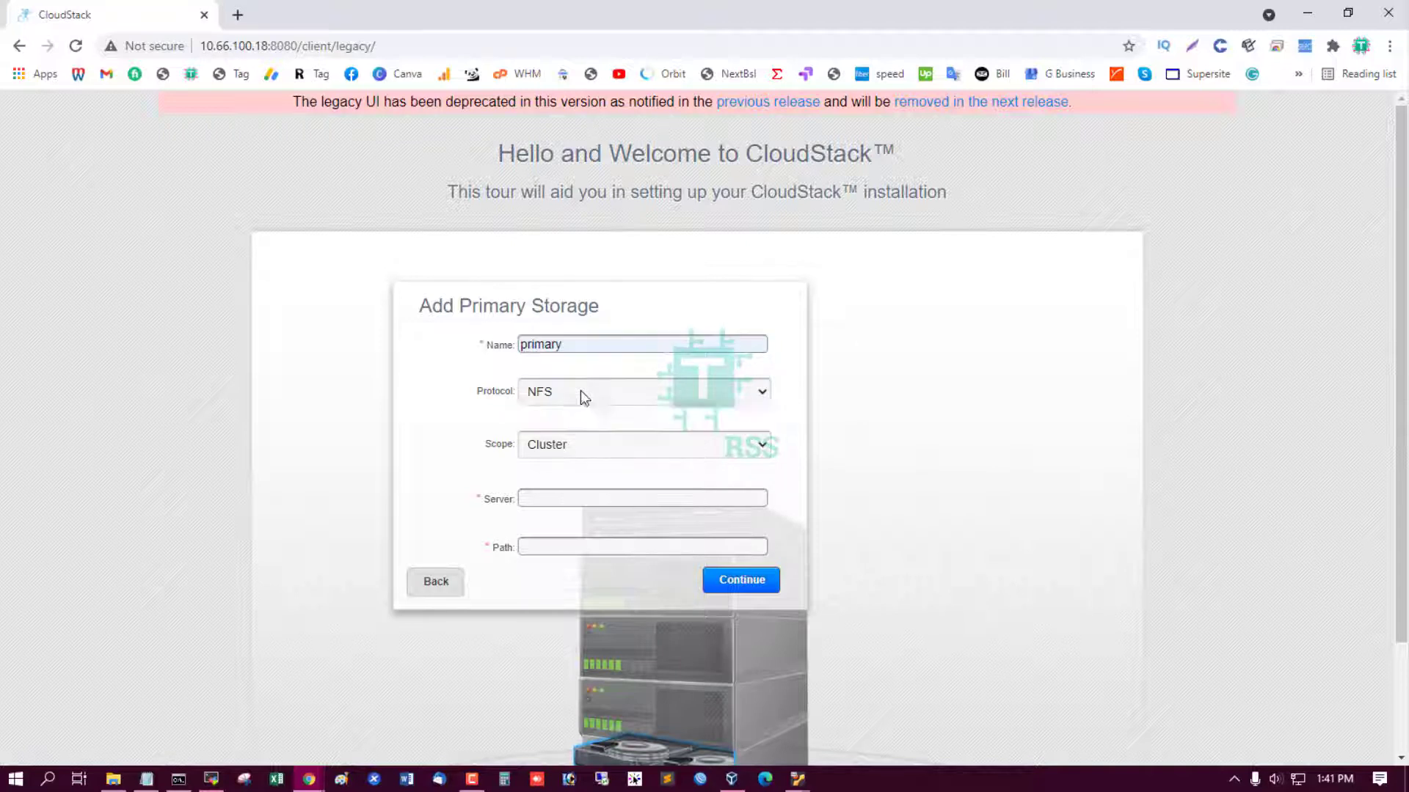
{"action": "left_click", "coordinate": [561, 500]}
{"action": "left_click", "coordinate": [583, 596]}
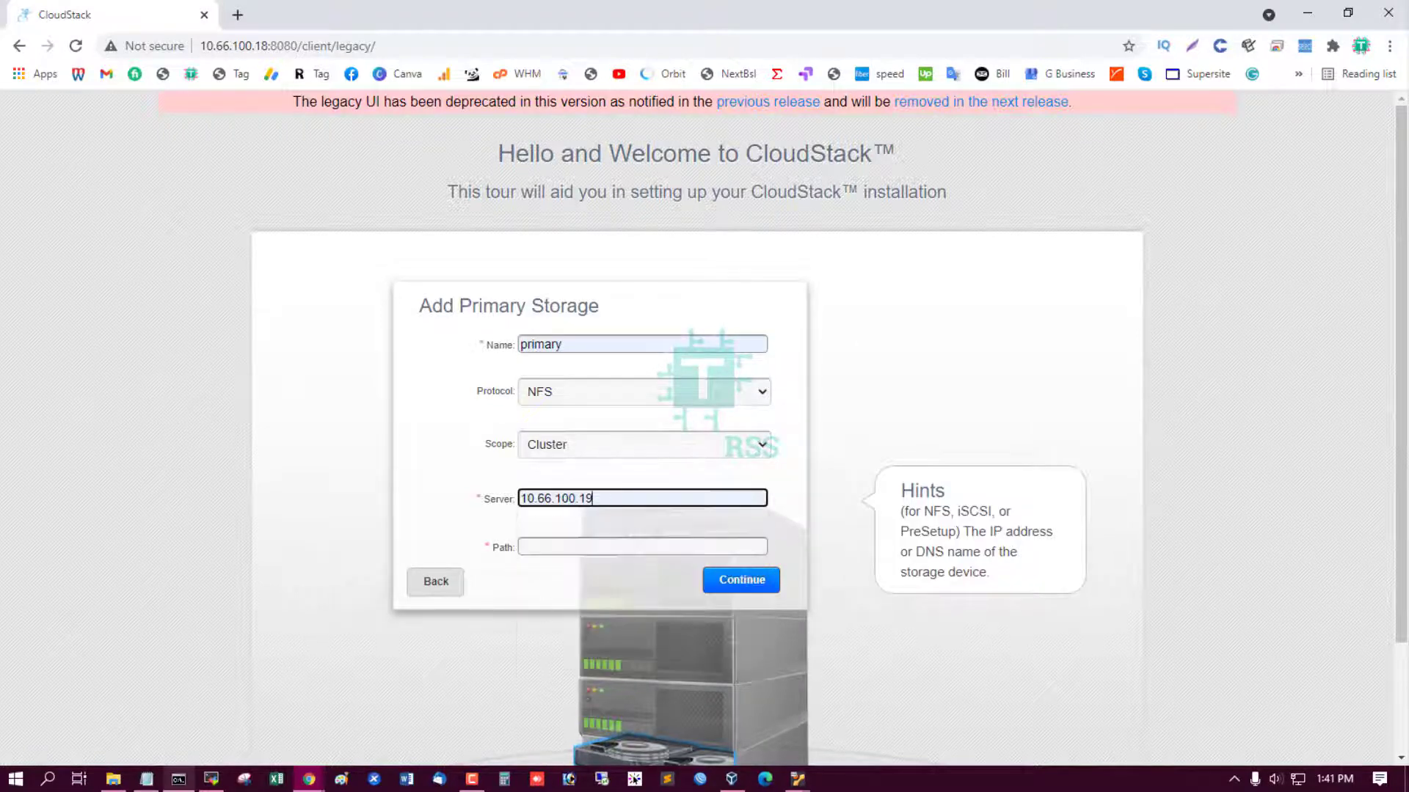
Fill in the path /home/primary from the setup notes and submit the primary storage.
{"action": "left_click", "coordinate": [147, 779]}
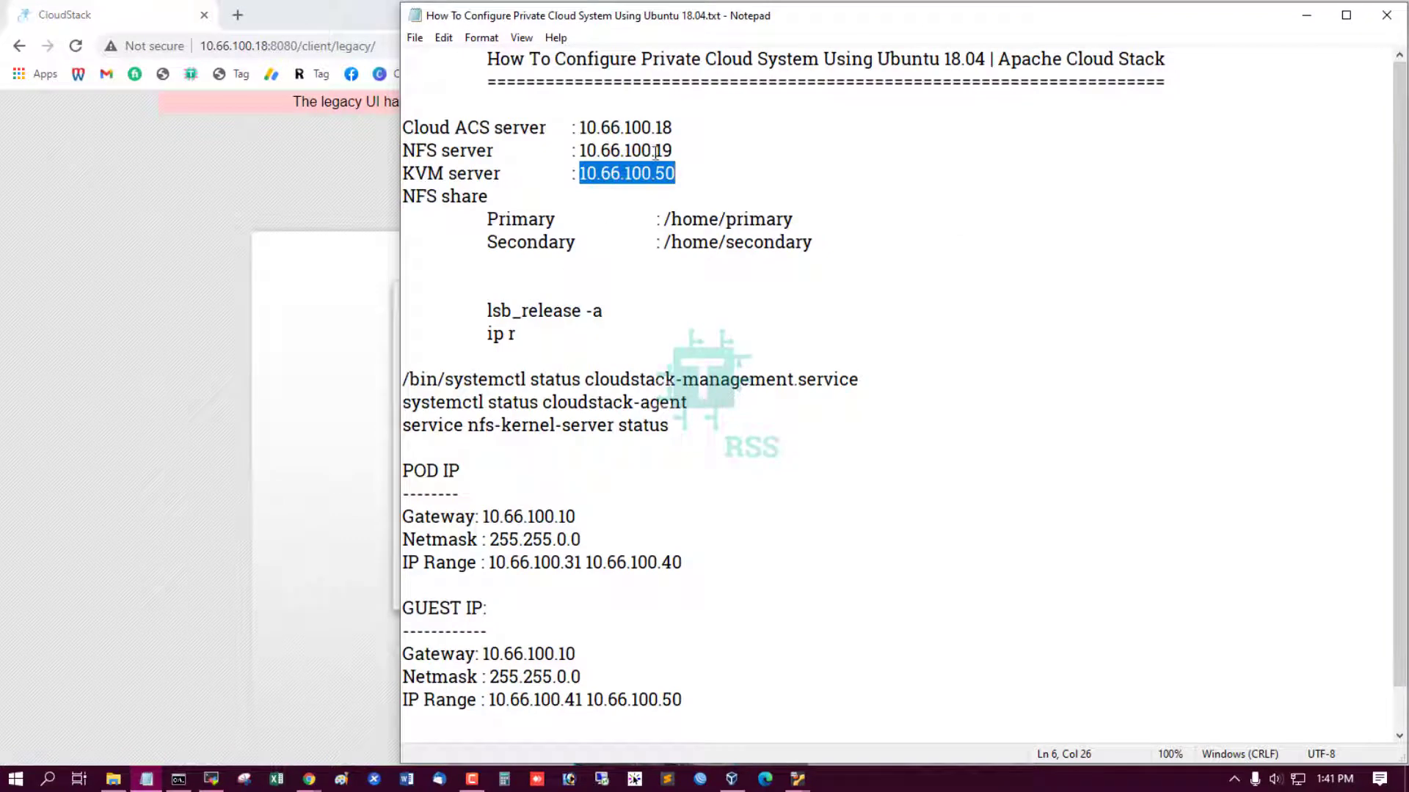
{"action": "left_click_drag", "start_coordinate": [631, 149], "coordinate": [672, 150]}
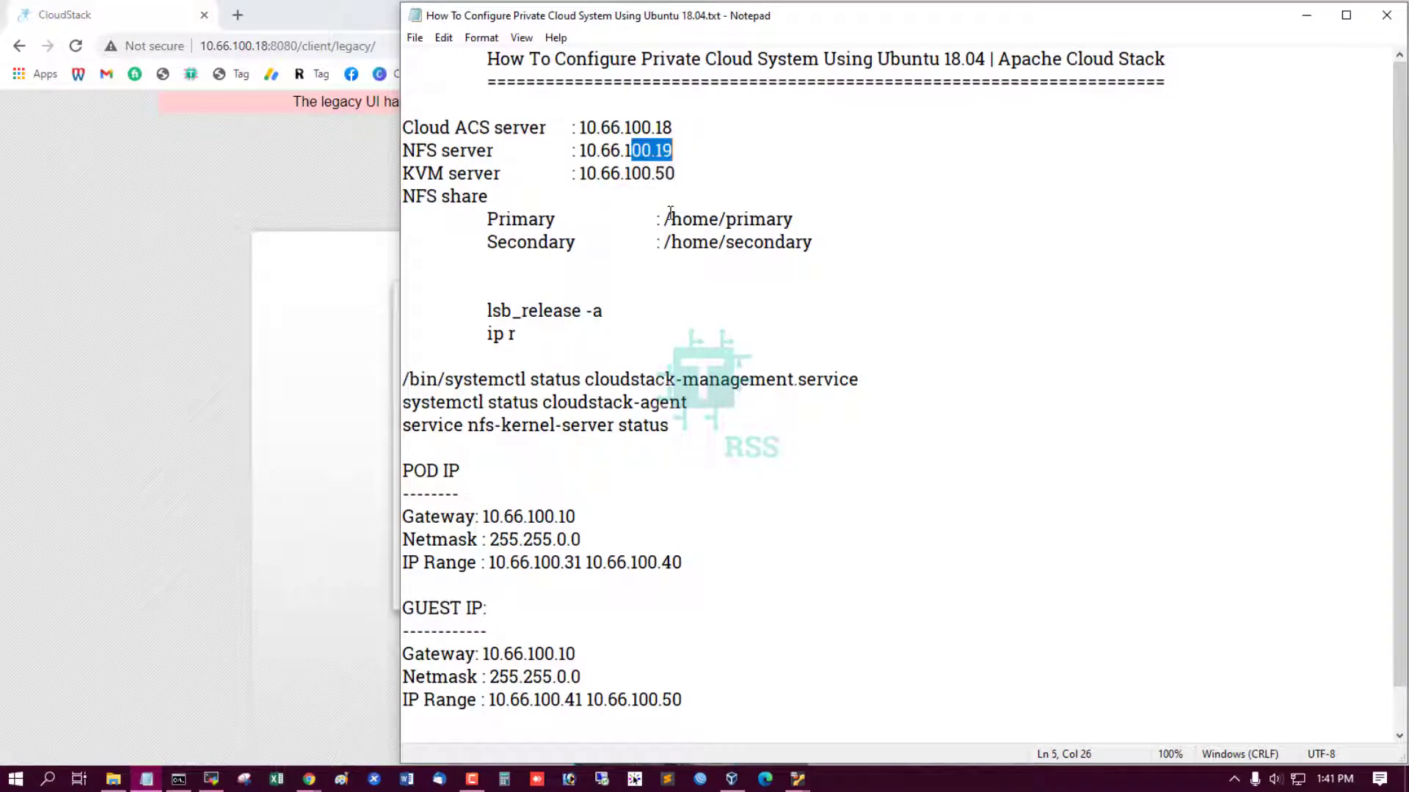
{"action": "left_click_drag", "start_coordinate": [671, 219], "coordinate": [804, 217]}
{"action": "key", "text": "ctrl+c"}
{"action": "left_click", "coordinate": [361, 328]}
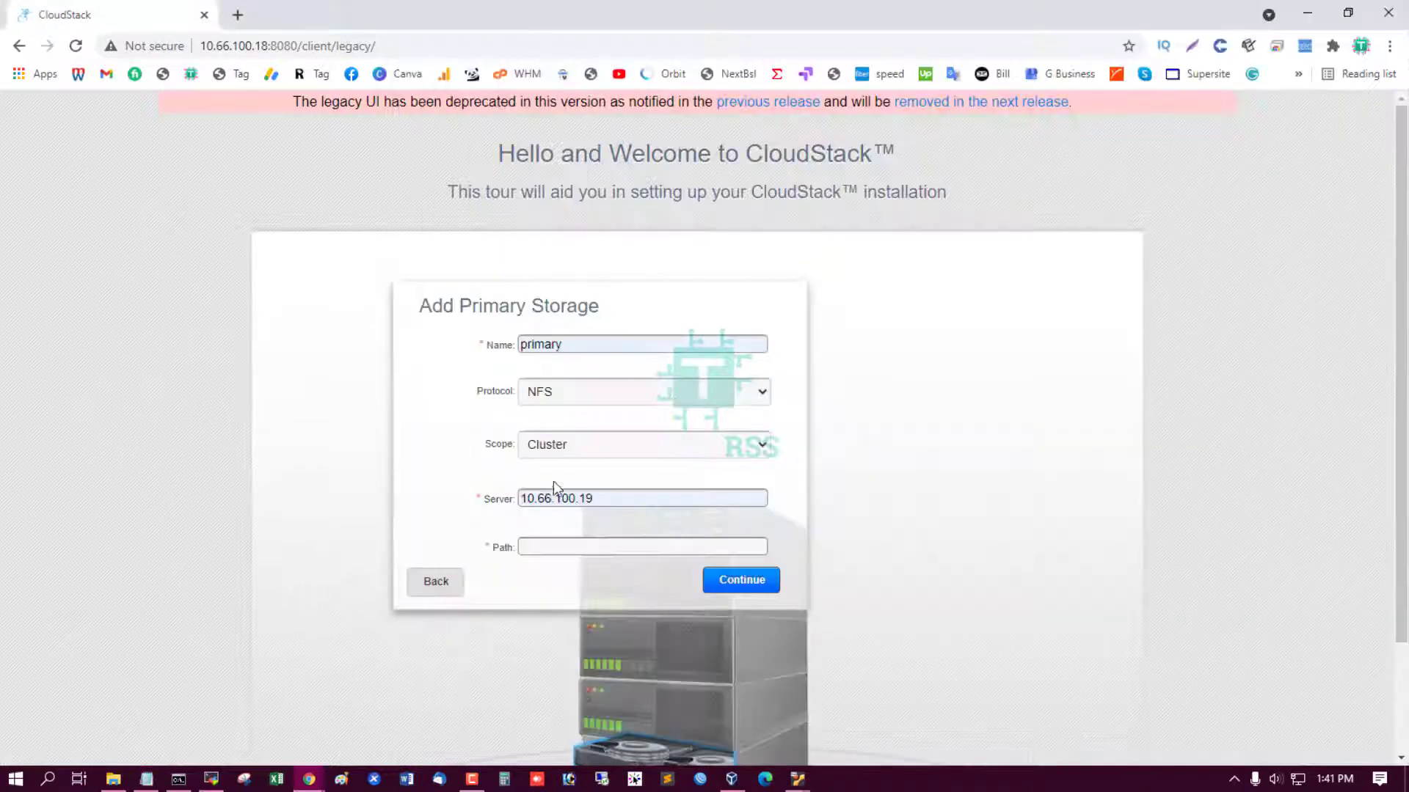
{"action": "left_click", "coordinate": [572, 542]}
{"action": "key", "text": "ctrl+v"}
{"action": "left_click", "coordinate": [545, 573]}
{"action": "left_click", "coordinate": [733, 581]}
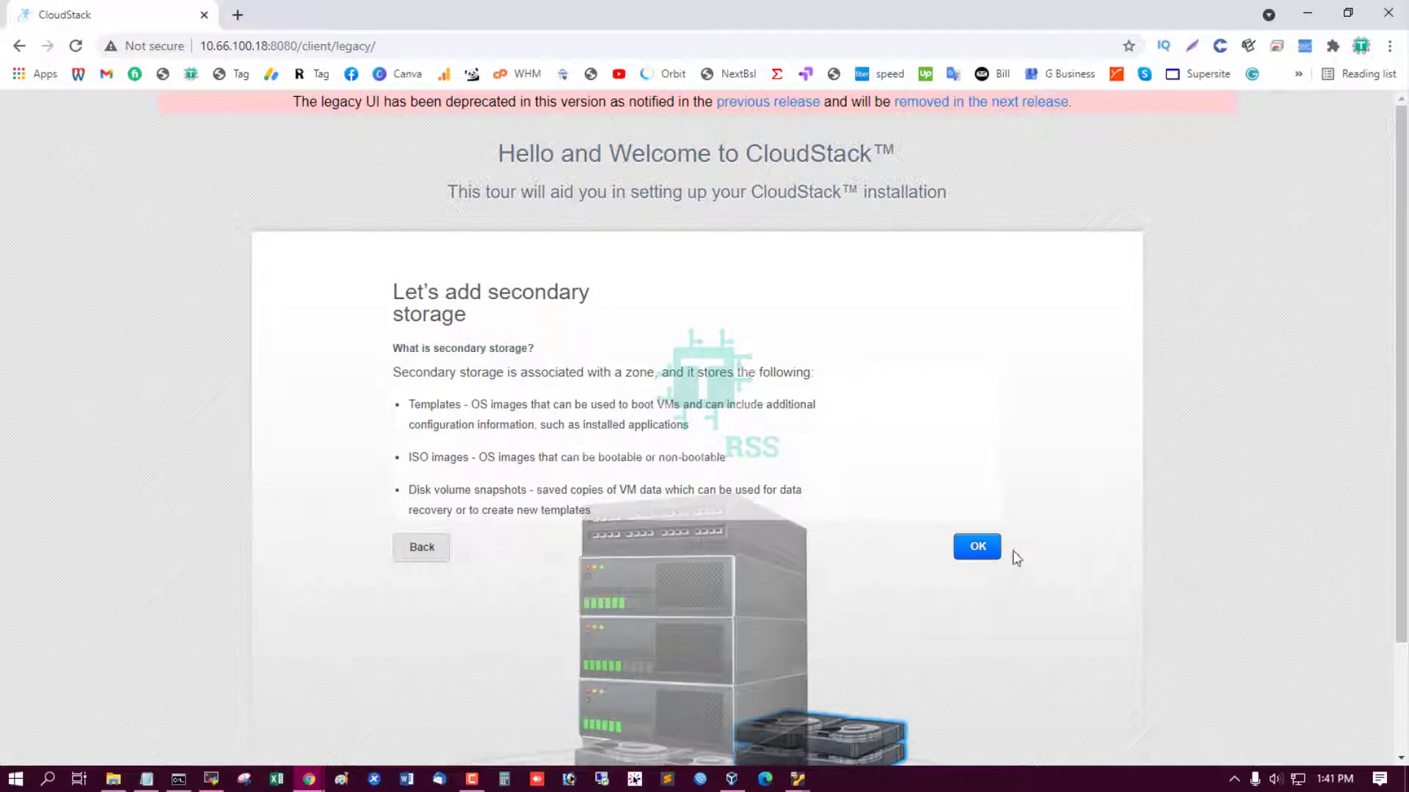
Add secondary storage with NFS server 10.66.100.19, provider NFS and path /home/secondary.
{"action": "left_click", "coordinate": [977, 547]}
{"action": "type", "text": "10.66.100.19"}
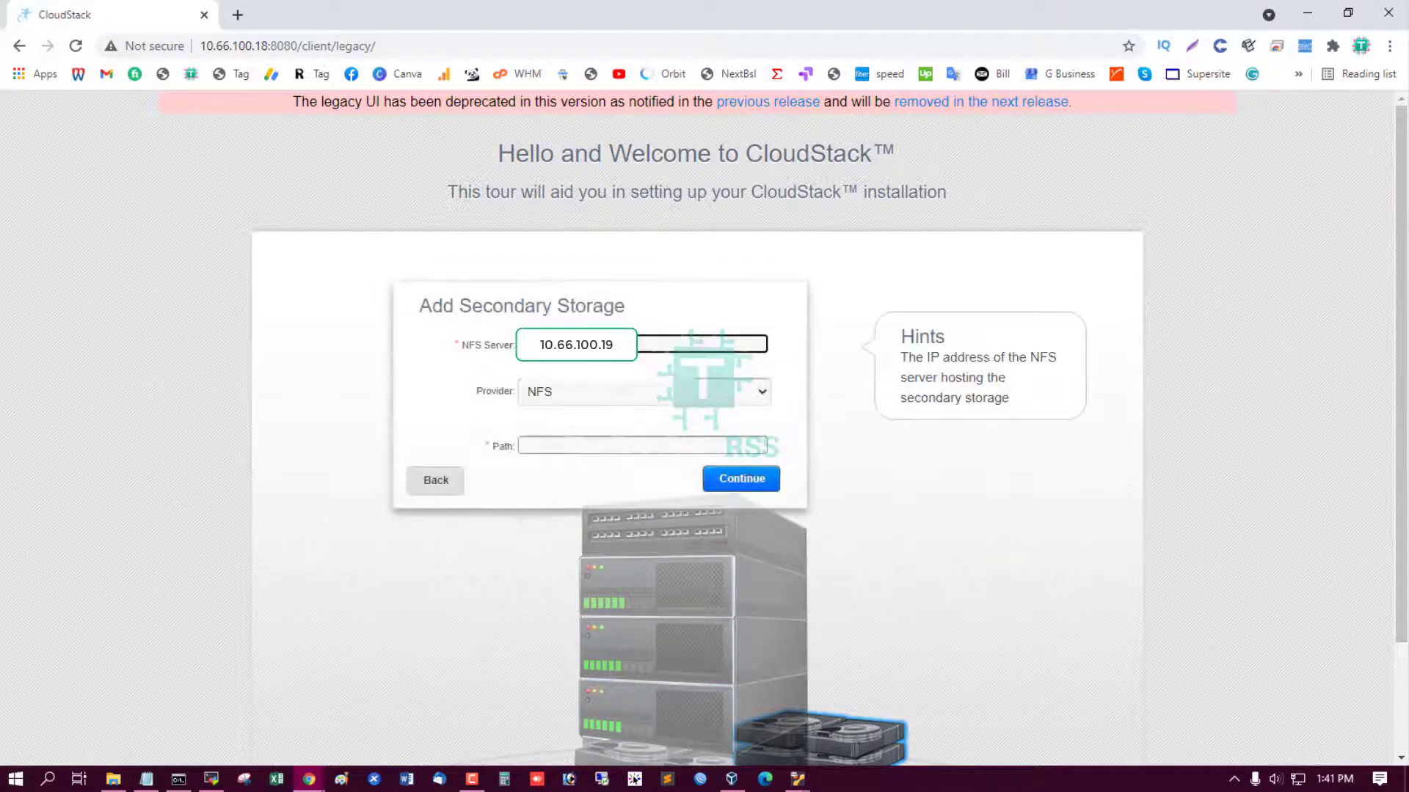
{"action": "left_click", "coordinate": [566, 393]}
{"action": "left_click", "coordinate": [558, 412]}
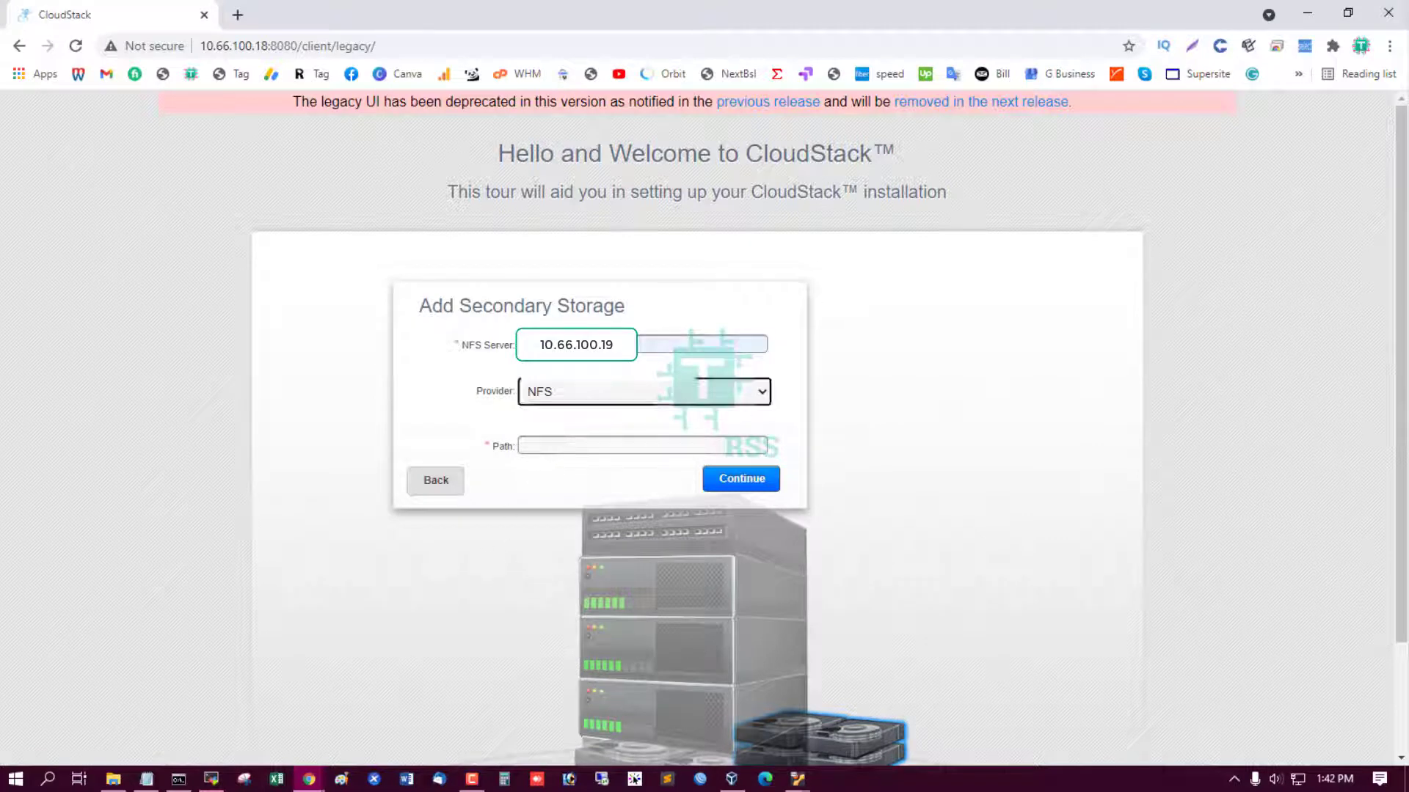
{"action": "key", "text": "alt+Tab"}
{"action": "left_click_drag", "start_coordinate": [664, 243], "coordinate": [834, 242]}
{"action": "key", "text": "ctrl+c"}
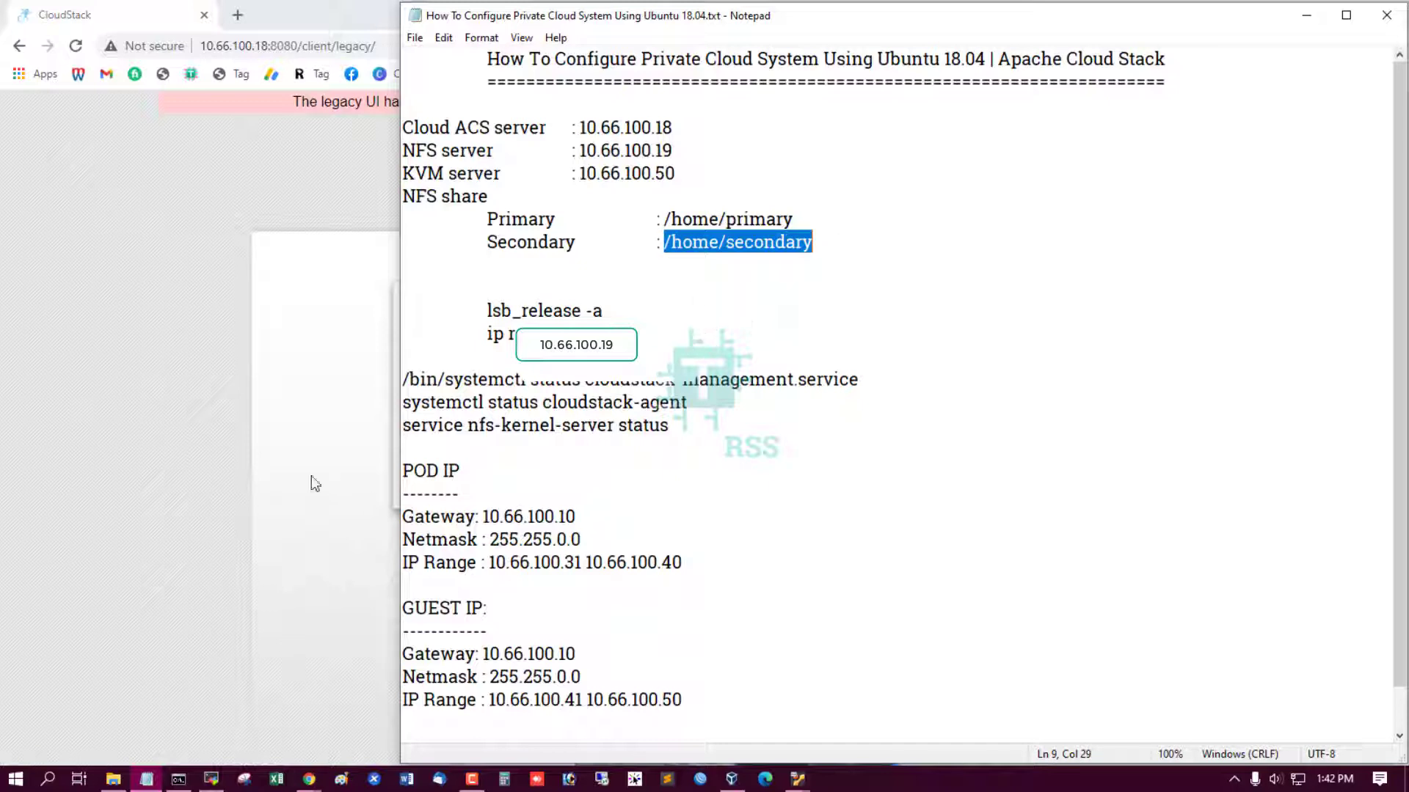
{"action": "key", "text": "alt+Tab"}
{"action": "left_click", "coordinate": [580, 446]}
{"action": "key", "text": "ctrl+v"}
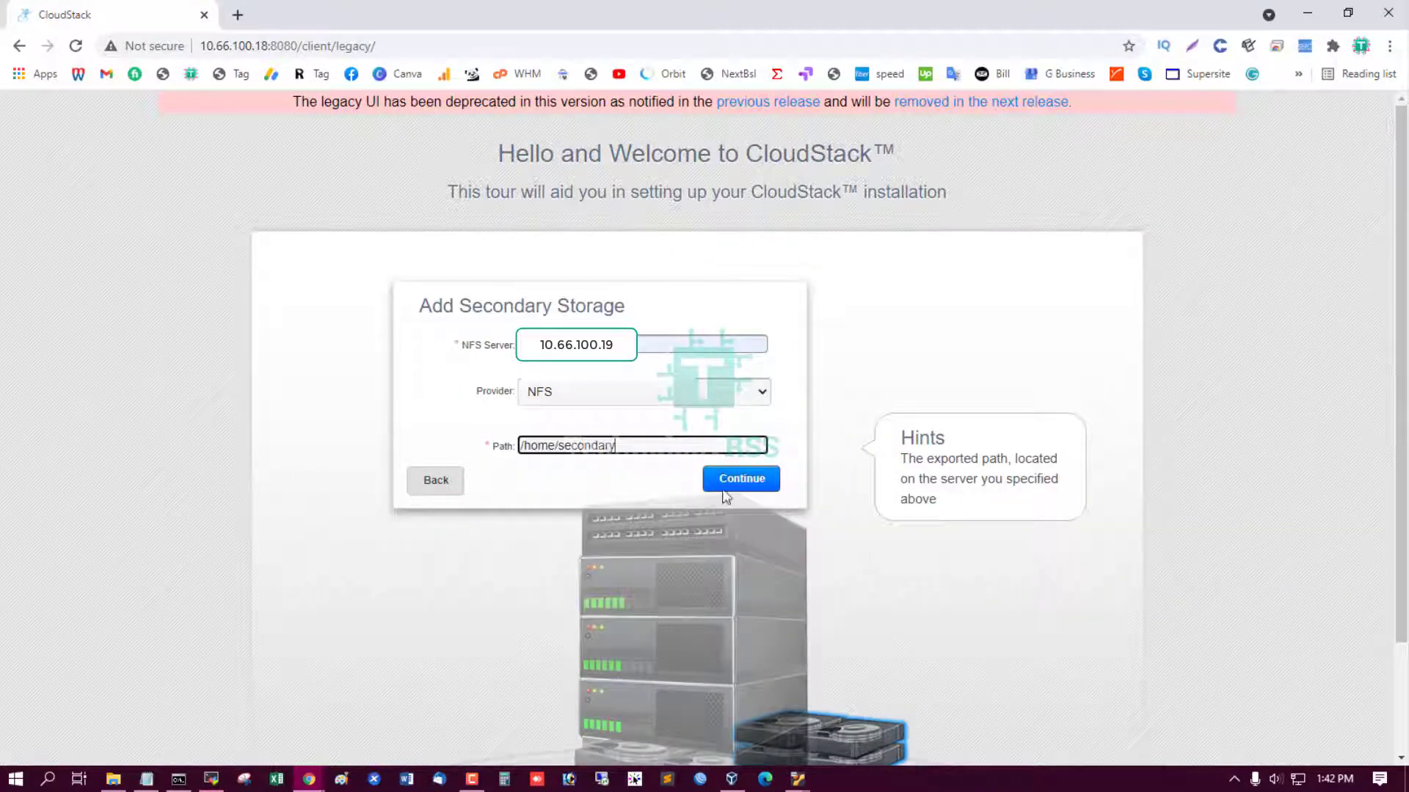
{"action": "left_click", "coordinate": [746, 481]}
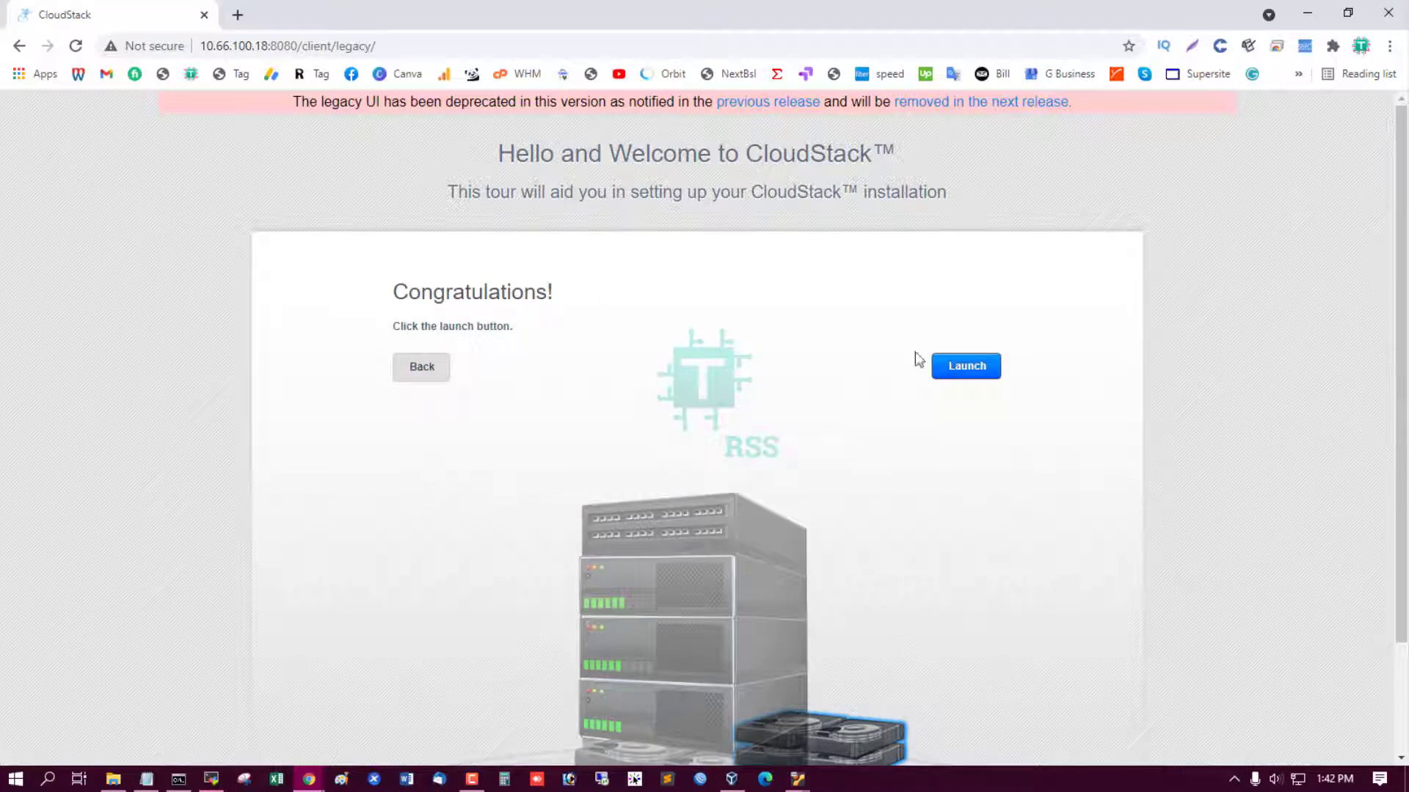
Launch the cloud build and follow its progress in the management server log.
{"action": "left_click", "coordinate": [969, 371]}
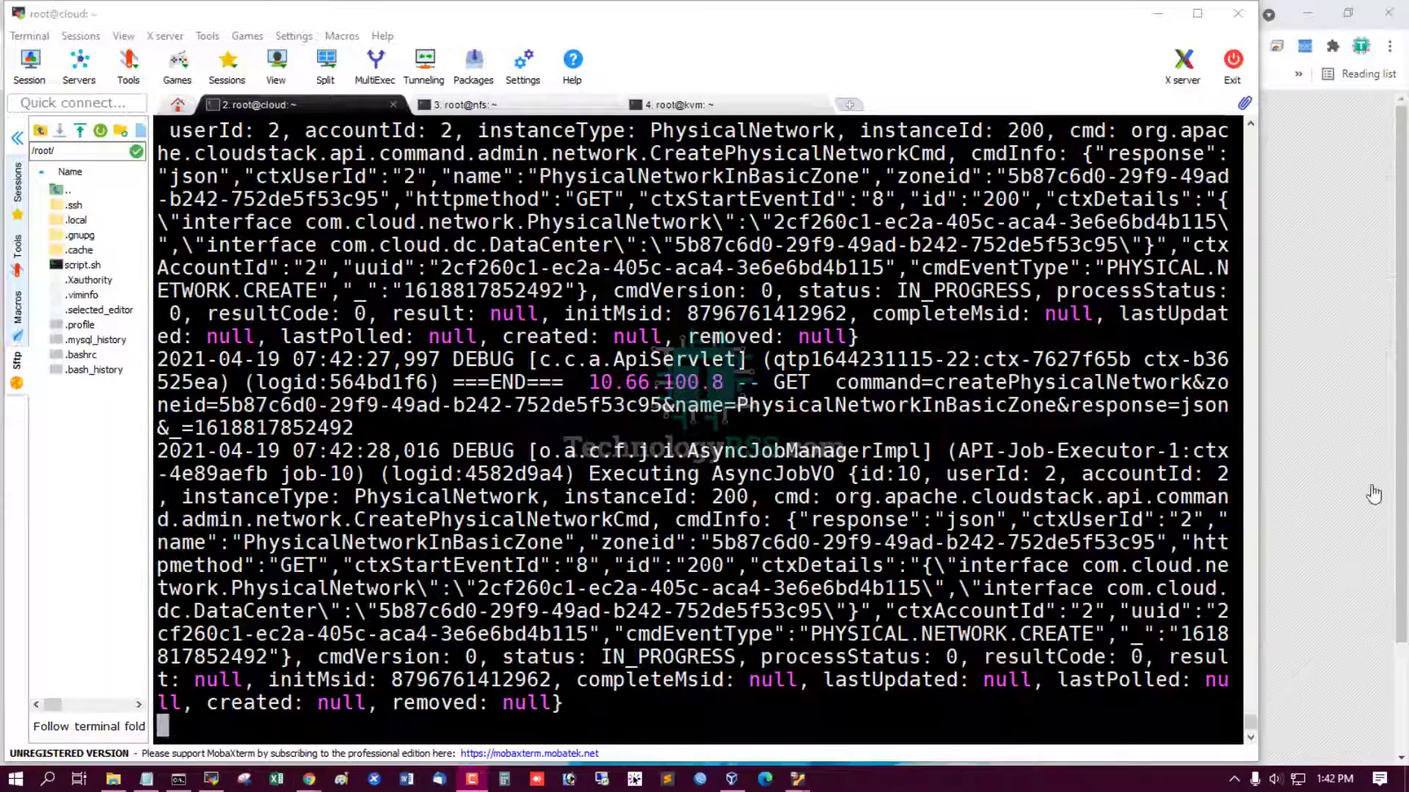
{"action": "left_click", "coordinate": [1332, 425]}
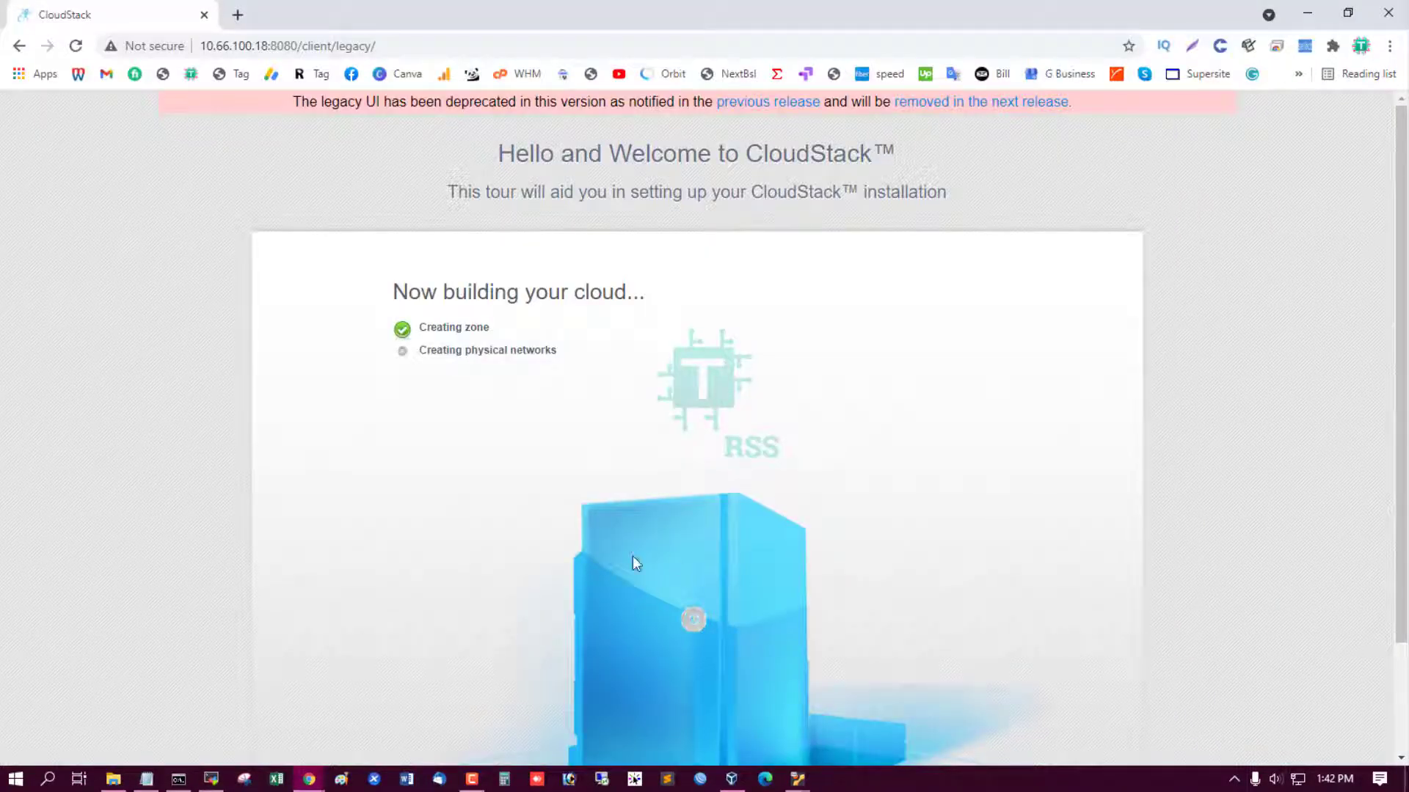
{"action": "left_click", "coordinate": [212, 781]}
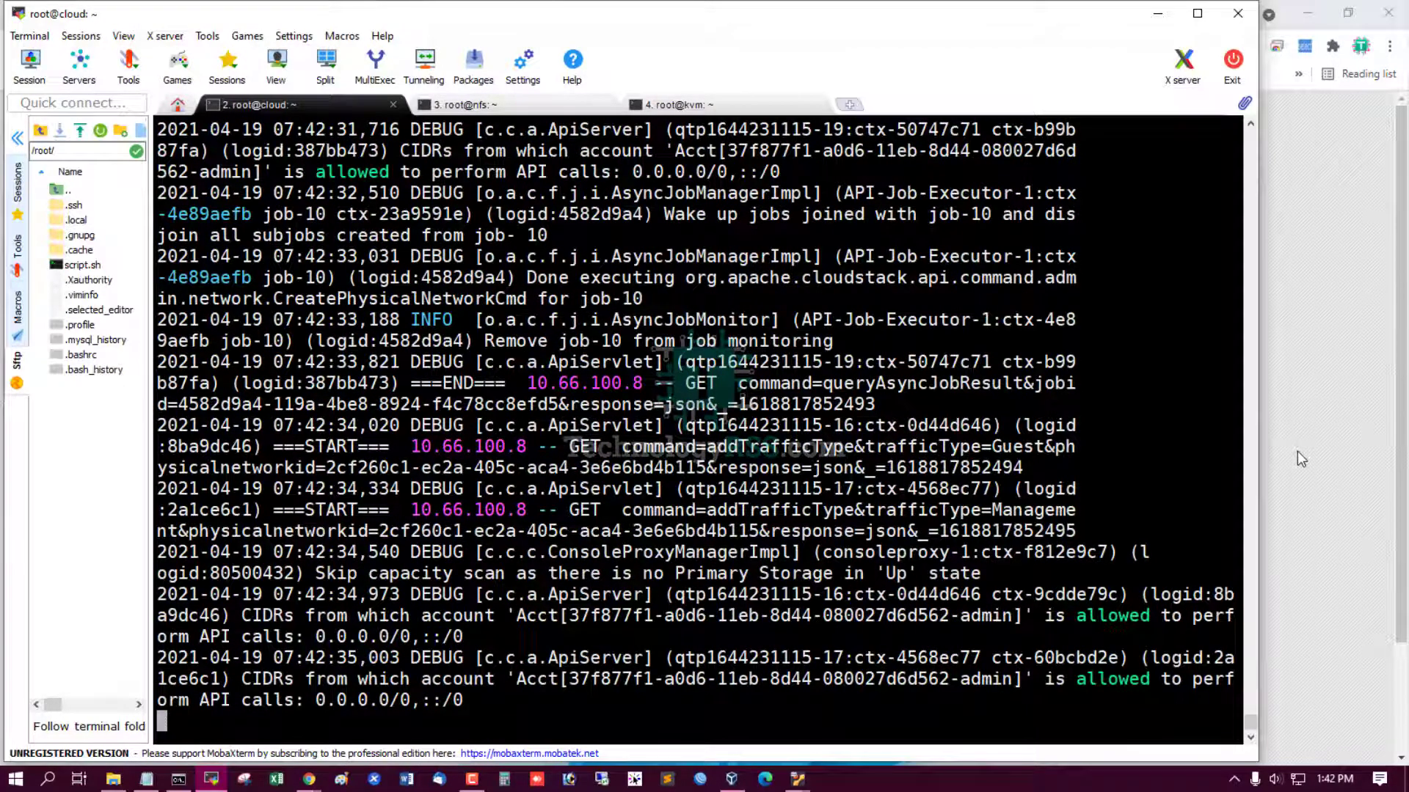
Check the build progress and scroll the management log until the host network setup succeeds.
{"action": "left_click", "coordinate": [1297, 451]}
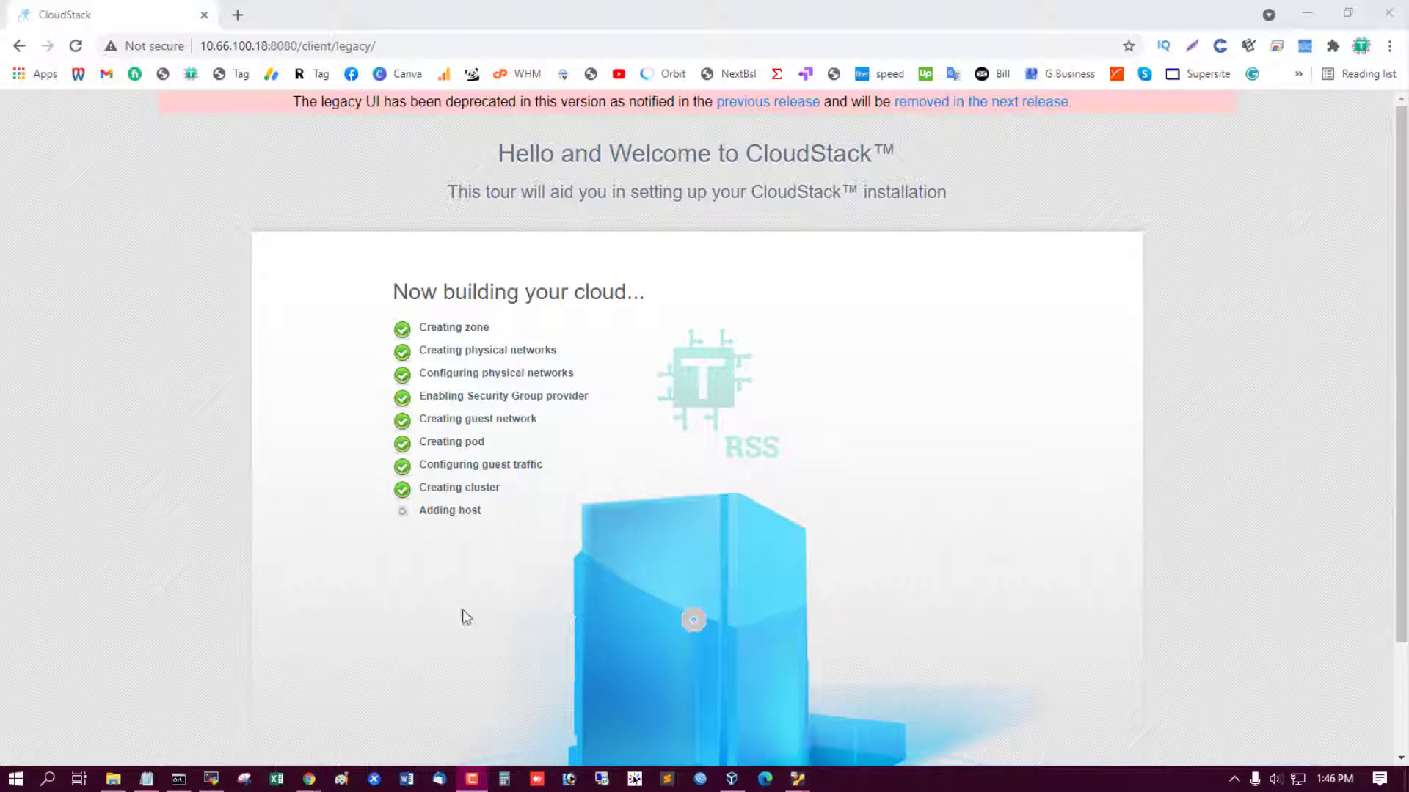
{"action": "left_click", "coordinate": [220, 781]}
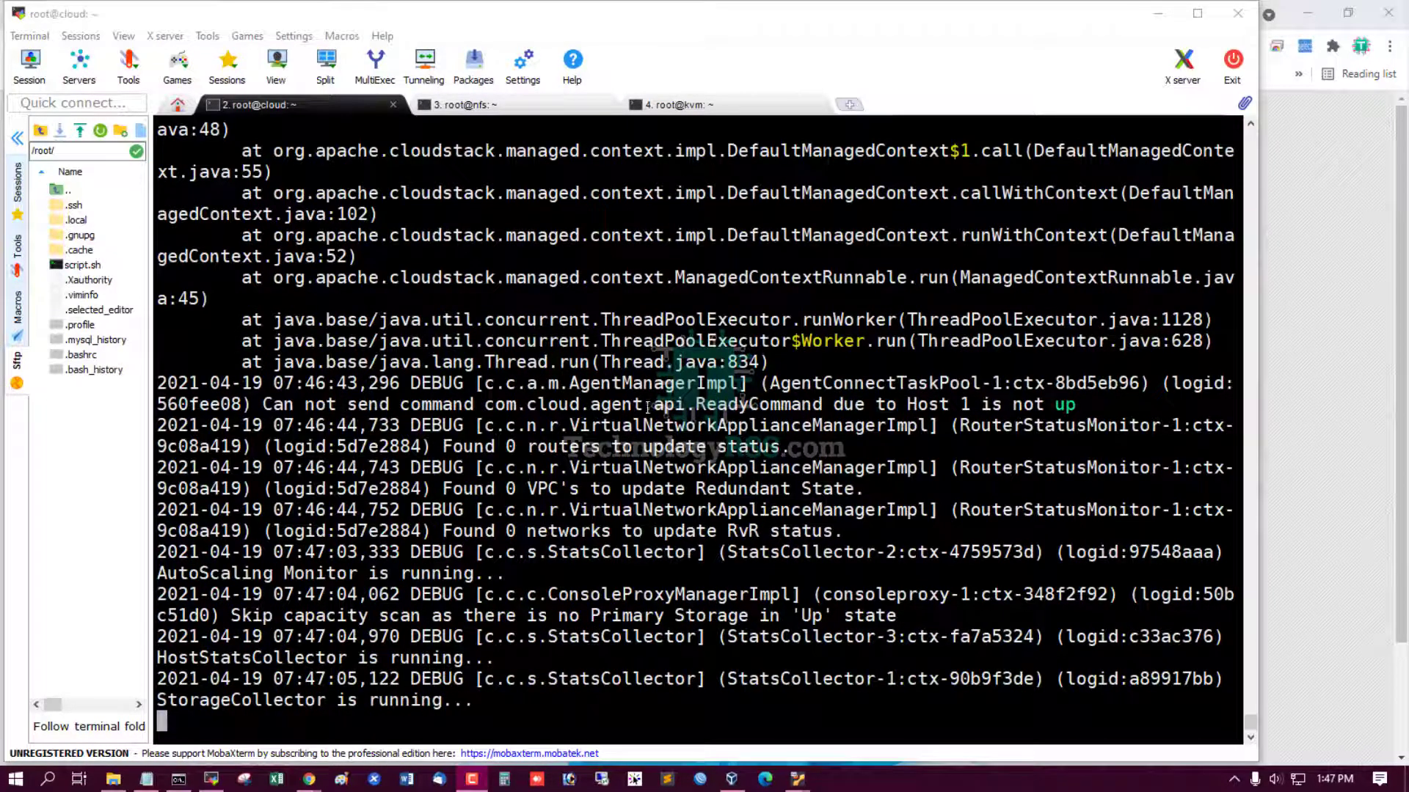
{"action": "left_click_drag", "start_coordinate": [824, 404], "coordinate": [952, 403]}
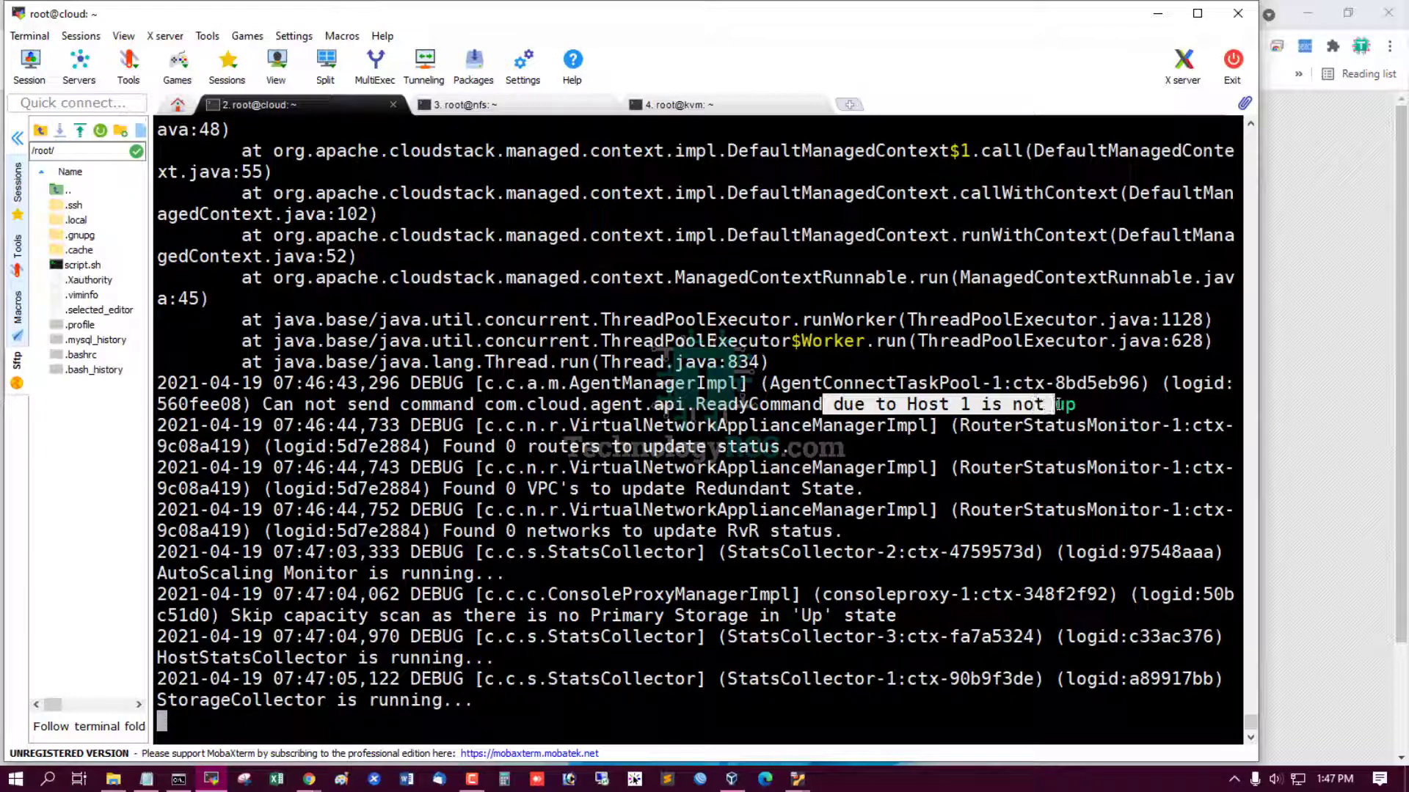
{"action": "left_click", "coordinate": [1314, 505]}
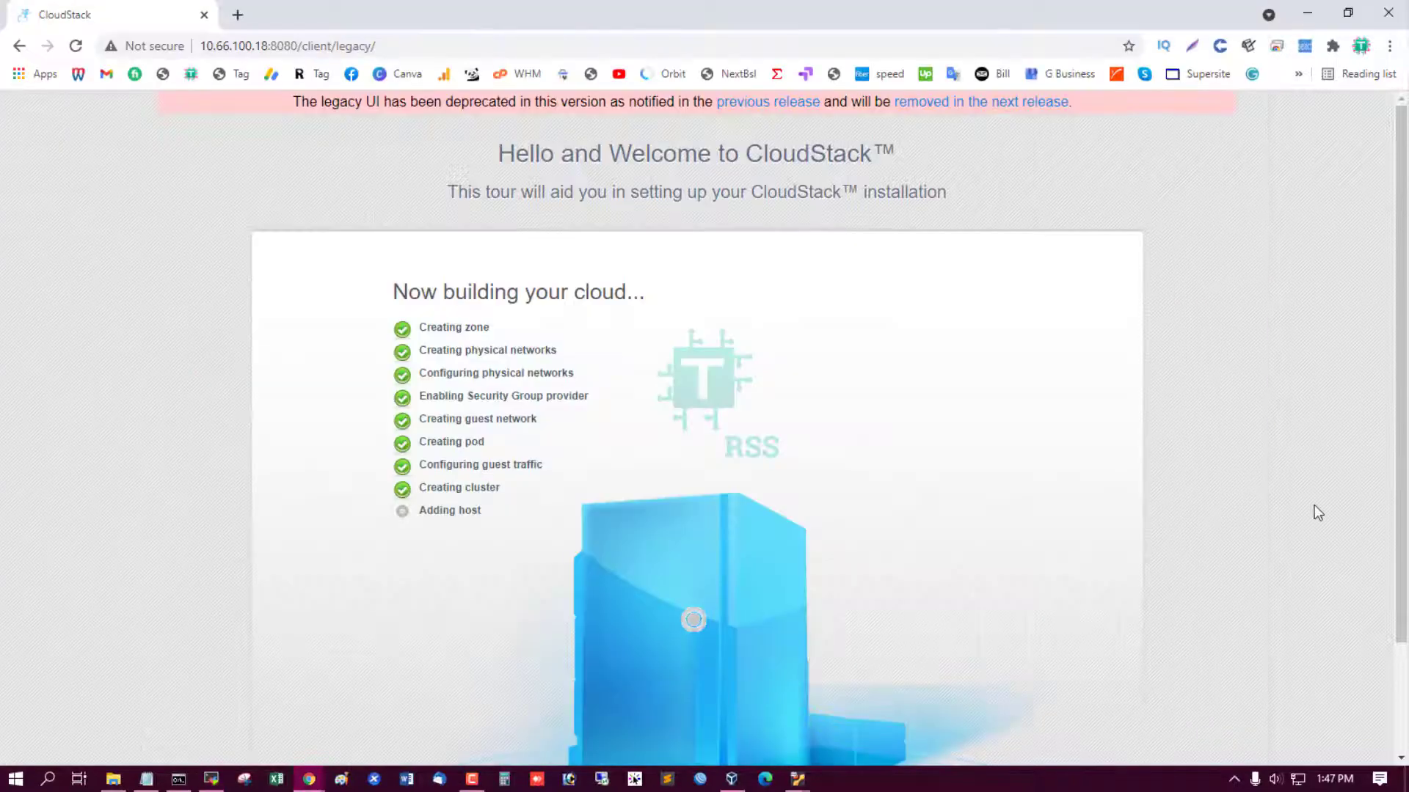
{"action": "left_click", "coordinate": [216, 782]}
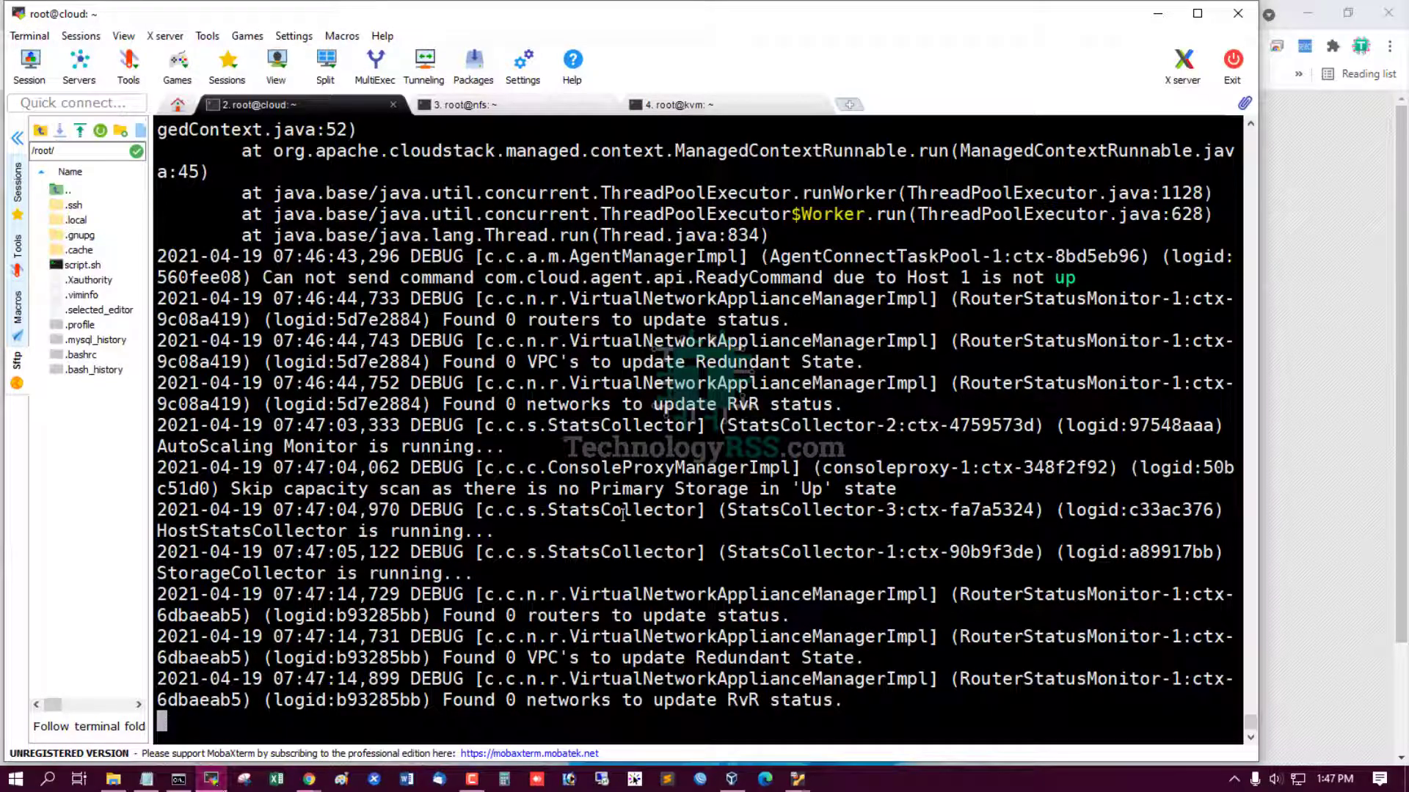
{"action": "scroll", "coordinate": [623, 514], "scroll_direction": "up", "scroll_amount": 7}
{"action": "scroll", "coordinate": [622, 514], "scroll_direction": "up", "scroll_amount": 11}
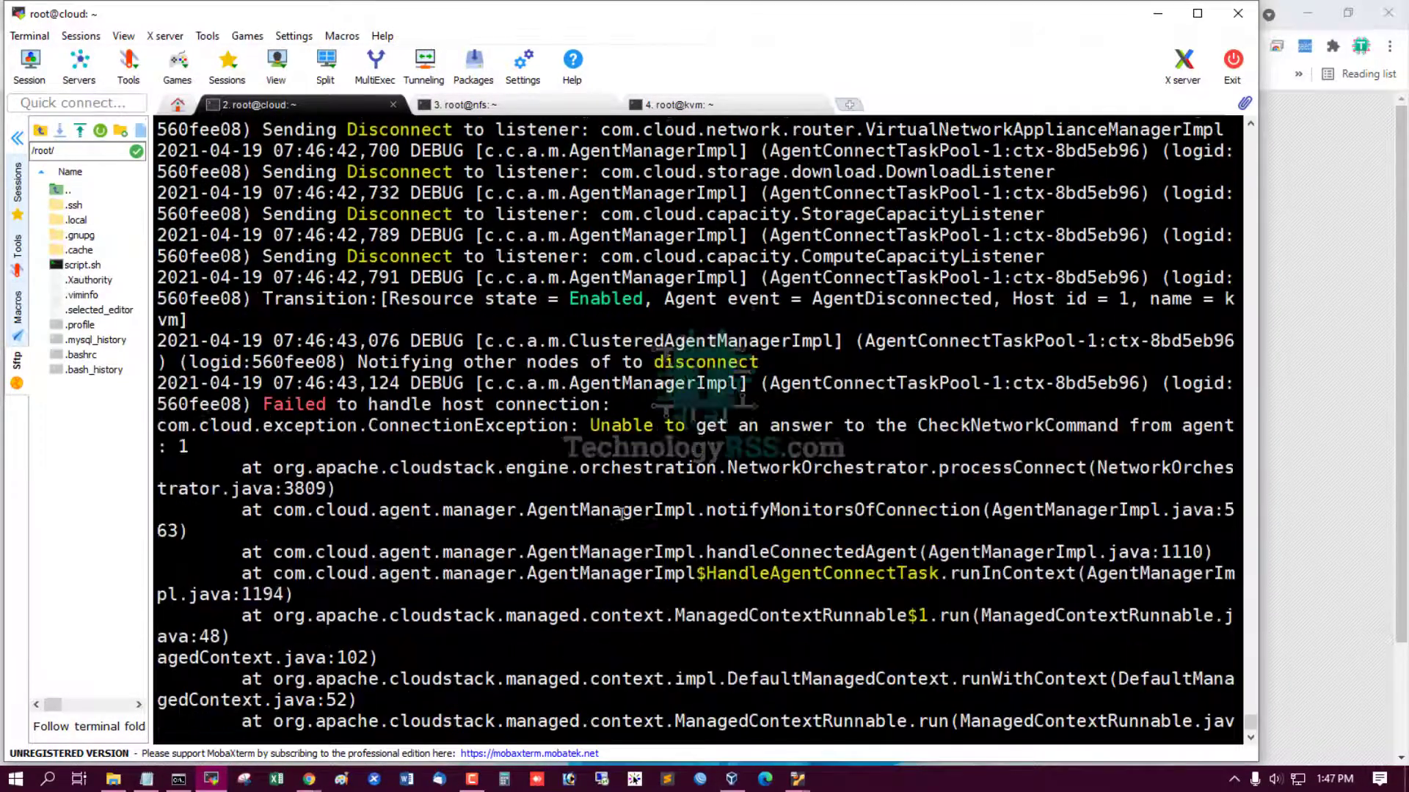
{"action": "scroll", "coordinate": [622, 514], "scroll_direction": "down", "scroll_amount": 9}
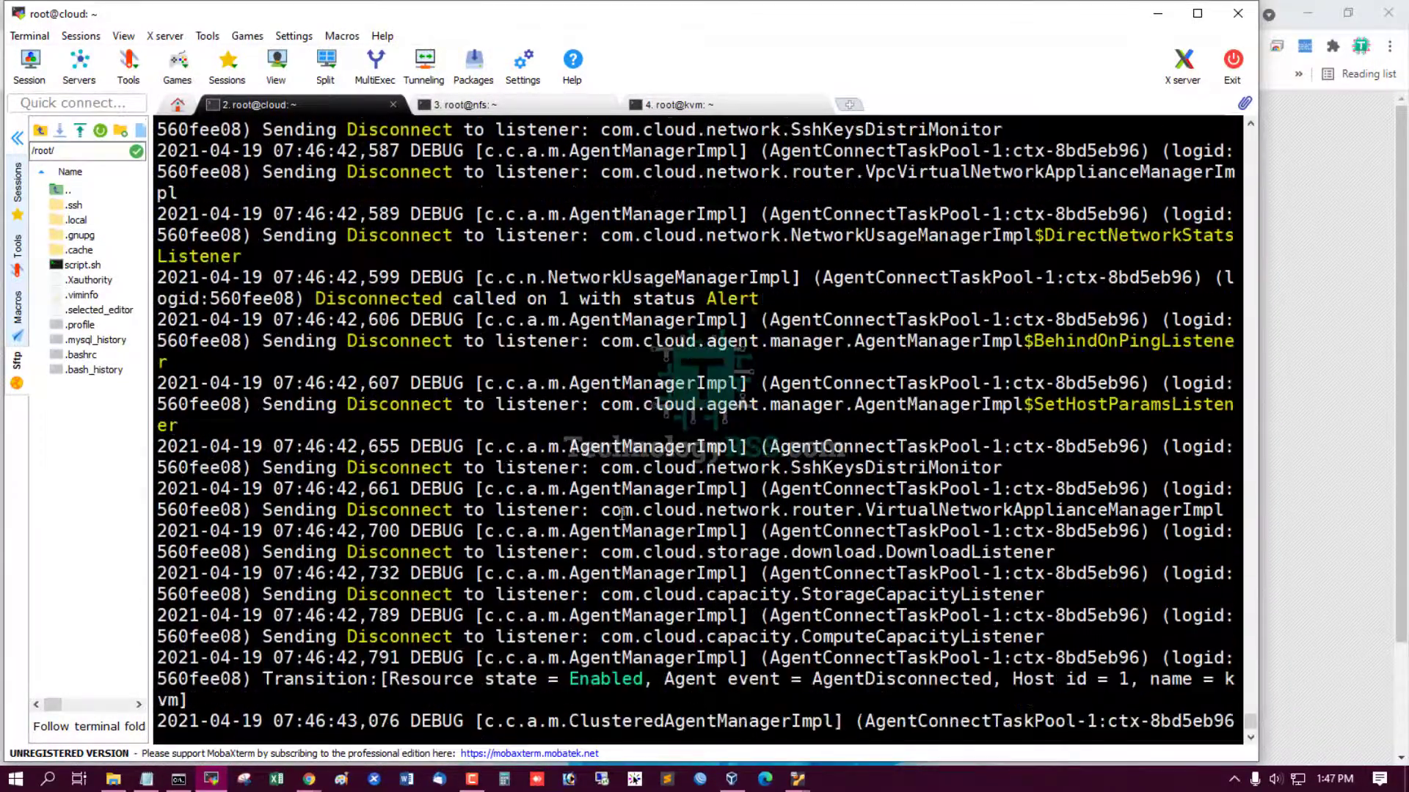
{"action": "scroll", "coordinate": [623, 513], "scroll_direction": "down", "scroll_amount": 13}
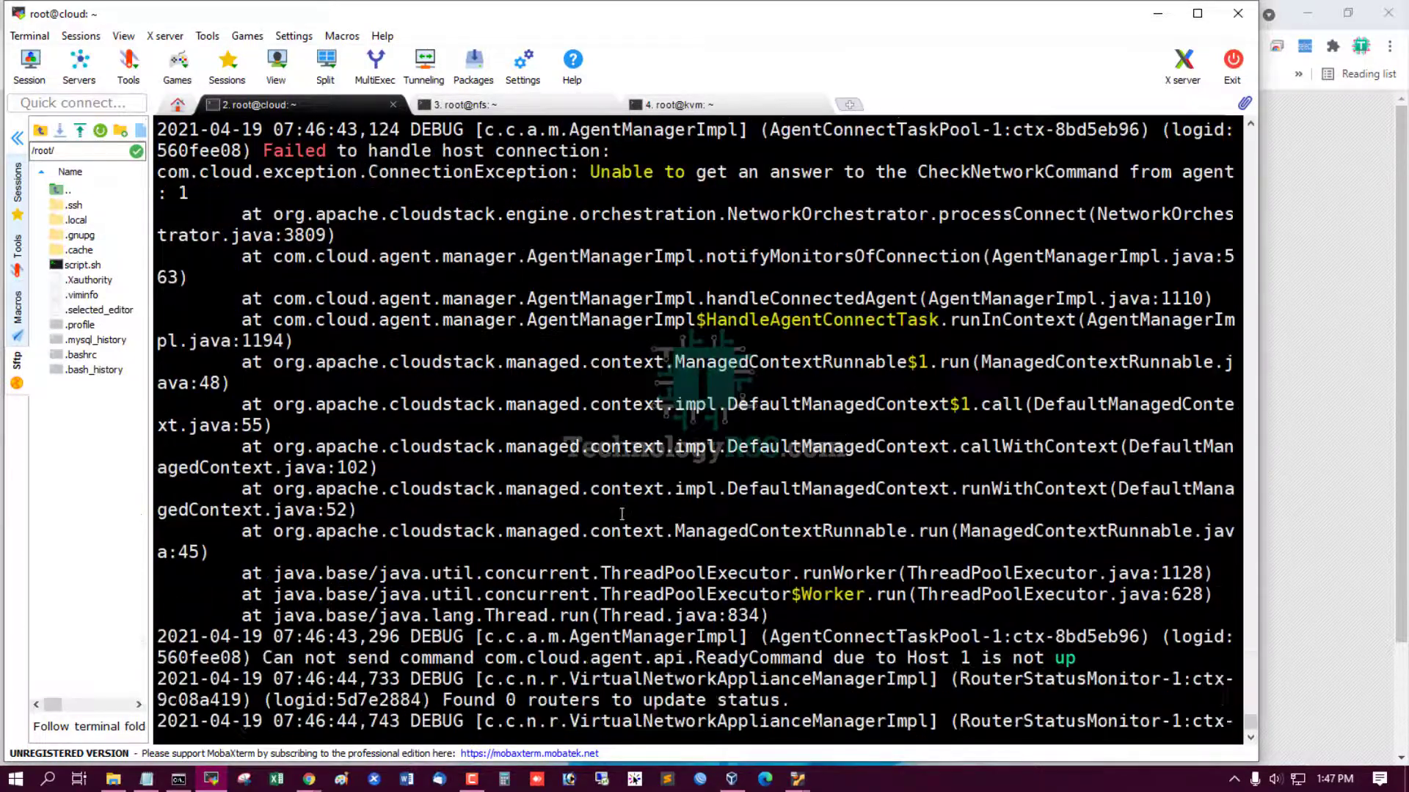
{"action": "scroll", "coordinate": [622, 514], "scroll_direction": "down", "scroll_amount": 2}
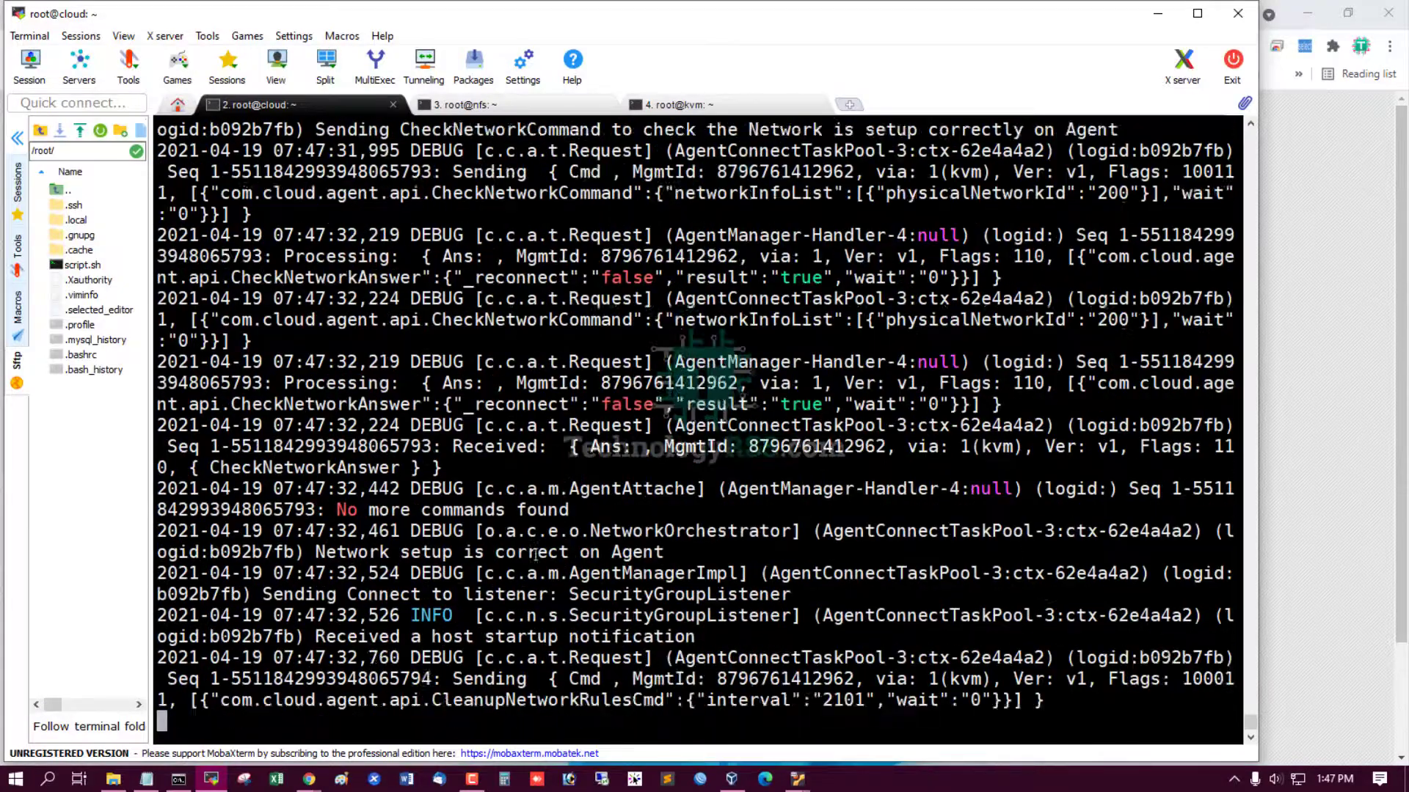
{"action": "left_click", "coordinate": [1342, 547]}
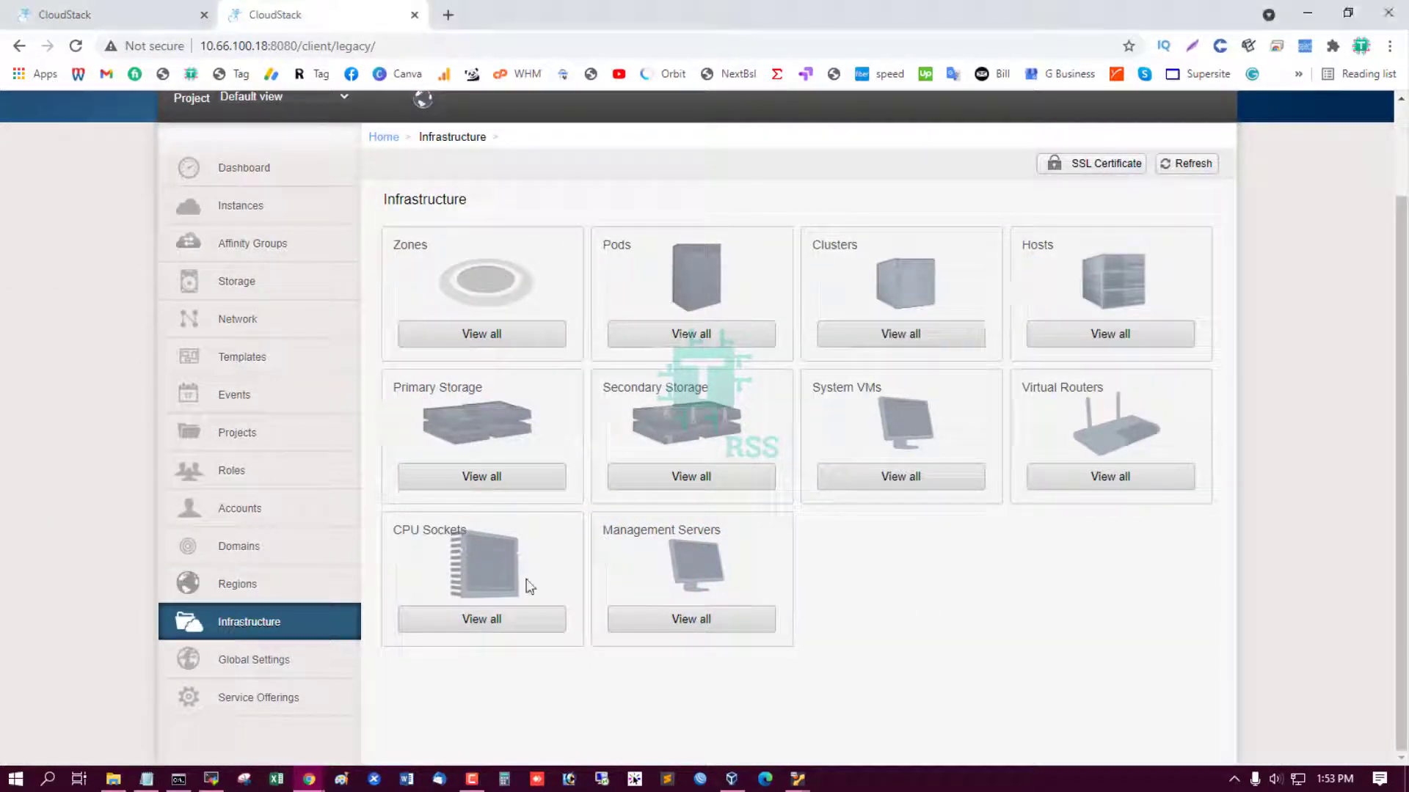
Open the System VMs list from the Infrastructure overview.
{"action": "left_click", "coordinate": [908, 478]}
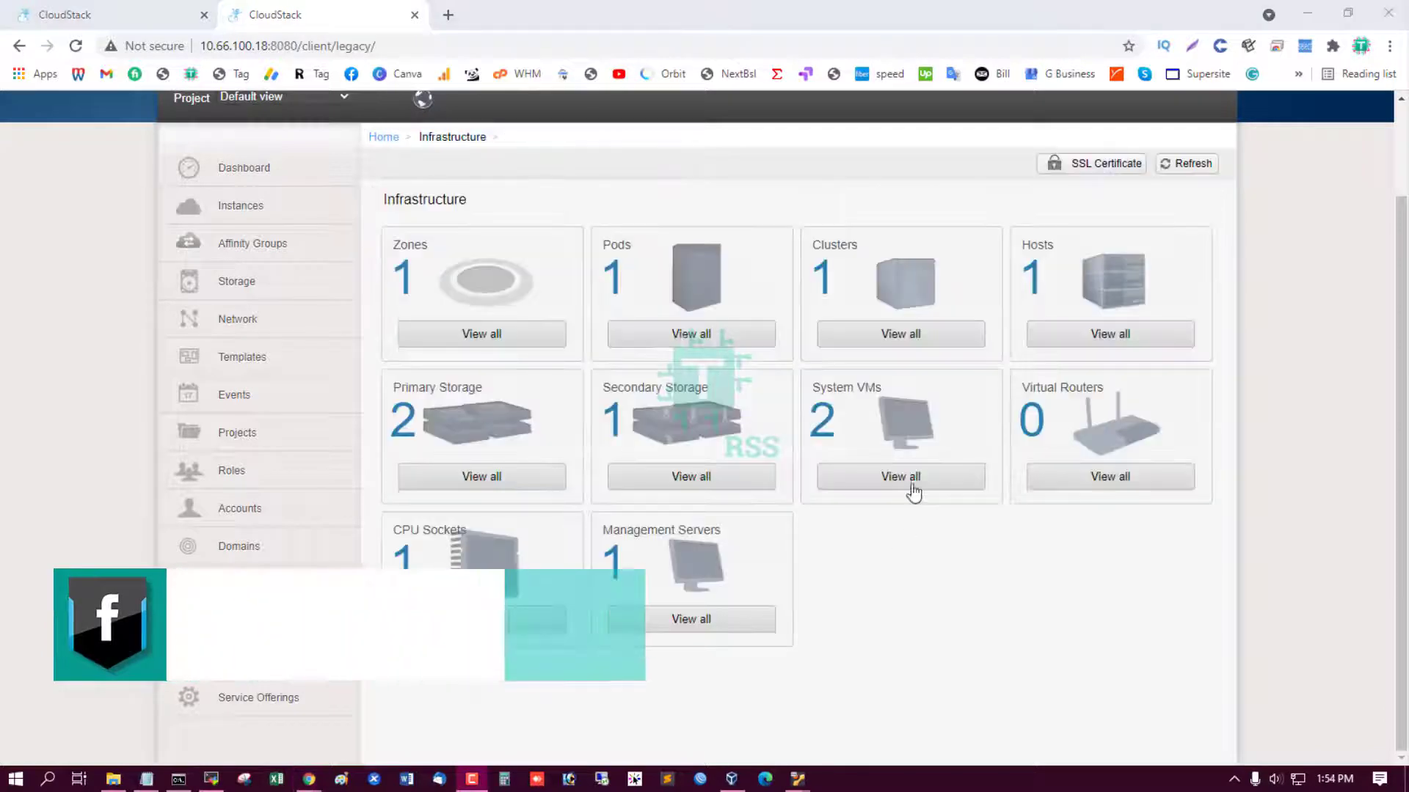
{"action": "left_click", "coordinate": [912, 484]}
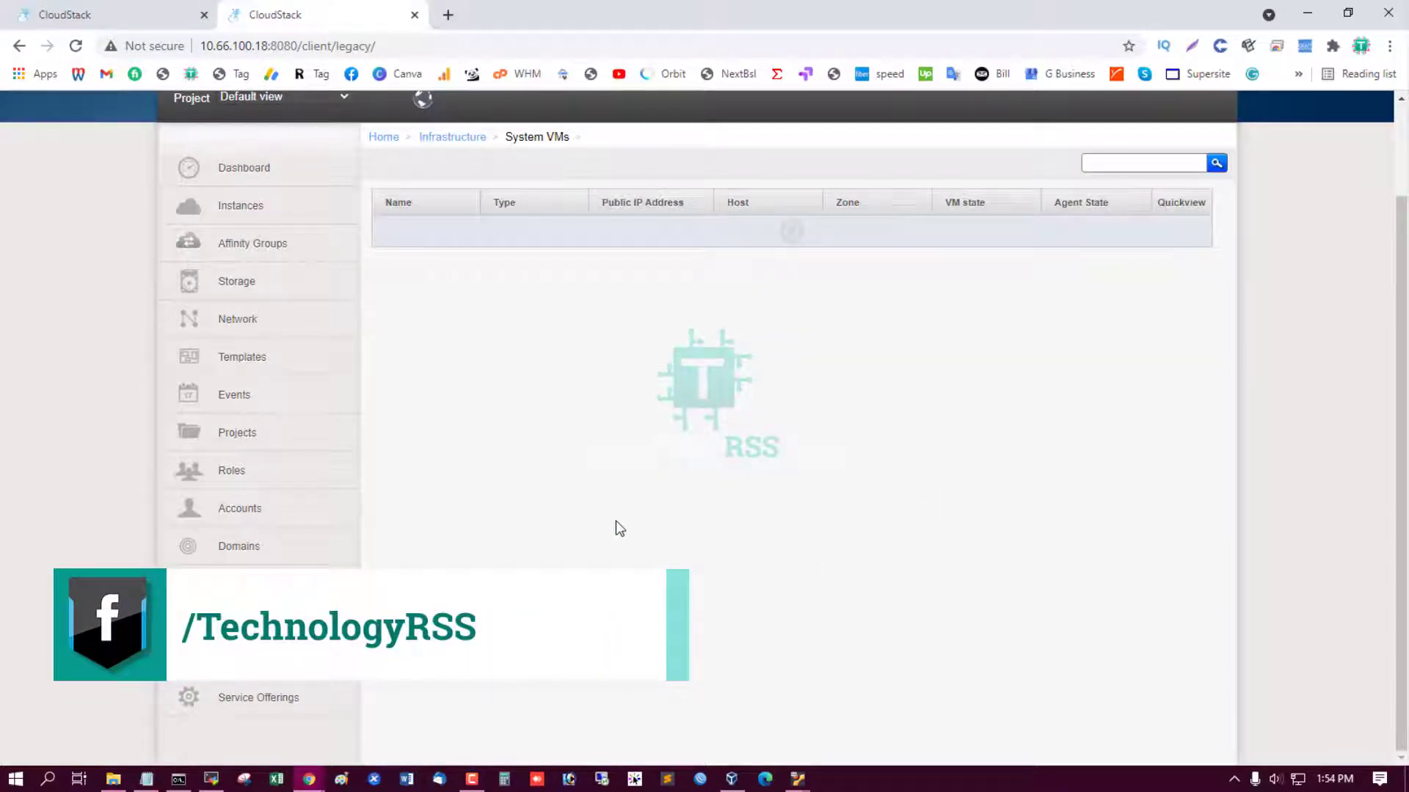
{"action": "scroll", "coordinate": [616, 522], "scroll_direction": "up", "scroll_amount": 2}
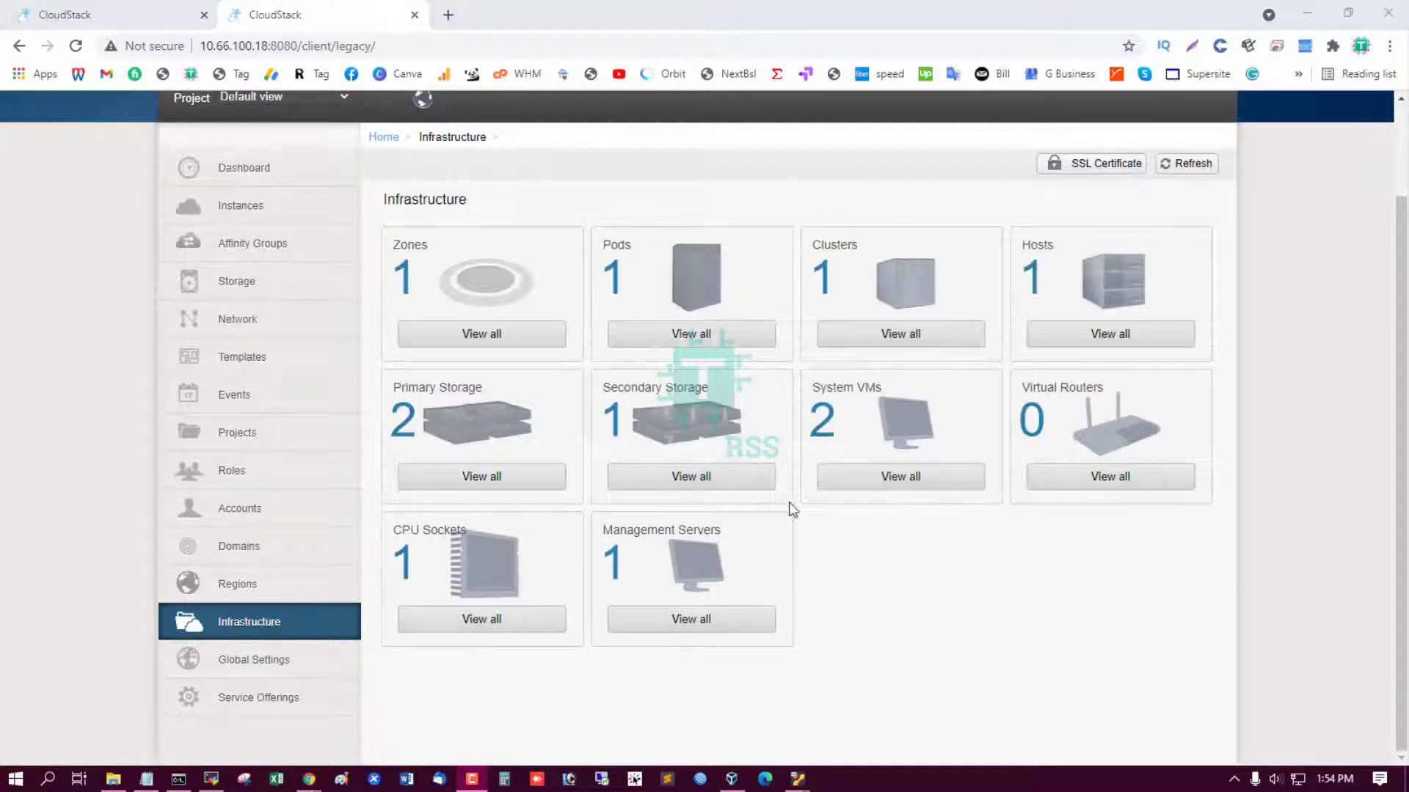
{"action": "left_click", "coordinate": [874, 482]}
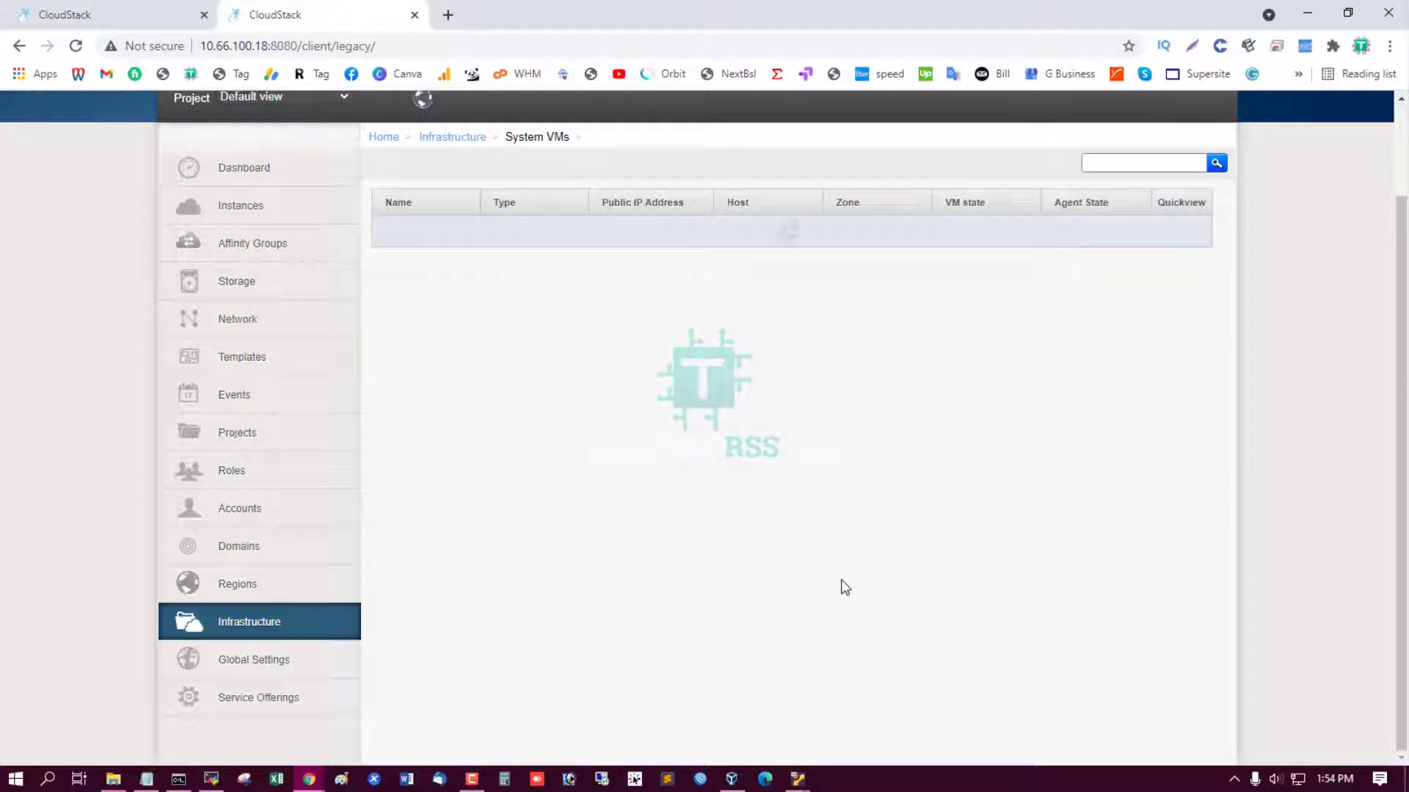
{"action": "scroll", "coordinate": [843, 587], "scroll_direction": "up", "scroll_amount": 2}
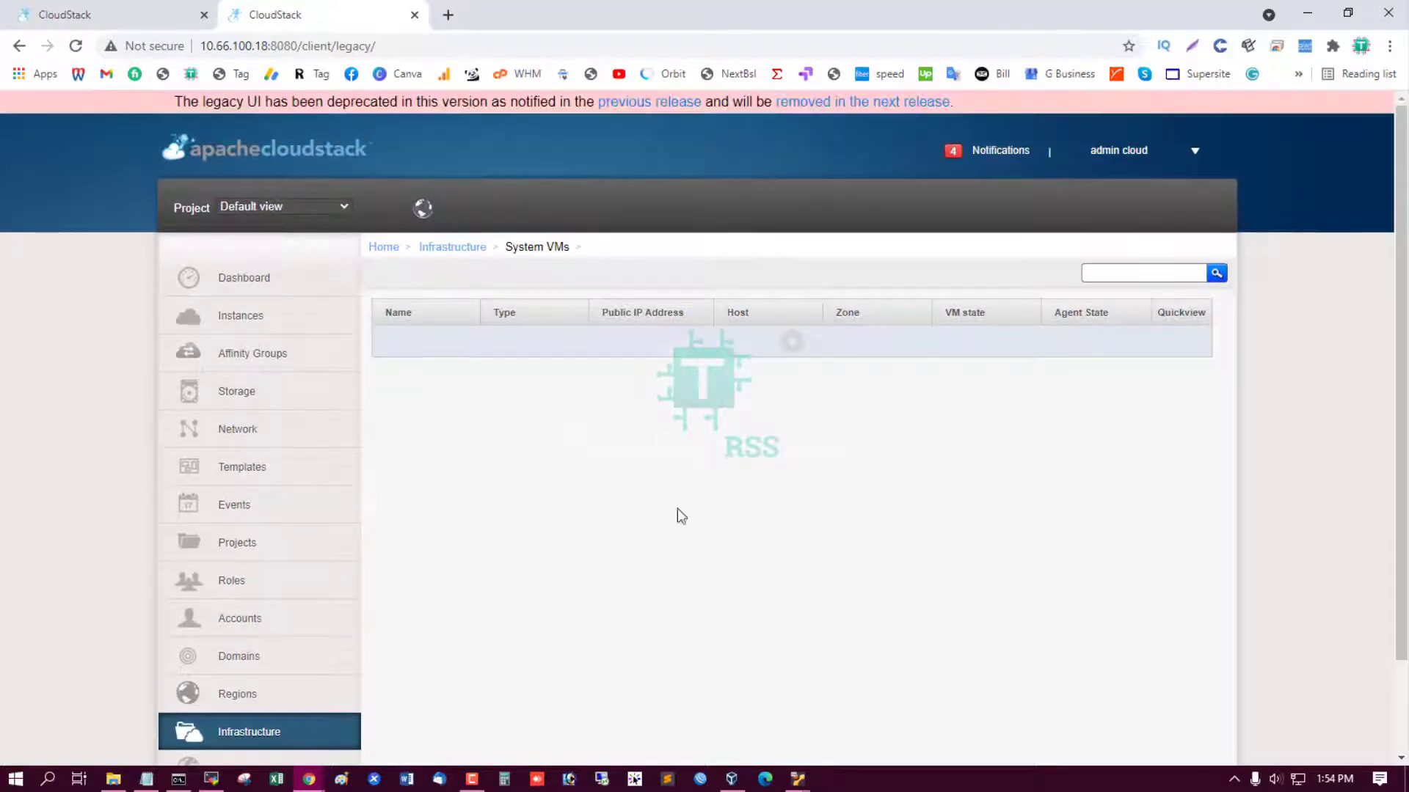
Compare the build progress tab with the System VMs list, then close the build progress tab.
{"action": "left_click", "coordinate": [142, 8]}
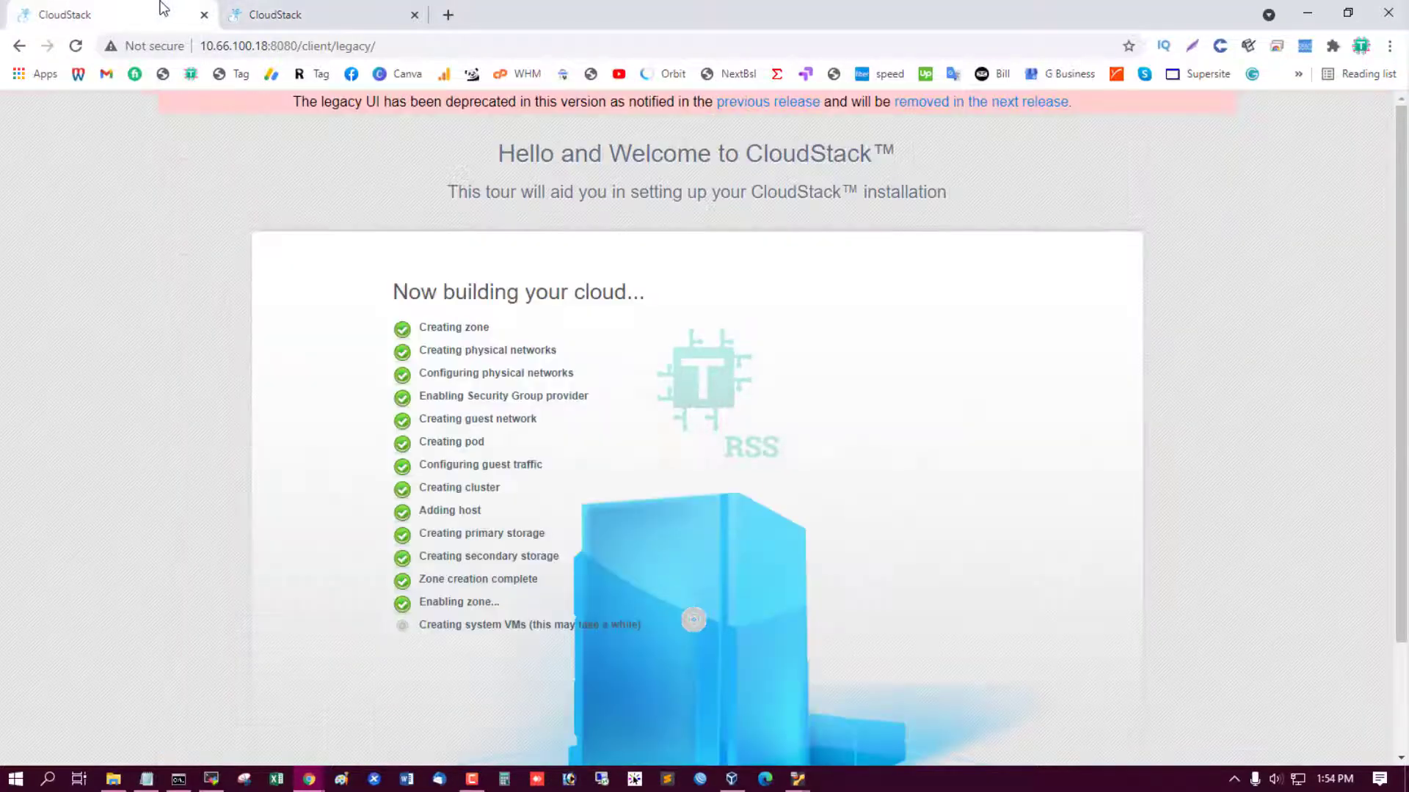
{"action": "left_click", "coordinate": [251, 7]}
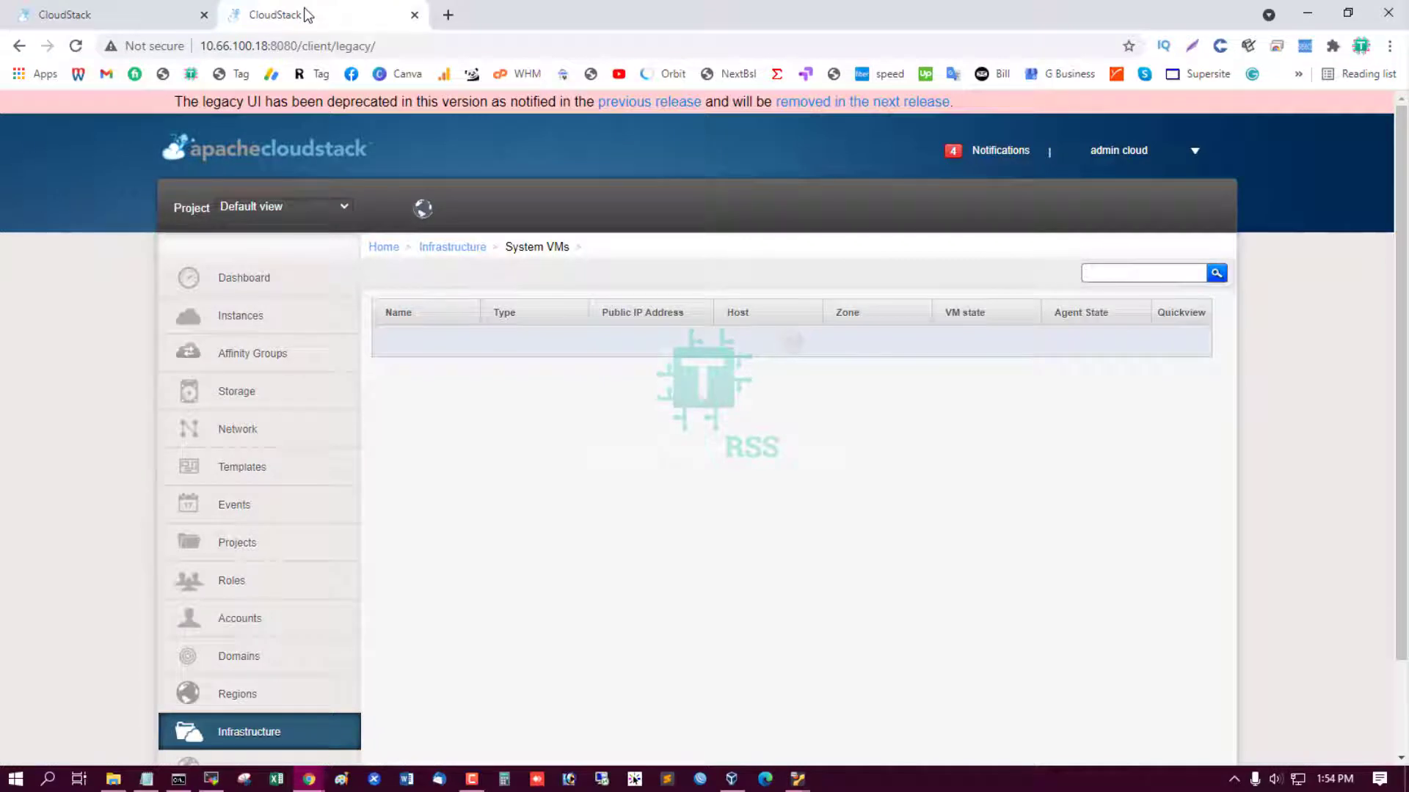
{"action": "left_click", "coordinate": [137, 14]}
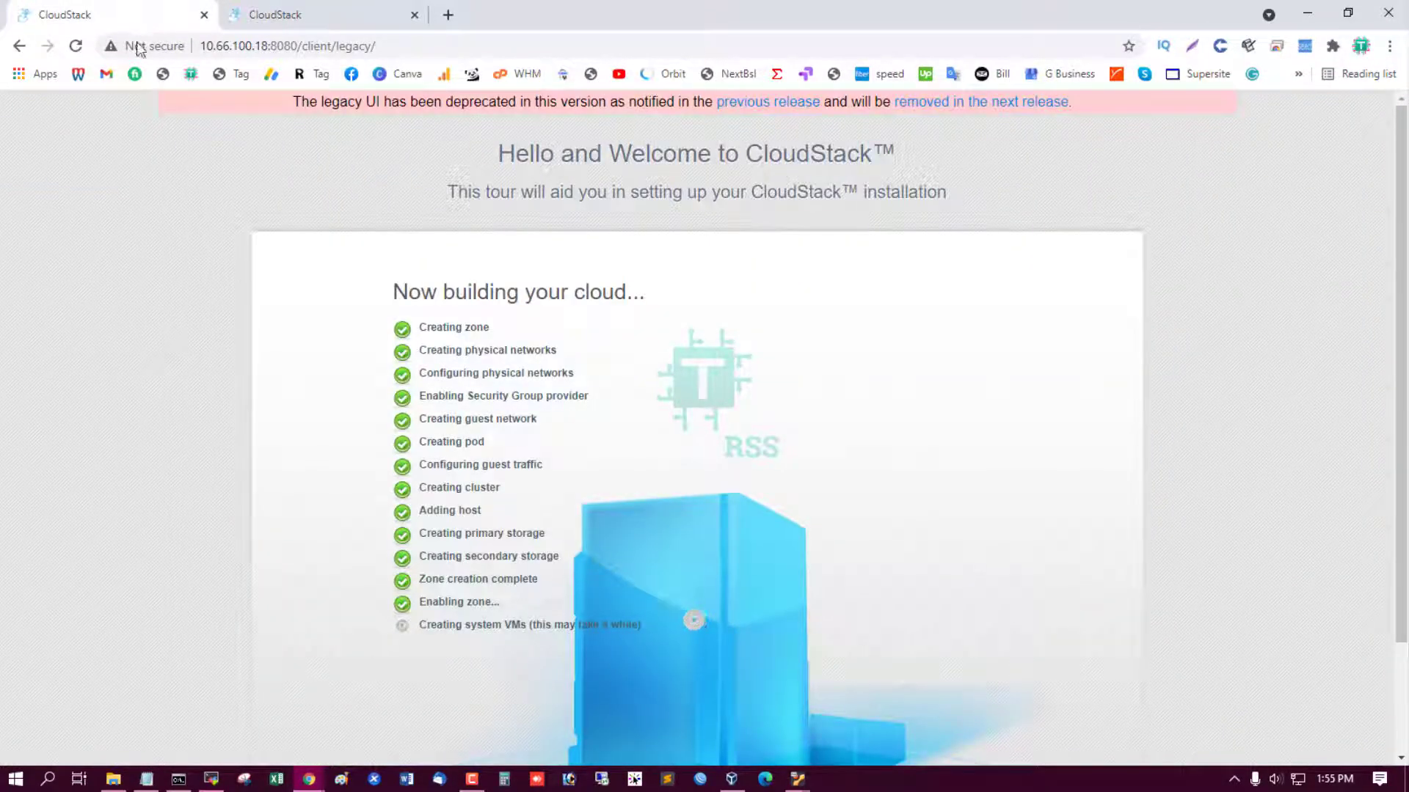
{"action": "left_click", "coordinate": [304, 7]}
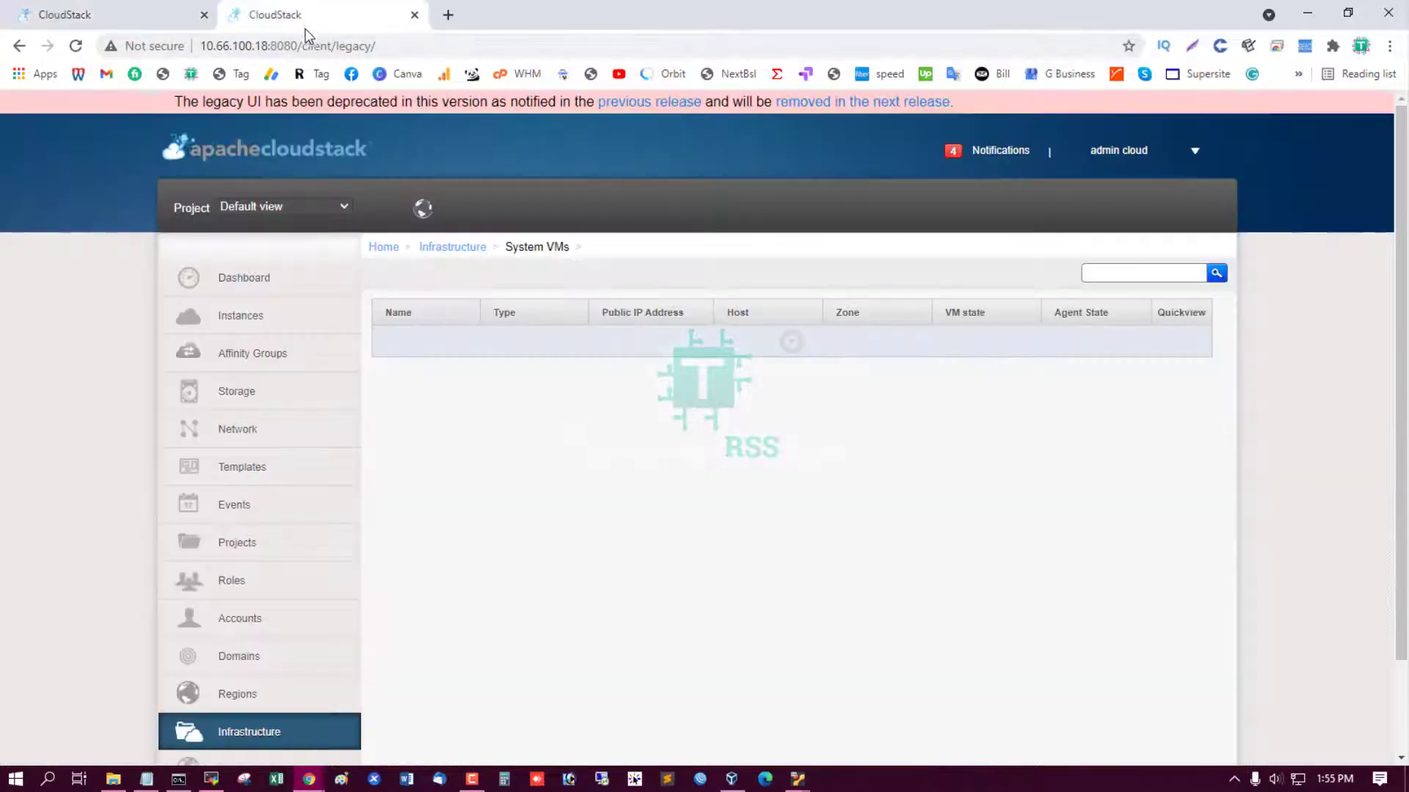
{"action": "left_click", "coordinate": [187, 14]}
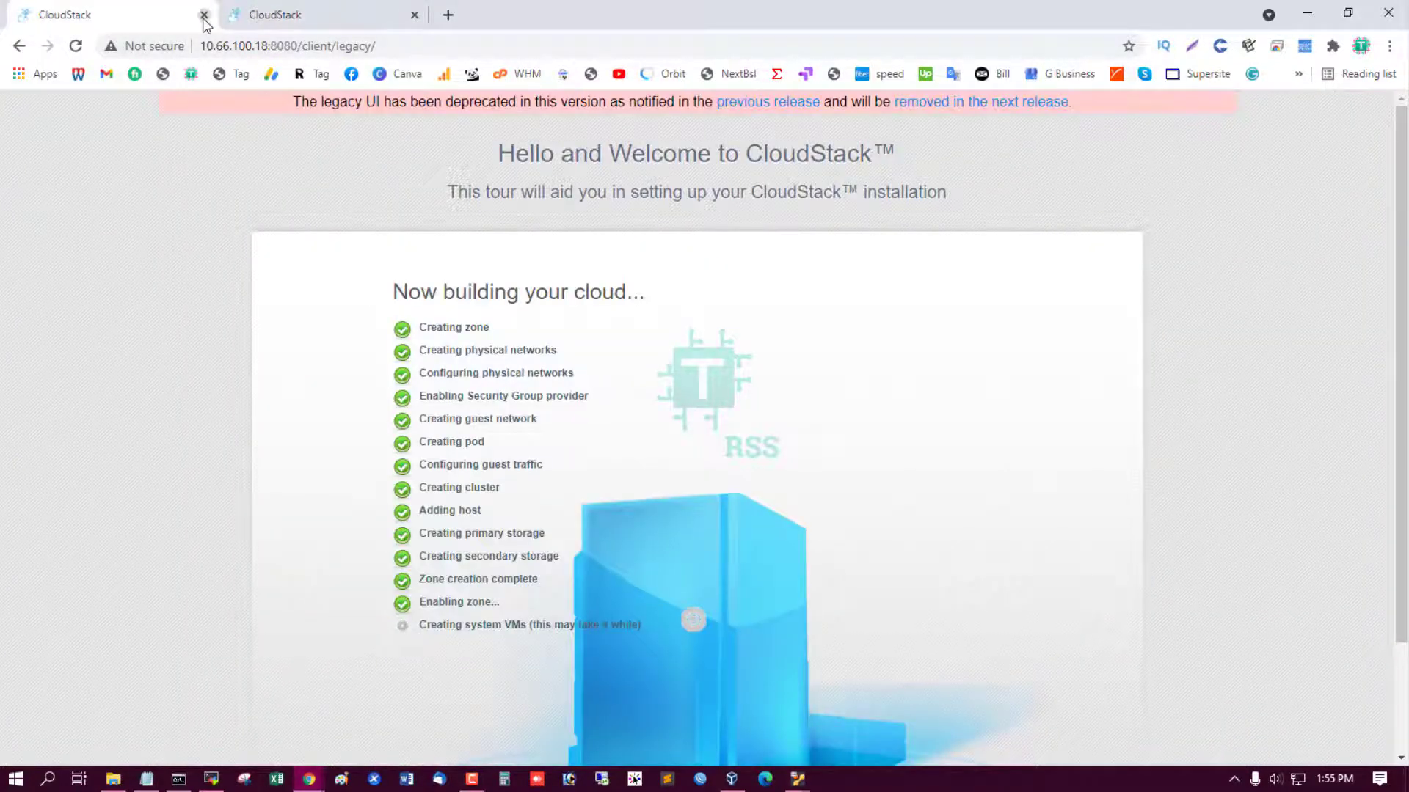
{"action": "left_click", "coordinate": [204, 16]}
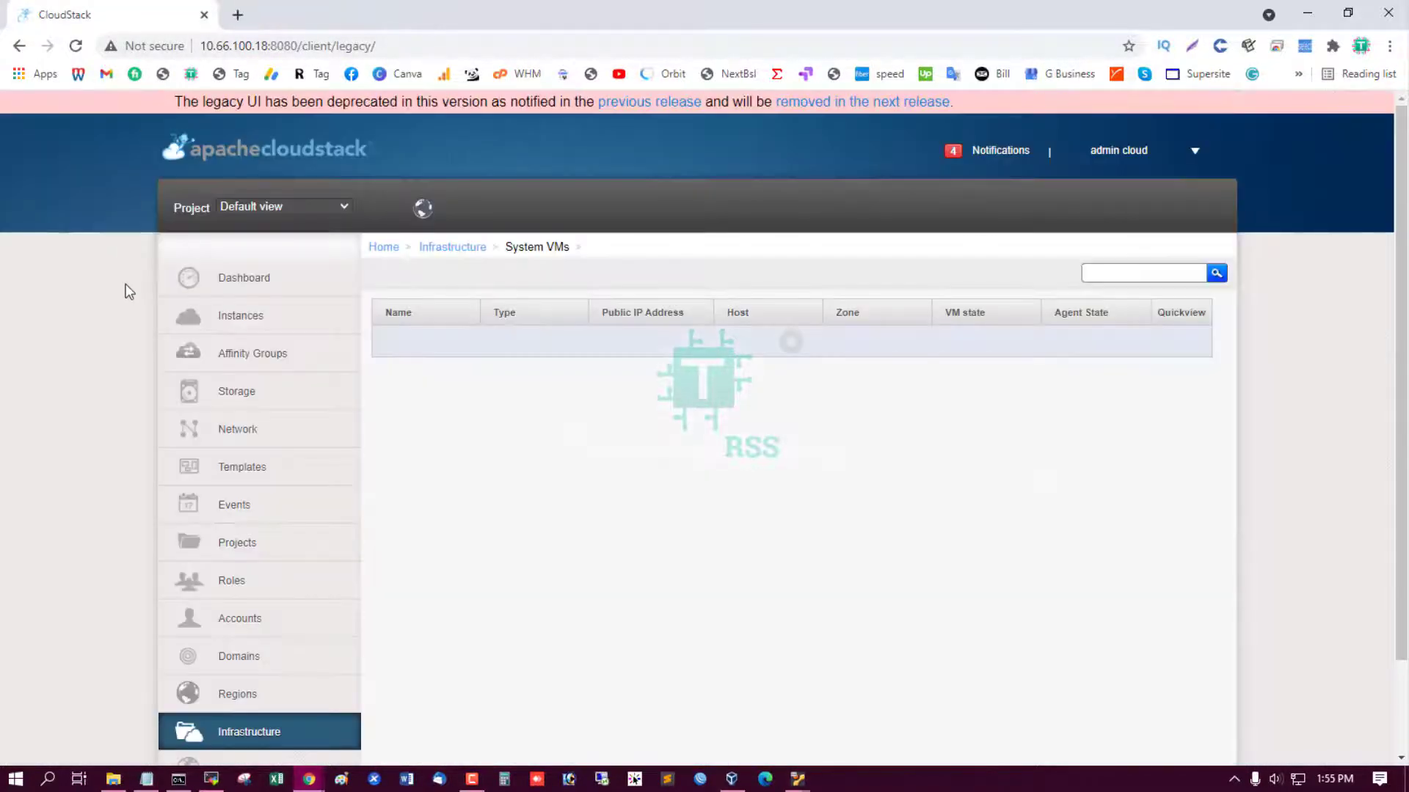
Check the System VMs table and the management log, then go back to the Infrastructure overview.
{"action": "left_click", "coordinate": [278, 285]}
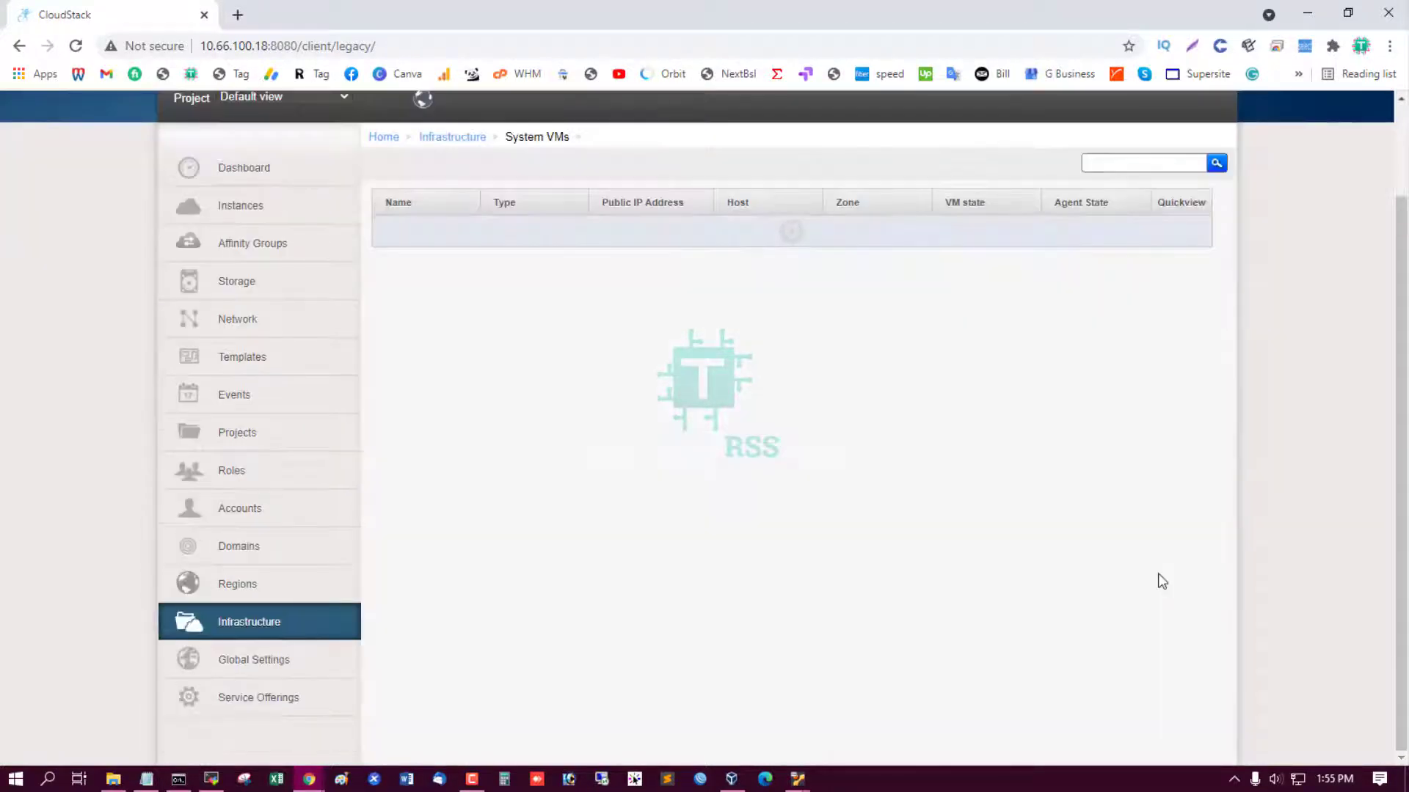
{"action": "scroll", "coordinate": [1157, 579], "scroll_direction": "up", "scroll_amount": 3}
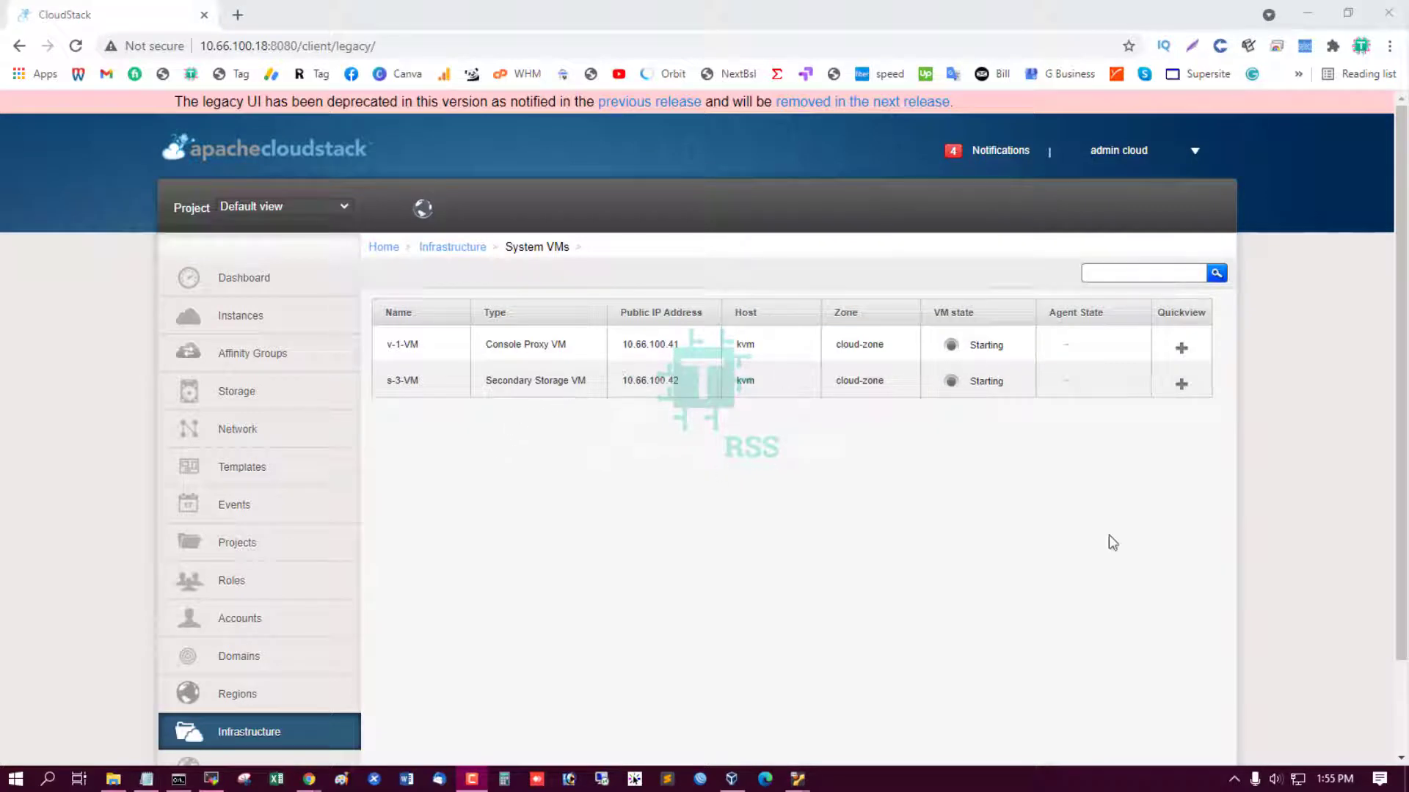
{"action": "key", "text": "alt+Tab"}
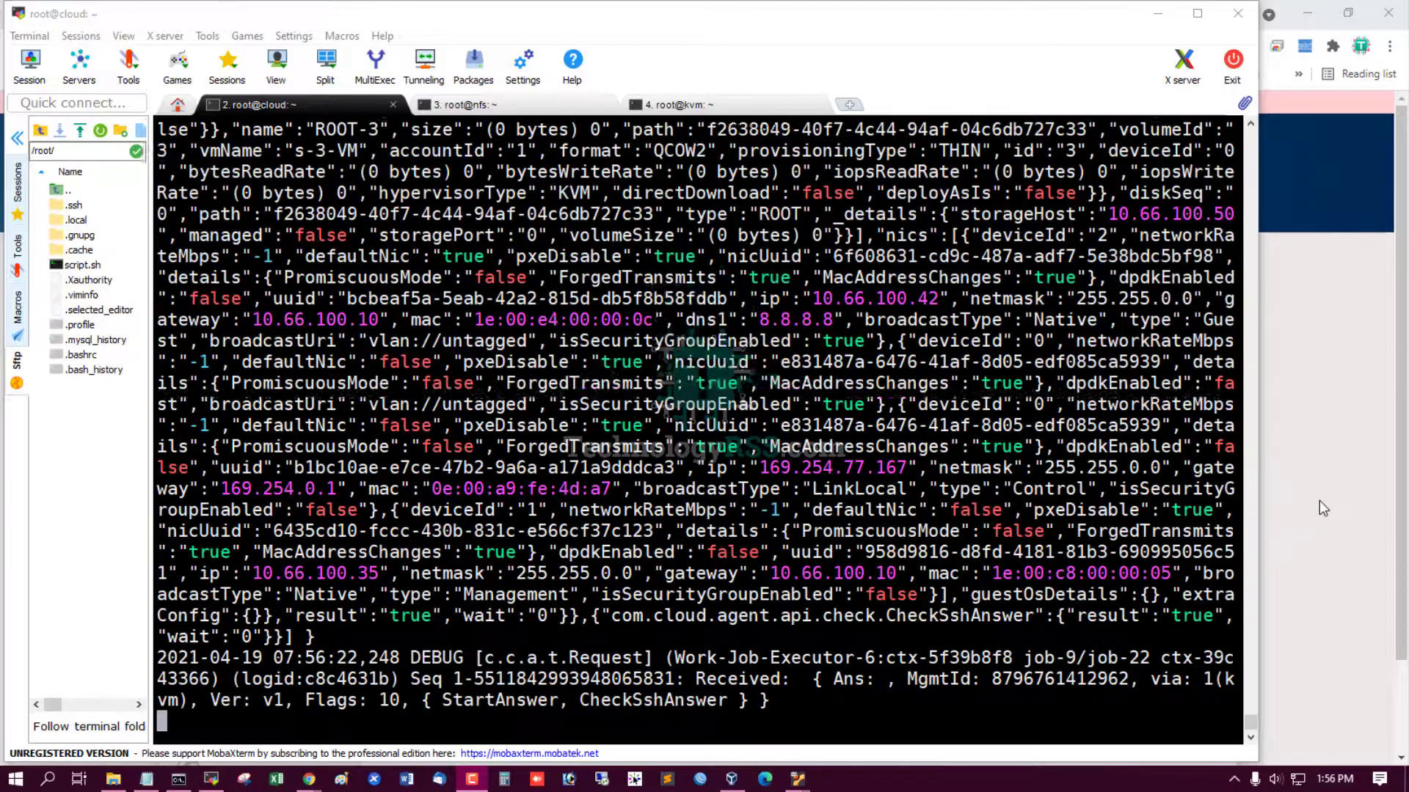
{"action": "left_click", "coordinate": [1319, 500]}
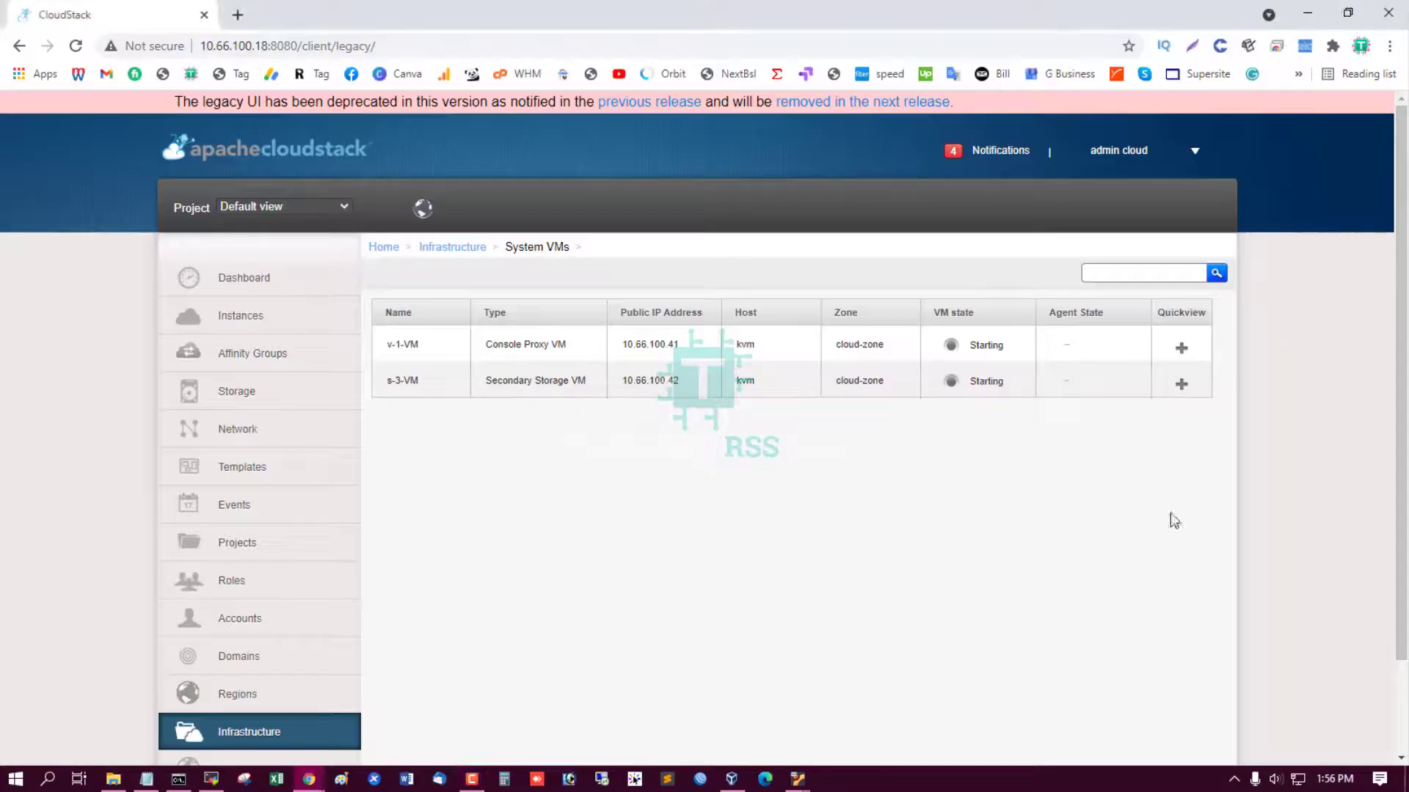
{"action": "left_click", "coordinate": [292, 737]}
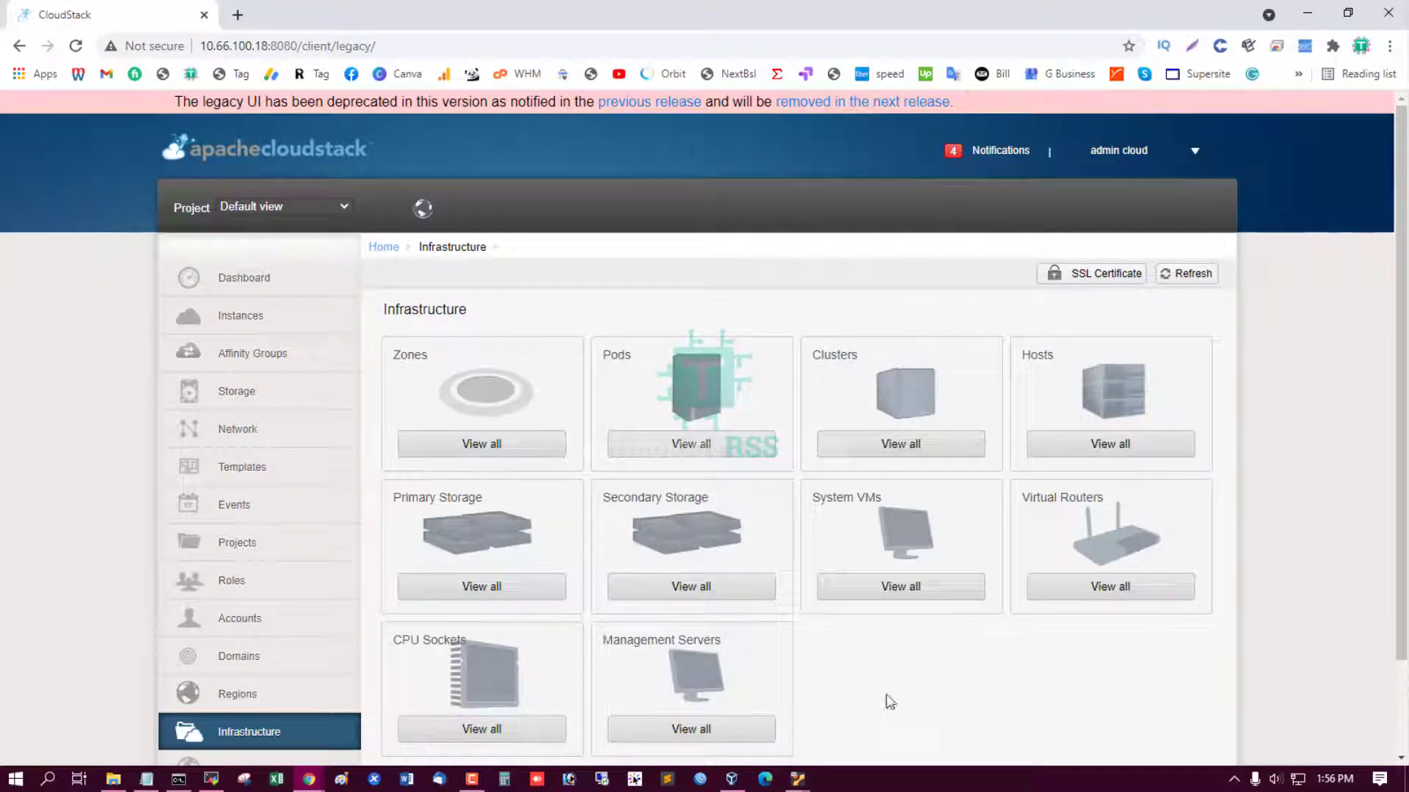
Reopen the System VMs list after refreshing it through the Infrastructure overview.
{"action": "scroll", "coordinate": [918, 668], "scroll_direction": "down", "scroll_amount": 1}
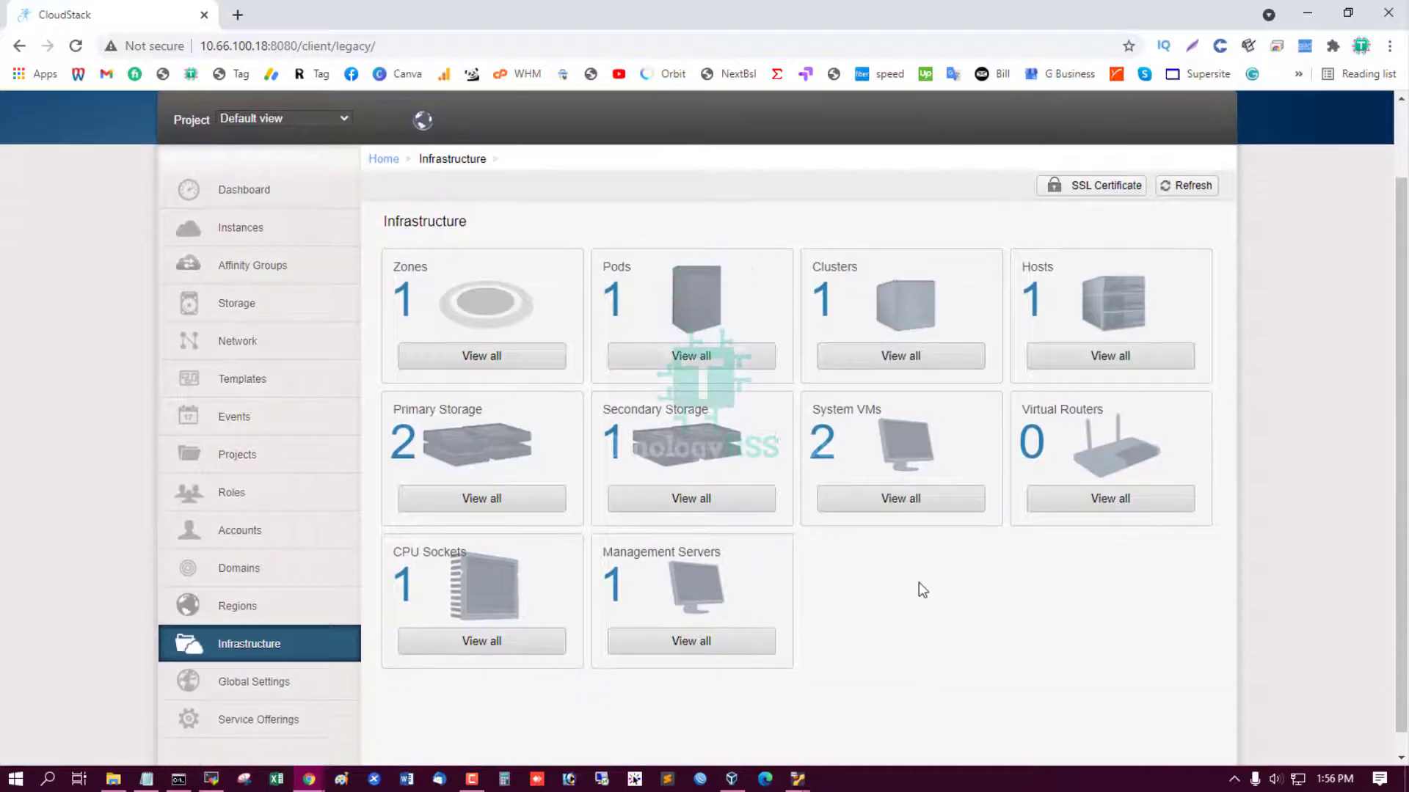
{"action": "left_click", "coordinate": [912, 501]}
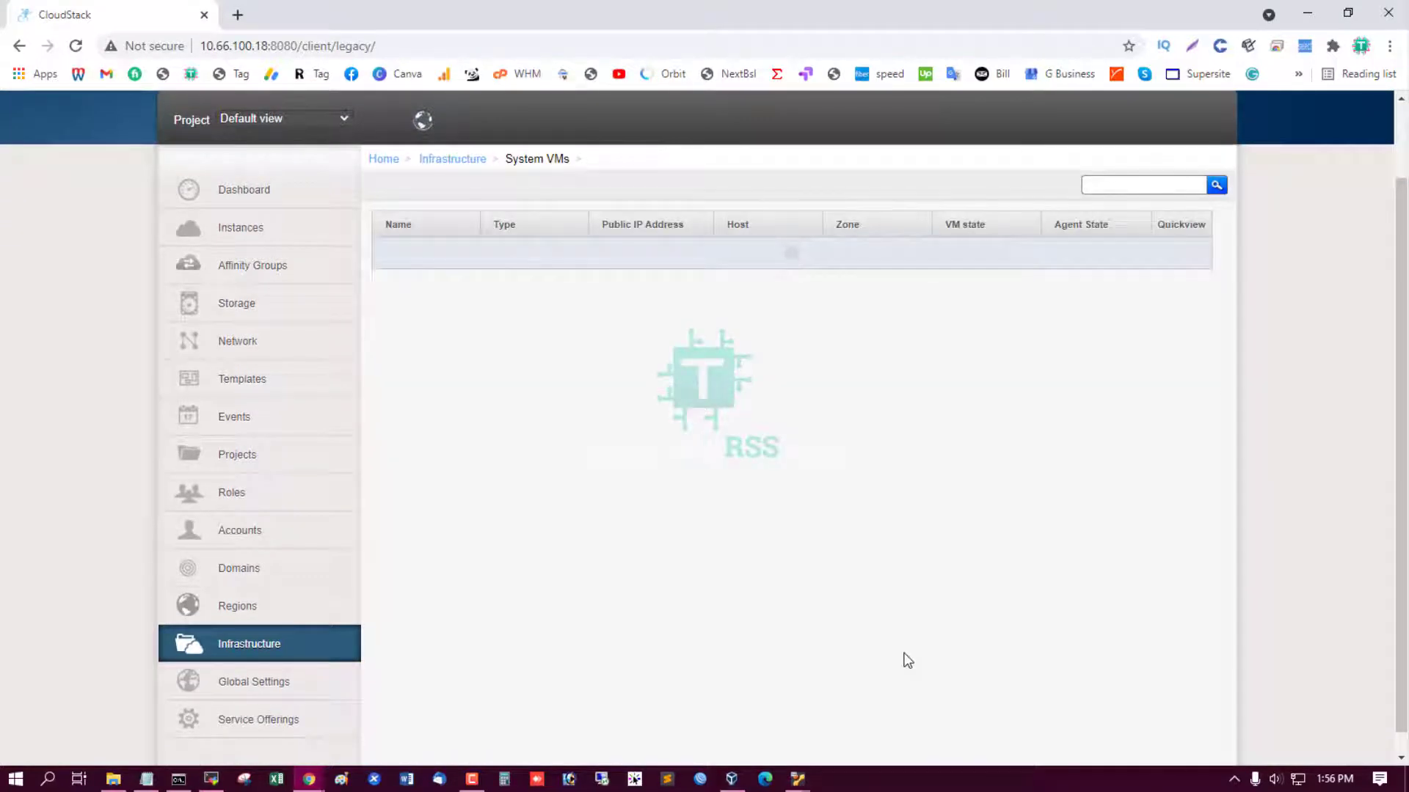
{"action": "scroll", "coordinate": [897, 625], "scroll_direction": "up", "scroll_amount": 1}
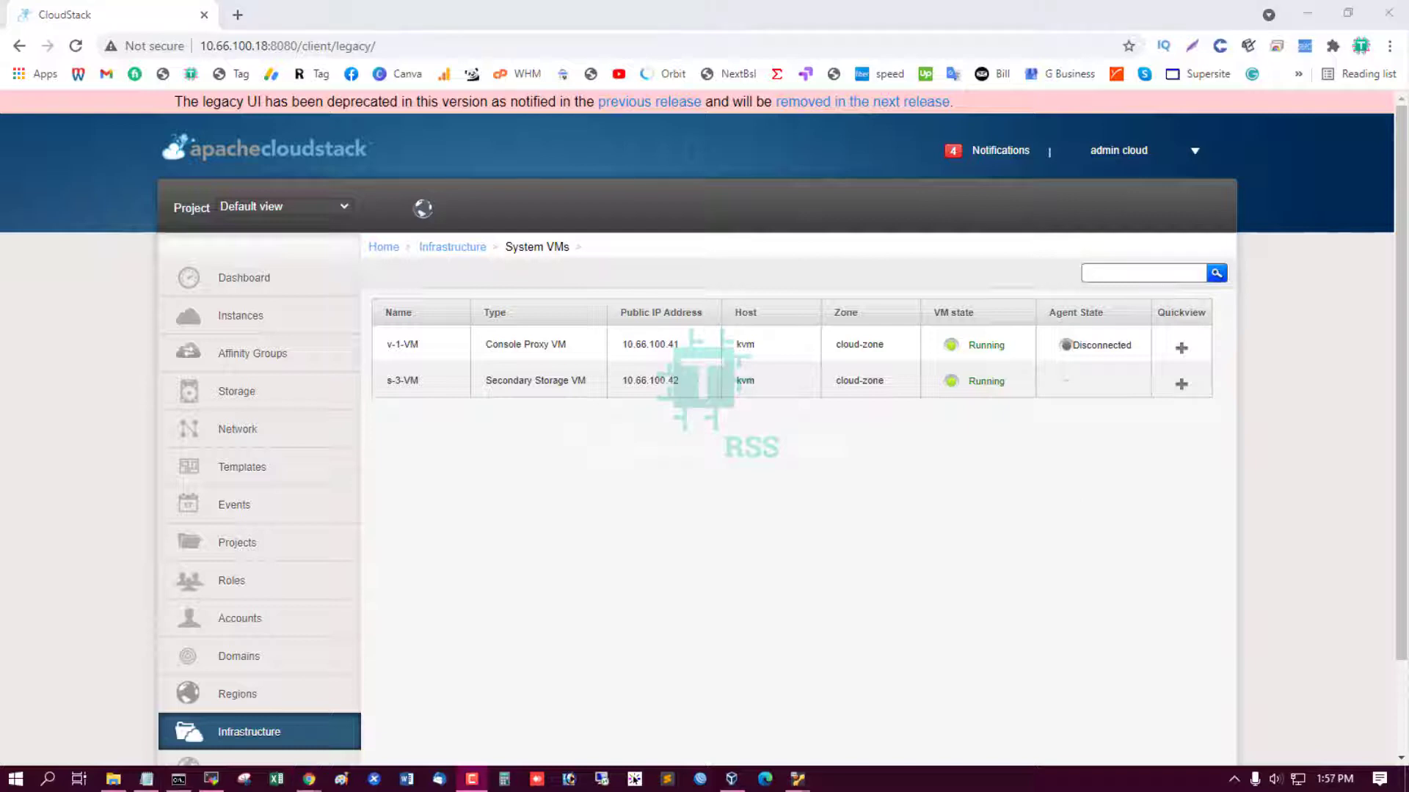
{"action": "left_click", "coordinate": [537, 247]}
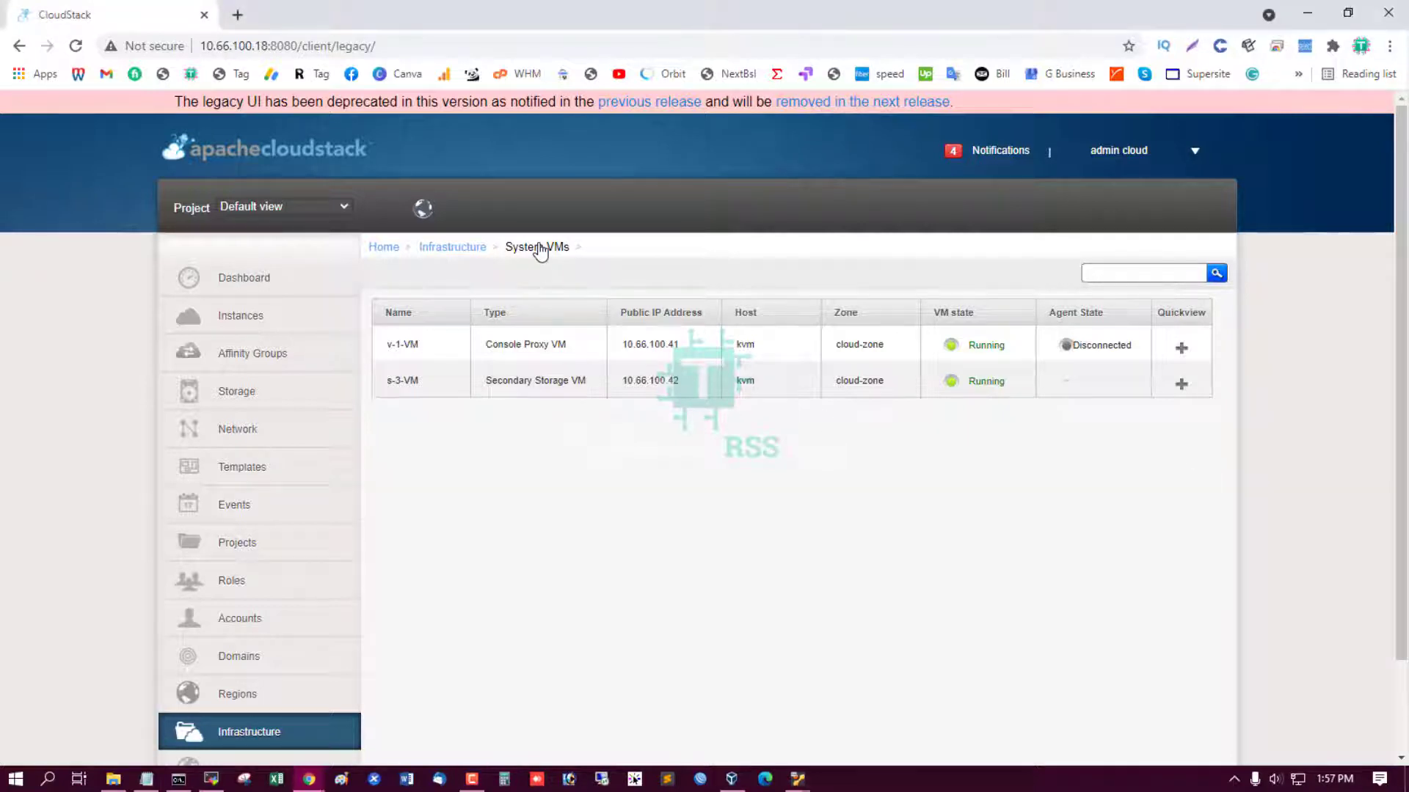
{"action": "left_click", "coordinate": [467, 249]}
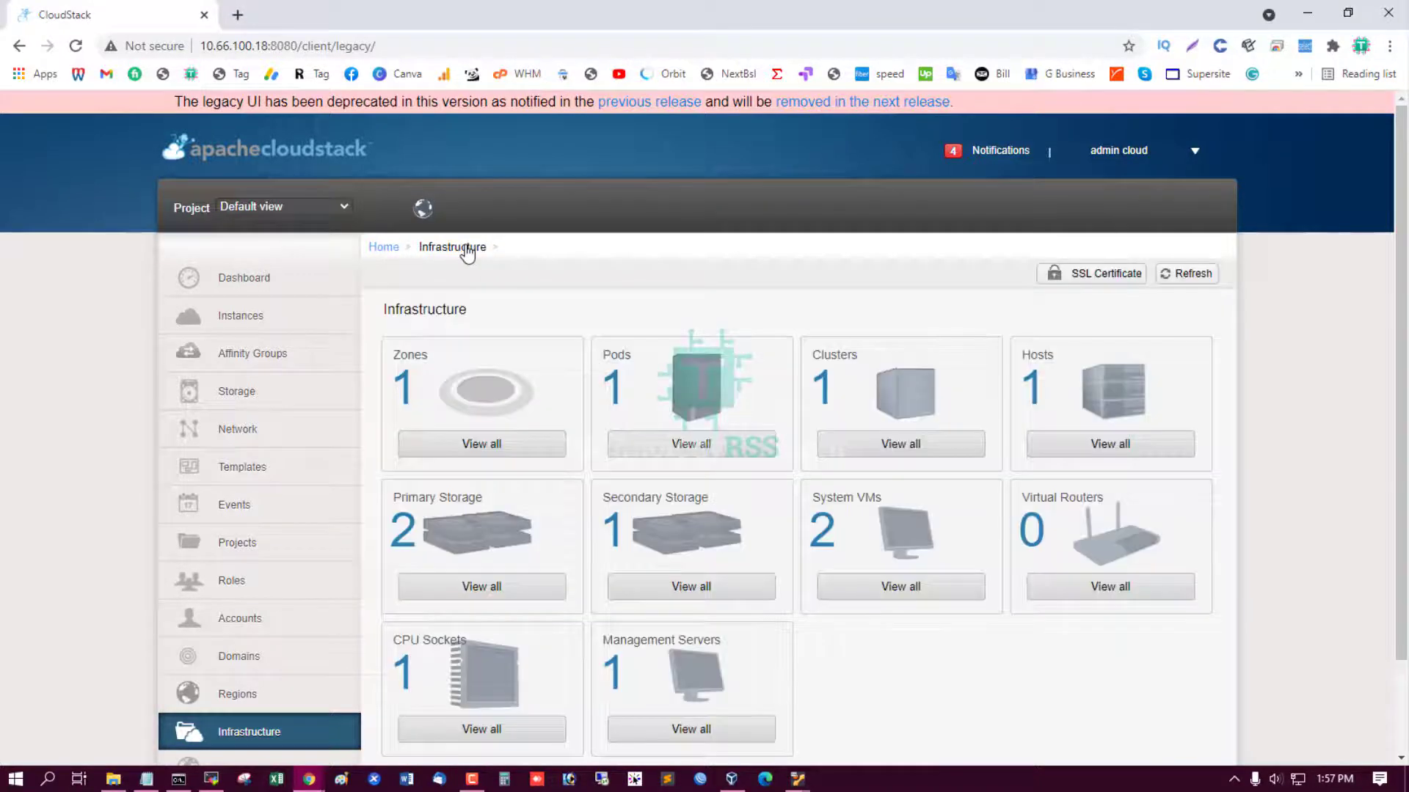
{"action": "left_click", "coordinate": [895, 587]}
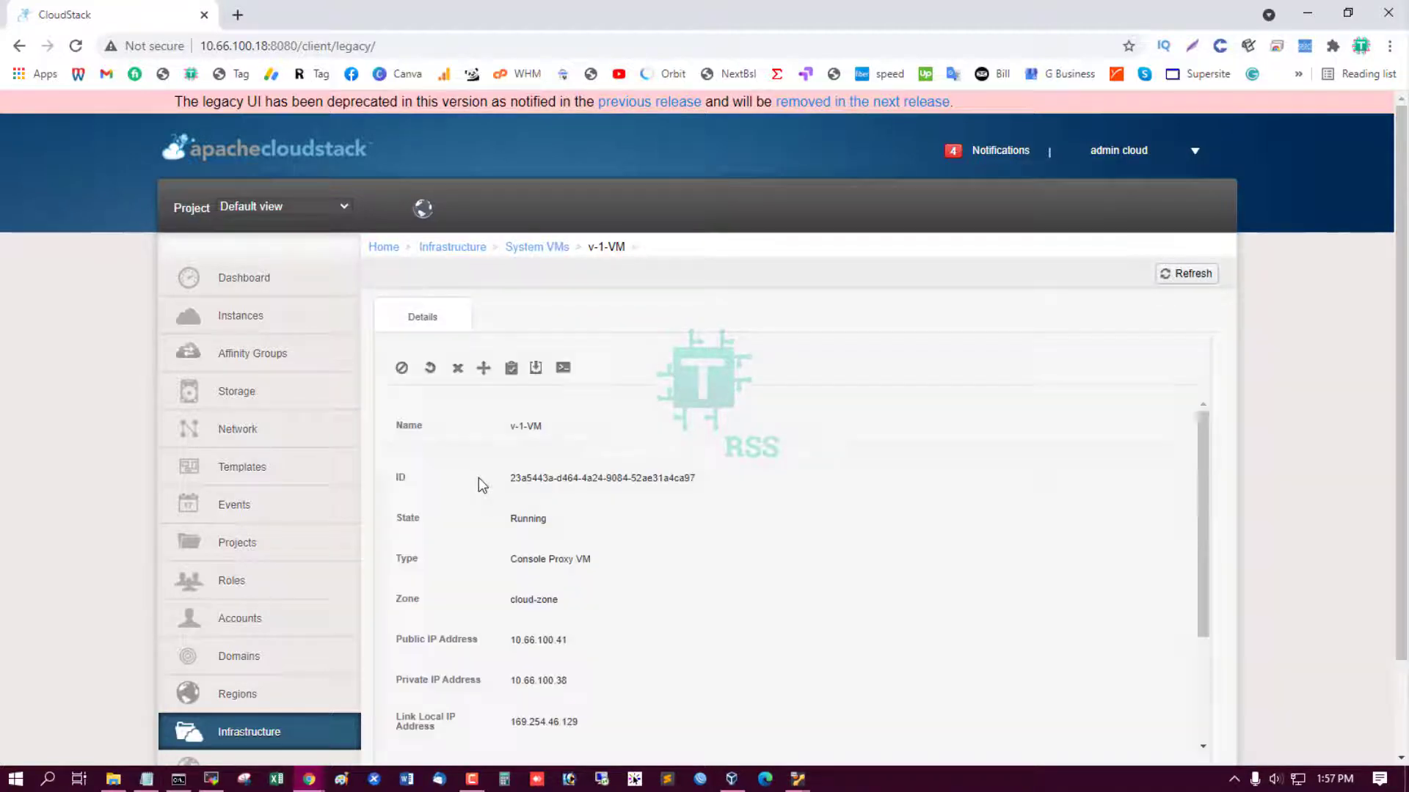
Open the v-1-VM console and log in as root.
{"action": "left_click", "coordinate": [563, 368]}
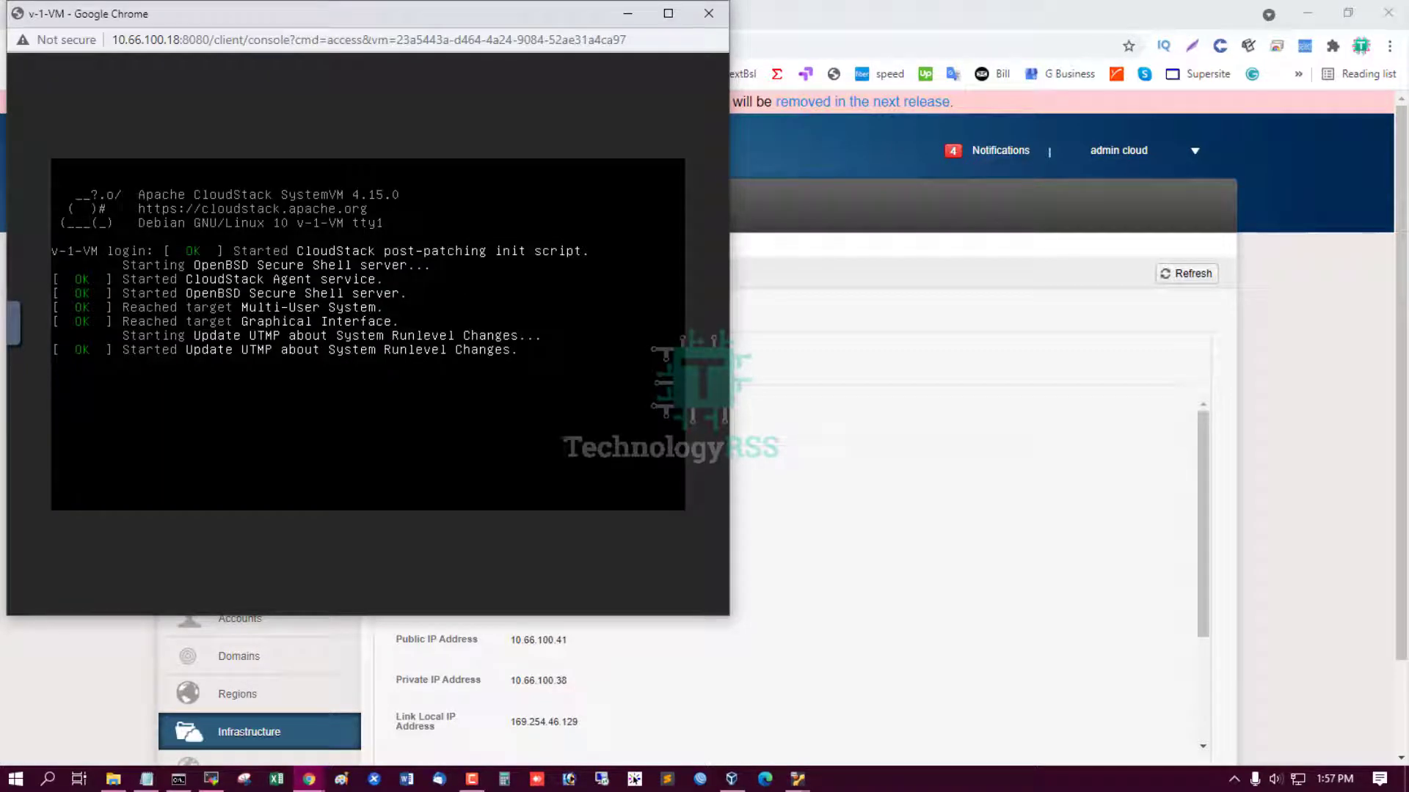
{"action": "key", "text": "Return"}
{"action": "type", "text": "ro"}
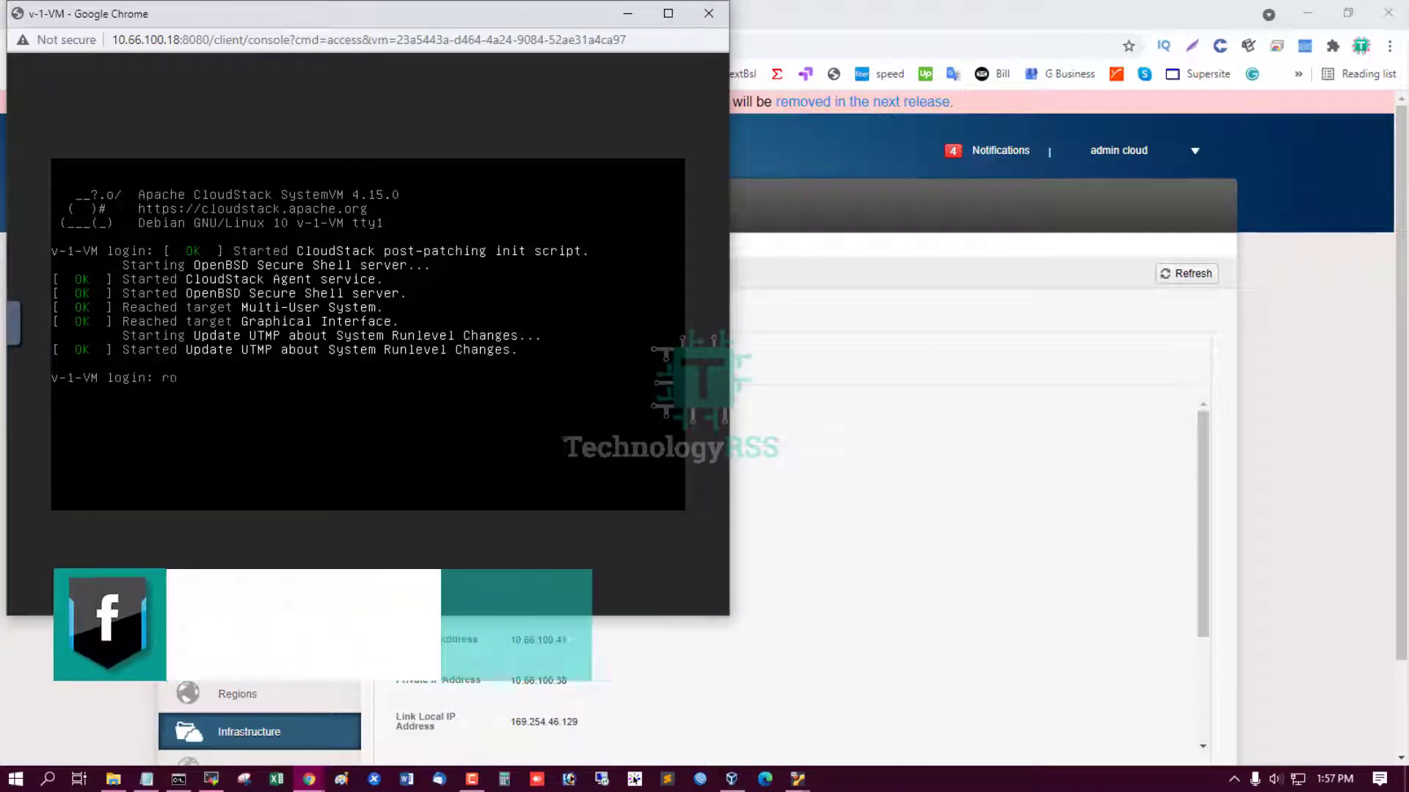
{"action": "type", "text": "ot"}
{"action": "key", "text": "Return"}
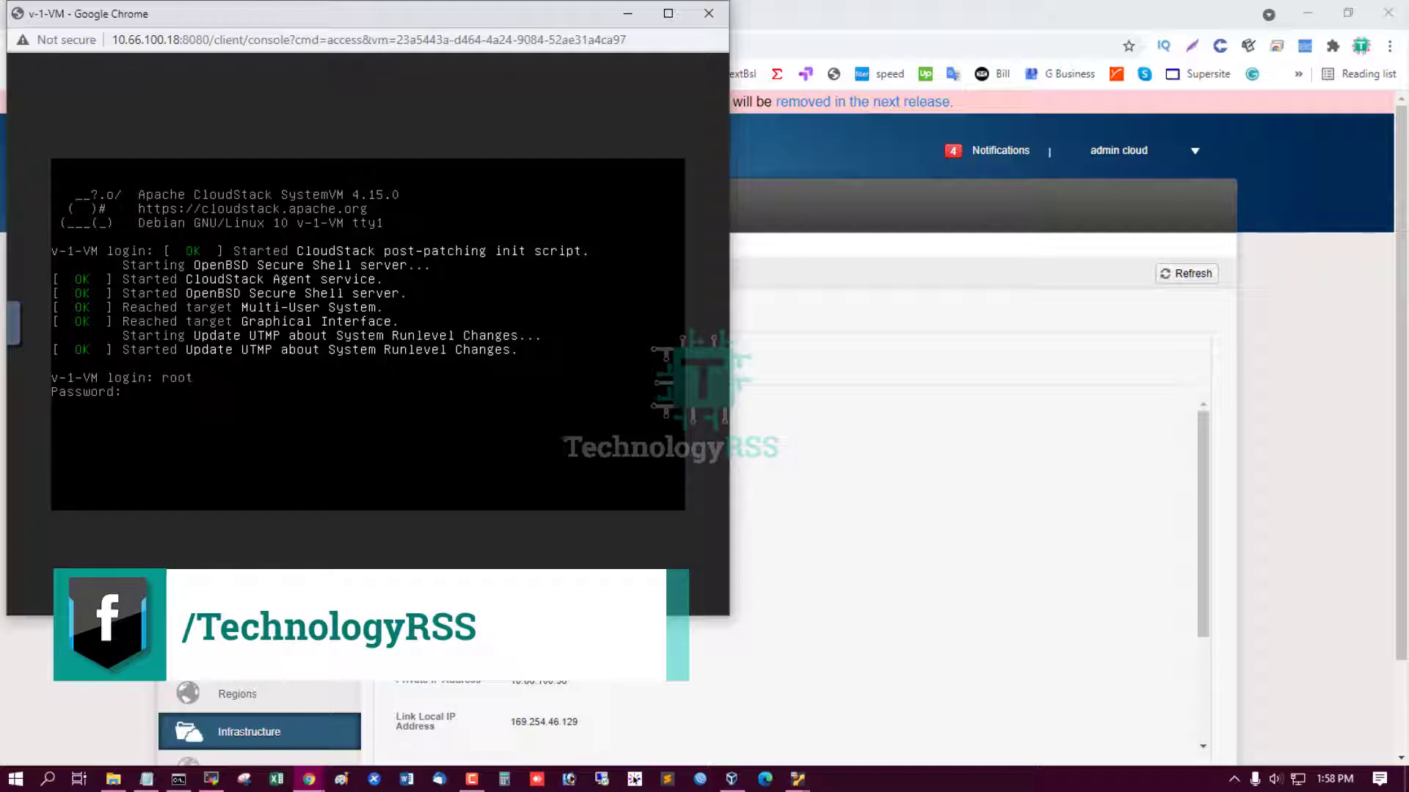
{"action": "key", "text": "Return"}
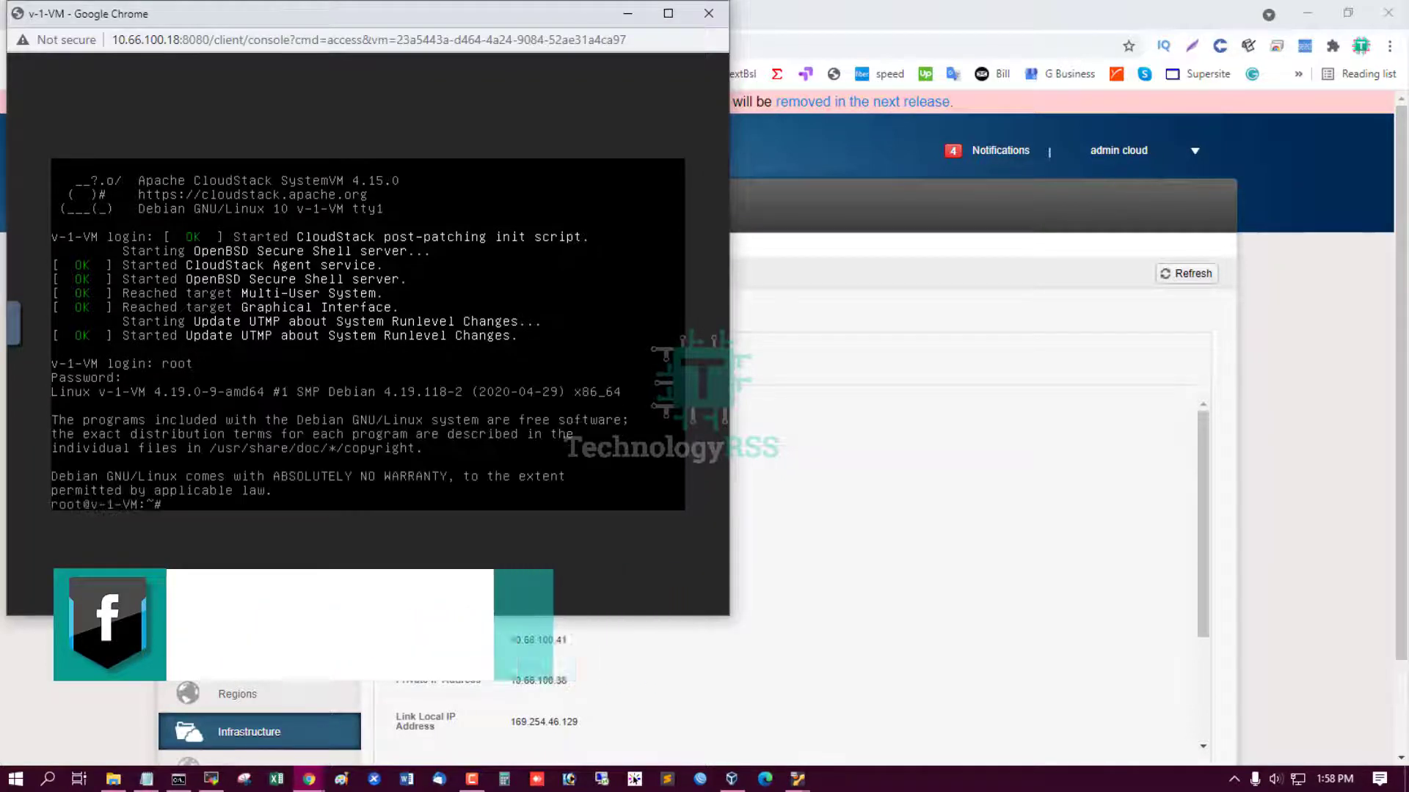
Ping 8.8.8.8 from v-1-VM, stop it, and return to the System VMs list.
{"action": "key", "text": "ctrl+l"}
{"action": "key", "text": "Return"}
{"action": "key", "text": "Return"}
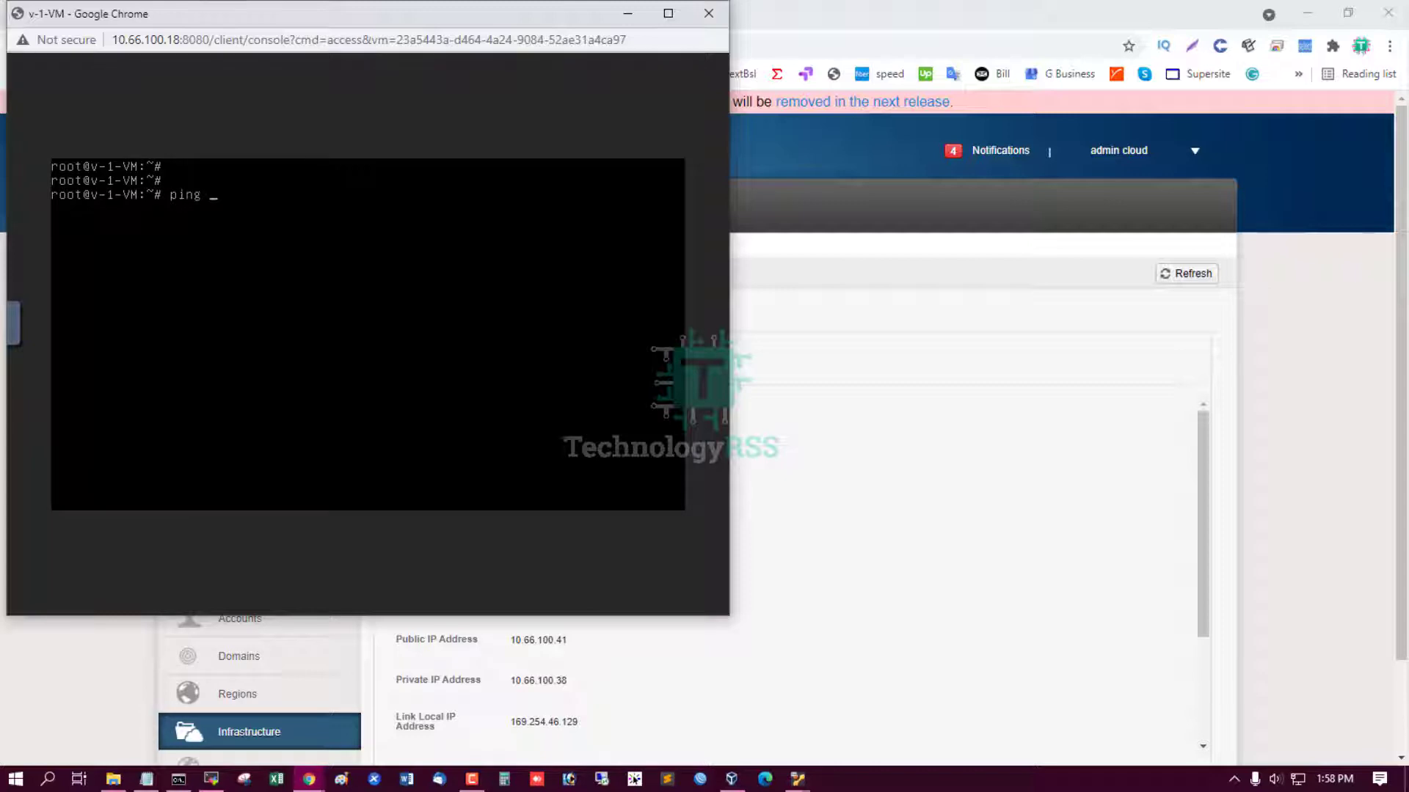
{"action": "key", "text": "Return"}
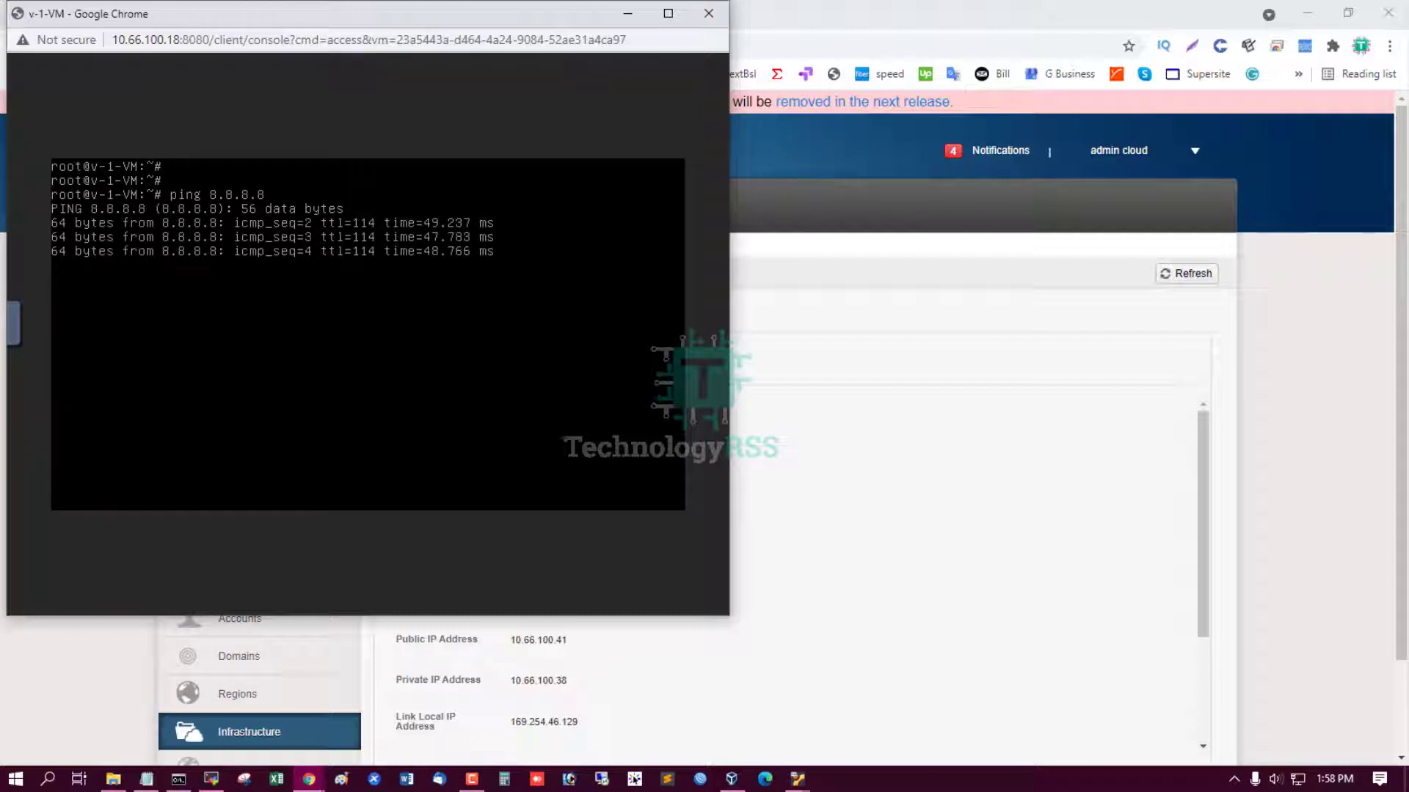
{"action": "key", "text": "ctrl+c"}
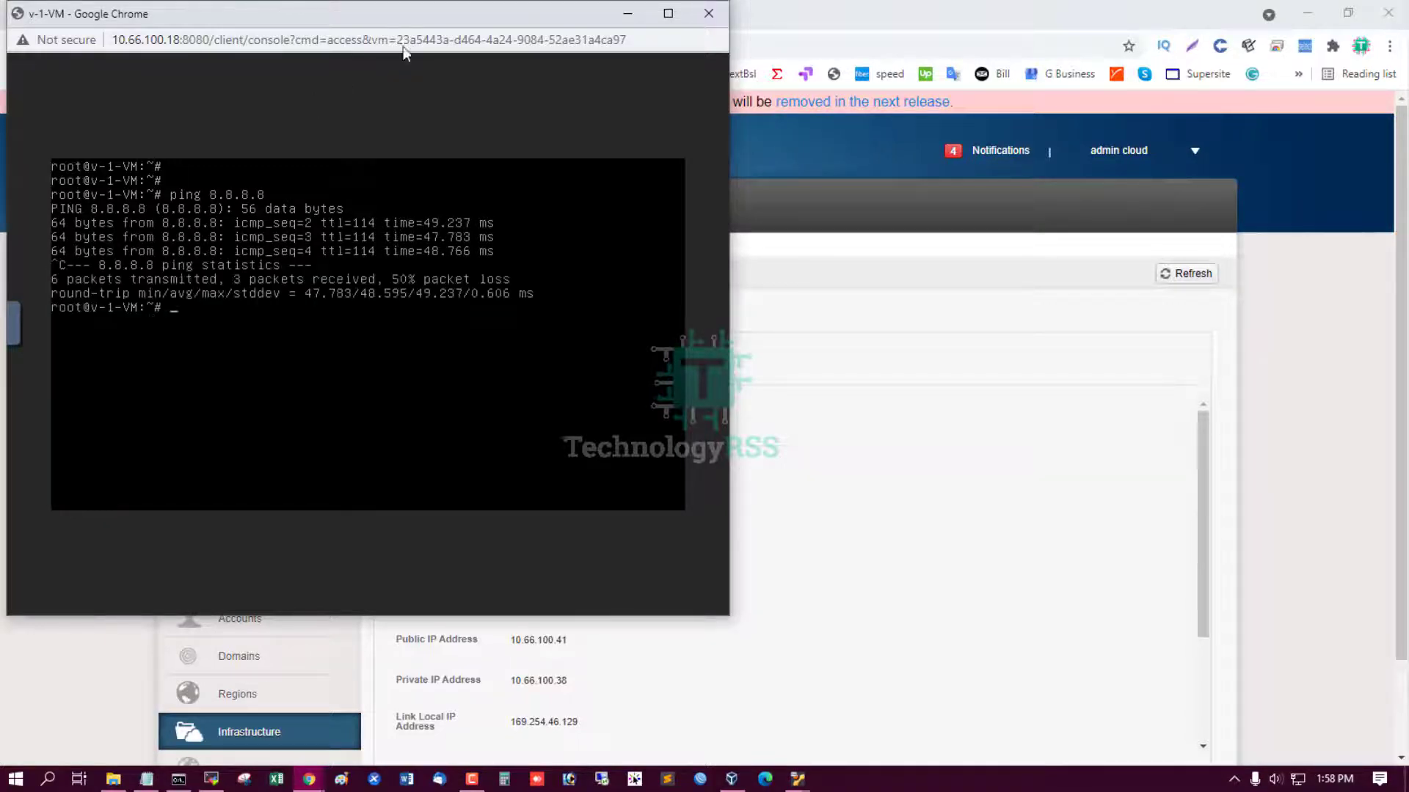
{"action": "left_click", "coordinate": [708, 13]}
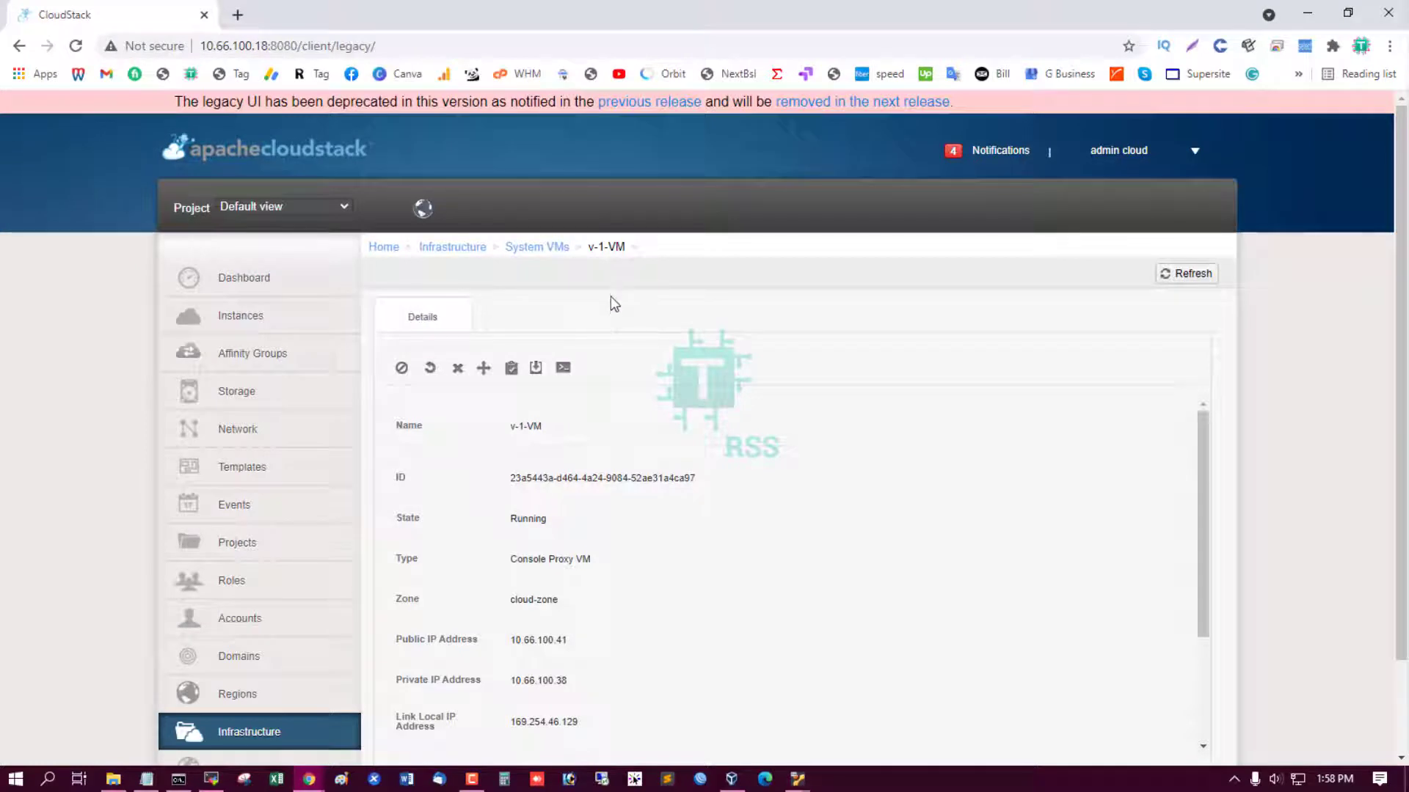
{"action": "left_click", "coordinate": [546, 248]}
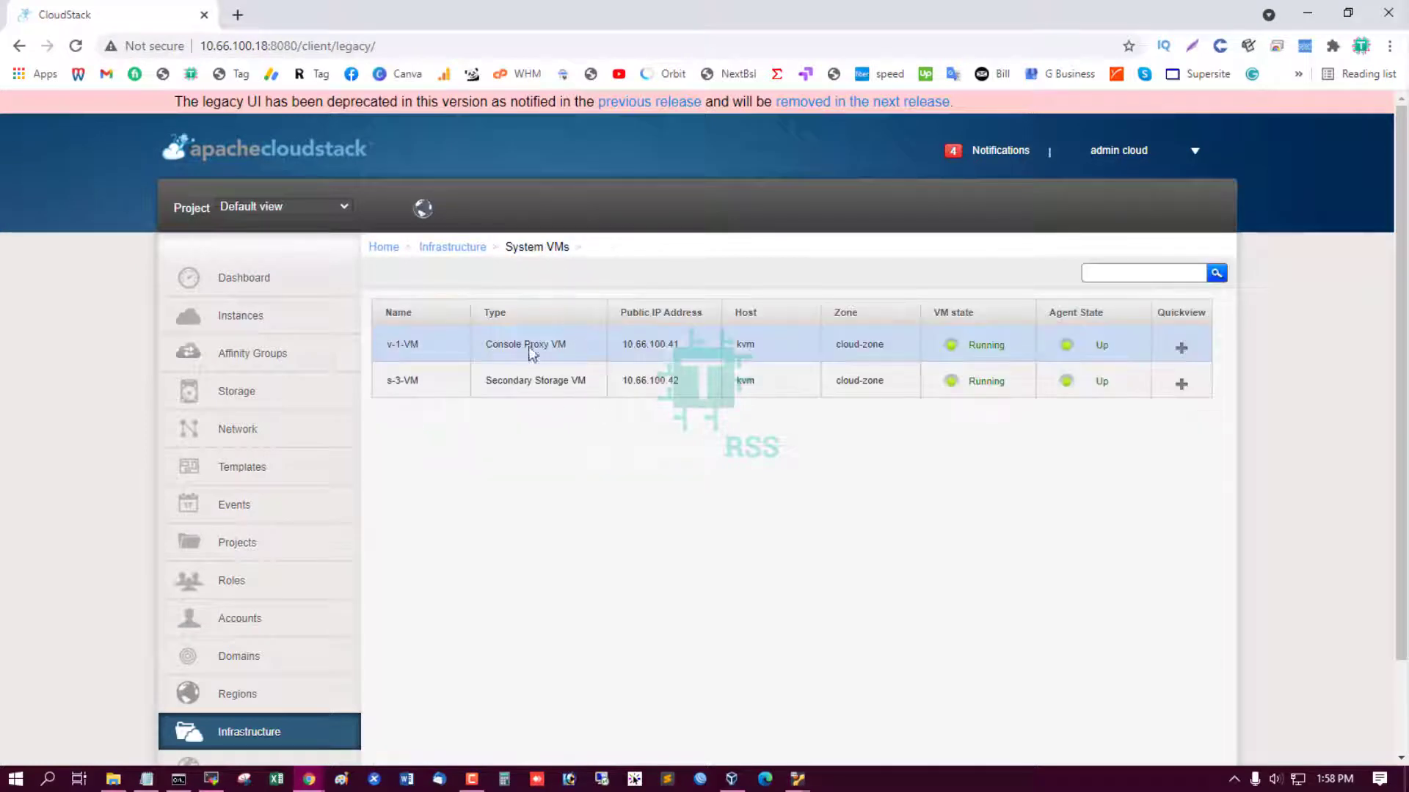
Open the s-3-VM console and log in as root.
{"action": "left_click", "coordinate": [403, 381]}
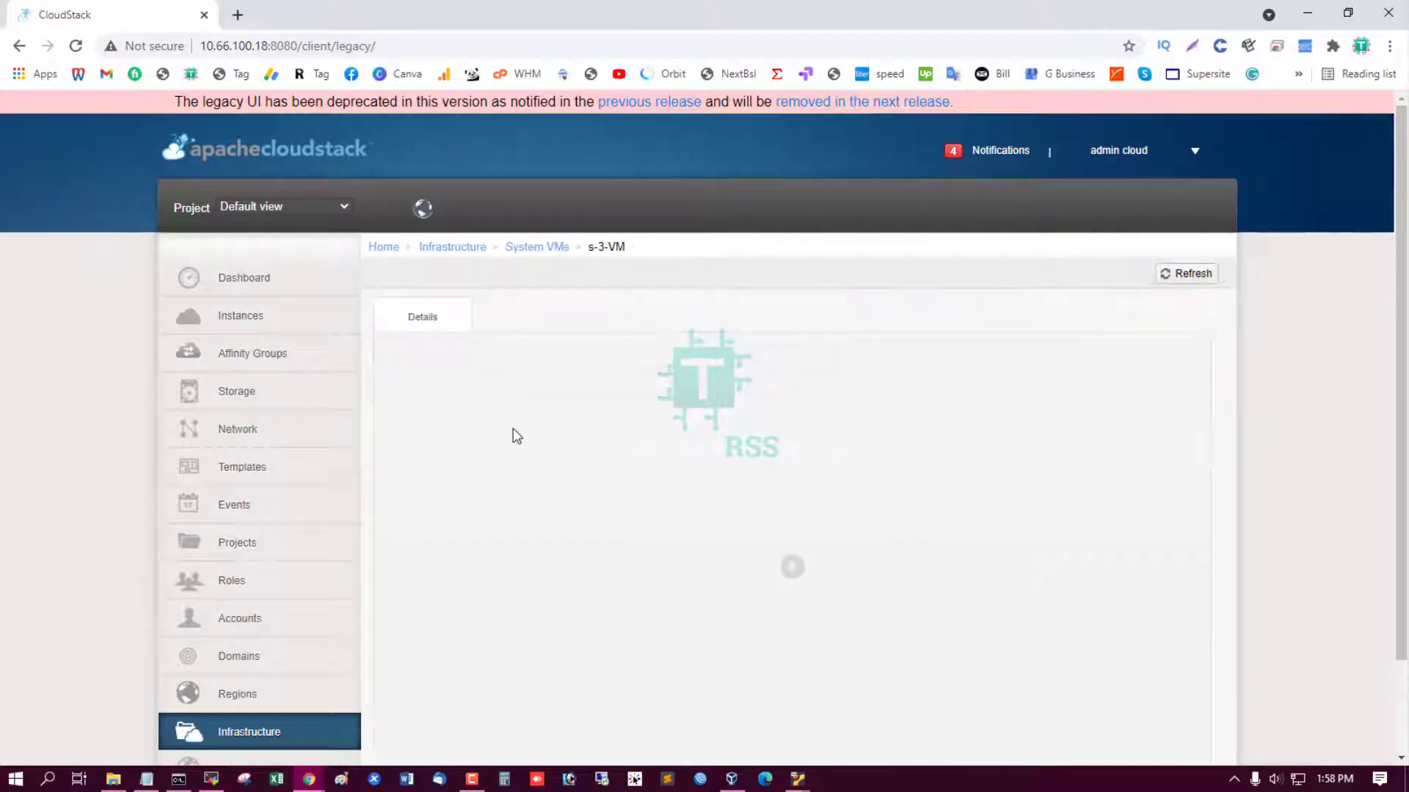
{"action": "left_click", "coordinate": [564, 369]}
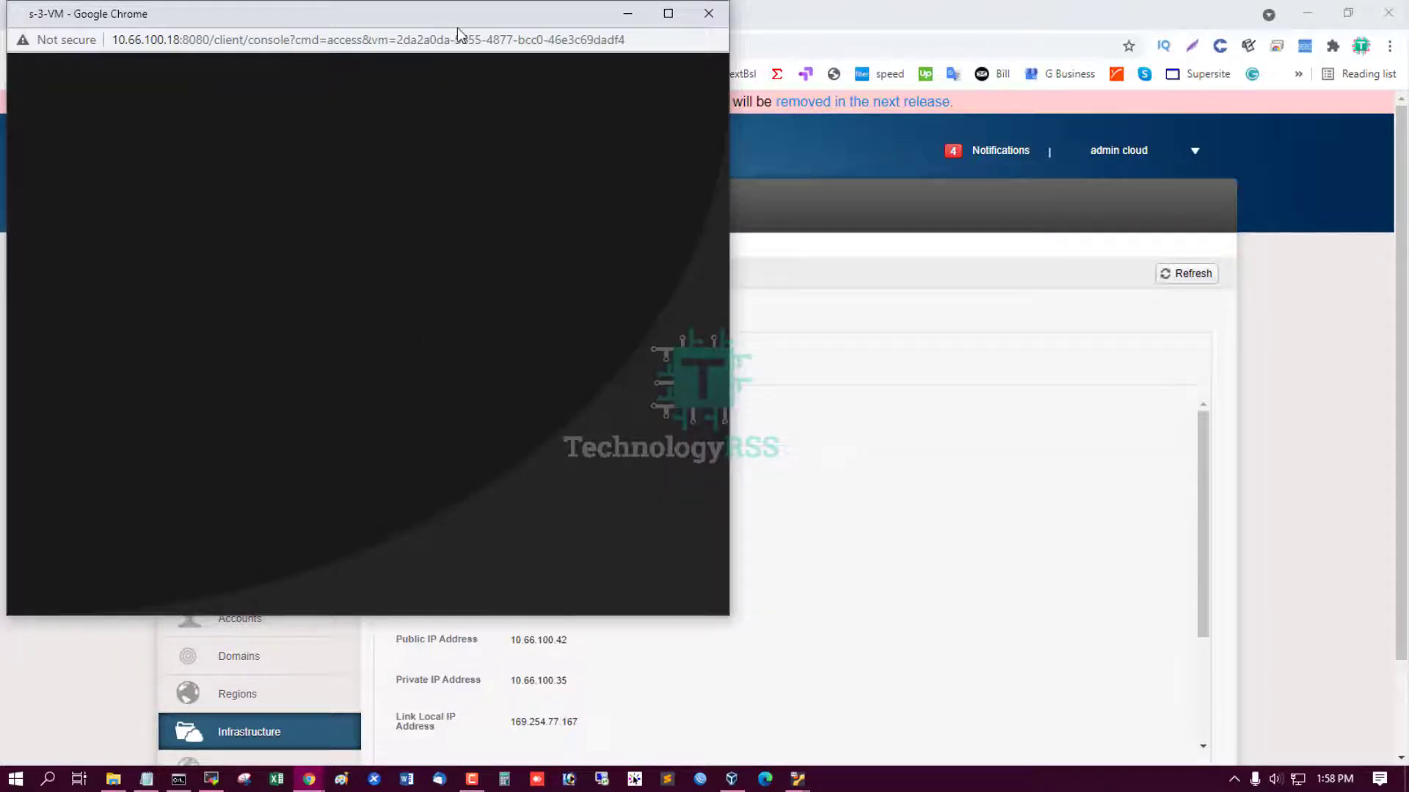
{"action": "left_click_drag", "start_coordinate": [457, 16], "coordinate": [466, 103]}
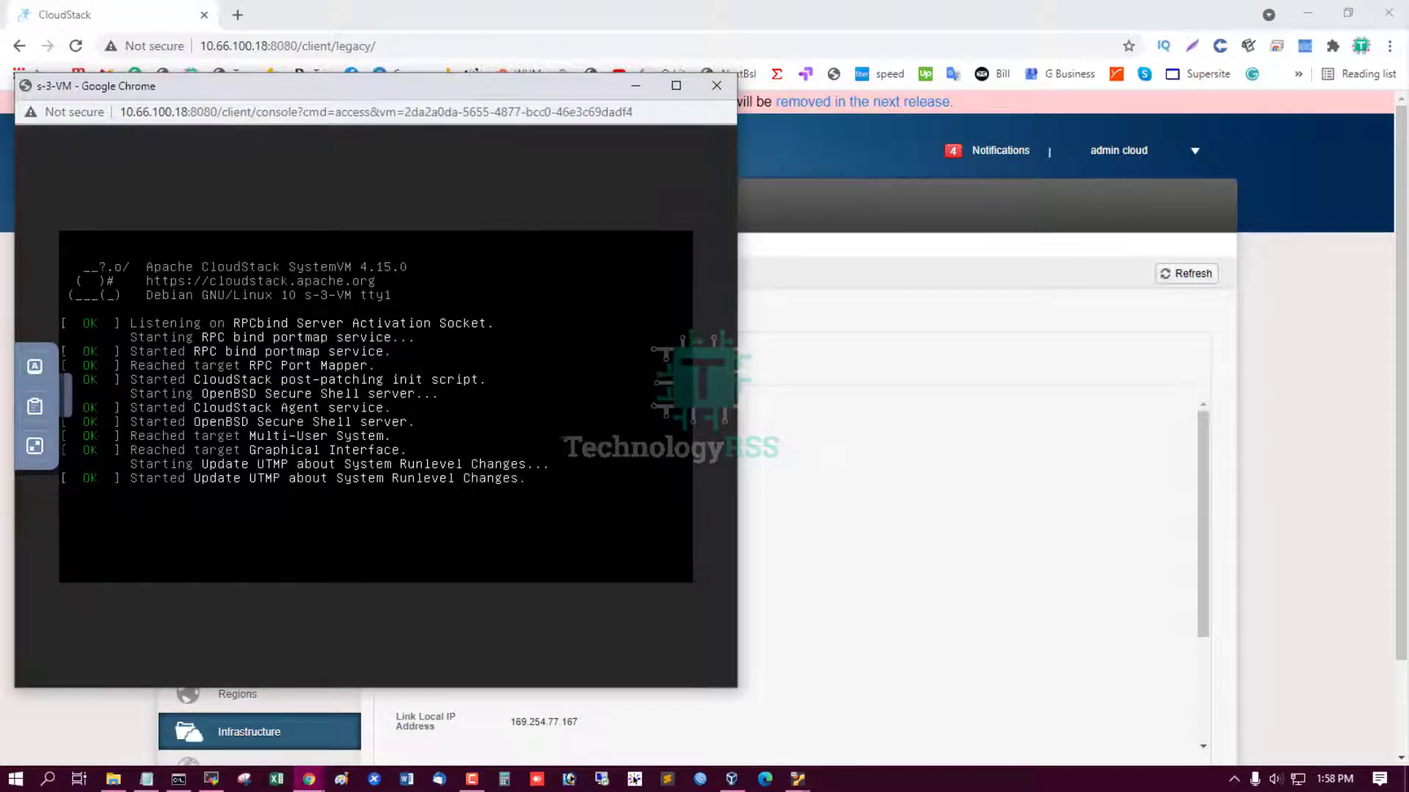
{"action": "key", "text": "Return"}
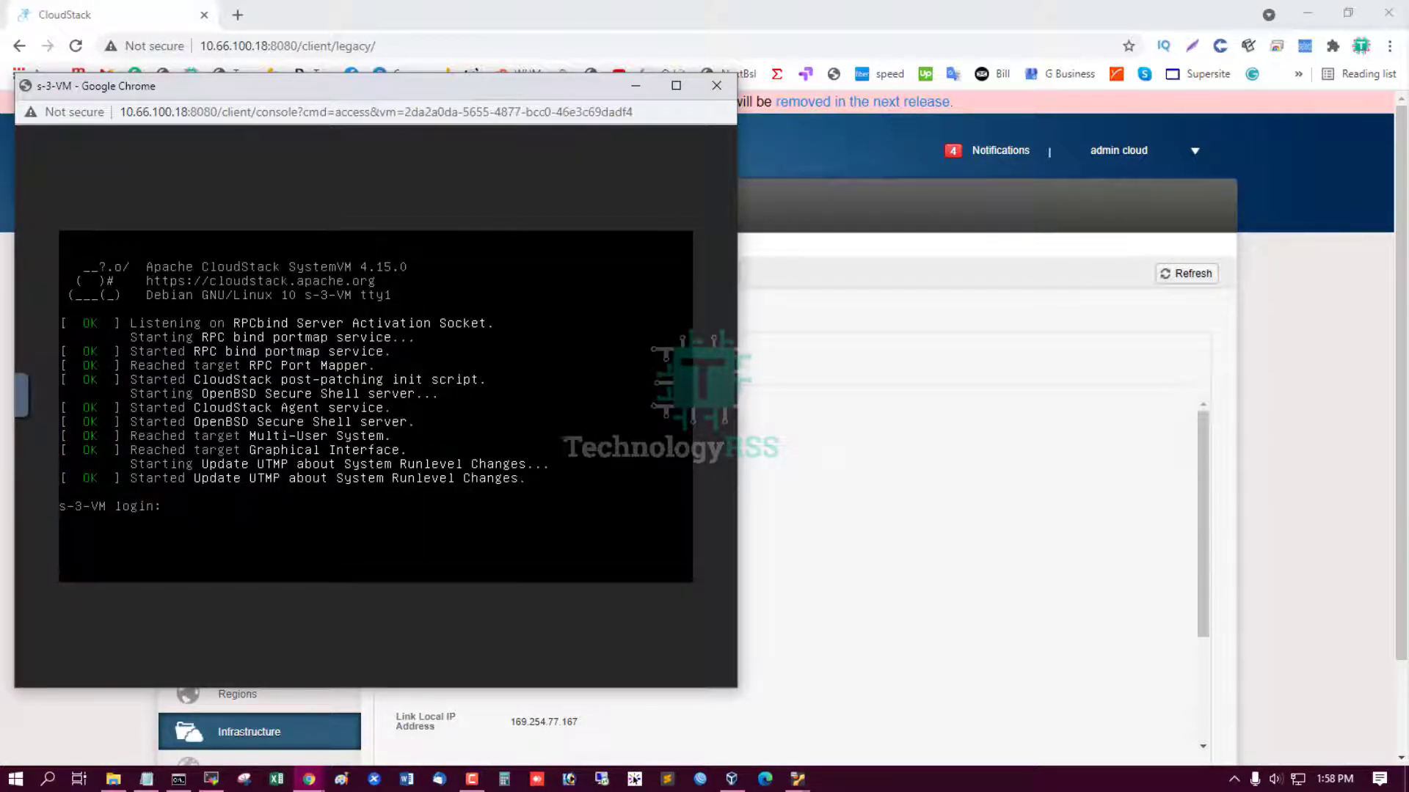
{"action": "type", "text": "root"}
{"action": "key", "text": "Return"}
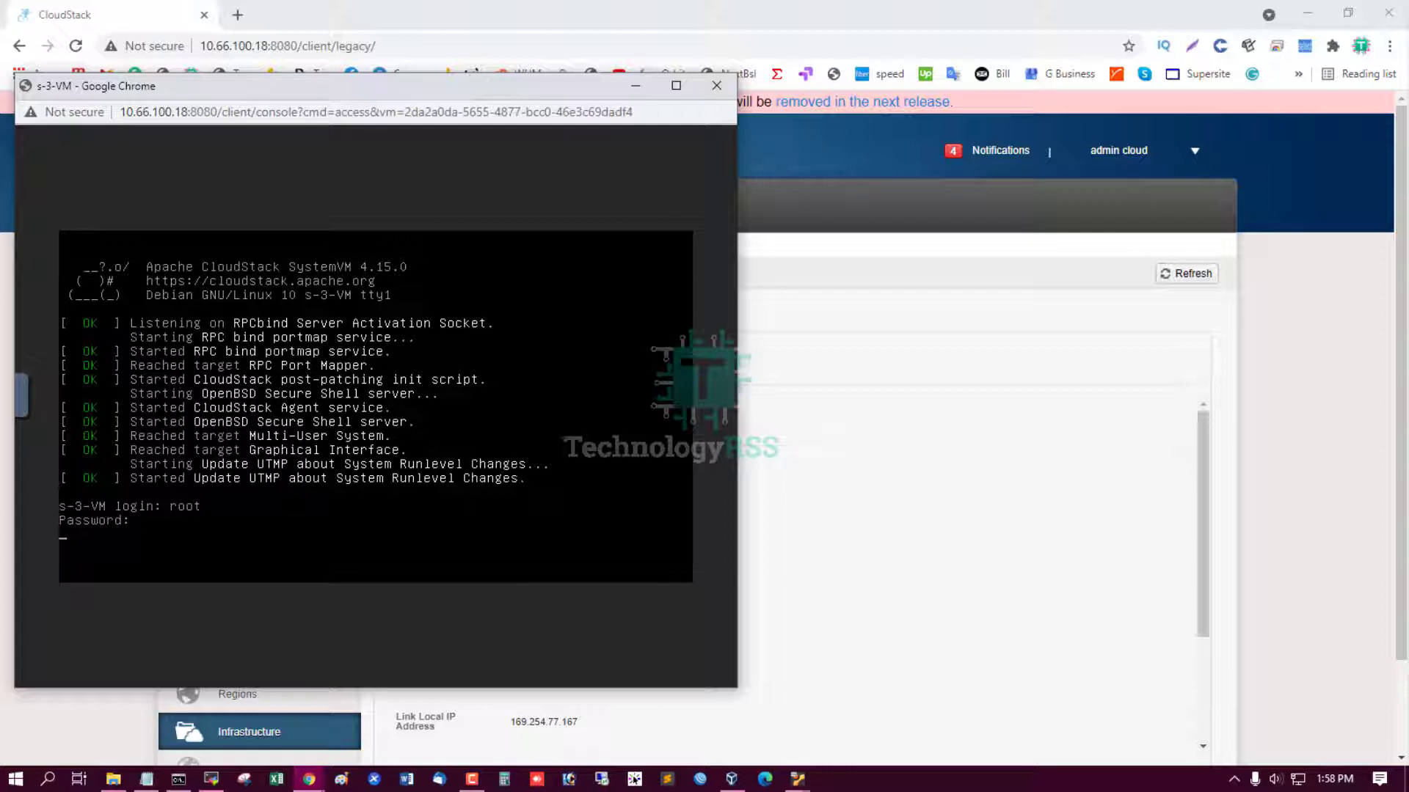
{"action": "key", "text": "Return"}
Clear the screen and ping 8.8.8.8, stopping after 4 of 7 replies.
{"action": "key", "text": "Return"}
{"action": "key", "text": "Return"}
{"action": "key", "text": "Return"}
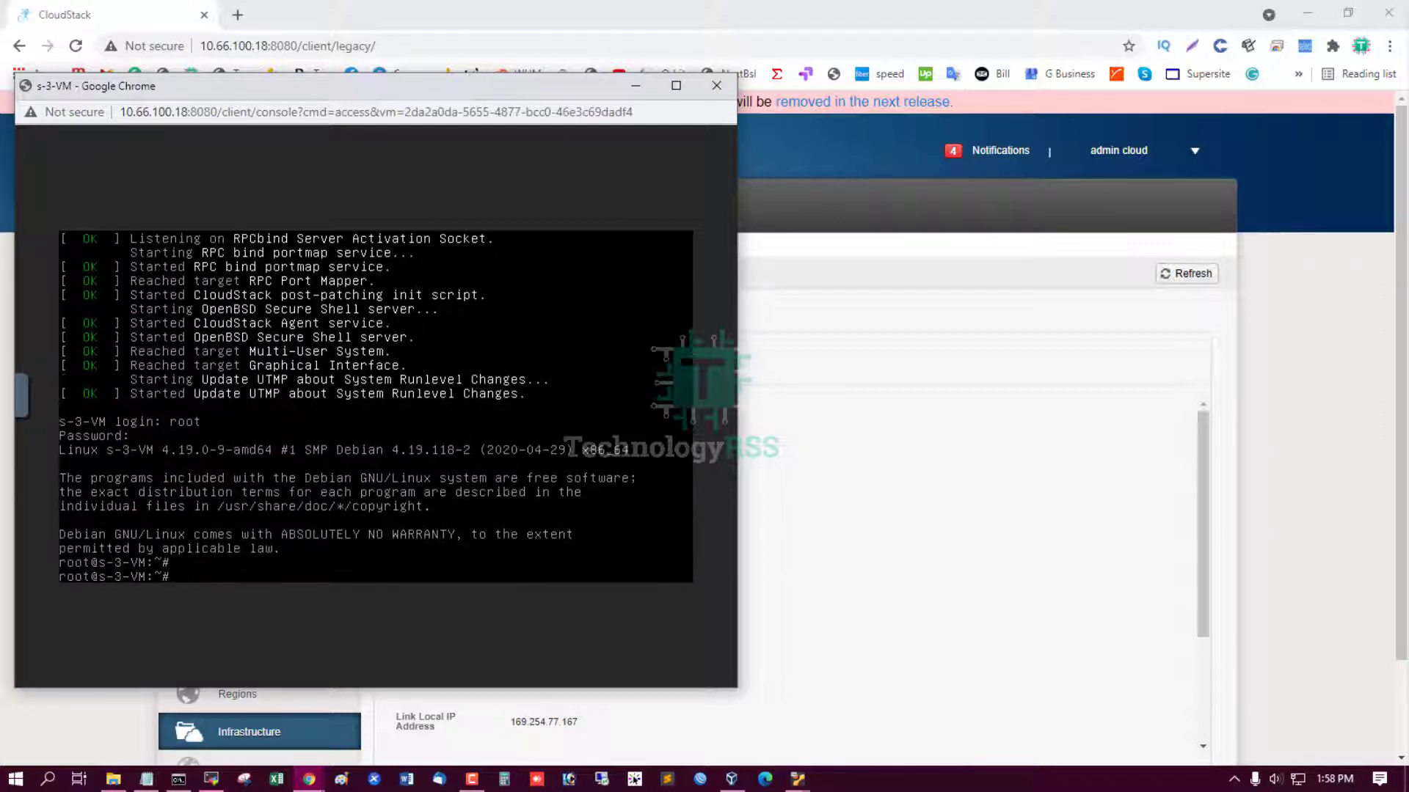
{"action": "key", "text": "ctrl+l"}
{"action": "key", "text": "Return"}
{"action": "key", "text": "Return"}
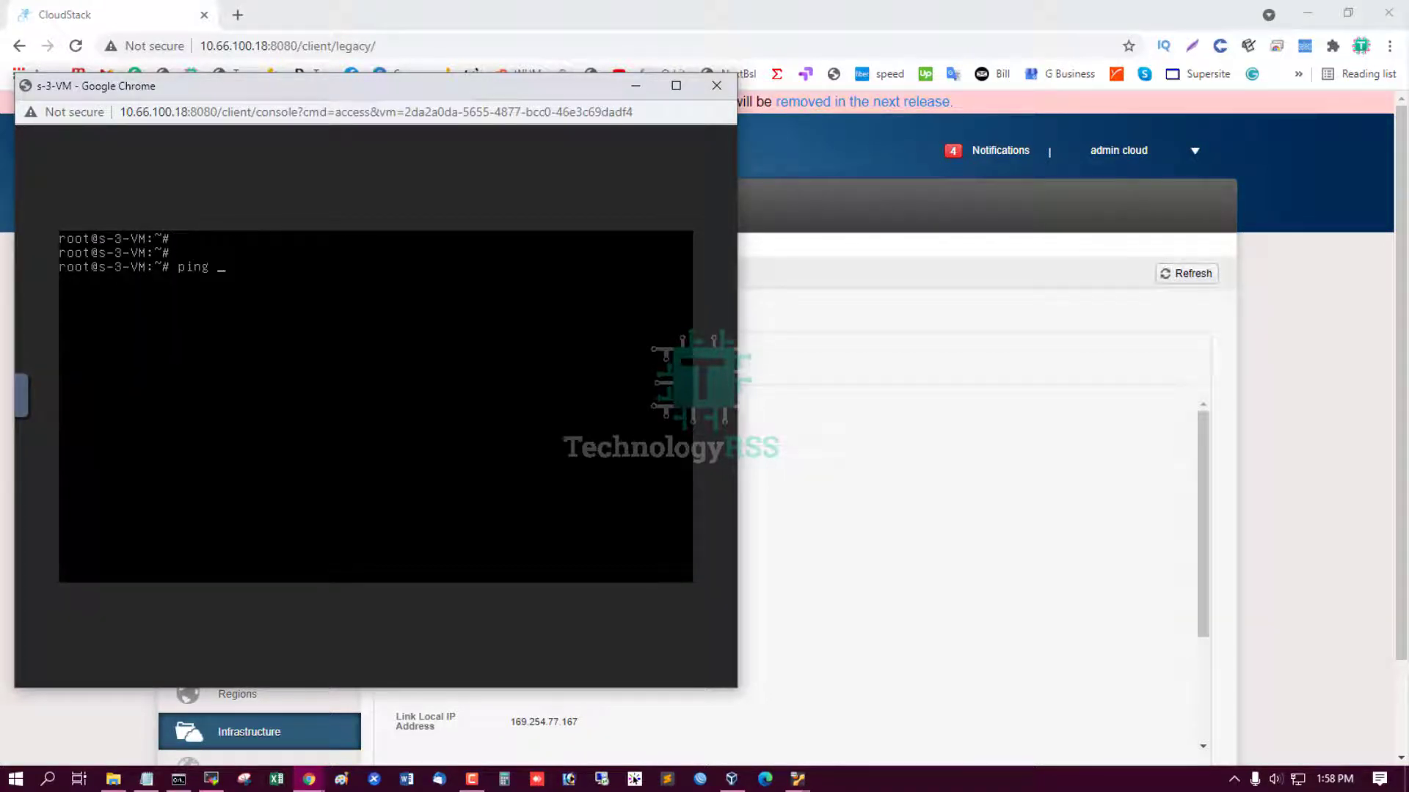
{"action": "type", "text": "ping 8.8.8.8"}
{"action": "key", "text": "Return"}
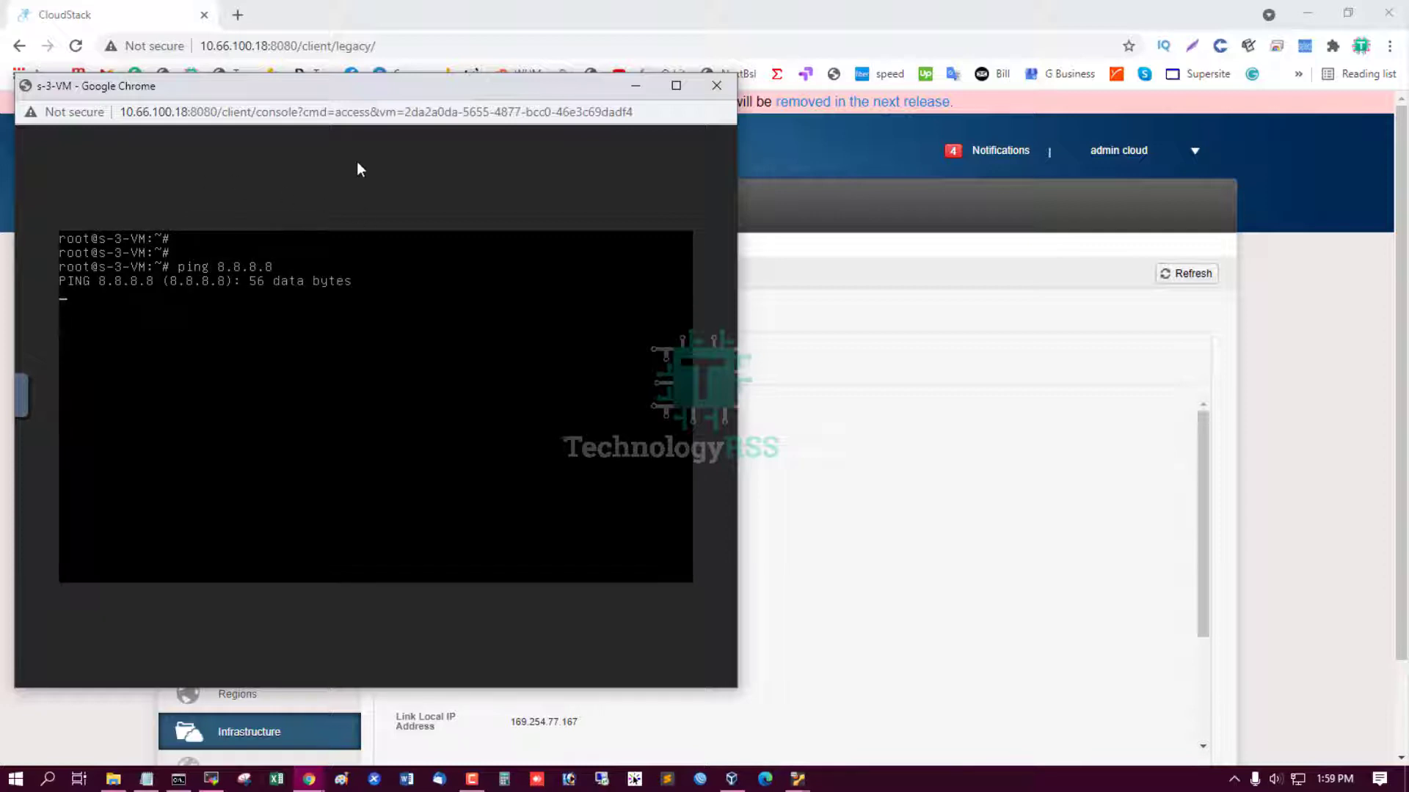
{"action": "left_click_drag", "start_coordinate": [355, 85], "coordinate": [431, 53]}
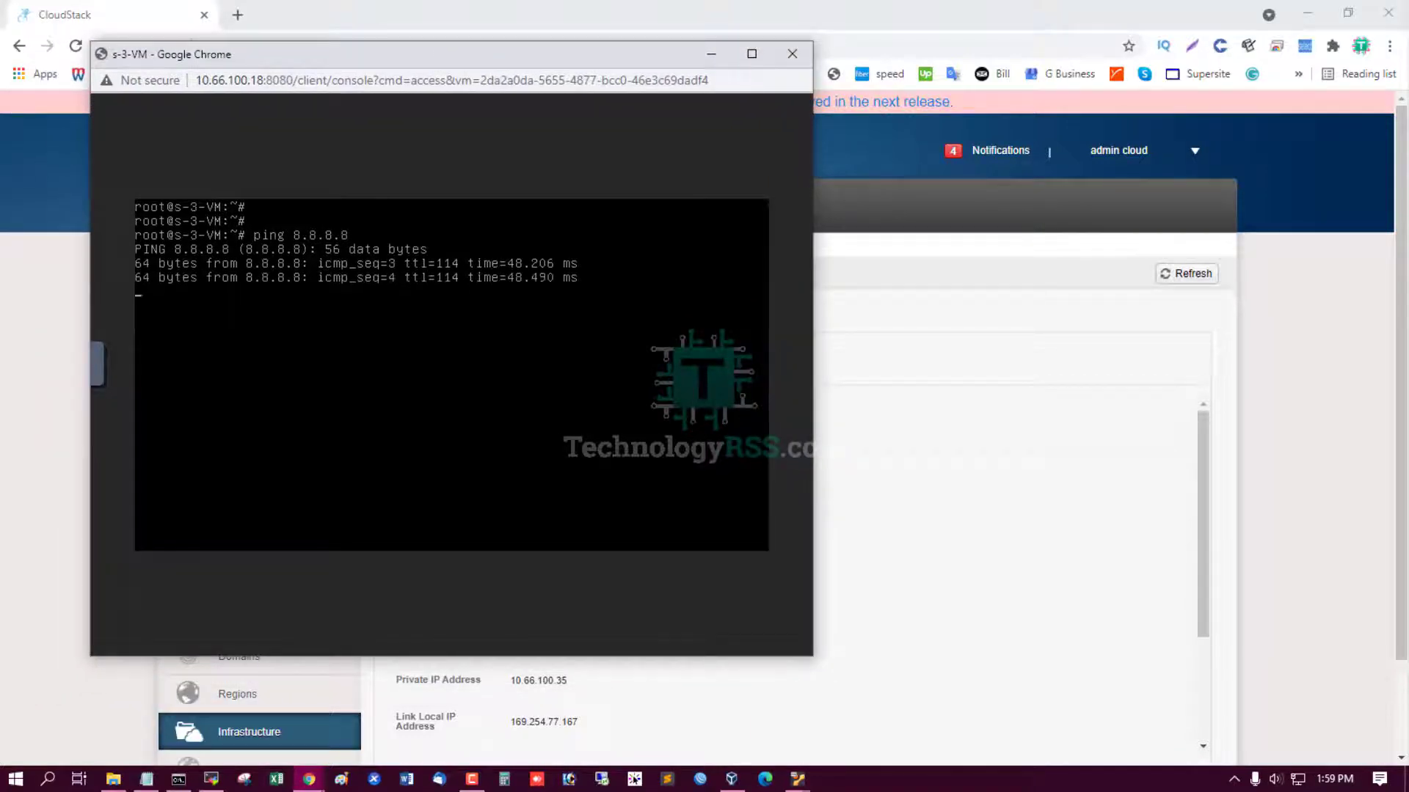
{"action": "key", "text": "ctrl+c"}
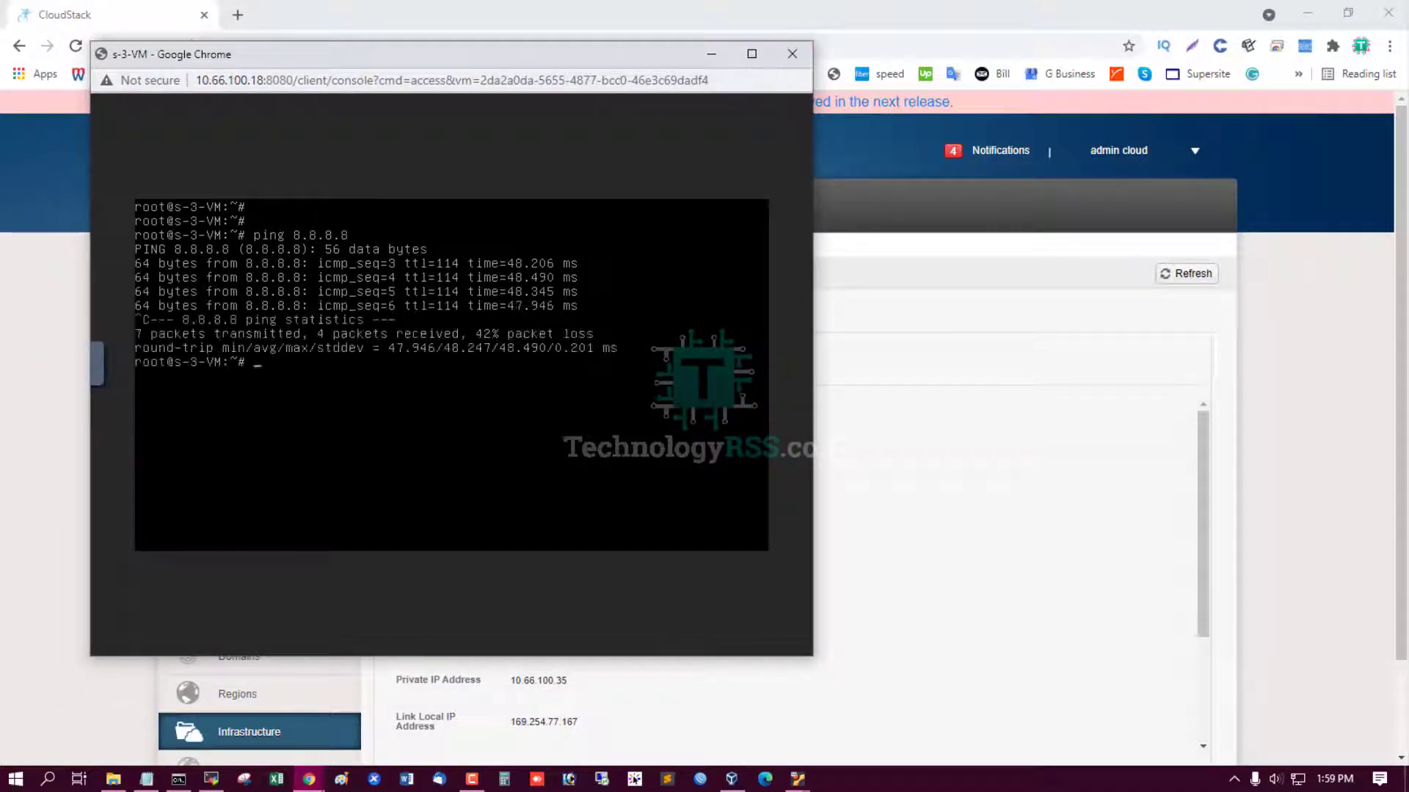
Close the secondary storage VM console and return to the system VMs list.
{"action": "left_click", "coordinate": [791, 55]}
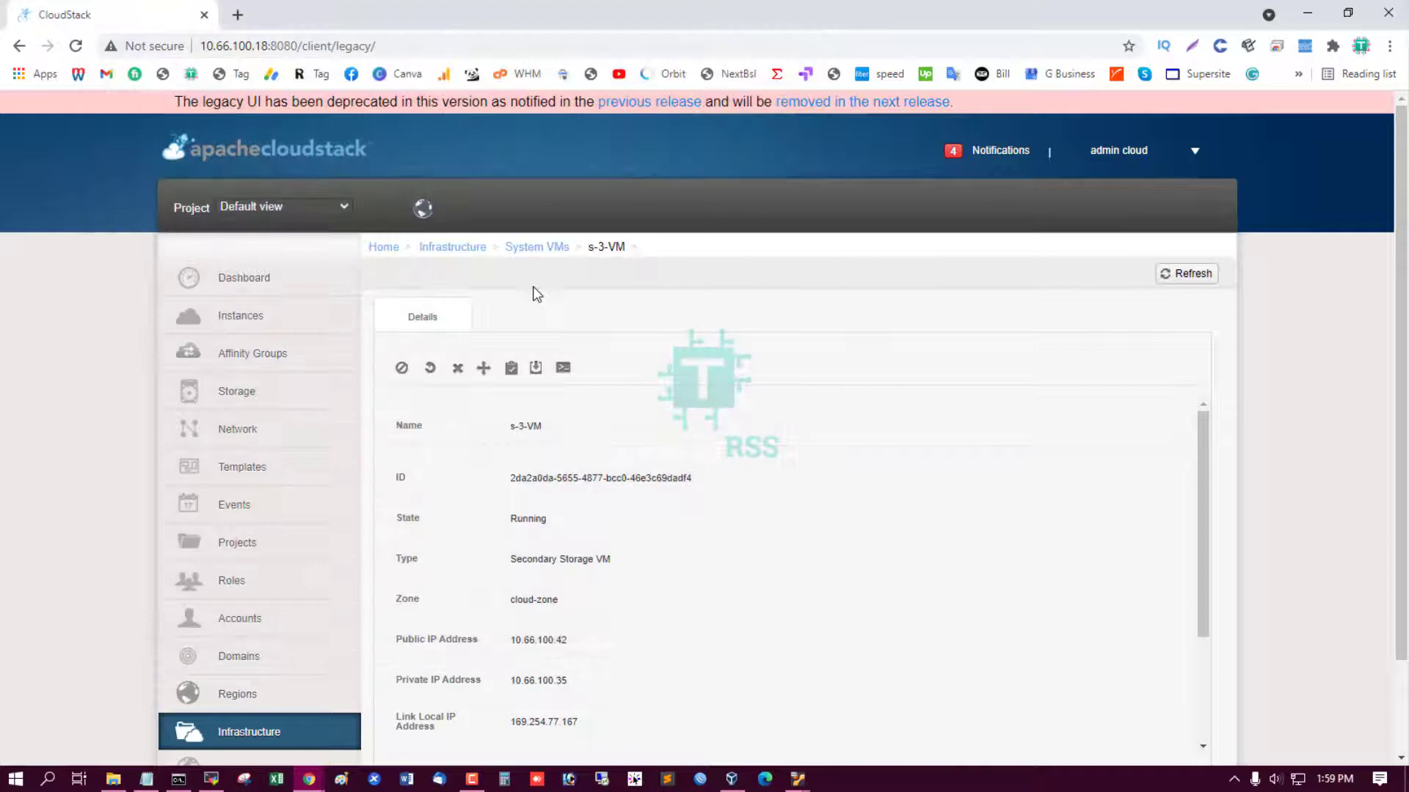
{"action": "left_click", "coordinate": [530, 248]}
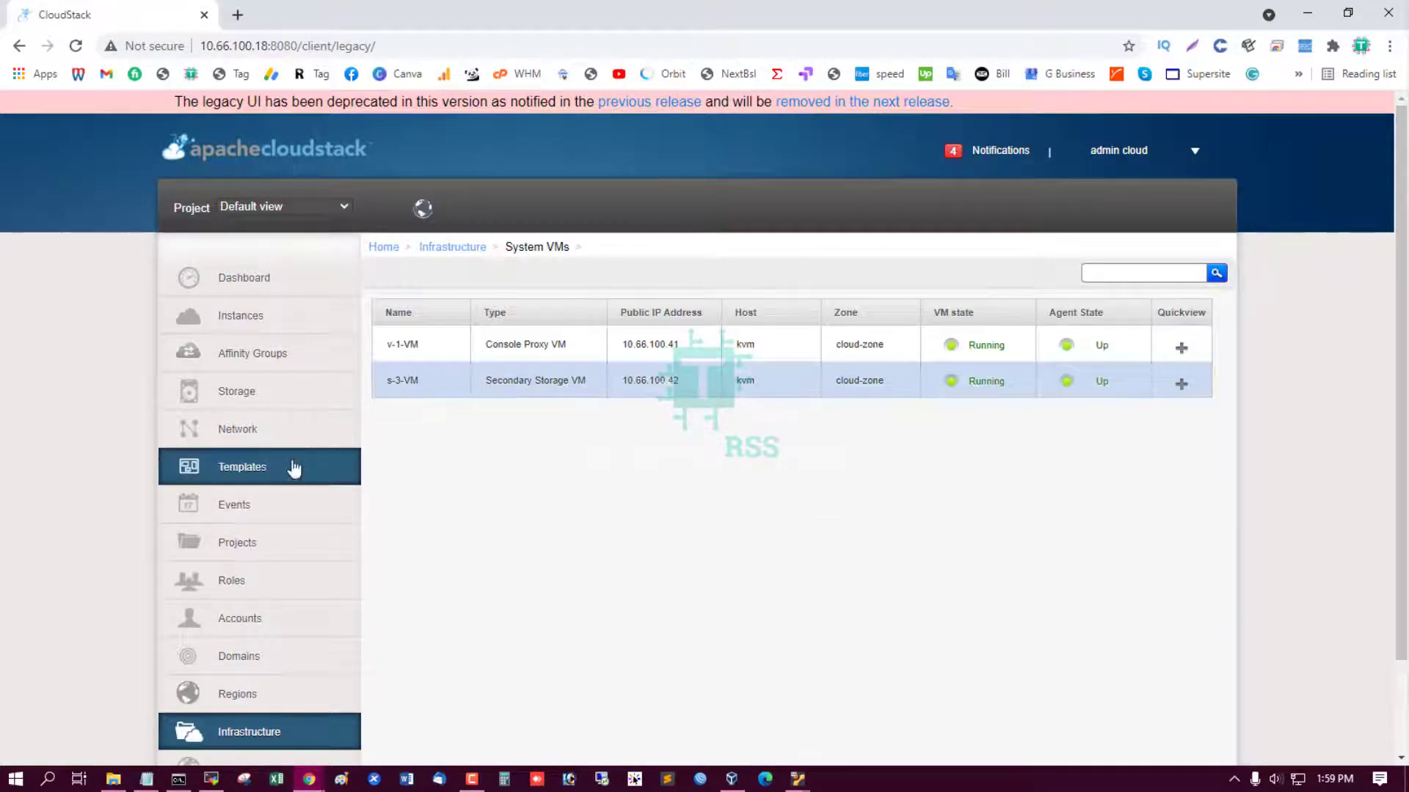
{"action": "left_click", "coordinate": [289, 439]}
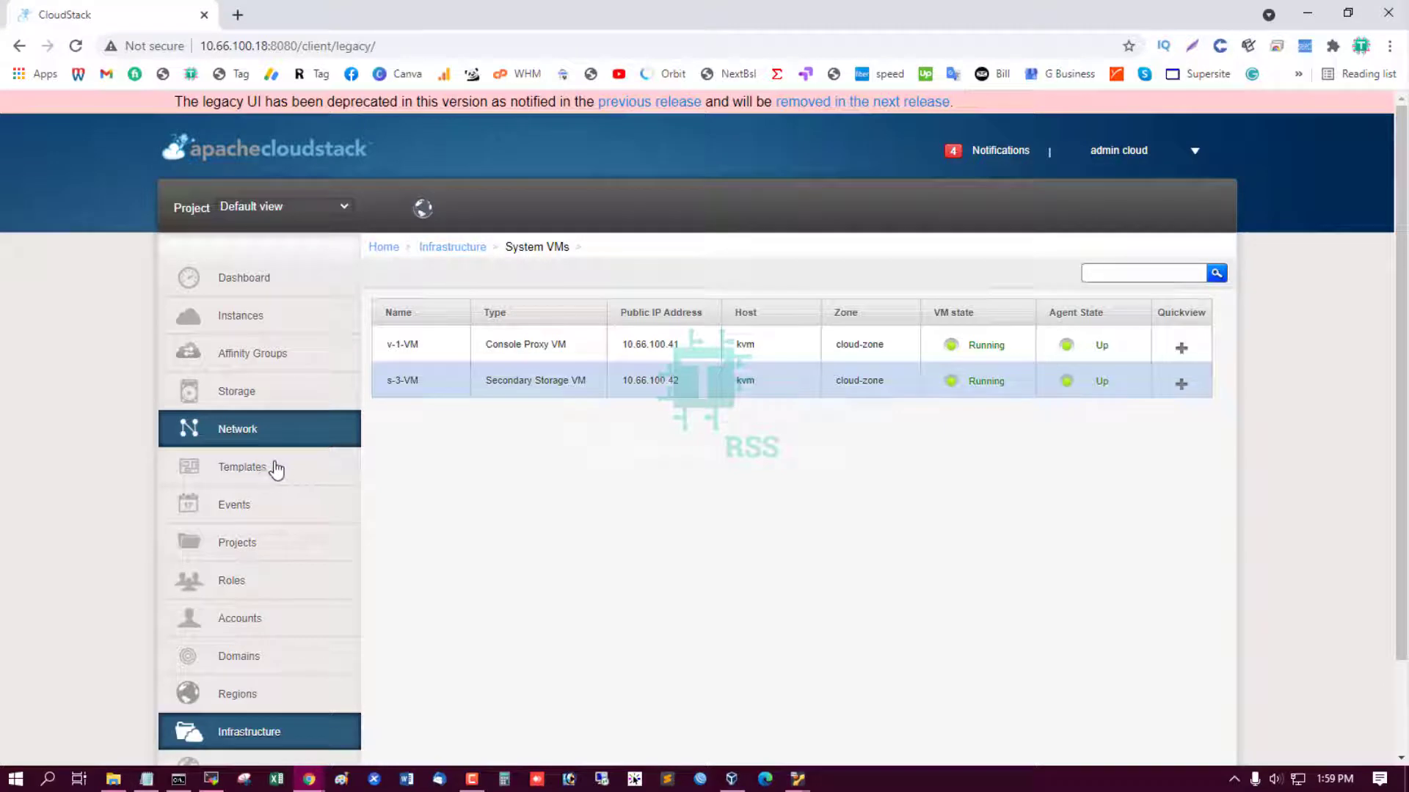
Confirm the CentOS 5.5 template shows Download Complete and Ready in cloud-zone.
{"action": "left_click", "coordinate": [294, 481]}
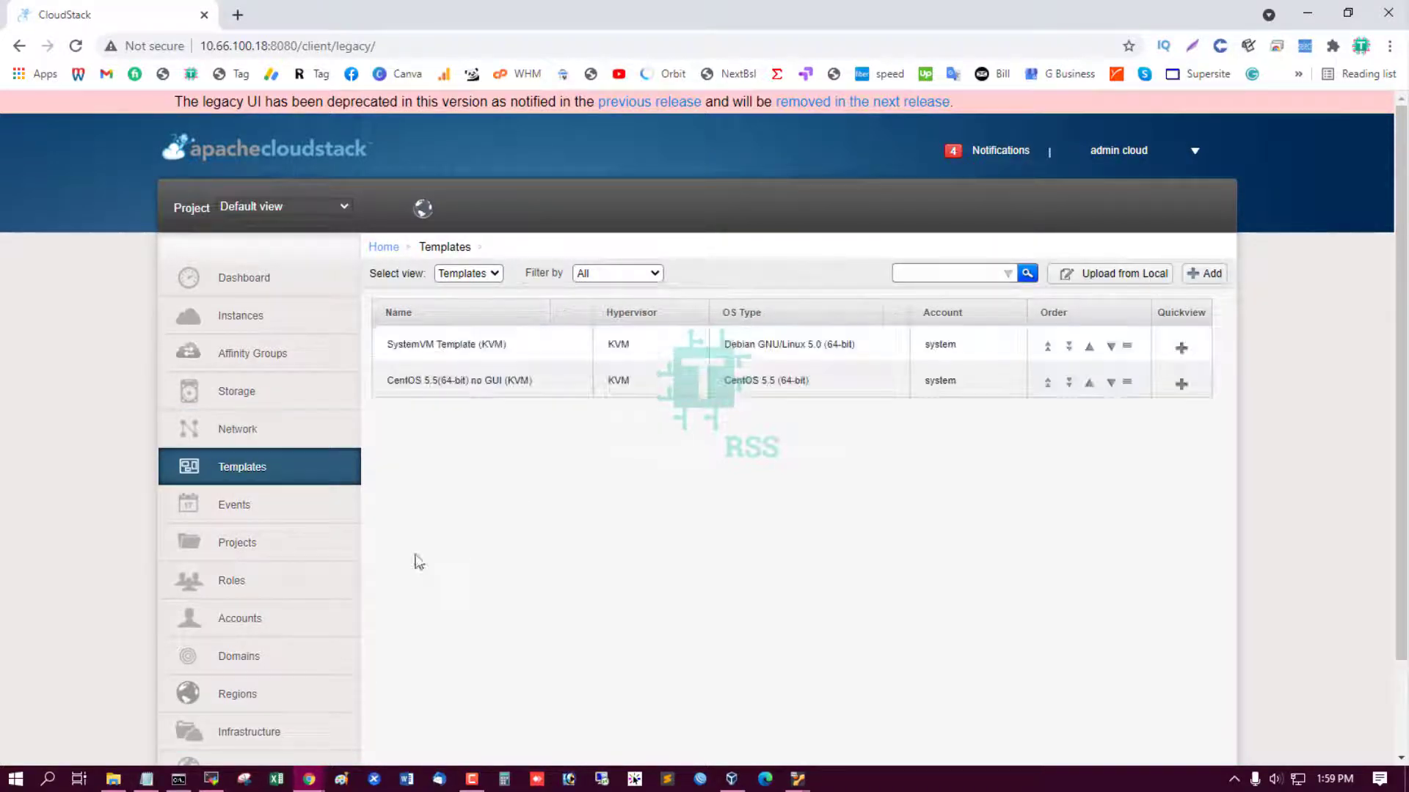
{"action": "left_click", "coordinate": [463, 382]}
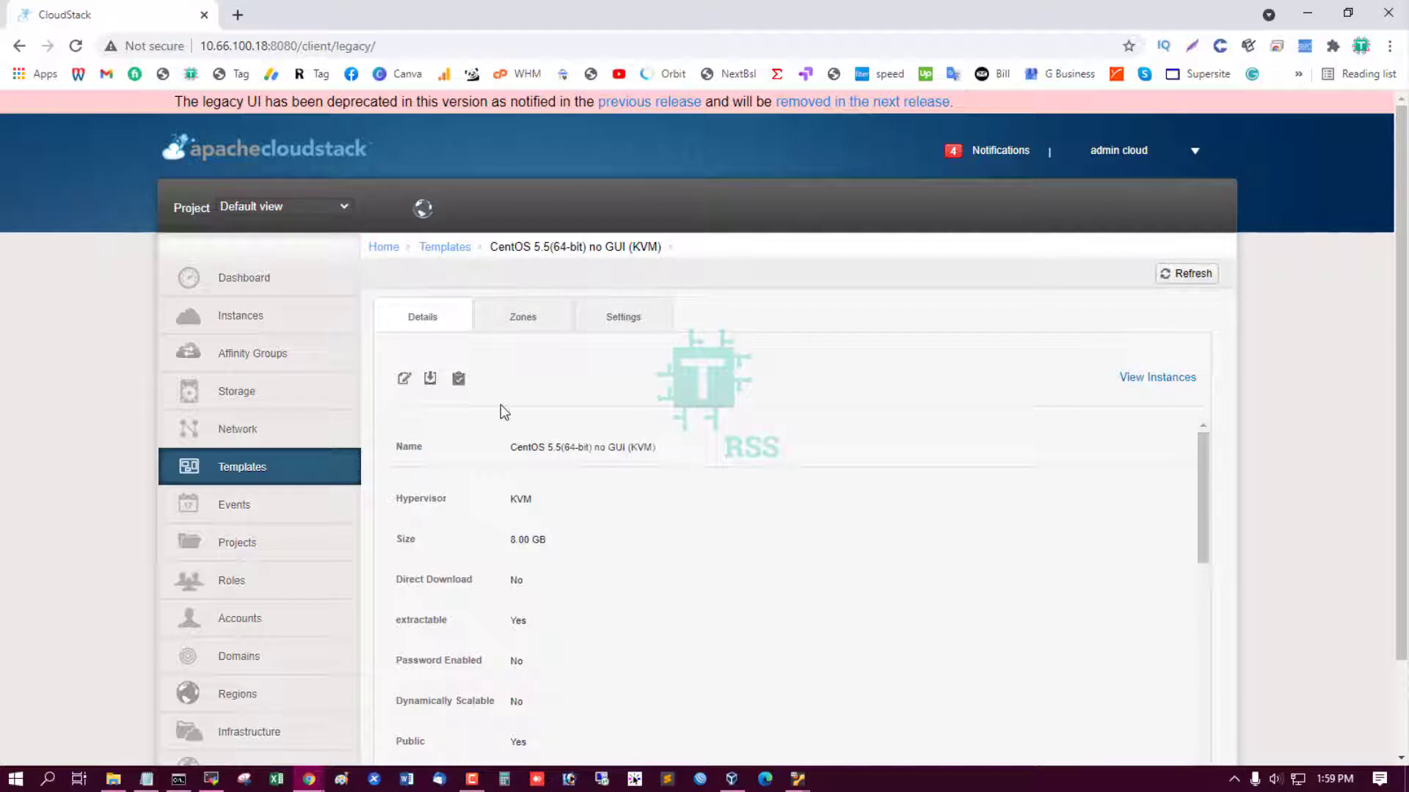
{"action": "left_click", "coordinate": [544, 321]}
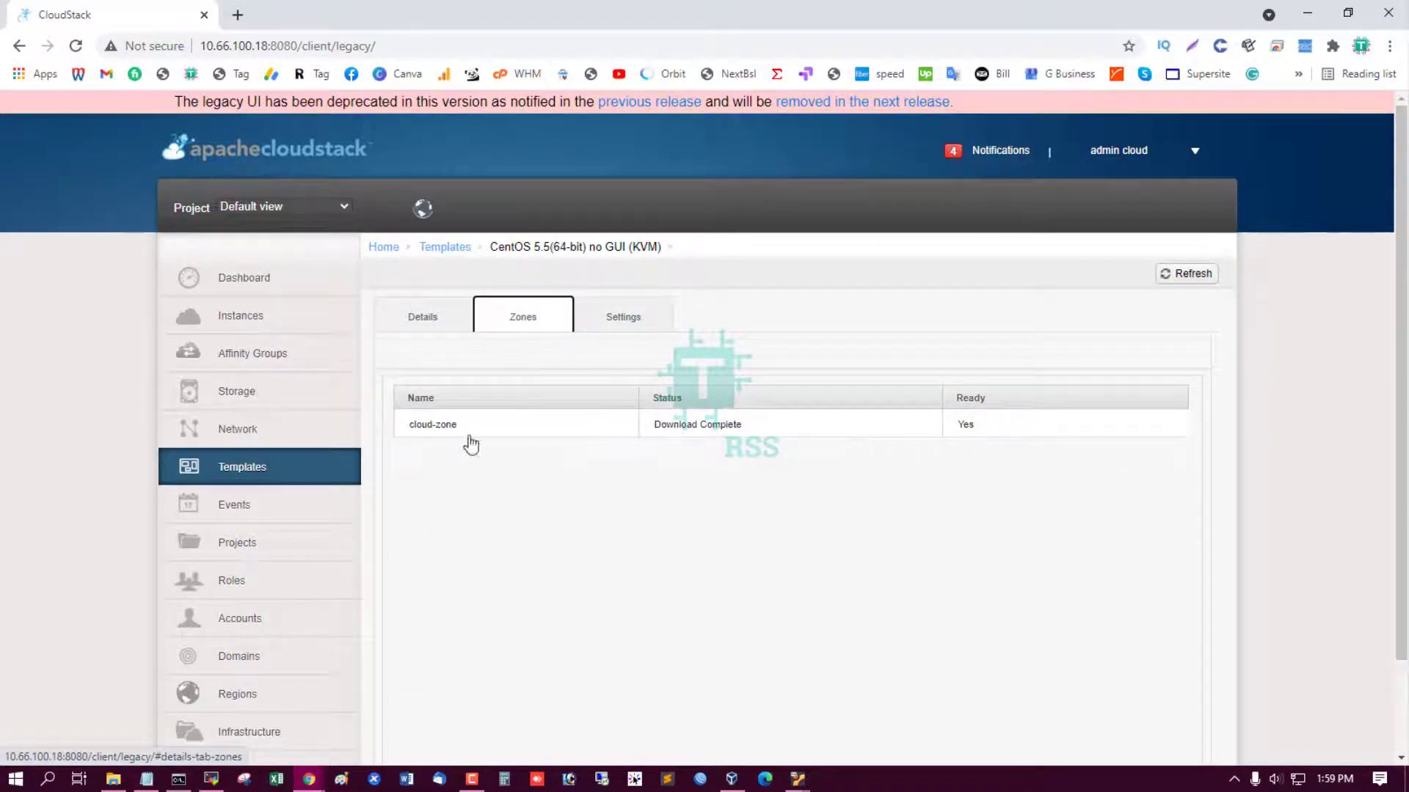
{"action": "left_click", "coordinate": [270, 318]}
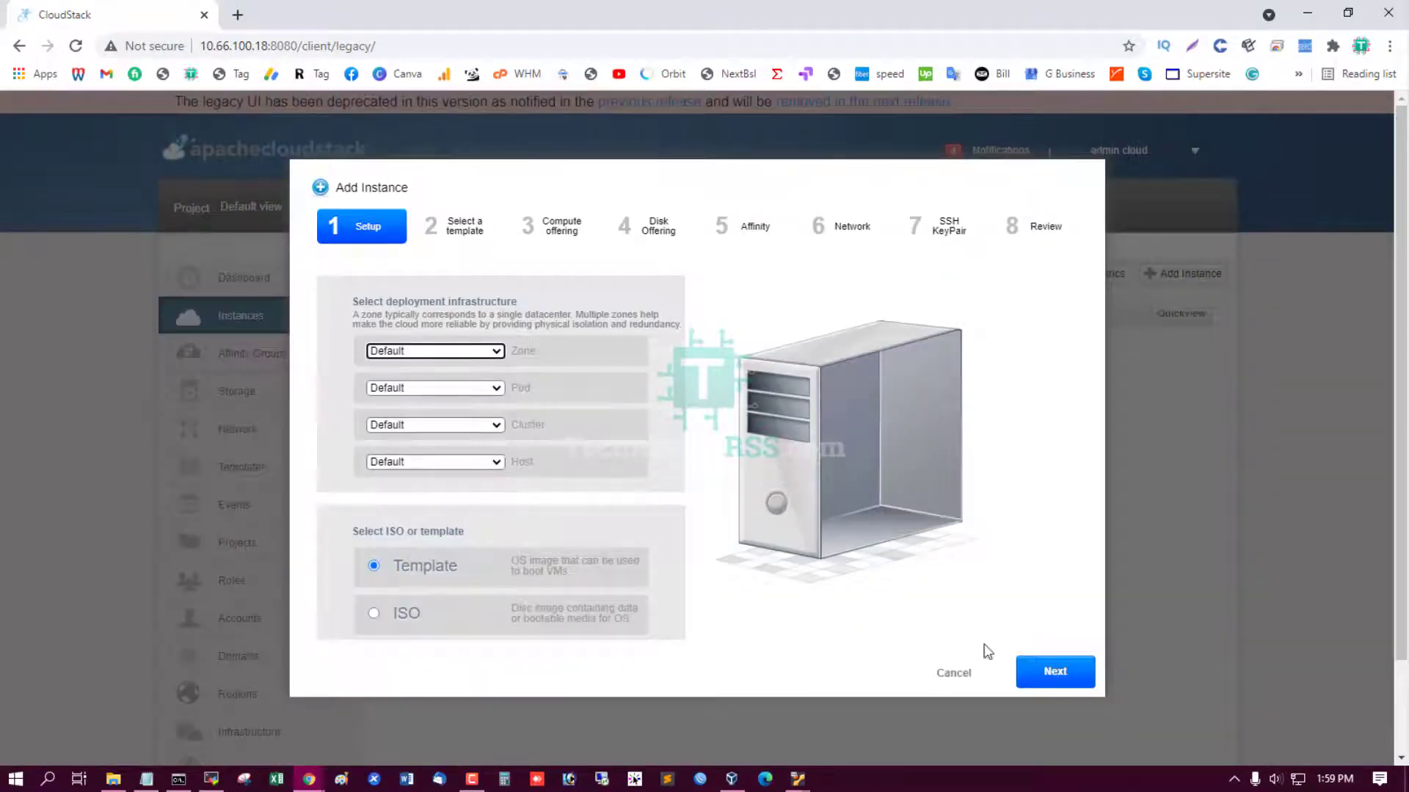
Launch a new VM with the Medium Instance offering, no disk offering and the default security group.
{"action": "left_click", "coordinate": [1053, 671]}
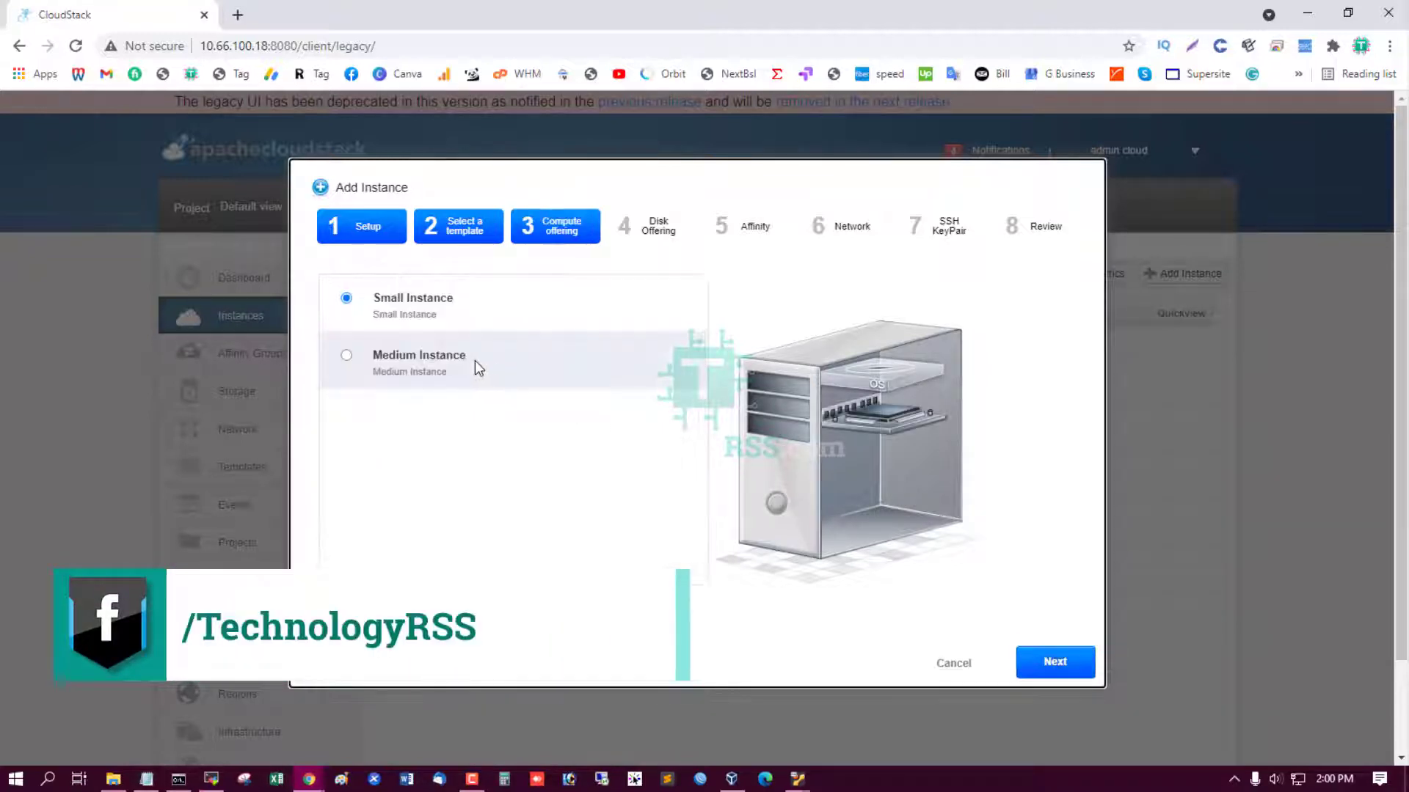
{"action": "left_click", "coordinate": [414, 359]}
{"action": "left_click", "coordinate": [1055, 676]}
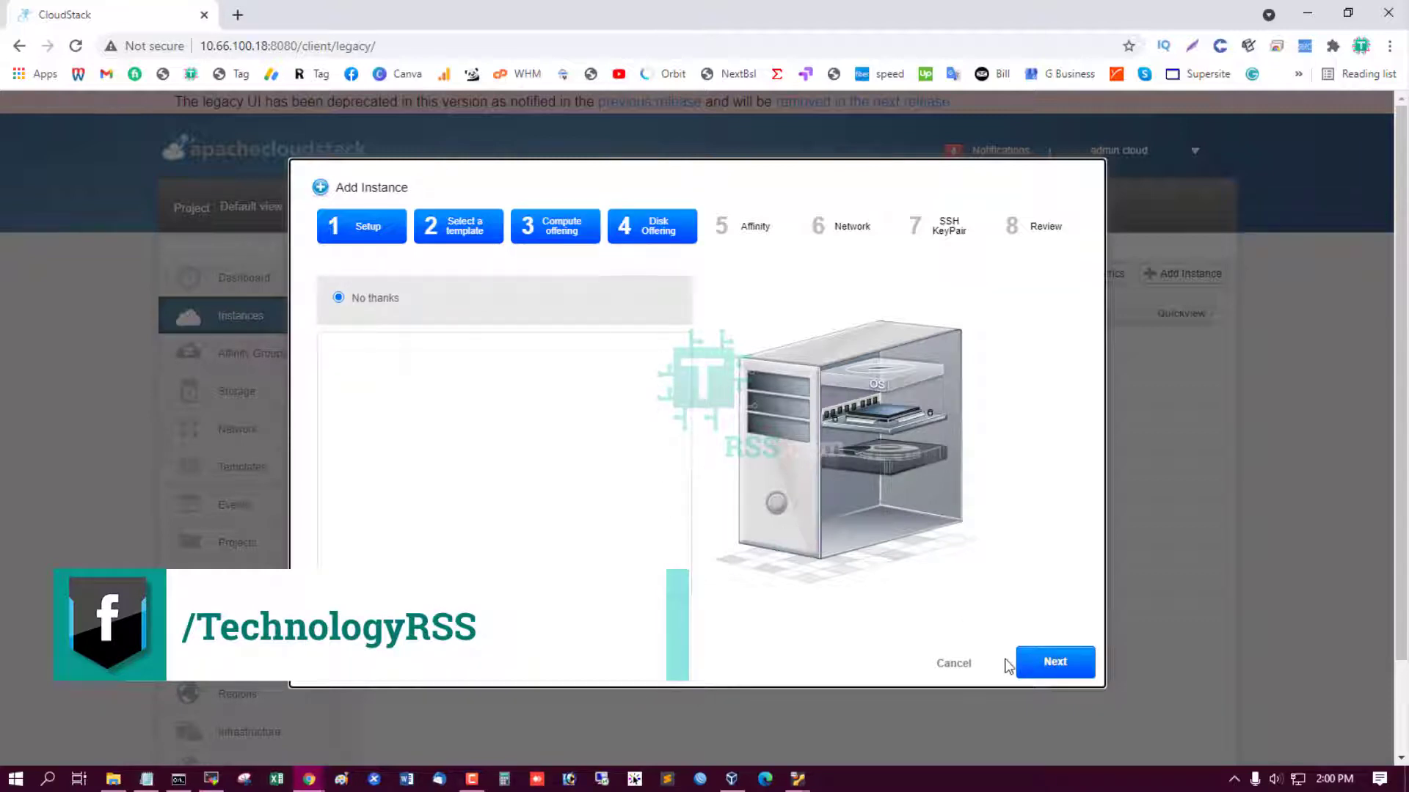
{"action": "left_click", "coordinate": [410, 420]}
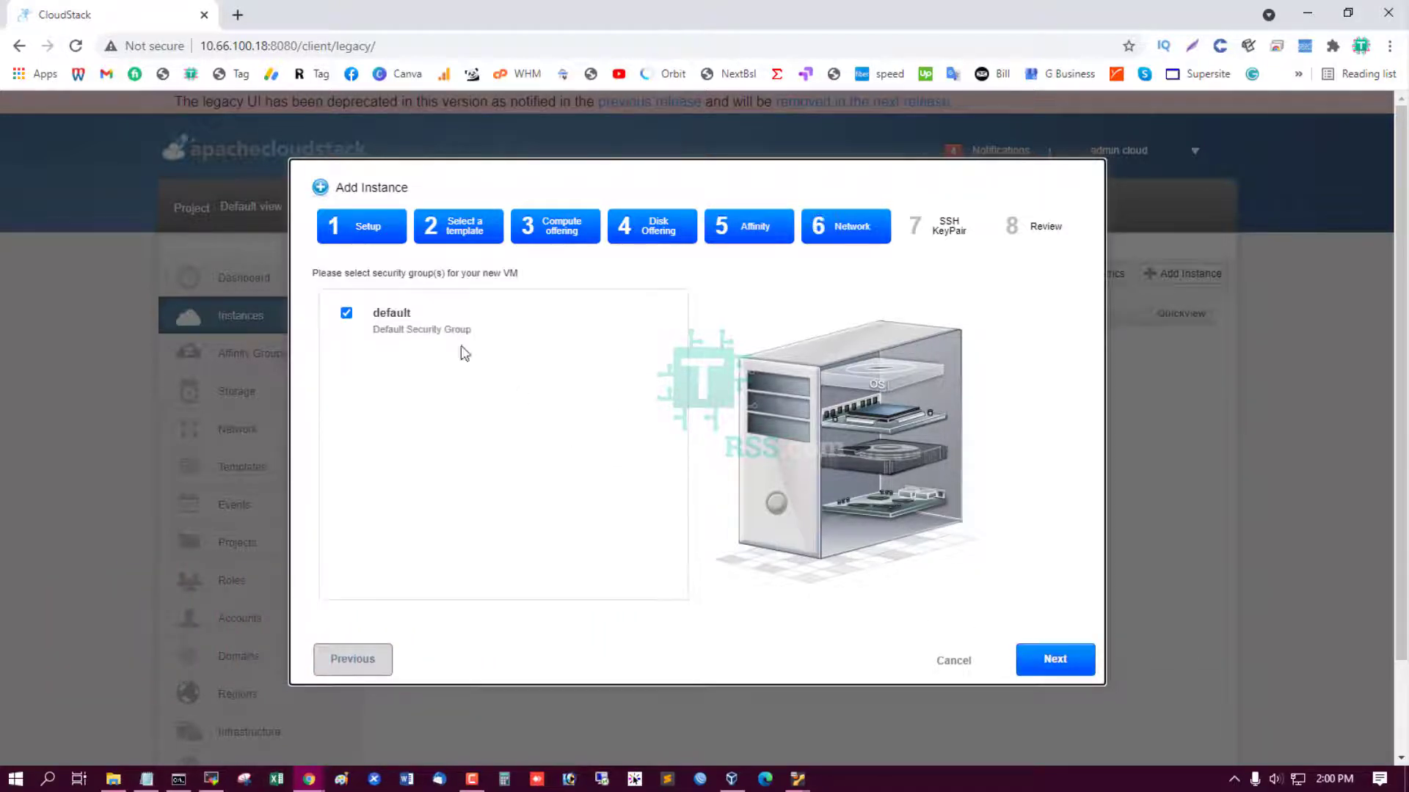
{"action": "left_click", "coordinate": [1061, 662]}
{"action": "left_click", "coordinate": [1069, 663]}
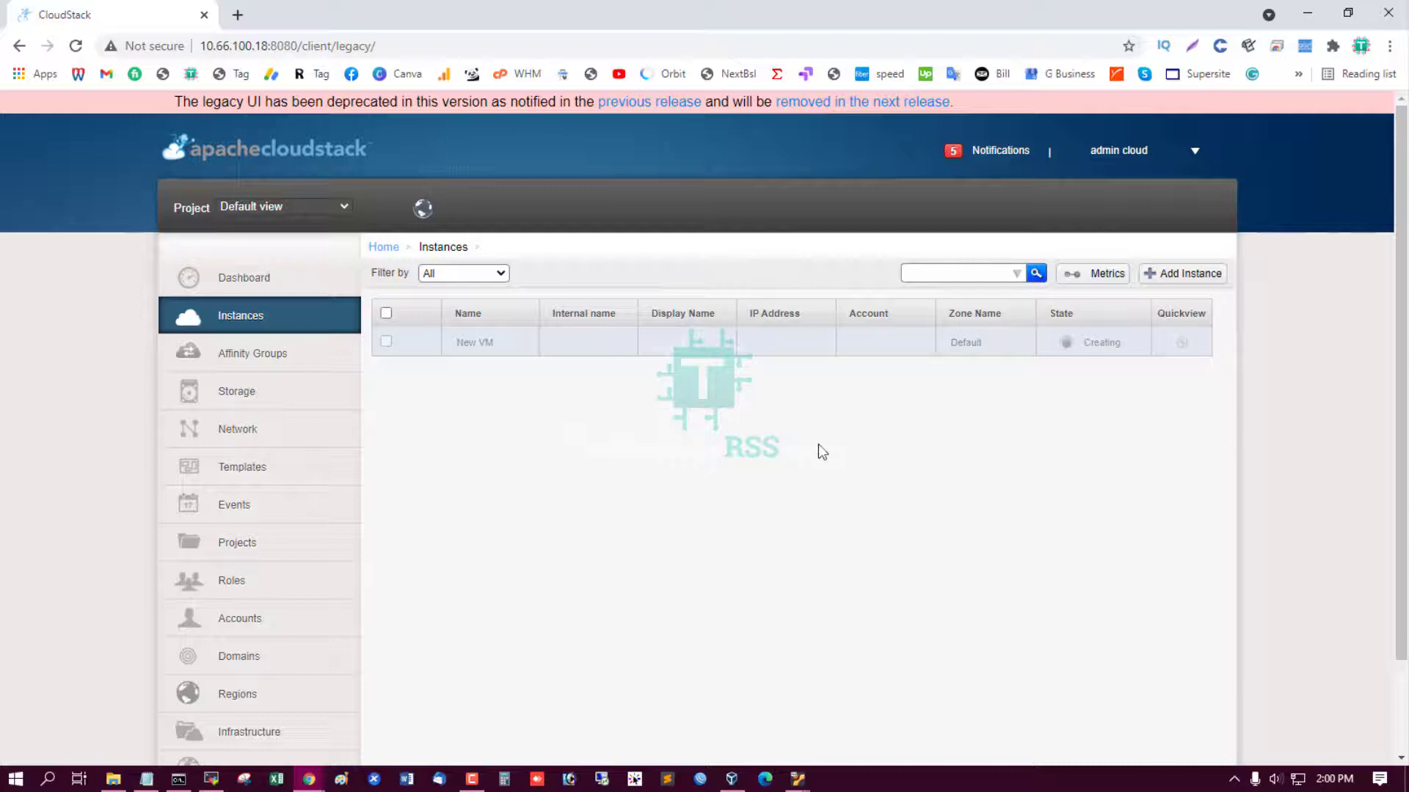
Check the notifications panel, then reload the instances list.
{"action": "left_click", "coordinate": [975, 150]}
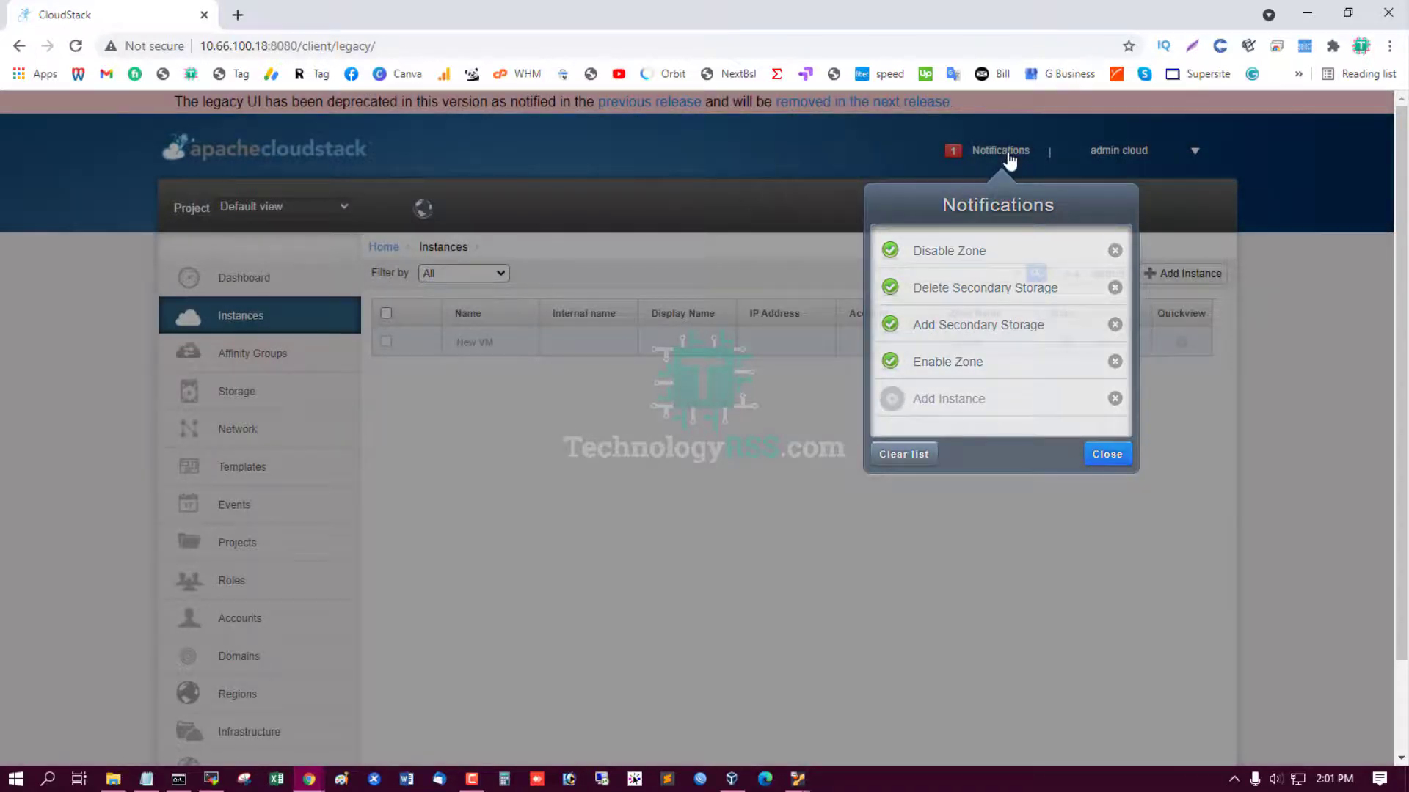
{"action": "left_click", "coordinate": [1220, 527]}
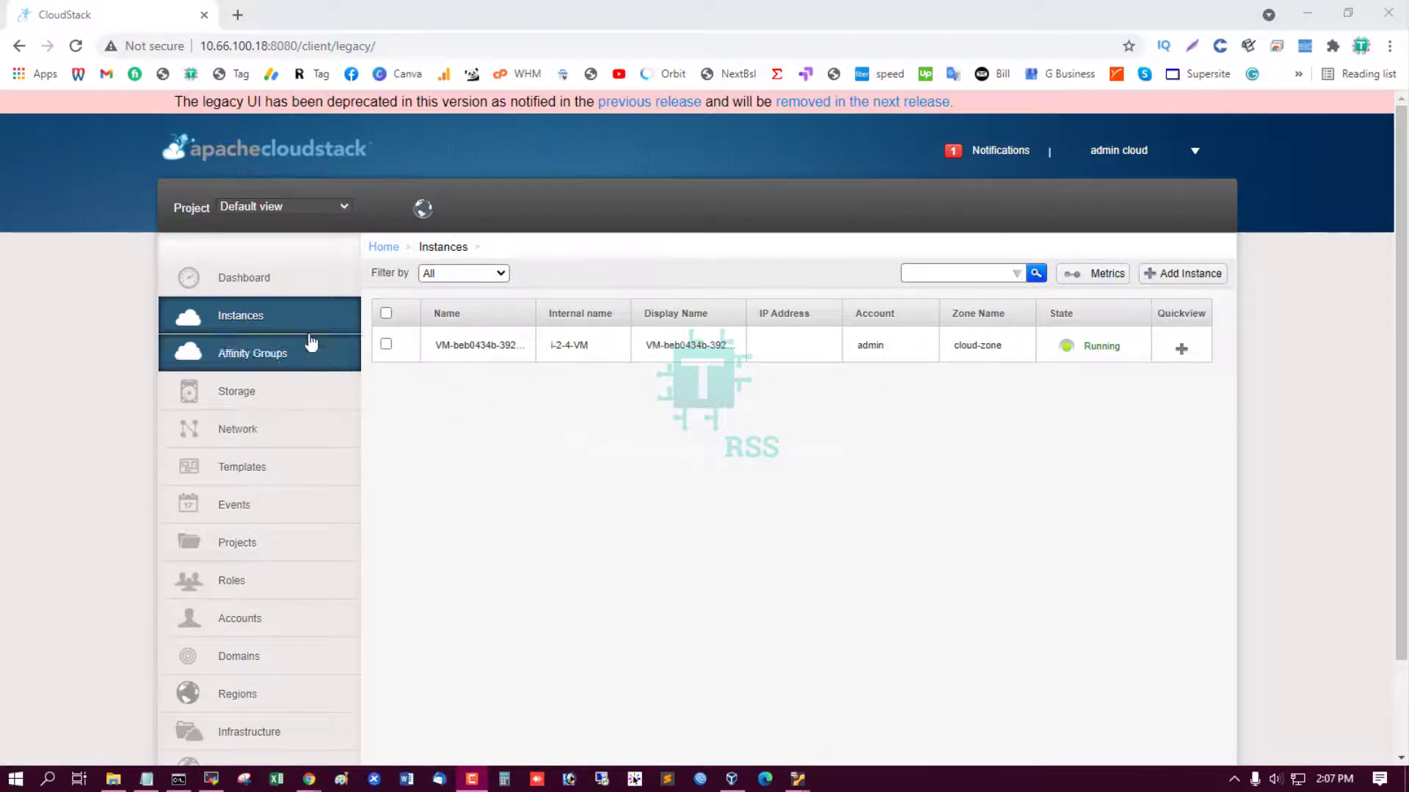
{"action": "left_click", "coordinate": [289, 323]}
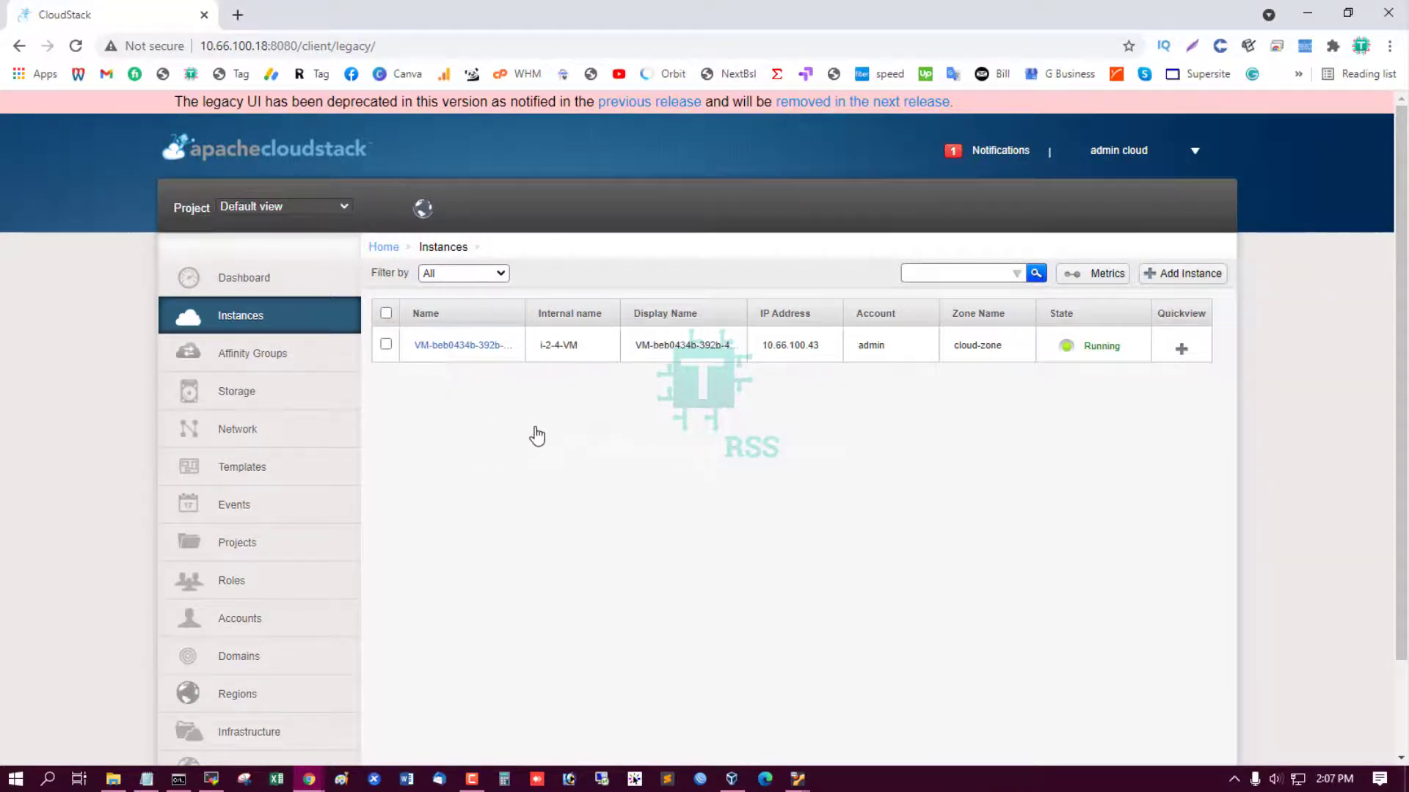
Watch the new VM's console boot CentOS 2.6.18-194.el5, then return to the instances list.
{"action": "left_click", "coordinate": [486, 346]}
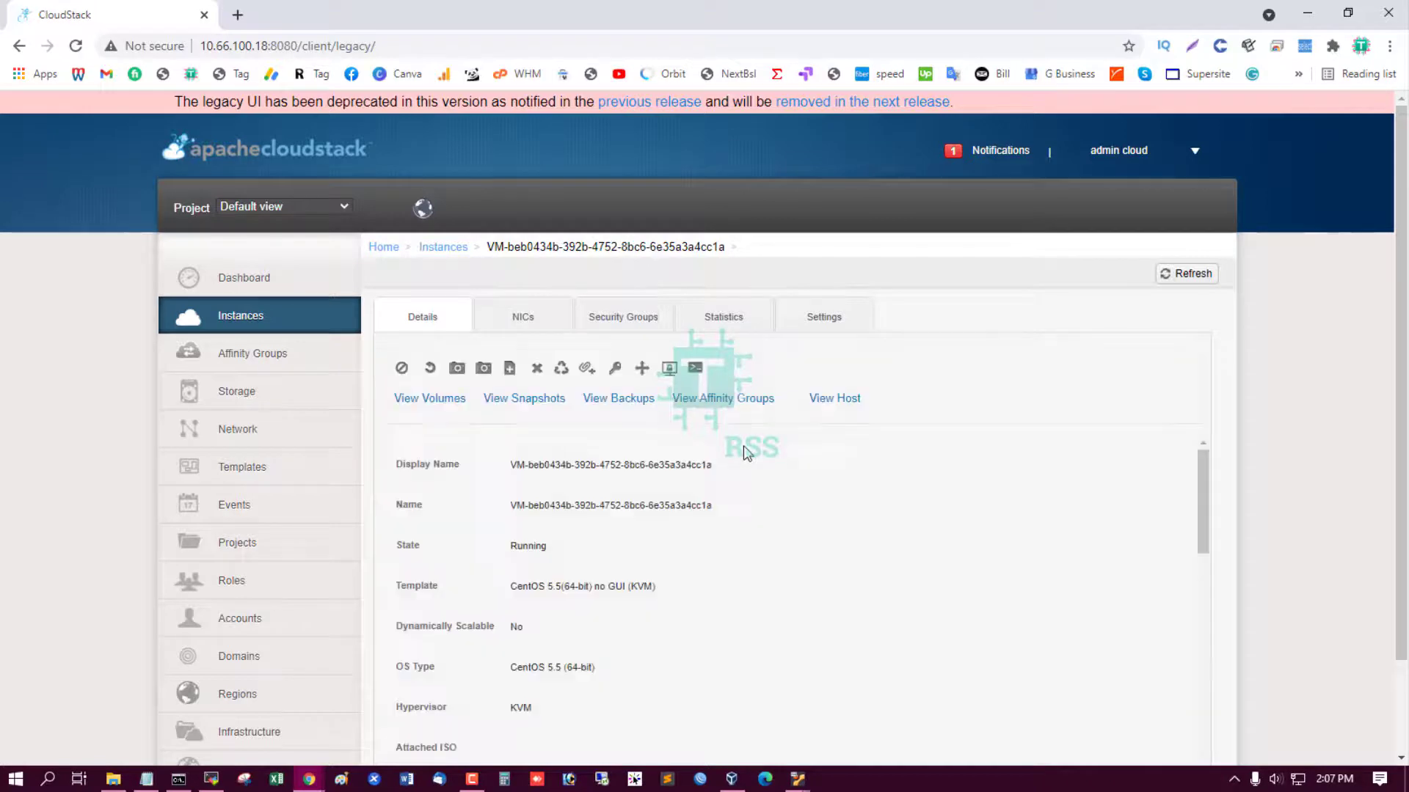
{"action": "left_click", "coordinate": [695, 367]}
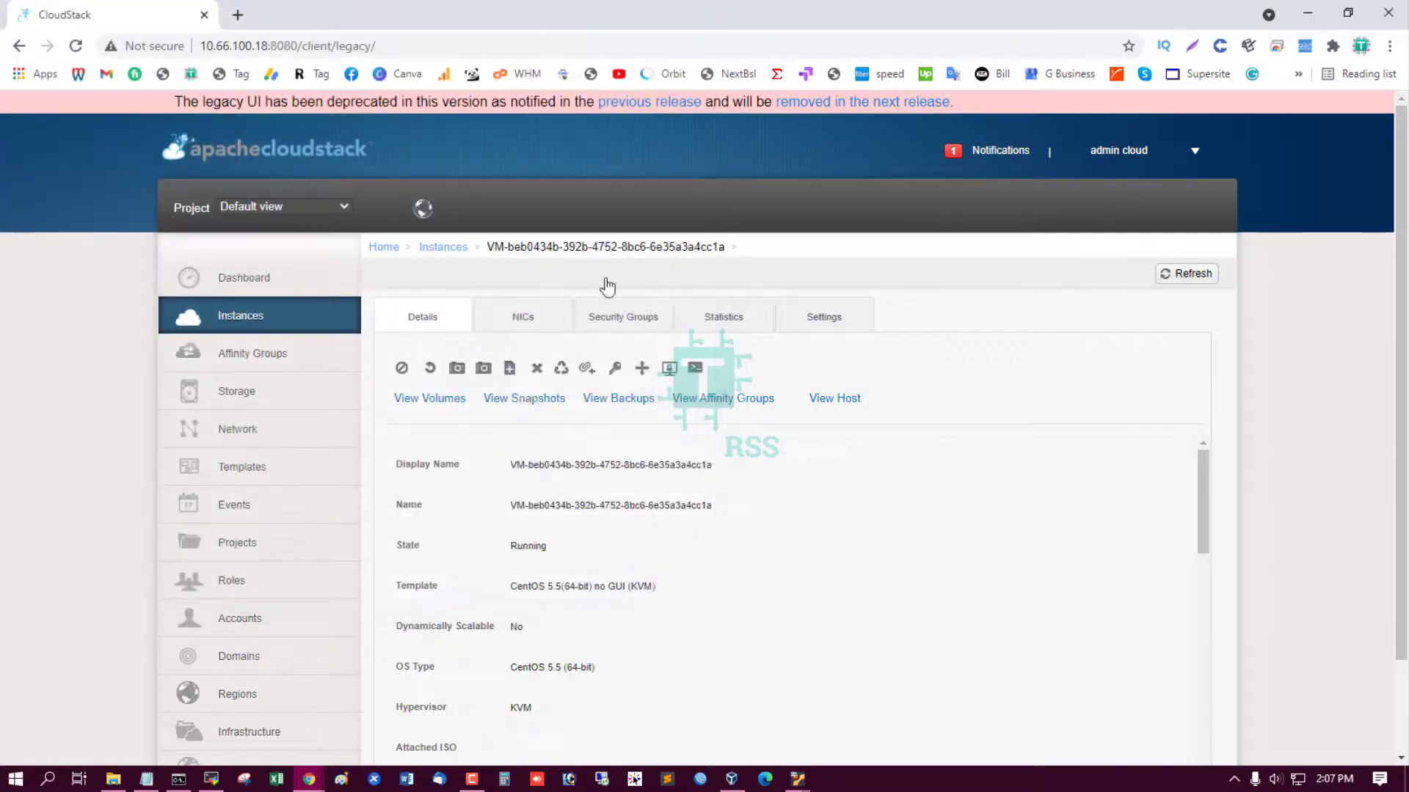
{"action": "left_click", "coordinate": [708, 13]}
{"action": "left_click", "coordinate": [250, 317]}
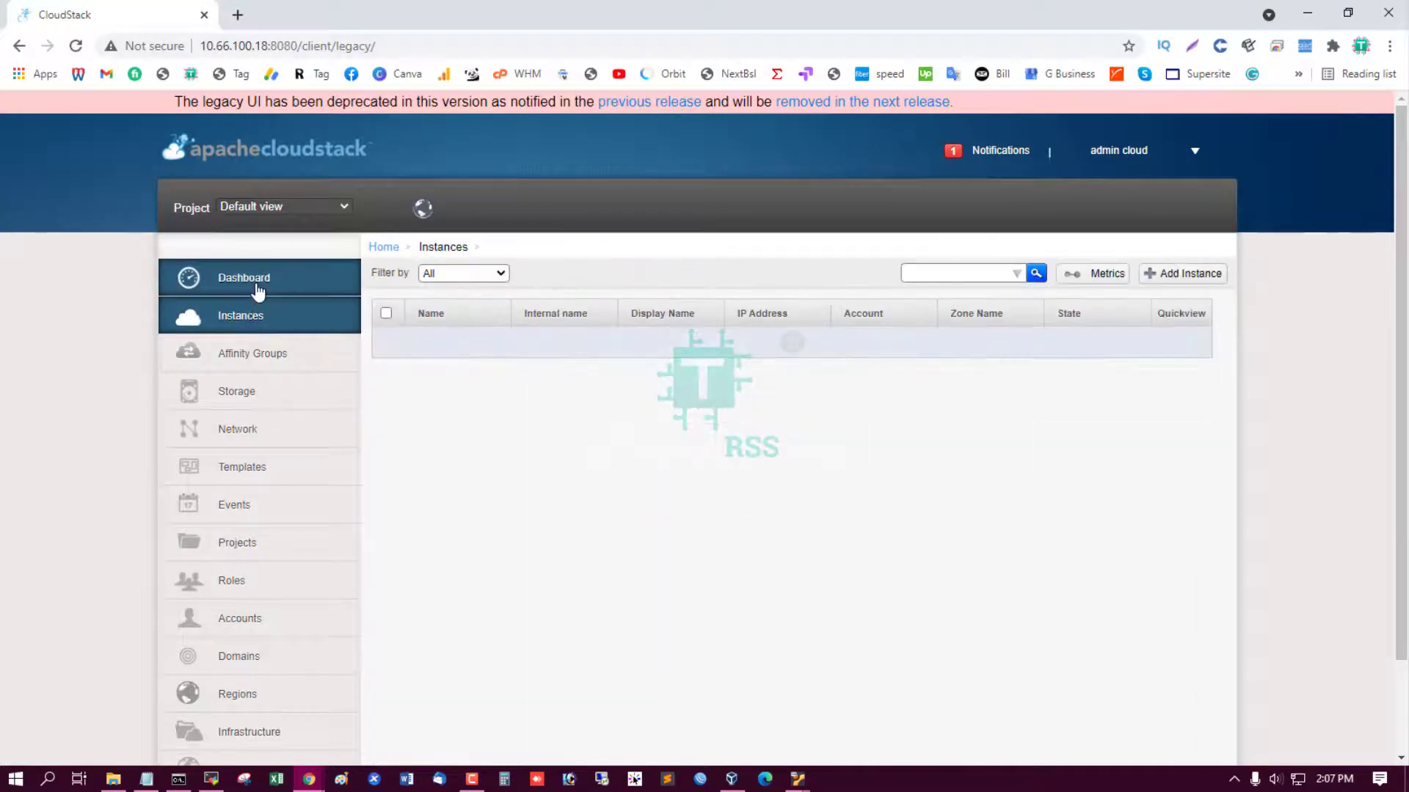
Review the dashboard's System Capacity figures, then open the Infrastructure overview.
{"action": "left_click", "coordinate": [256, 282]}
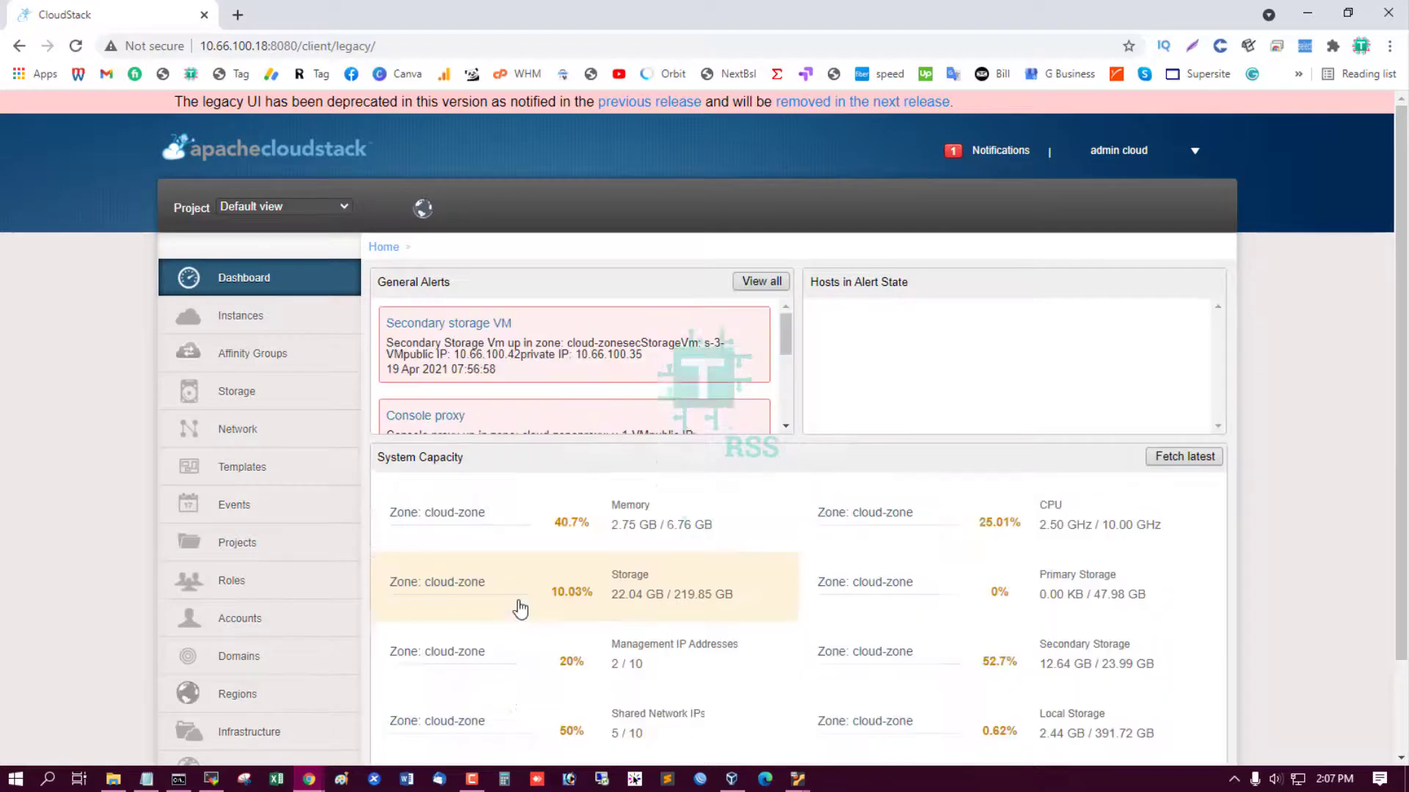
{"action": "scroll", "coordinate": [520, 606], "scroll_direction": "down", "scroll_amount": 2}
{"action": "scroll", "coordinate": [520, 607], "scroll_direction": "down", "scroll_amount": 1}
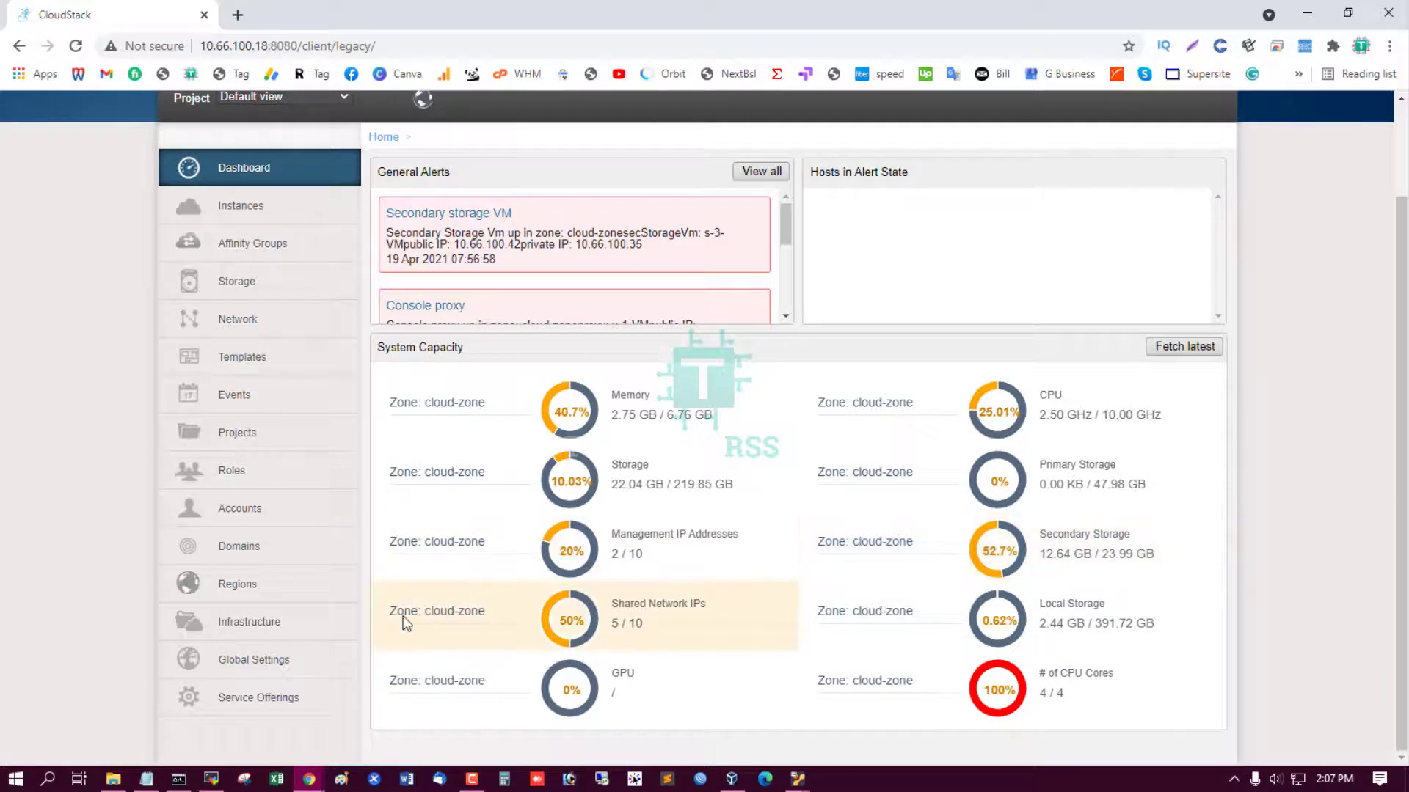
{"action": "scroll", "coordinate": [403, 615], "scroll_direction": "up", "scroll_amount": 3}
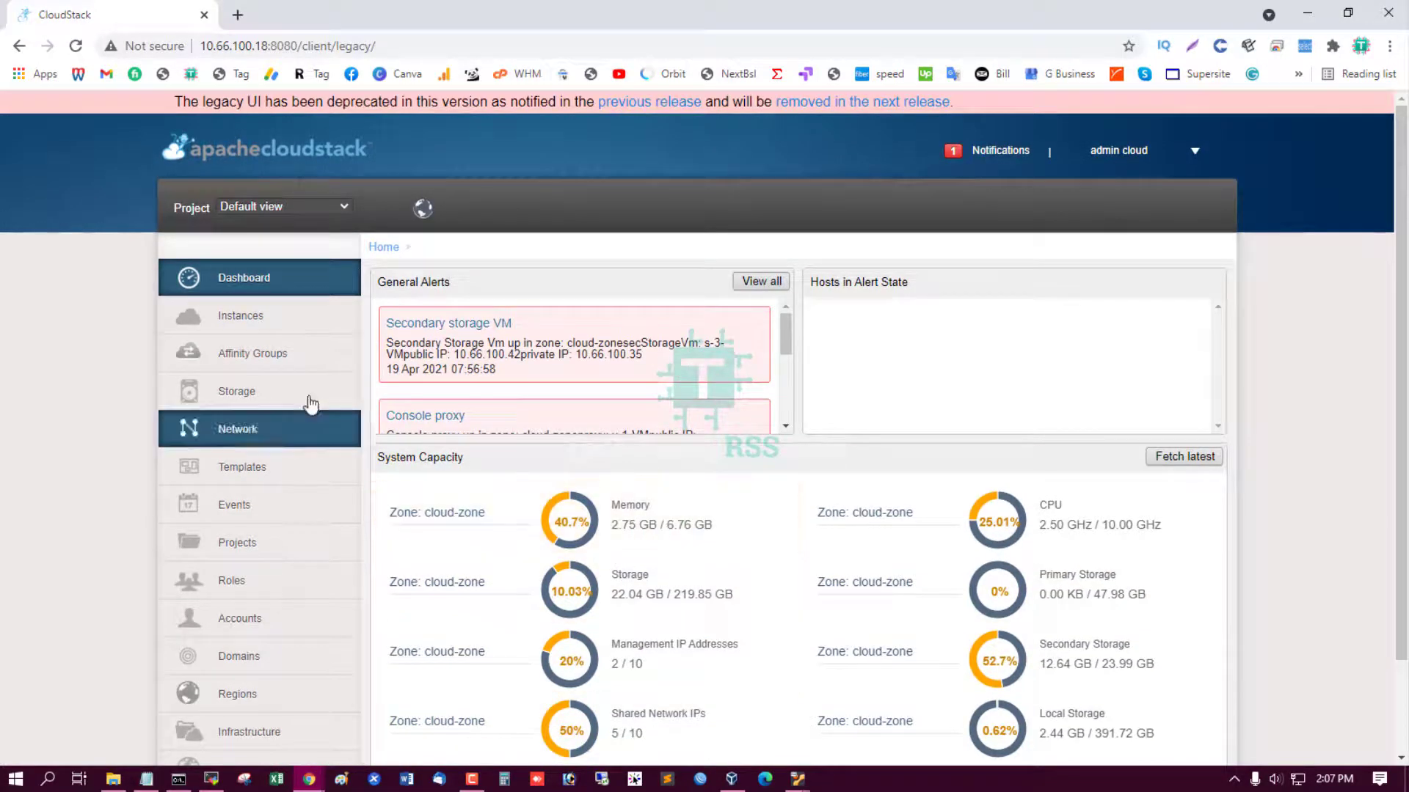
{"action": "scroll", "coordinate": [587, 517], "scroll_direction": "down", "scroll_amount": 2}
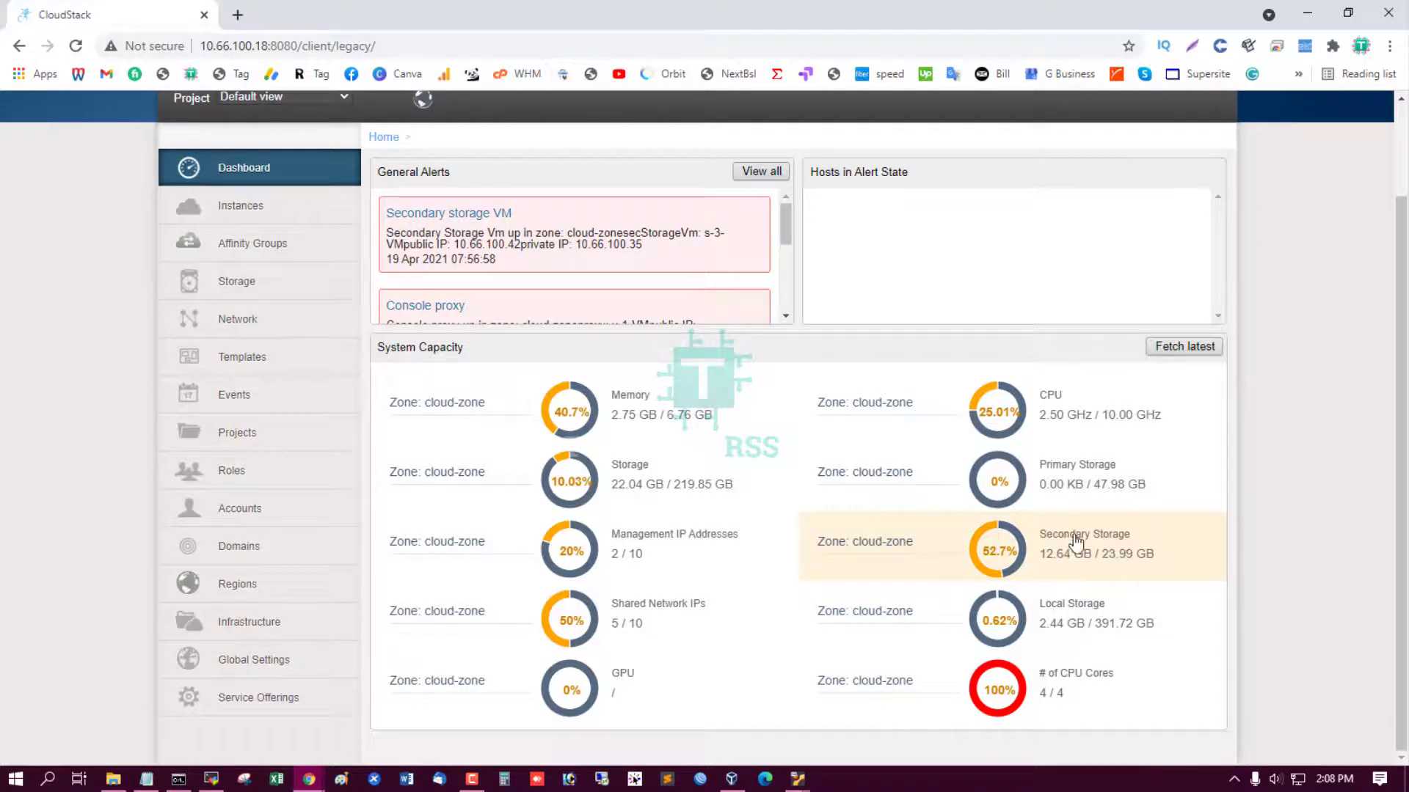
{"action": "scroll", "coordinate": [1042, 557], "scroll_direction": "up", "scroll_amount": 2}
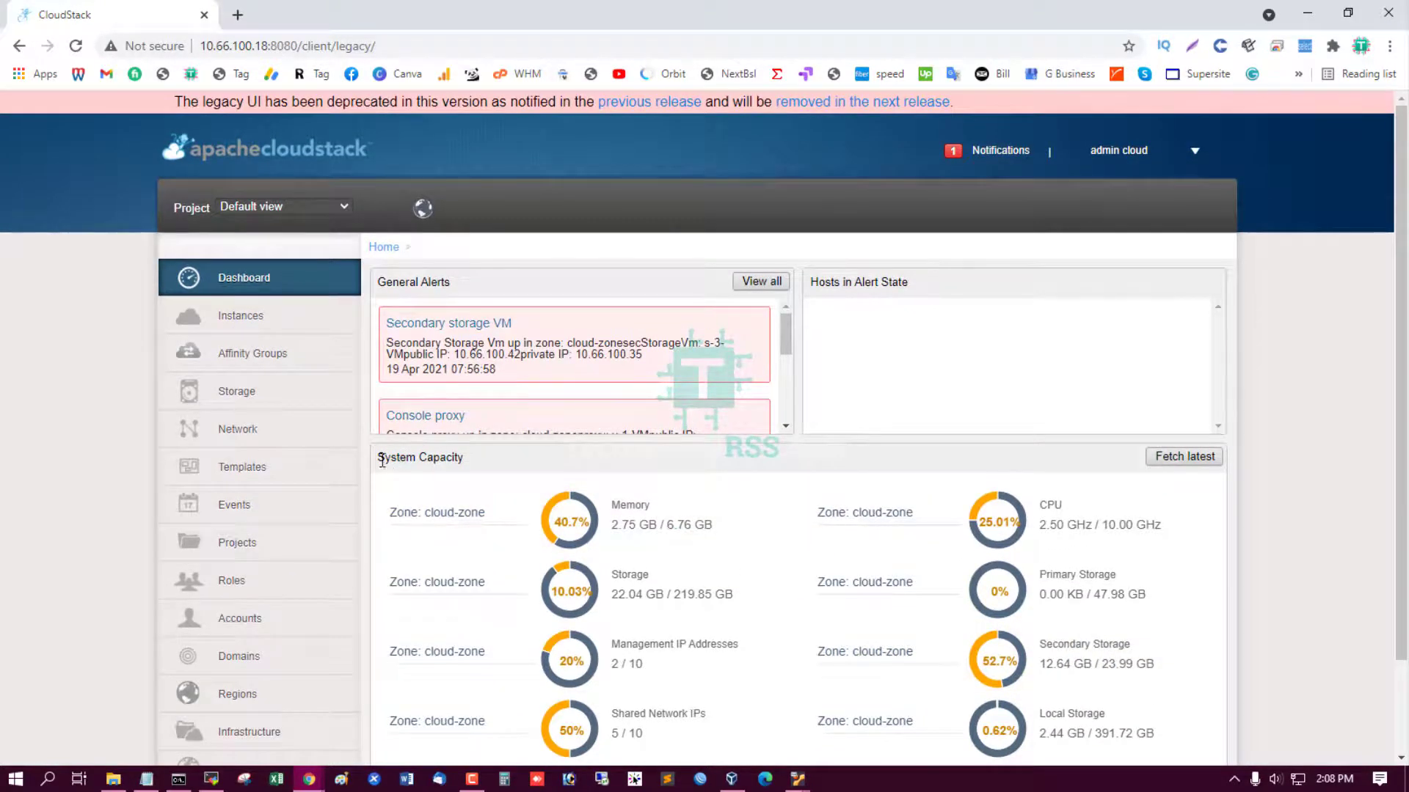
{"action": "scroll", "coordinate": [330, 513], "scroll_direction": "down", "scroll_amount": 2}
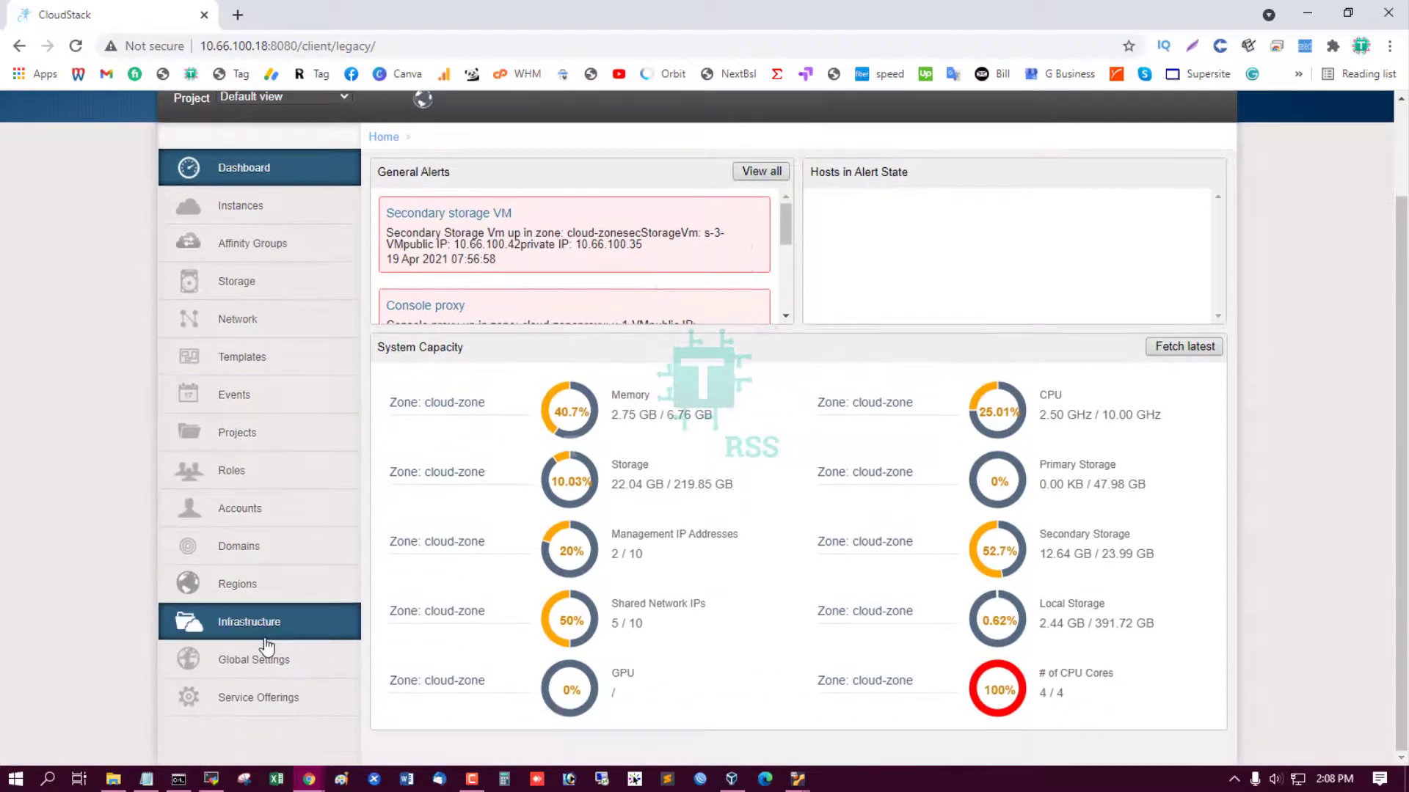
{"action": "left_click", "coordinate": [266, 635]}
{"action": "scroll", "coordinate": [959, 616], "scroll_direction": "up", "scroll_amount": 1}
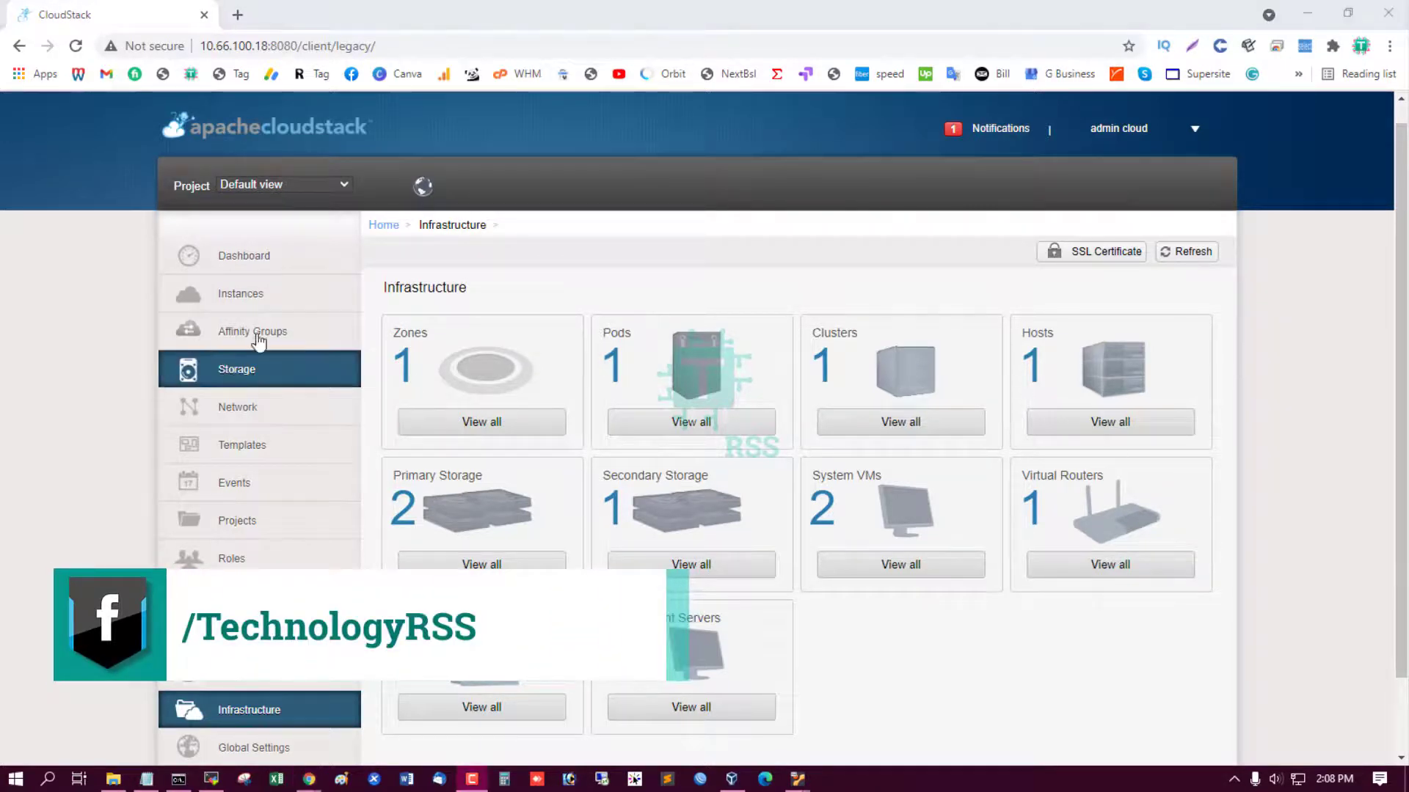
Open virtual router r-5-VM's details and confirm its console reaches a login prompt.
{"action": "left_click", "coordinate": [282, 309]}
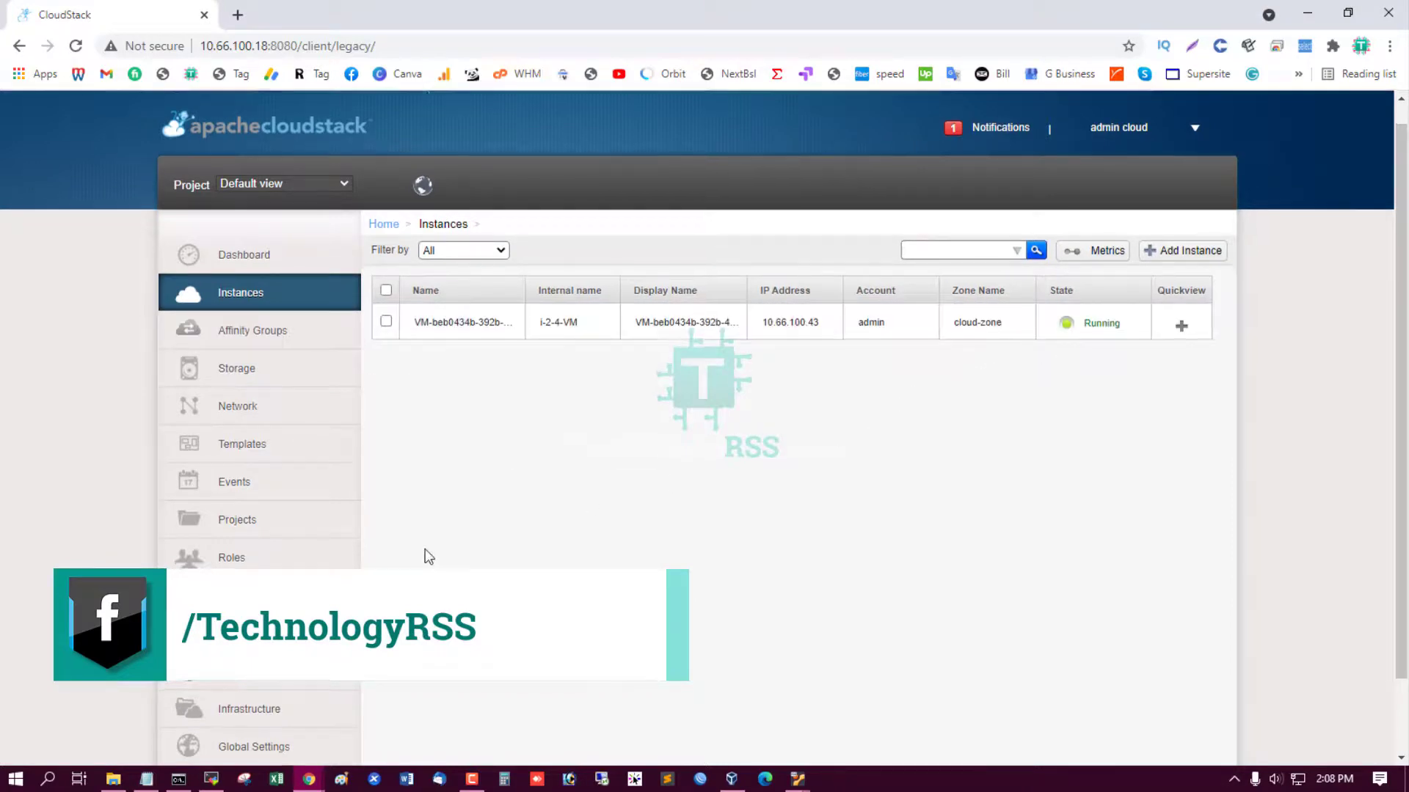
{"action": "scroll", "coordinate": [946, 455], "scroll_direction": "down", "scroll_amount": 2}
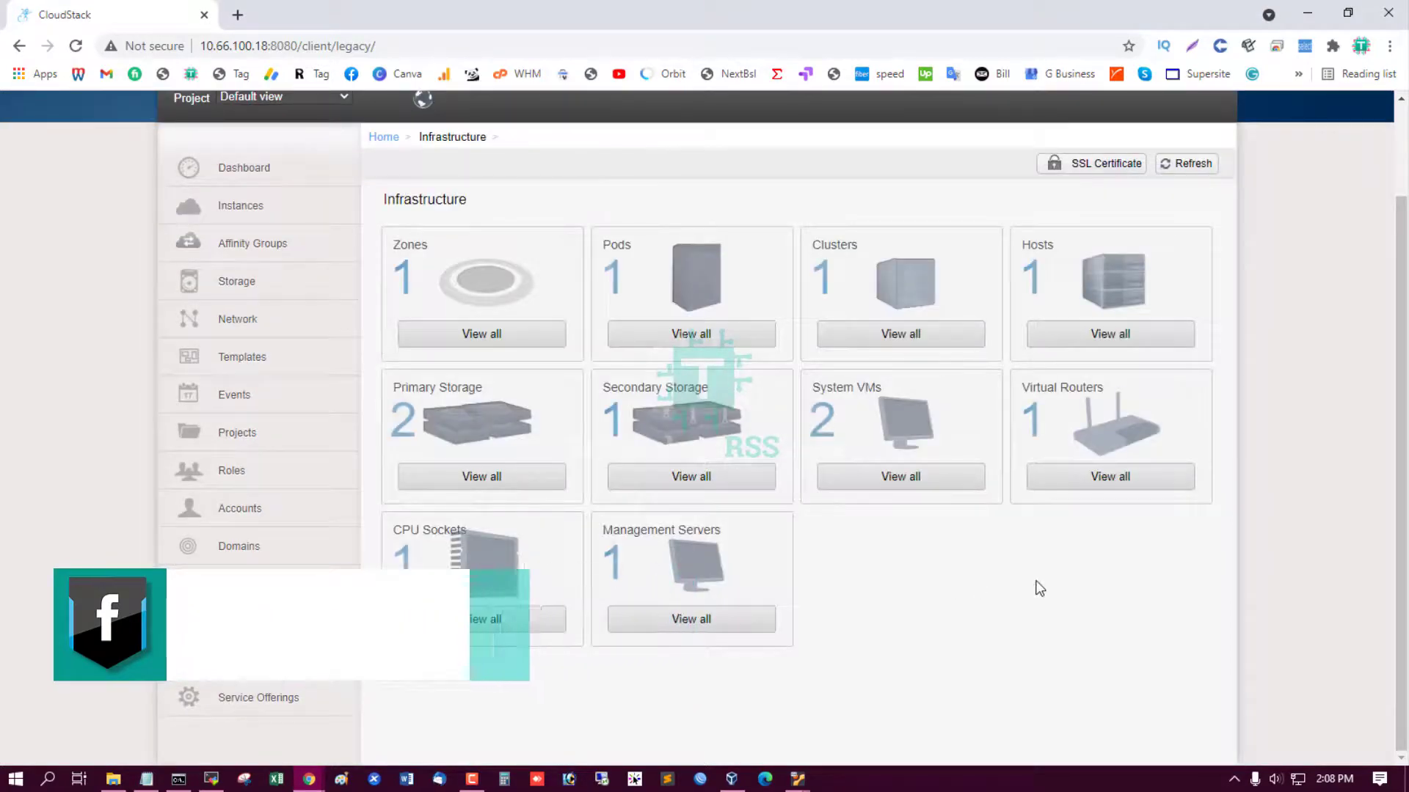
{"action": "scroll", "coordinate": [1107, 573], "scroll_direction": "up", "scroll_amount": 2}
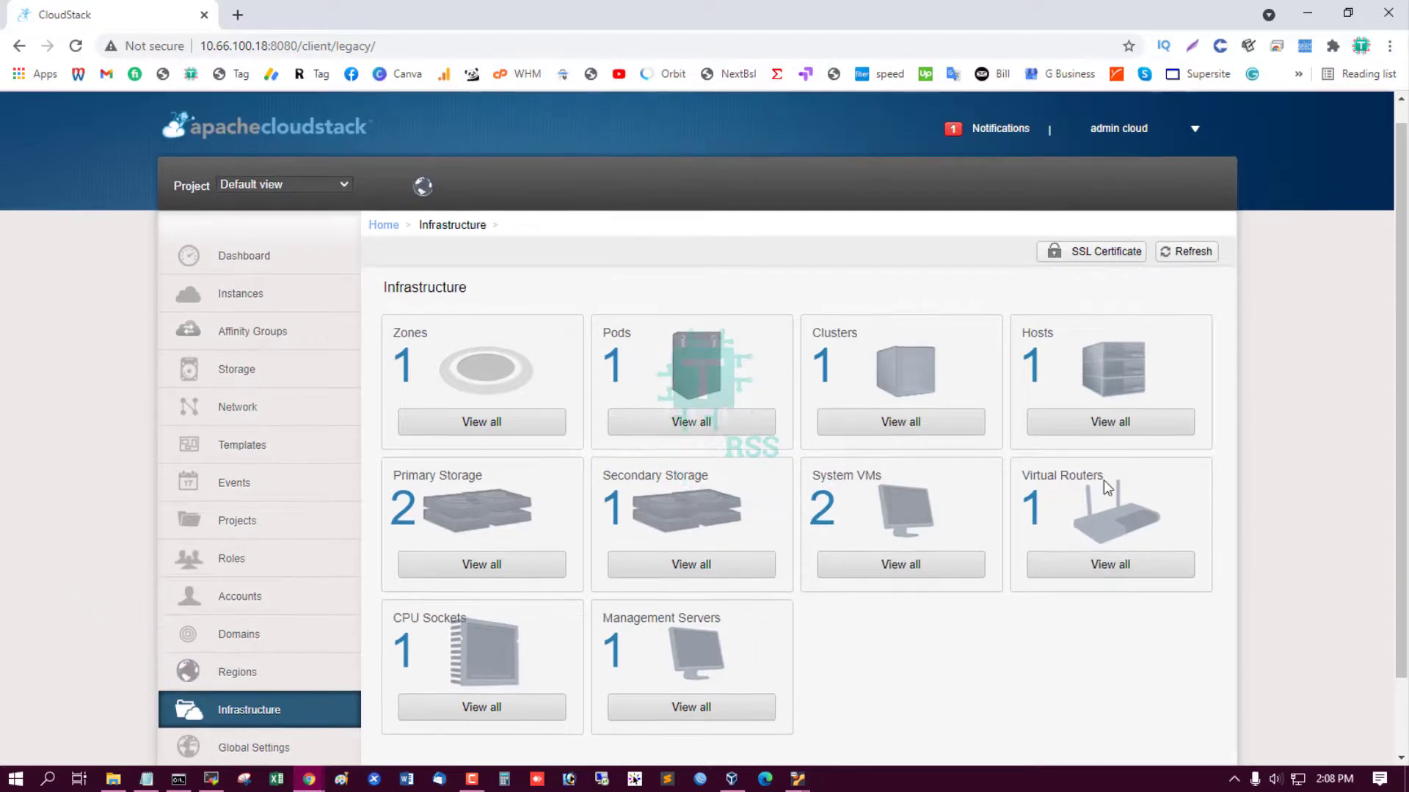
{"action": "left_click", "coordinate": [1113, 574]}
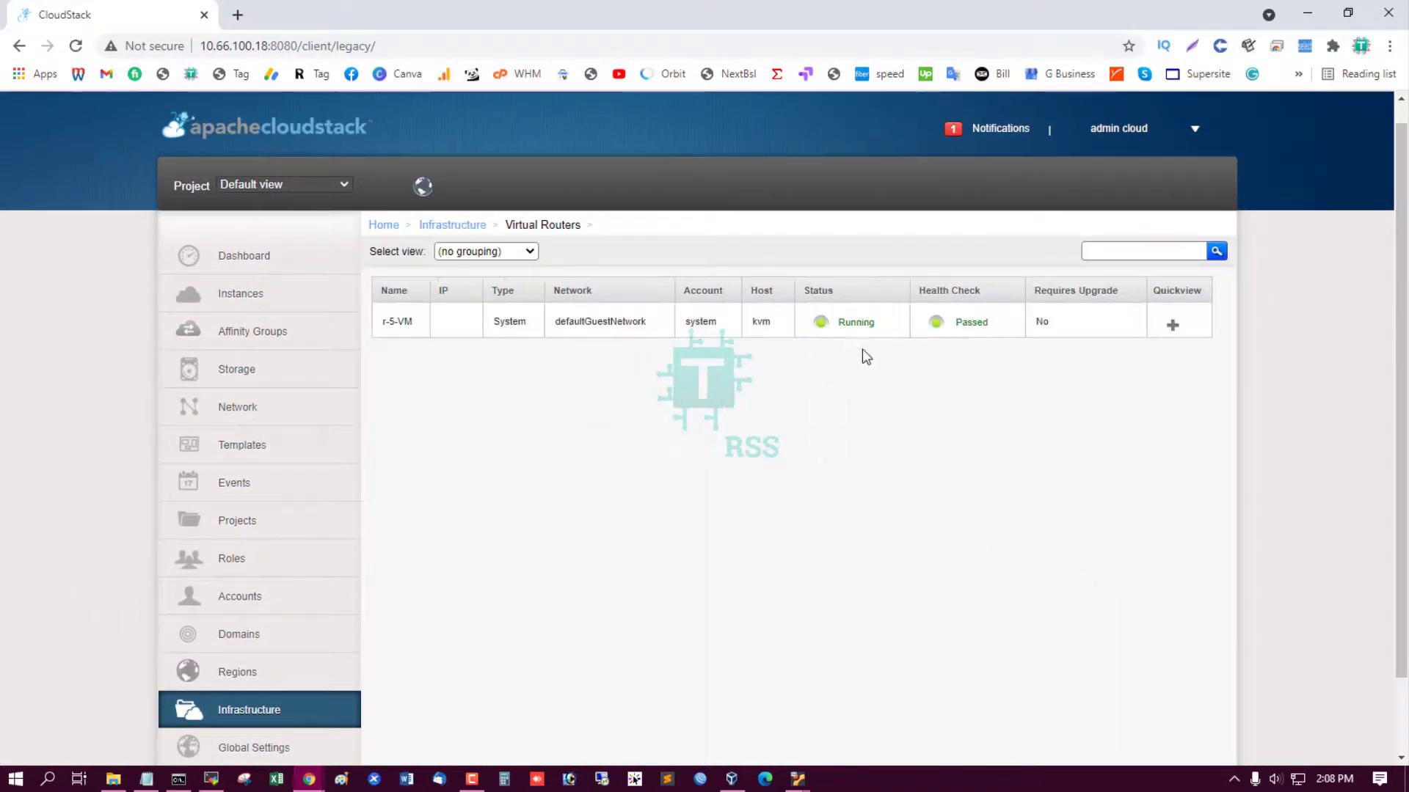
{"action": "left_click", "coordinate": [385, 323]}
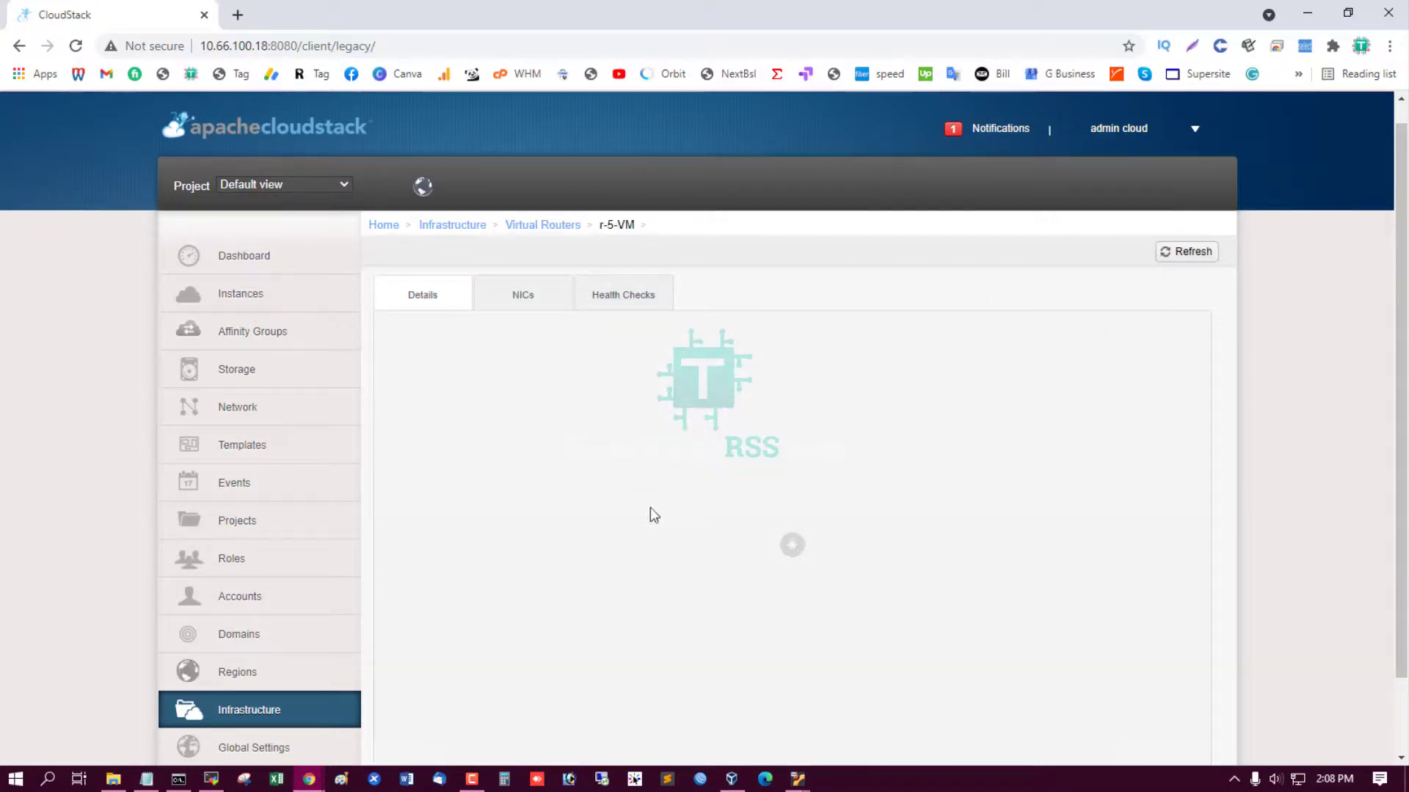
{"action": "left_click", "coordinate": [563, 345]}
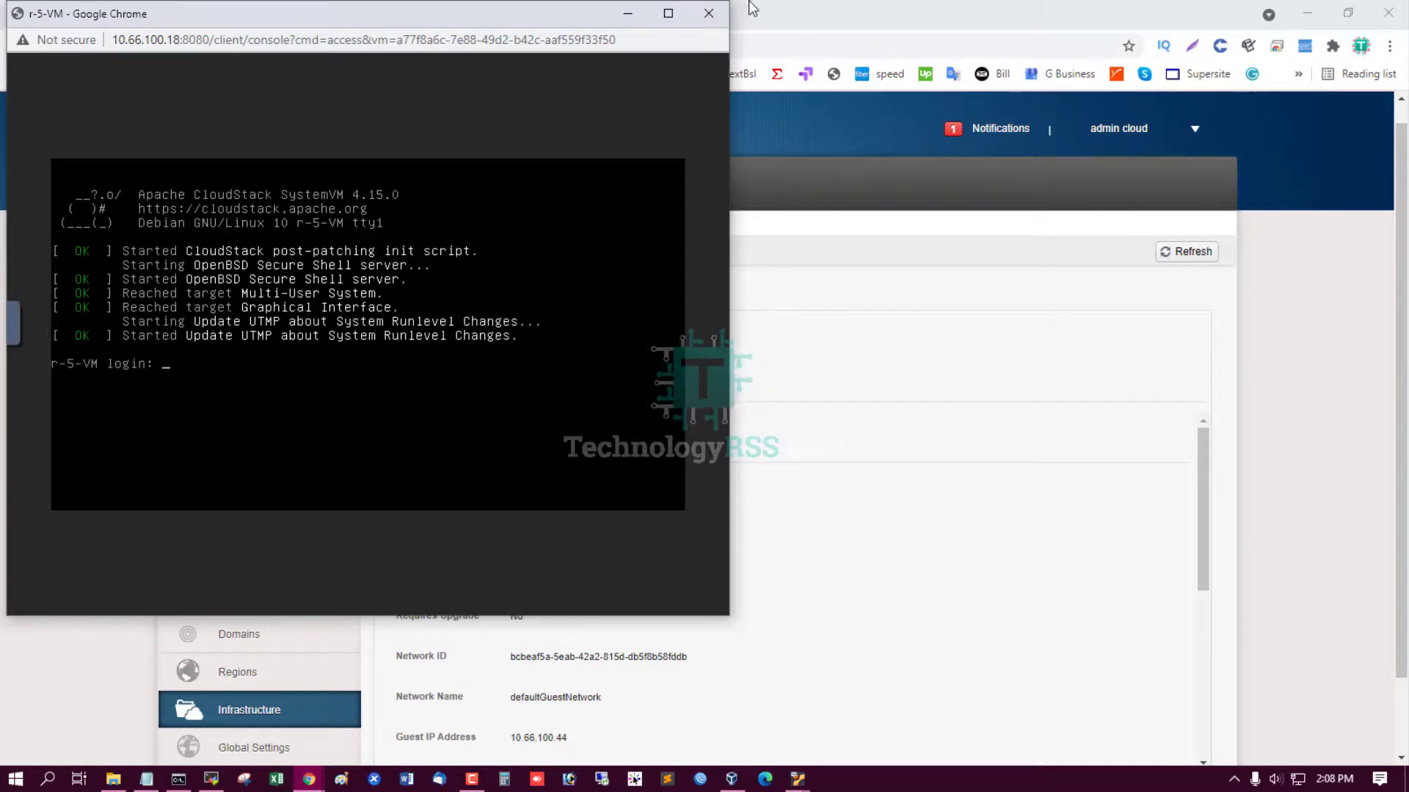
{"action": "left_click", "coordinate": [709, 13]}
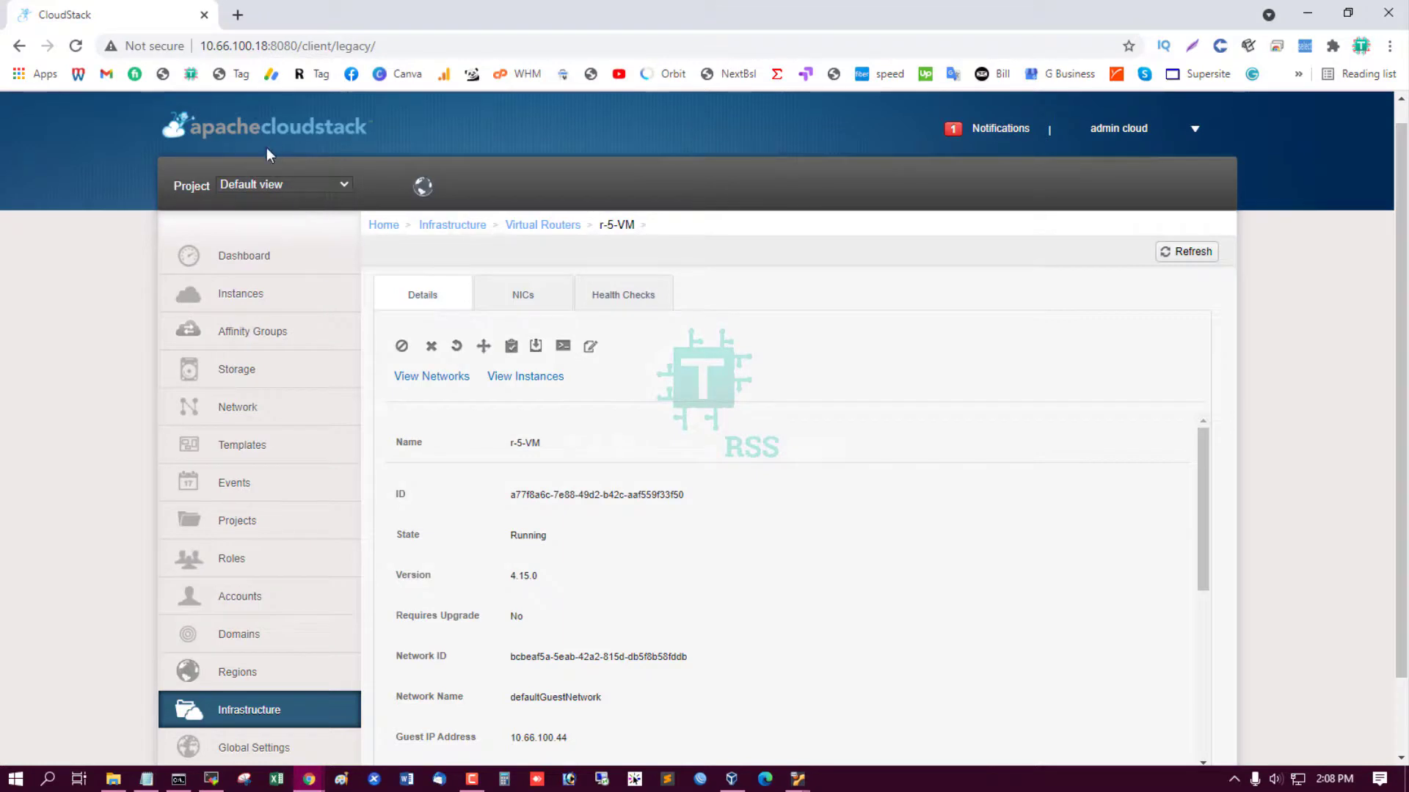
Check the About dialog showing the CloudStack version is 4.15.0.0.
{"action": "left_click", "coordinate": [249, 253]}
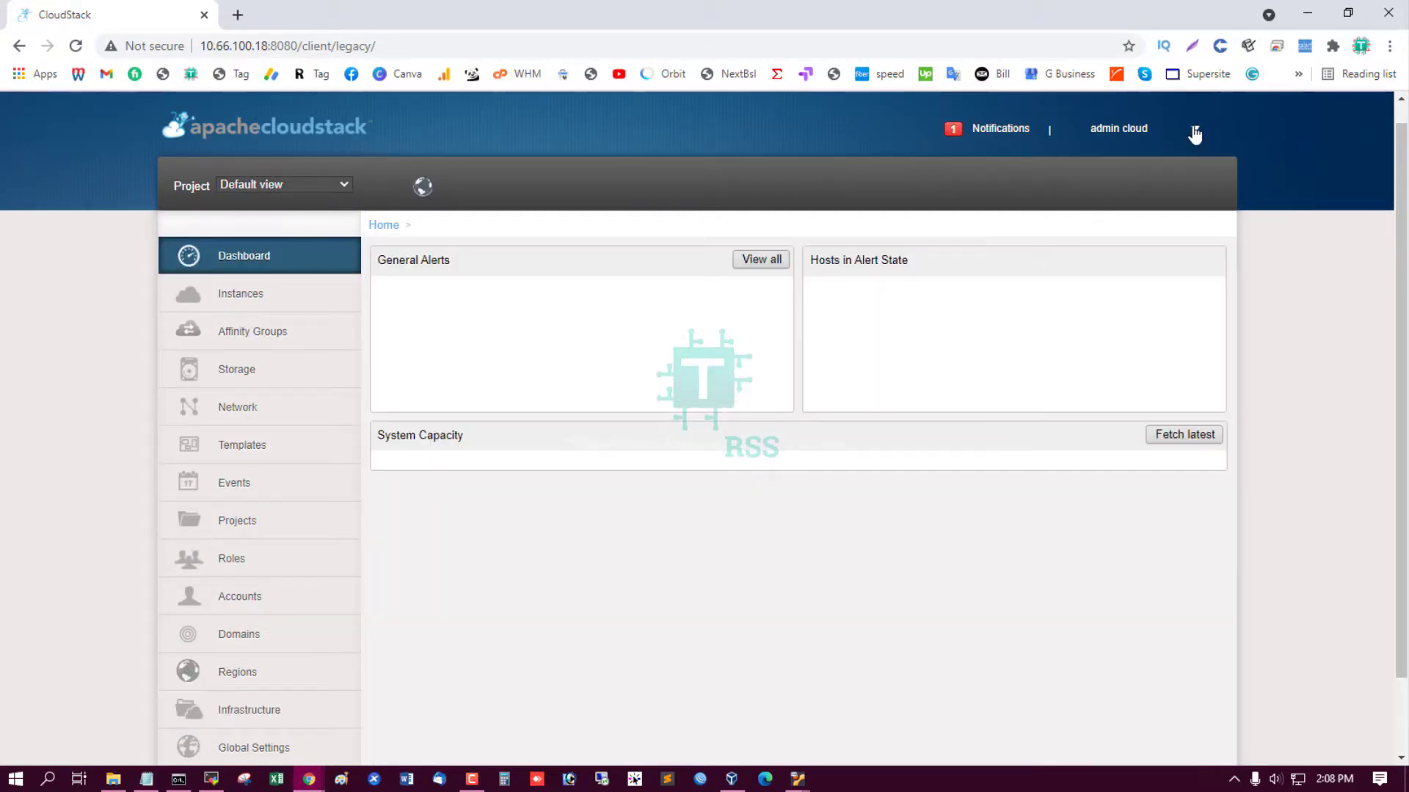
{"action": "left_click", "coordinate": [1195, 132]}
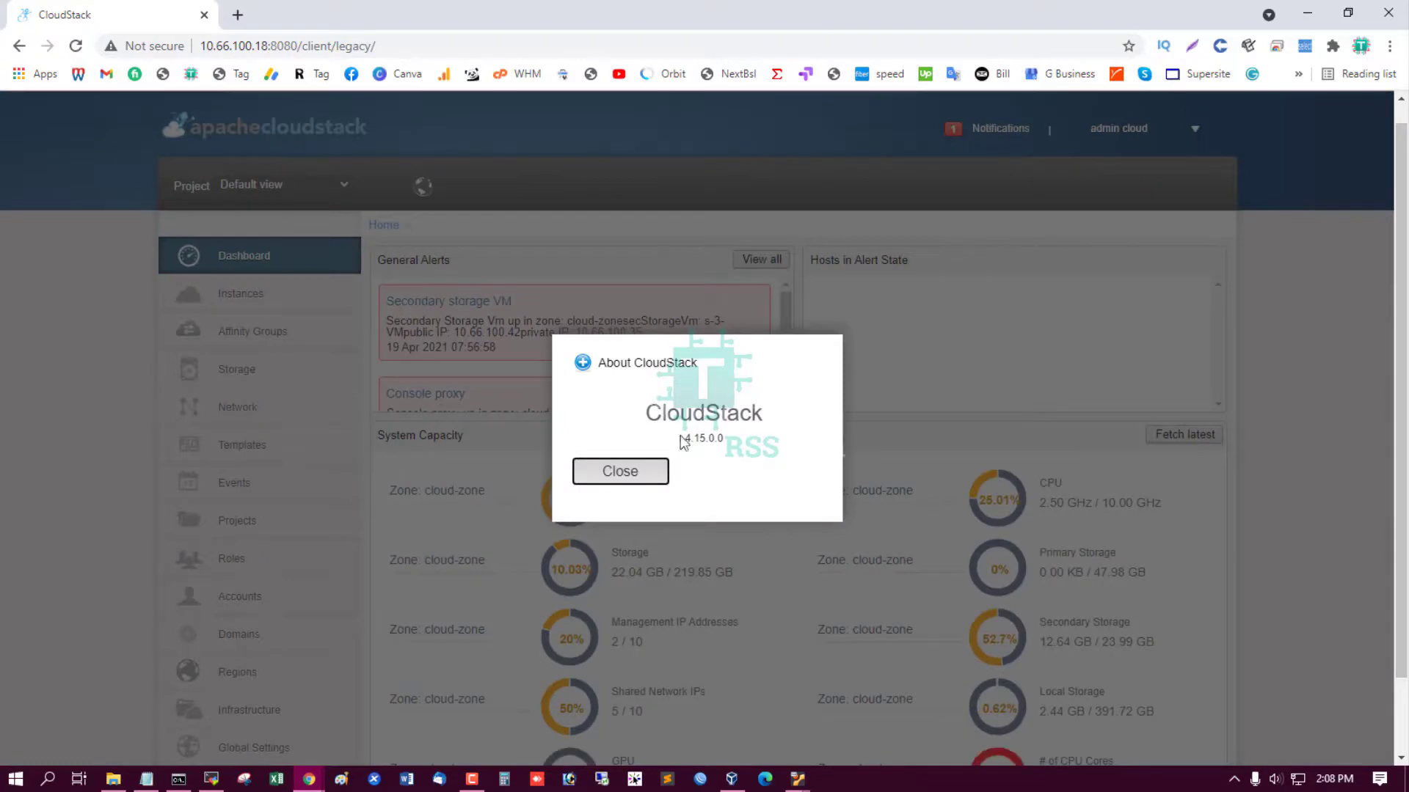
{"action": "left_click_drag", "start_coordinate": [682, 441], "coordinate": [748, 448]}
{"action": "left_click", "coordinate": [762, 444]}
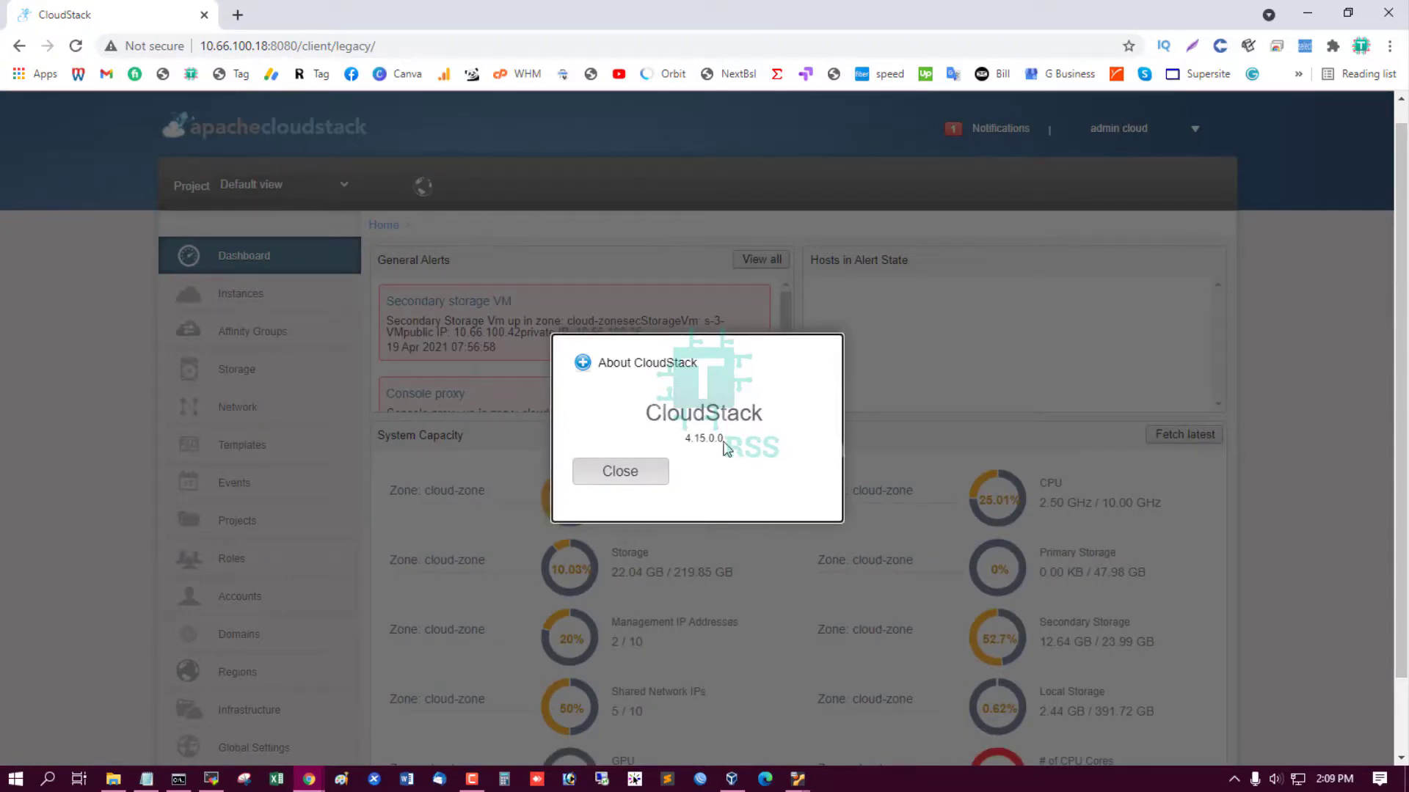
{"action": "left_click", "coordinate": [628, 478]}
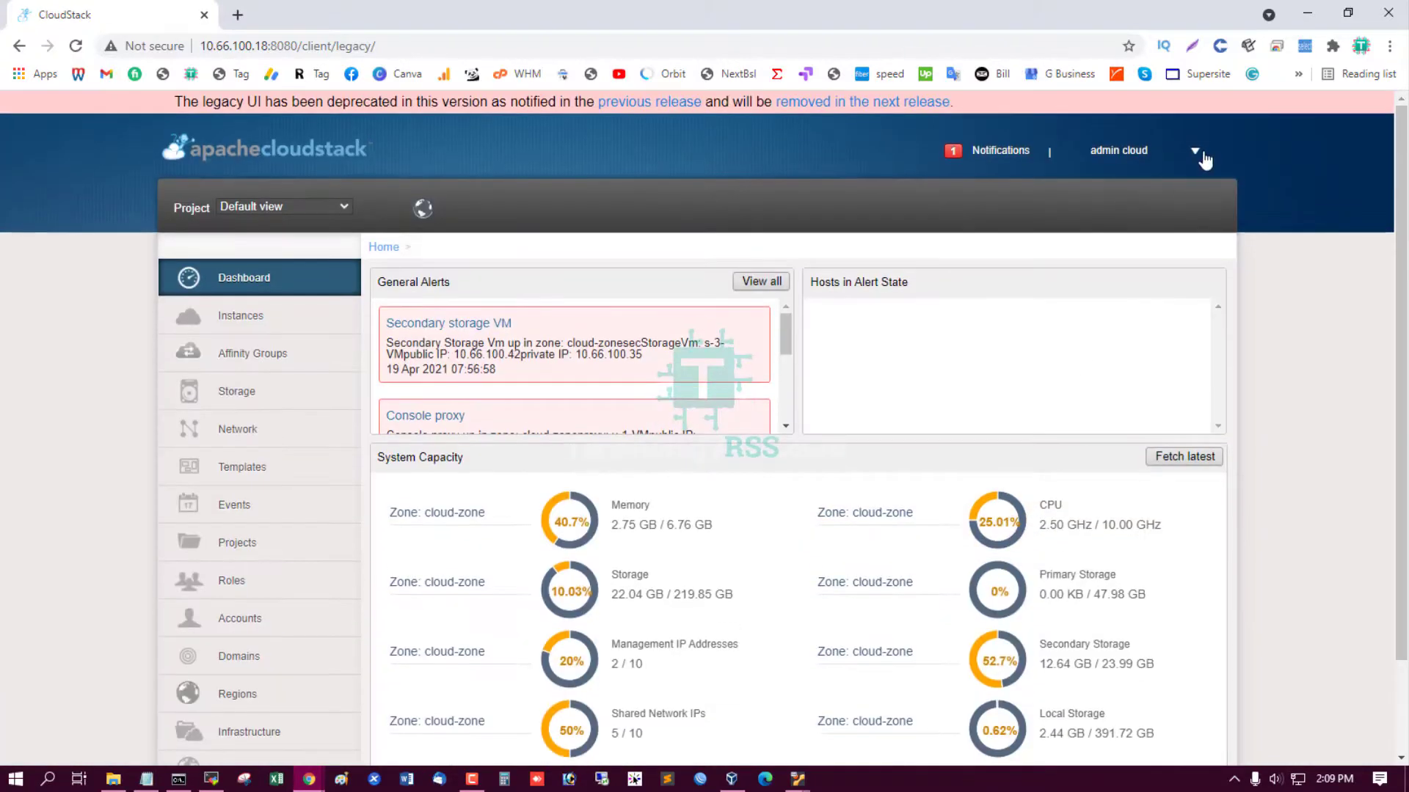
Log out of CloudStack back to the login page.
{"action": "left_click", "coordinate": [1196, 150]}
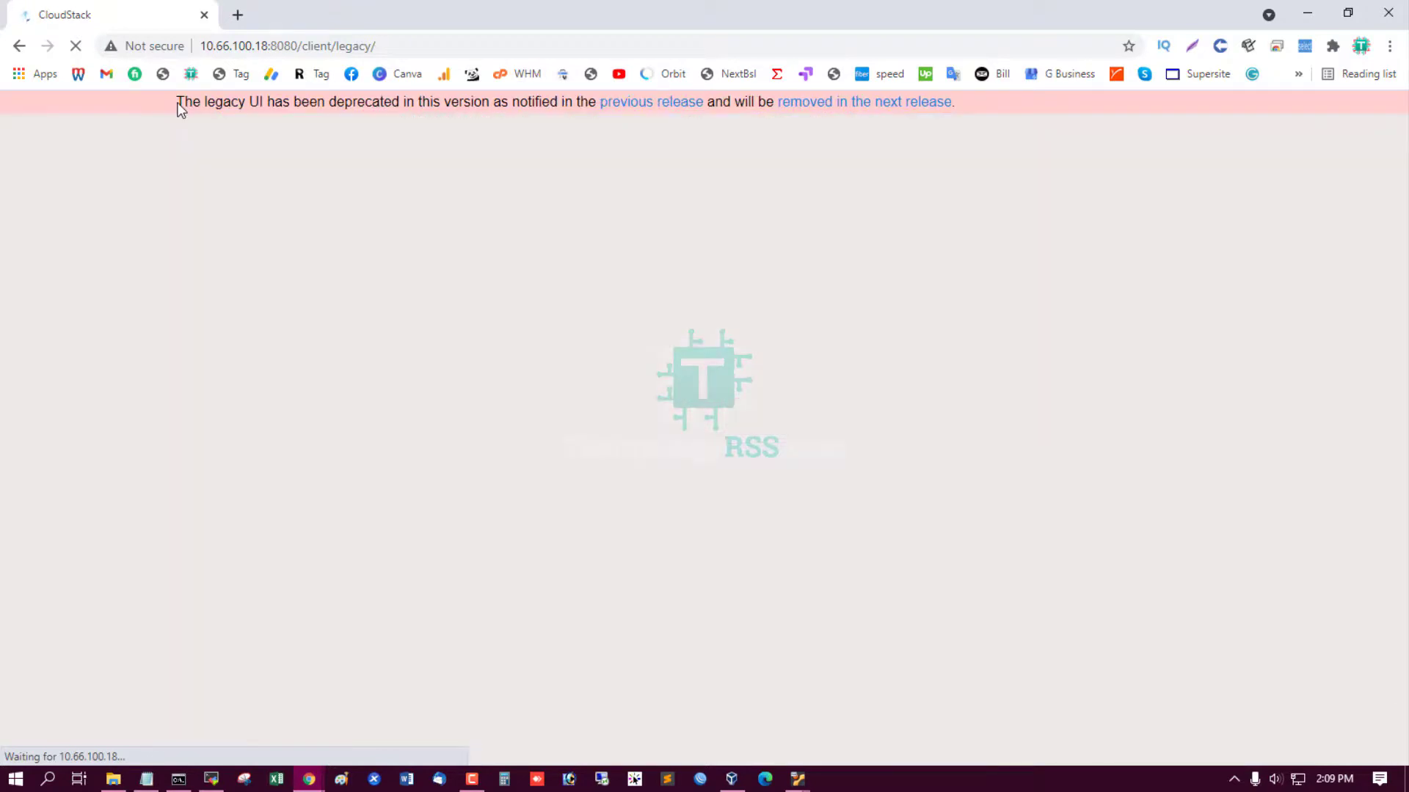
{"action": "left_click_drag", "start_coordinate": [177, 107], "coordinate": [1003, 110]}
{"action": "left_click", "coordinate": [180, 114]}
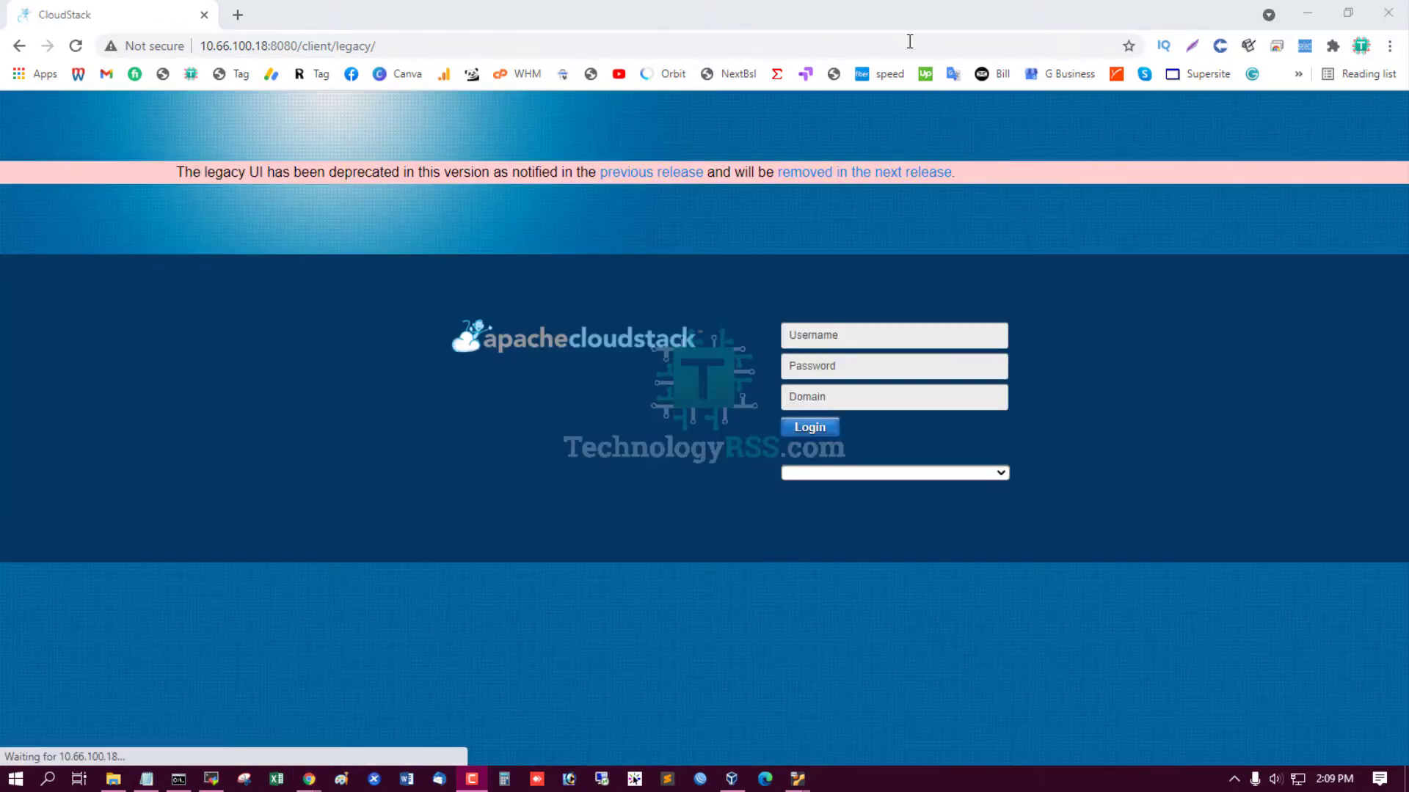
Minimize Chrome, MobaXterm and the Notepad setup notes.
{"action": "left_click", "coordinate": [1306, 12]}
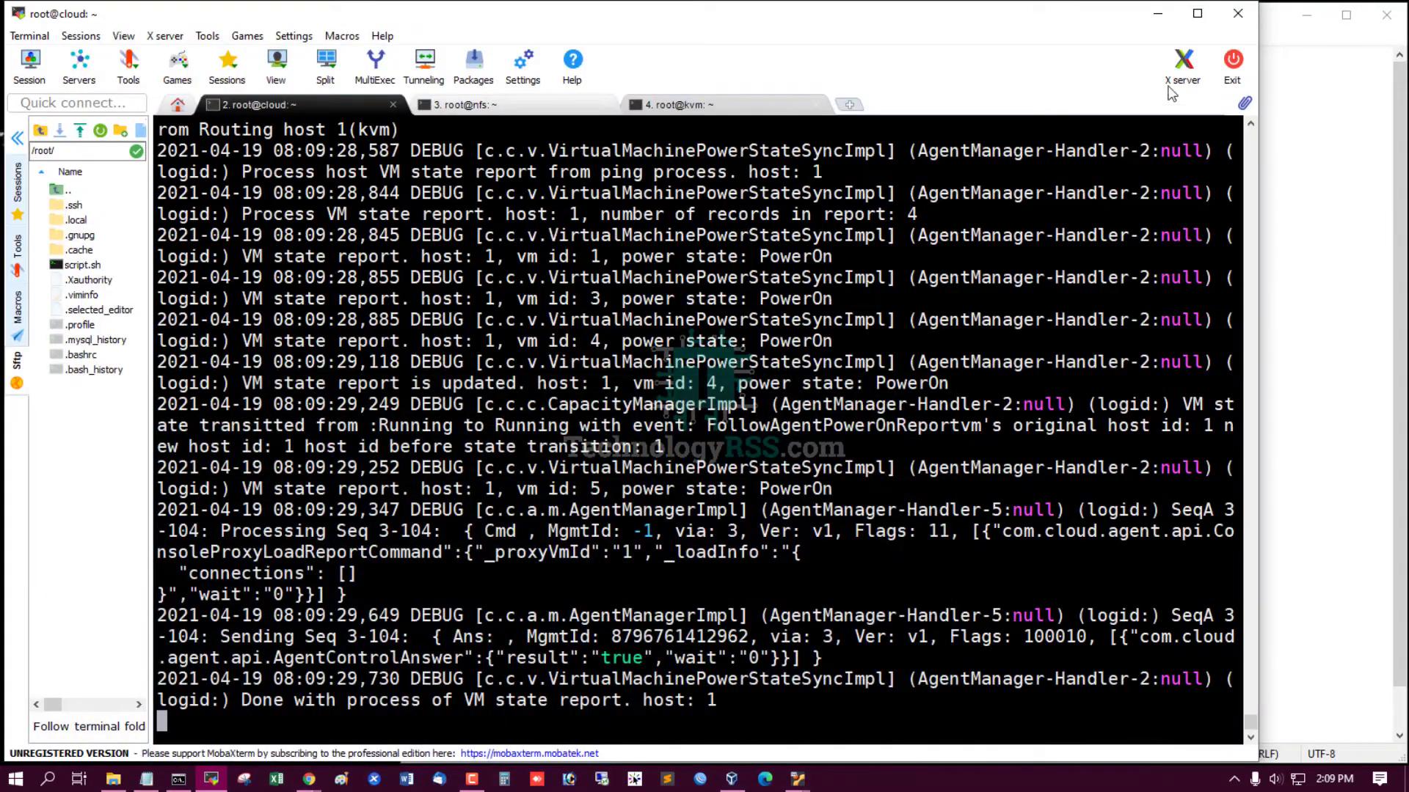
{"action": "left_click", "coordinate": [1162, 20]}
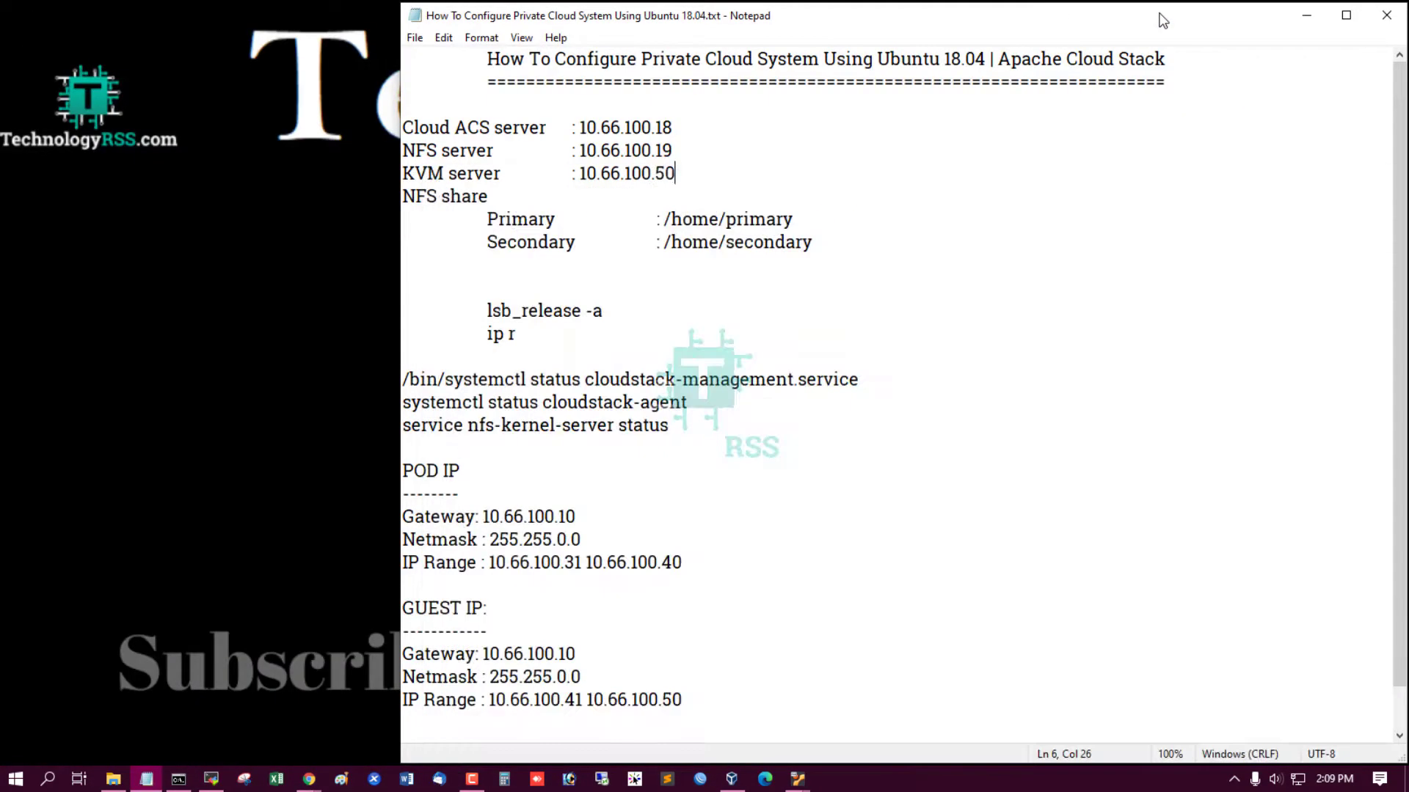
{"action": "left_click", "coordinate": [1306, 14]}
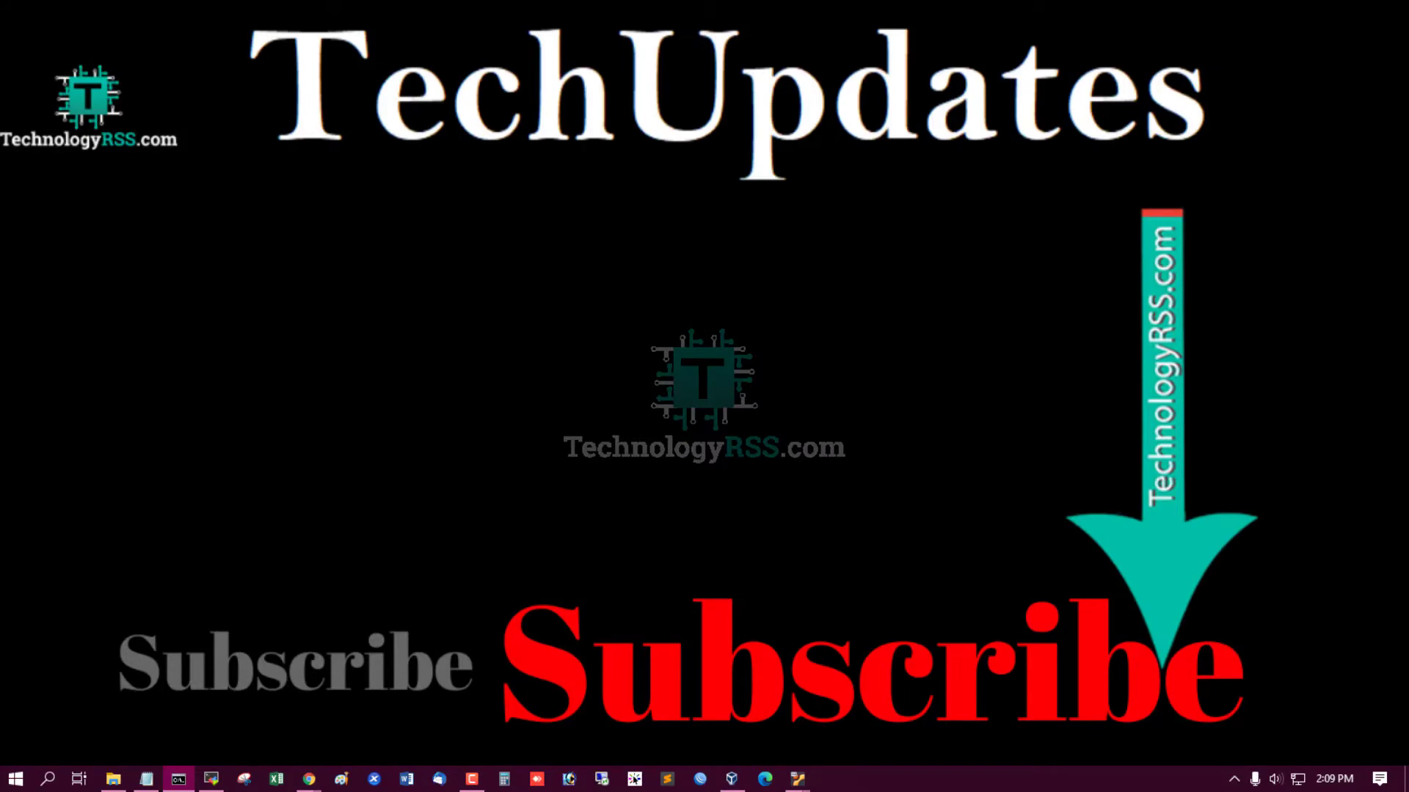